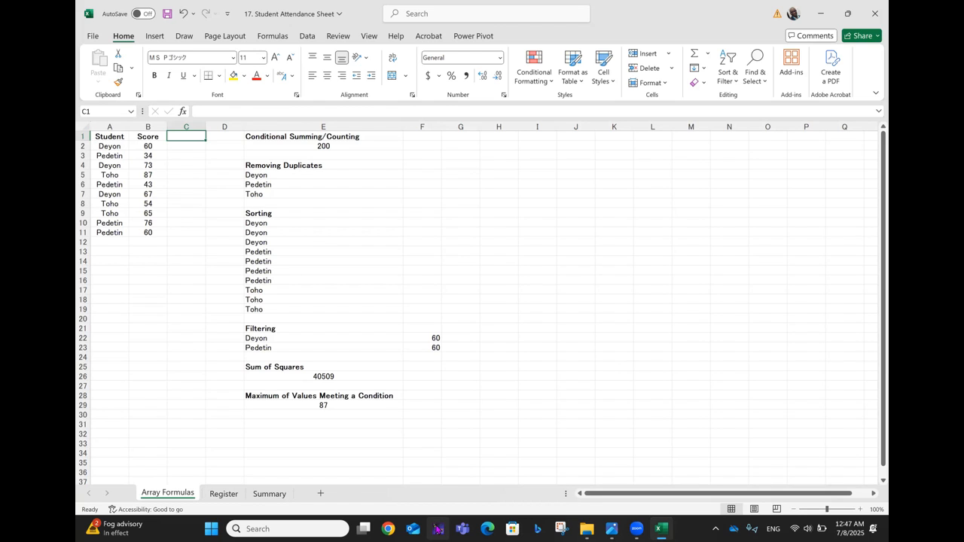
Look over the examples on the Array Formulas sheet and the daily attendance marks on the Register sheet.
scroll(299, 307, "up", 4)
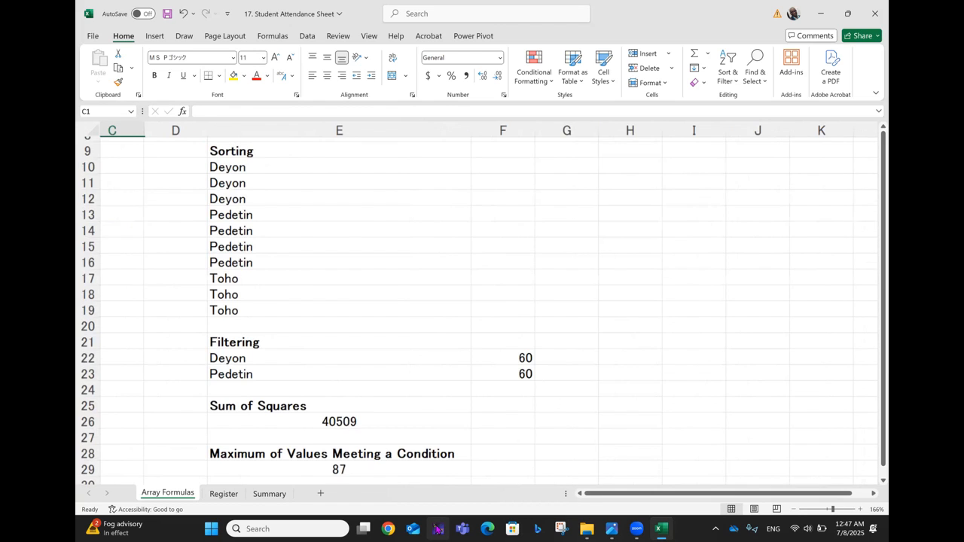
scroll(488, 304, "left", 2)
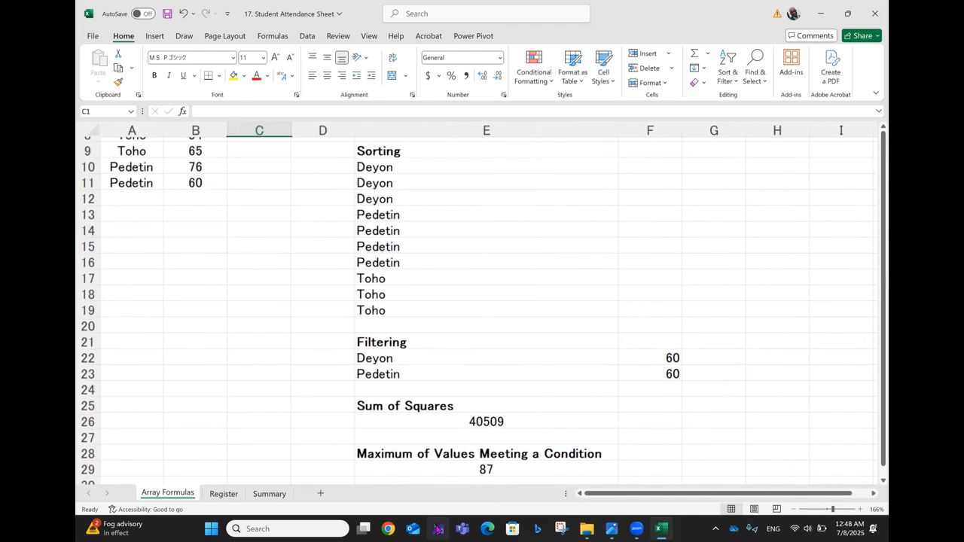
scroll(482, 301, "up", 3)
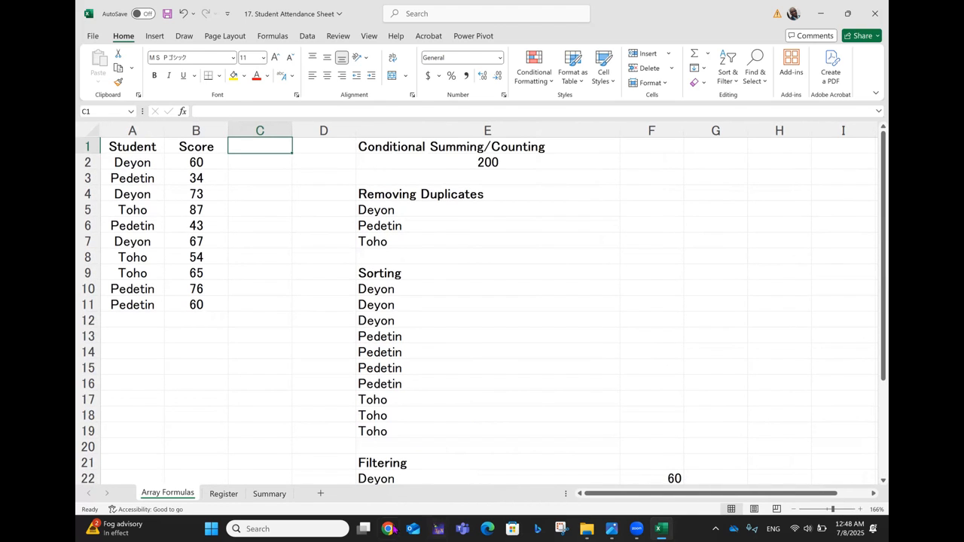
left_click(225, 495)
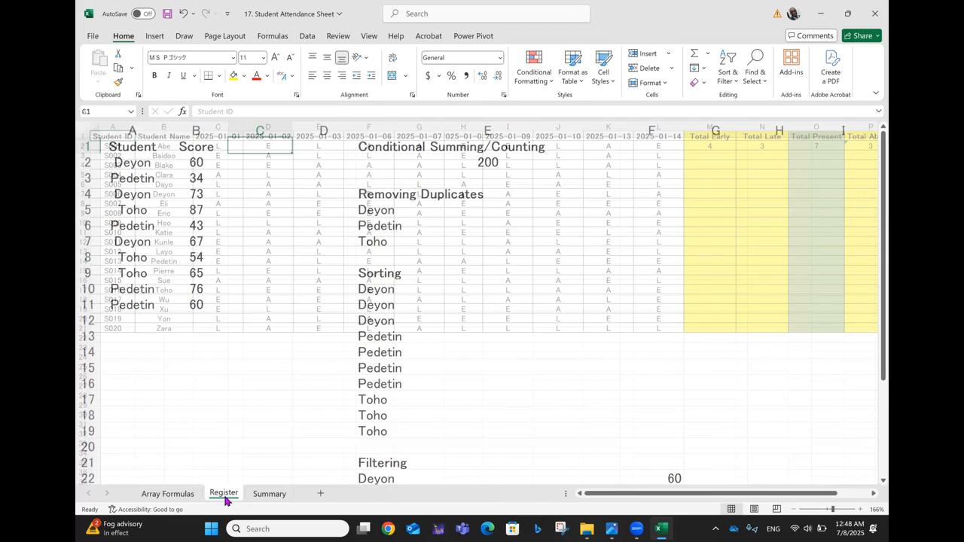
scroll(226, 501, "up", 3)
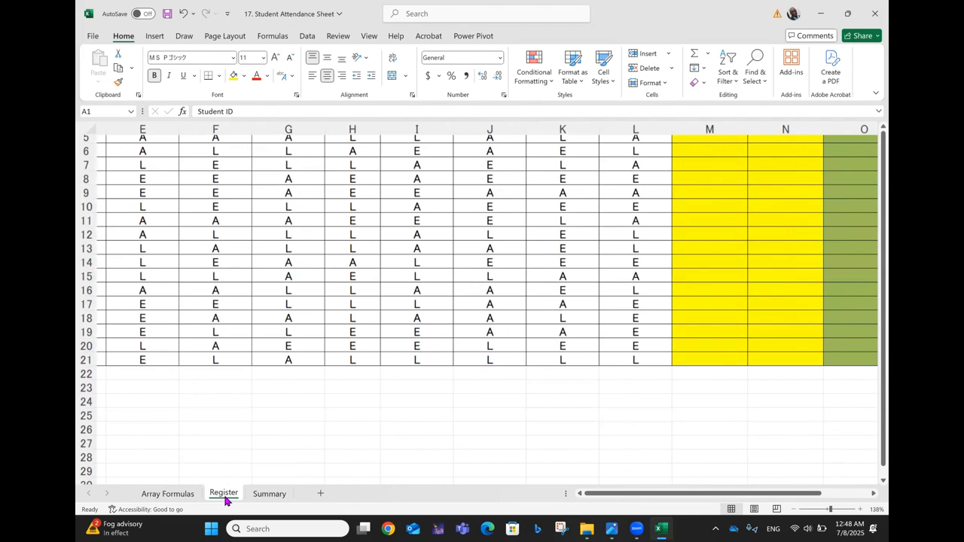
scroll(226, 501, "up", 1)
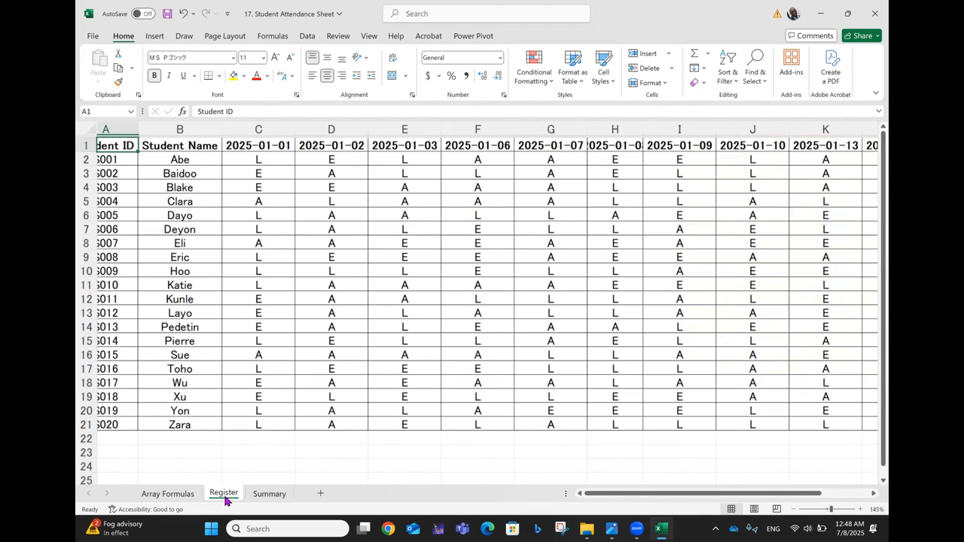
scroll(226, 501, "up", 4)
scroll(226, 501, "right", 3)
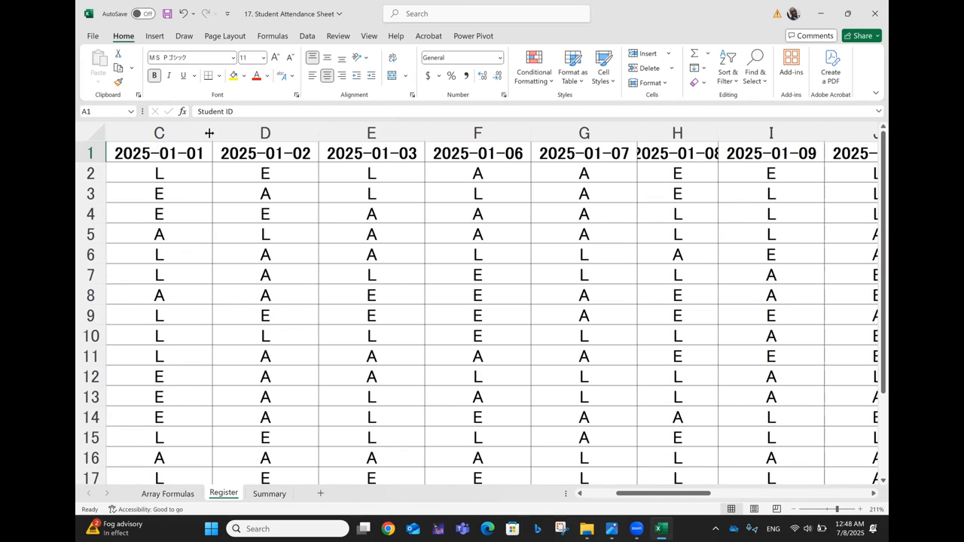
left_click_drag(429, 132, 429, 132)
left_click(428, 130)
Look over the attendance totals and overall attendance rate on the Summary sheet.
left_click(269, 495)
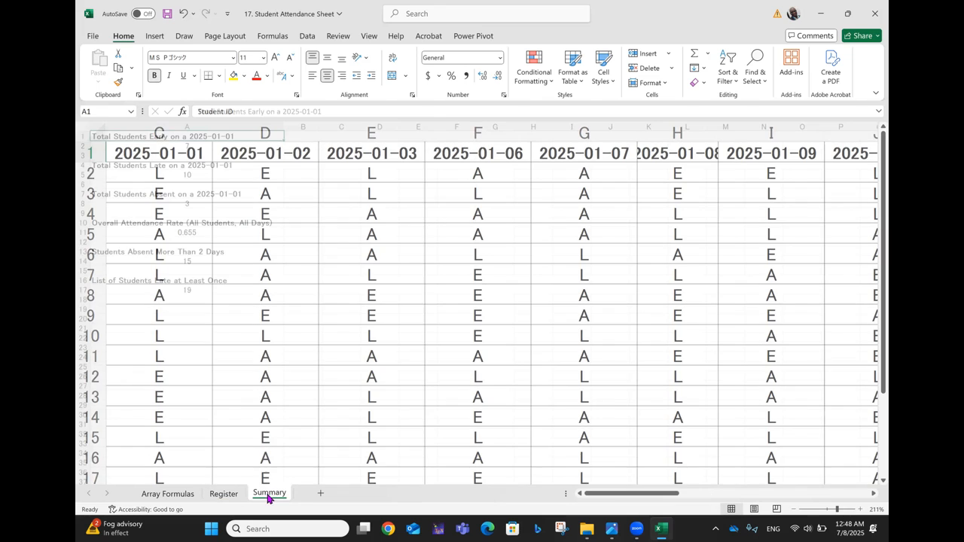
scroll(281, 253, "up", 10)
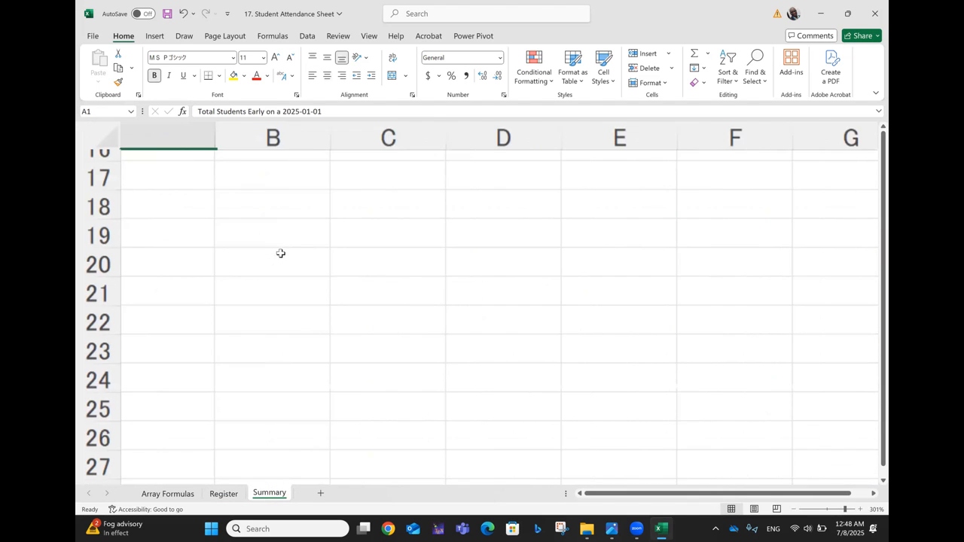
scroll(280, 256, "up", 4)
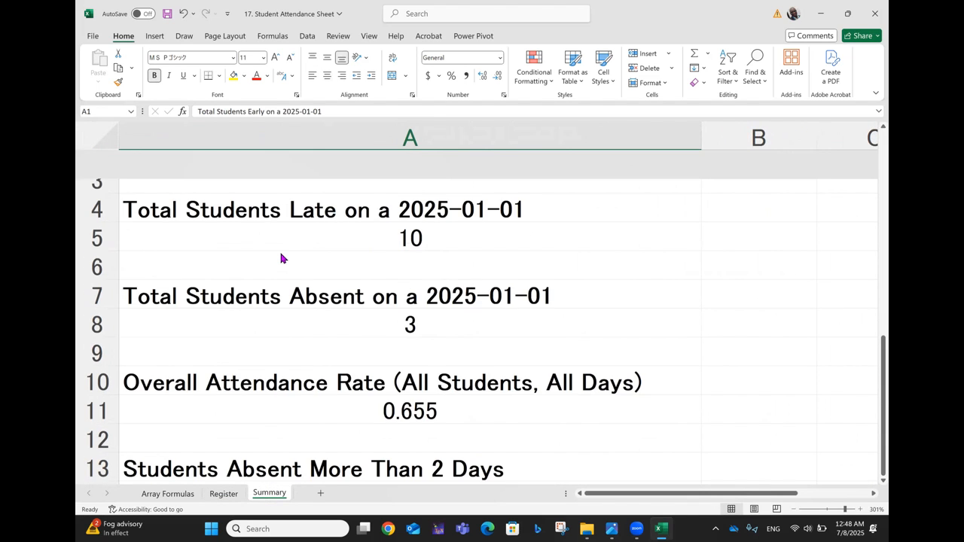
scroll(280, 255, "up", 1)
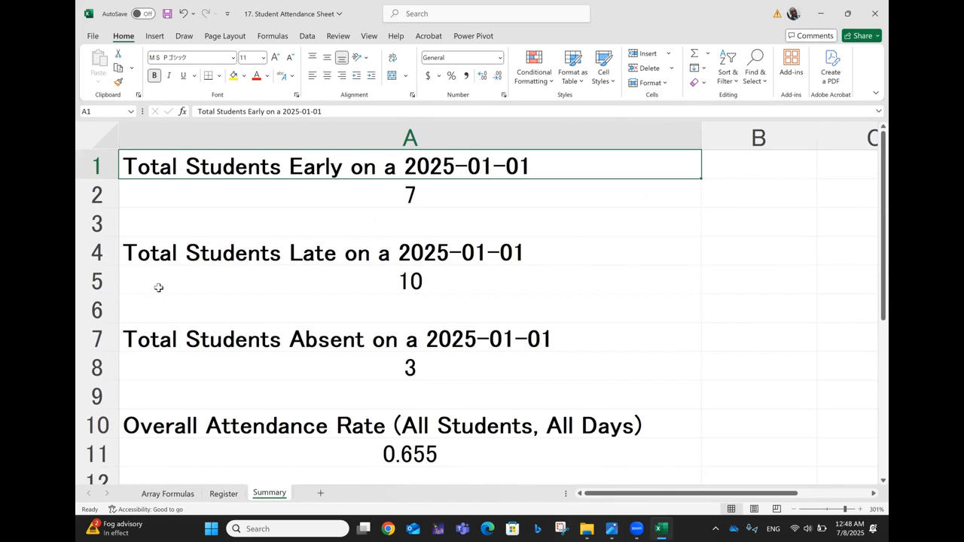
Return to the Array Formulas sheet and examine the conditional sum formula in E2 with the ranges it references.
left_click(155, 494)
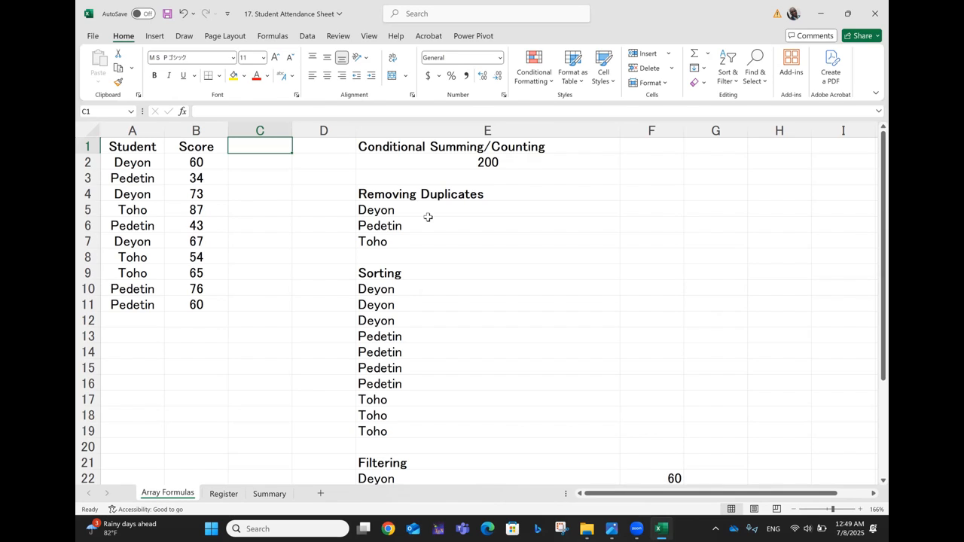
left_click(465, 153)
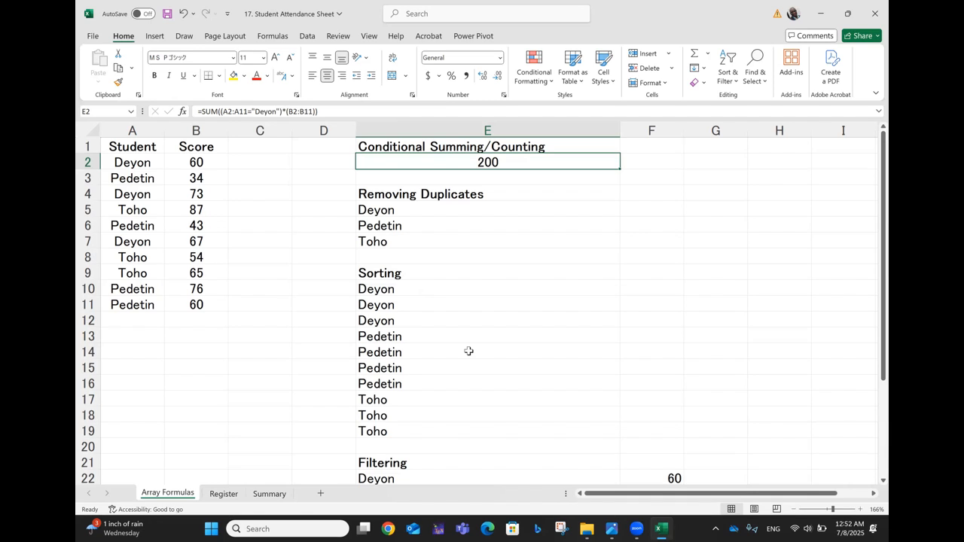
scroll(468, 351, "up", 6, "ctrl")
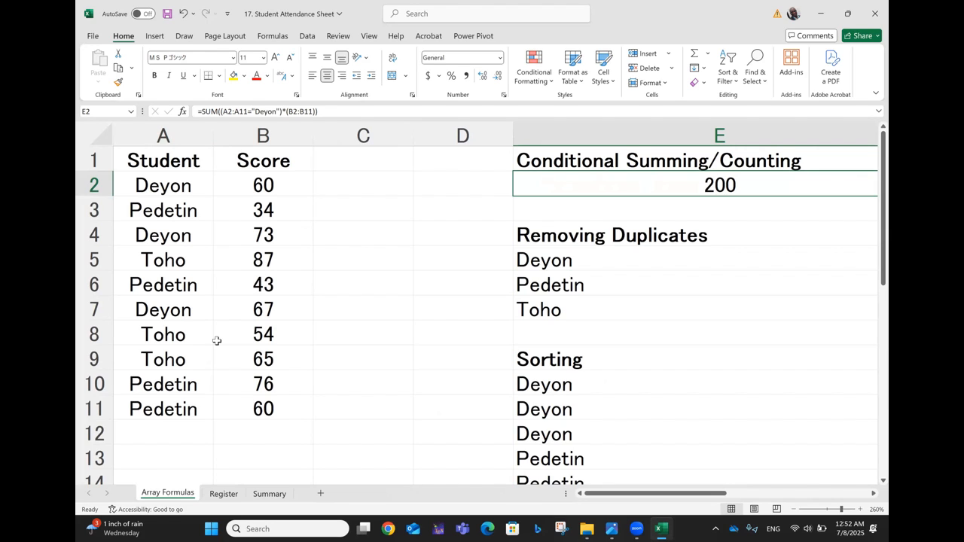
double_click(606, 183)
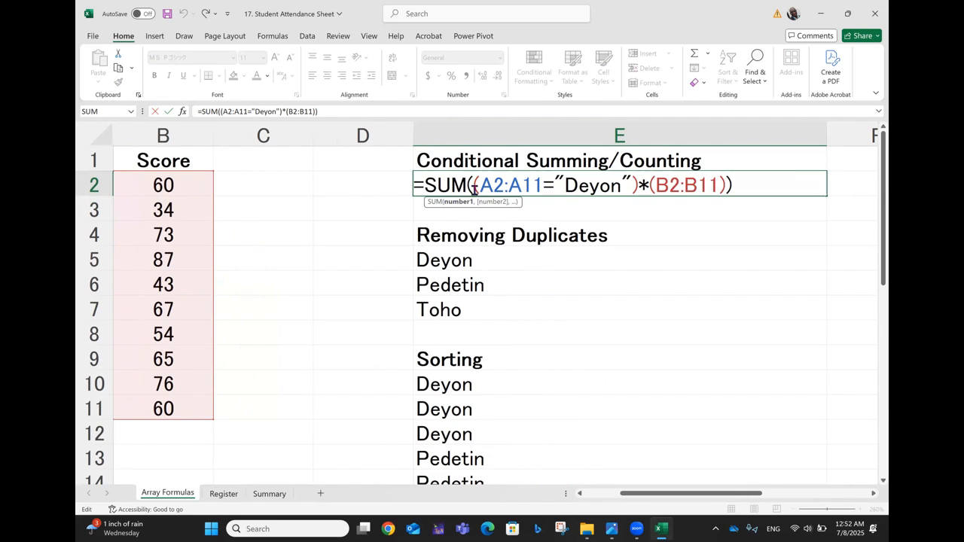
scroll(238, 293, "left", 1)
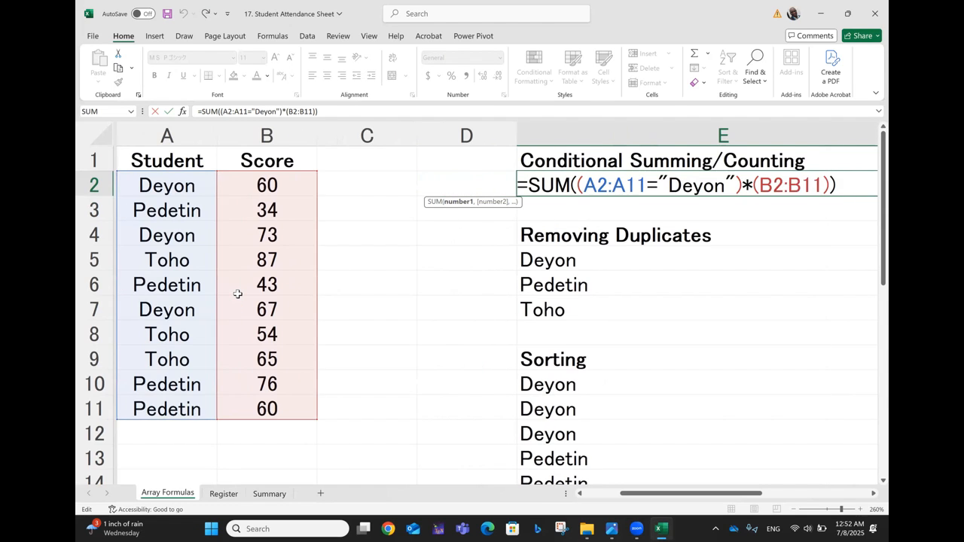
scroll(238, 293, "right", 1)
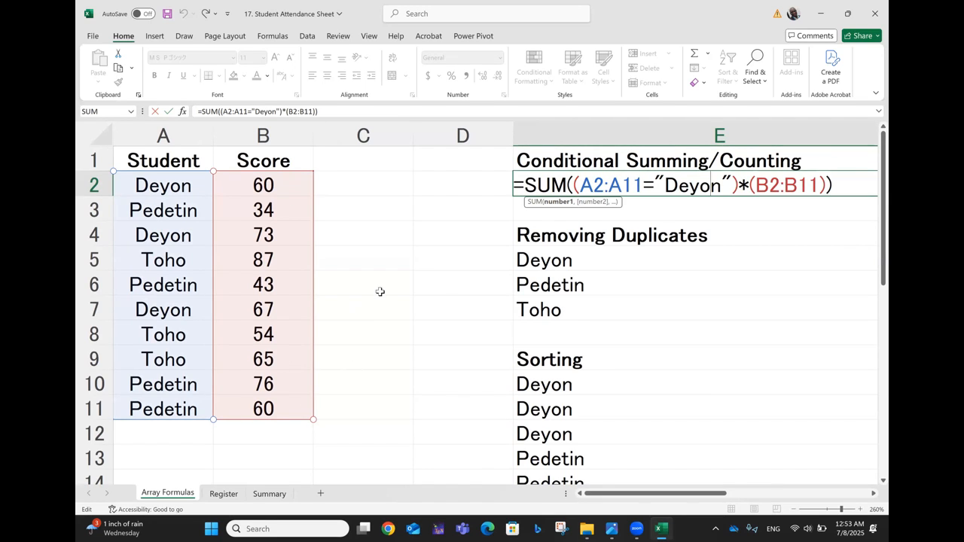
key("Return")
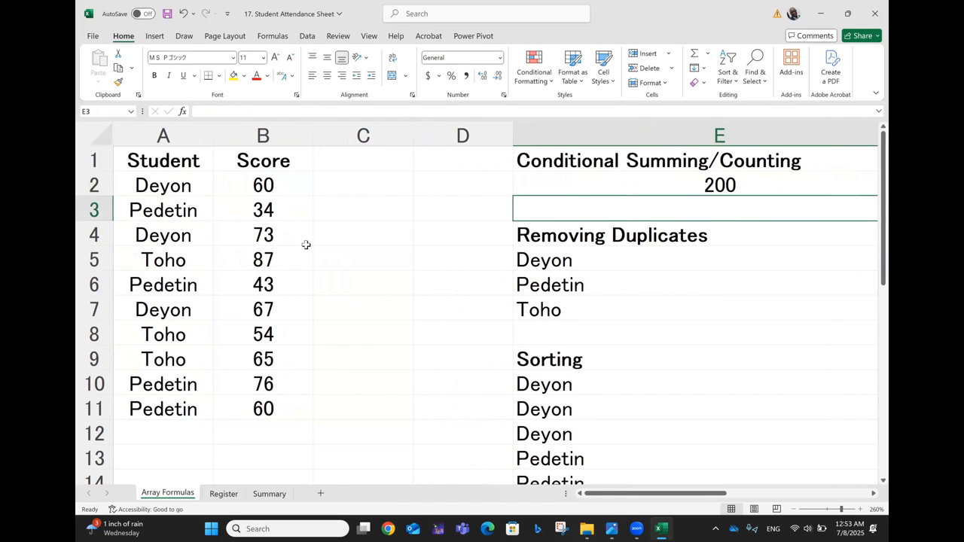
Enter =SUM(B2+B4+B7) in C4 to add up the first student's scores manually.
left_click(330, 242)
type("=")
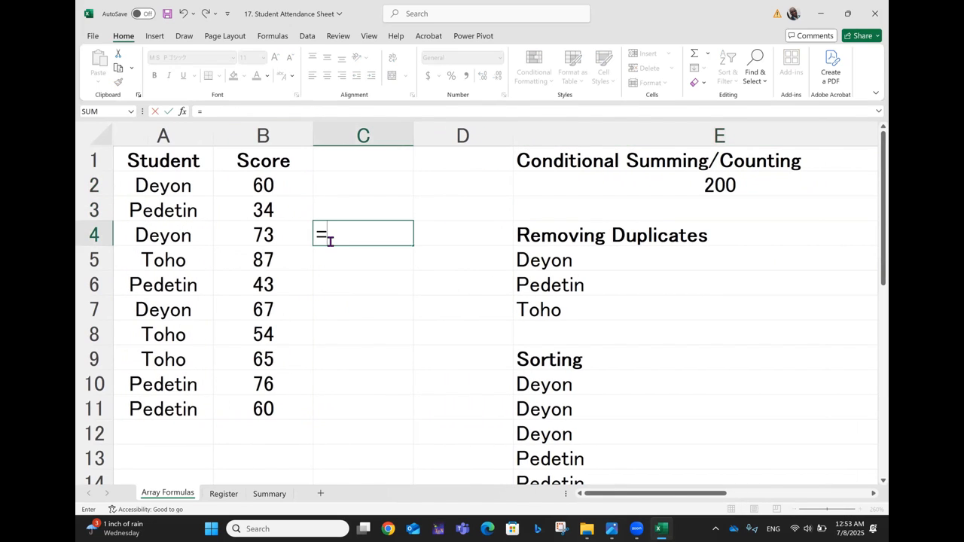
type("sum(")
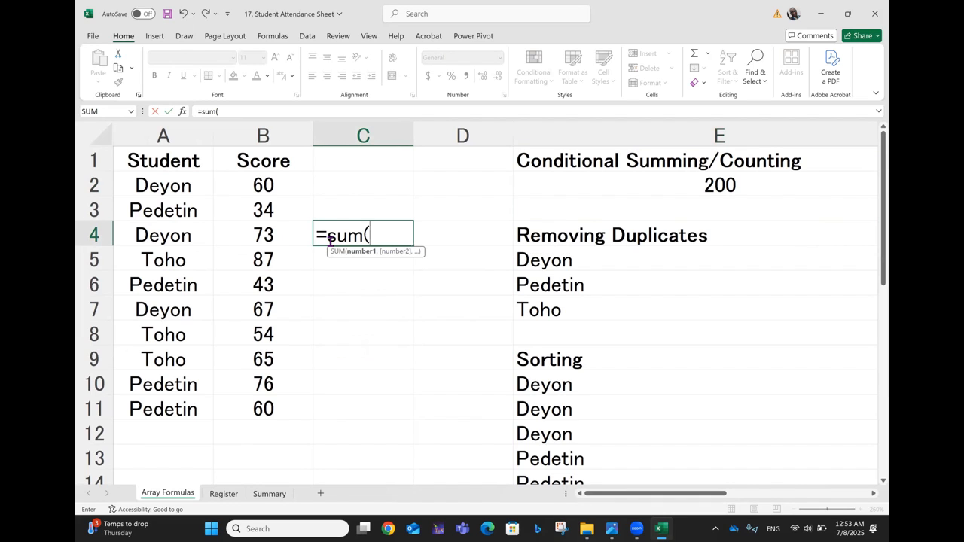
left_click(268, 186)
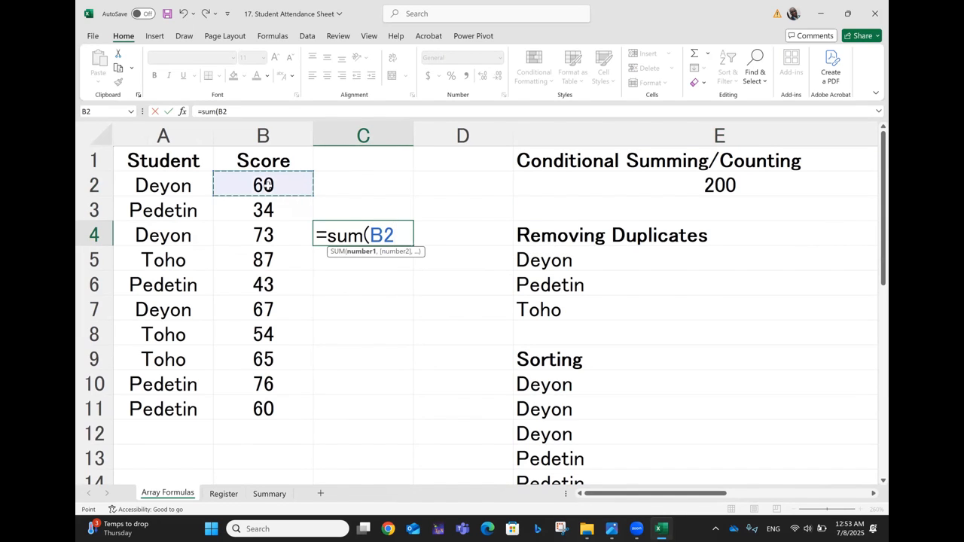
type("+")
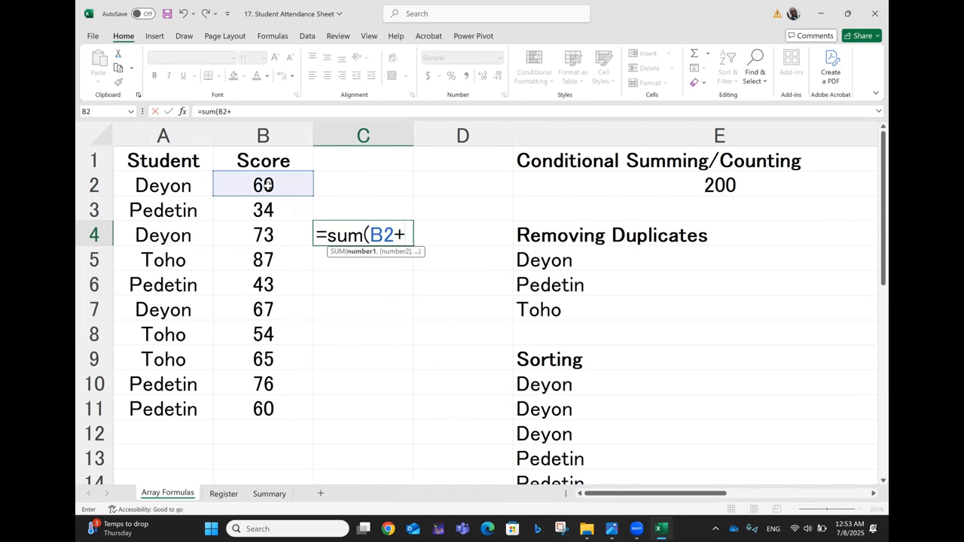
left_click(265, 236)
type("+")
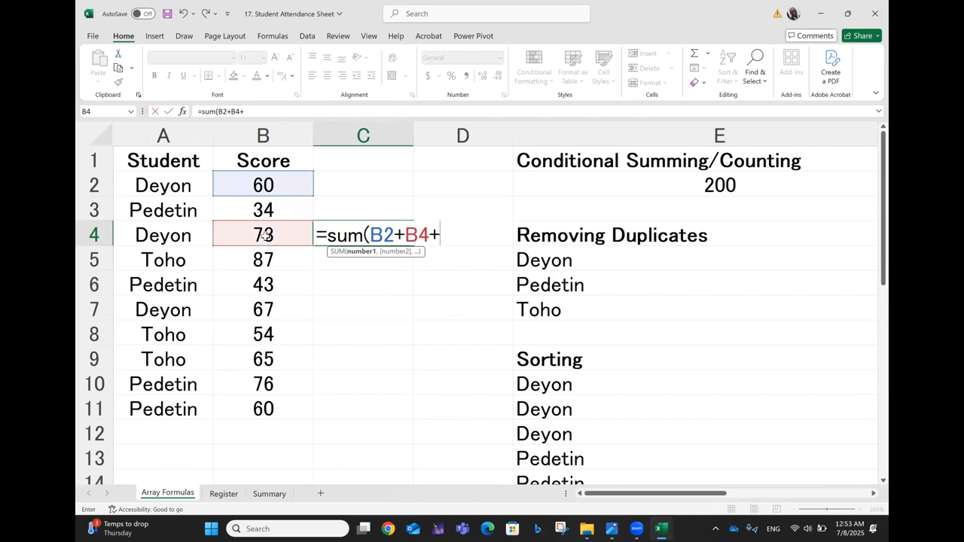
left_click(254, 309)
key("Return")
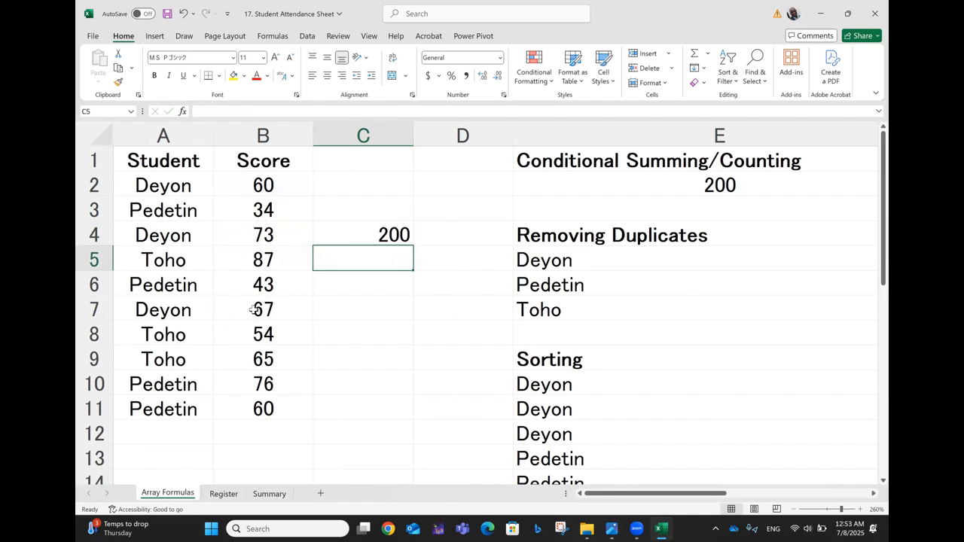
Compare the manual sum with the conditional sum in E2 and clear cell C4.
left_click(365, 218)
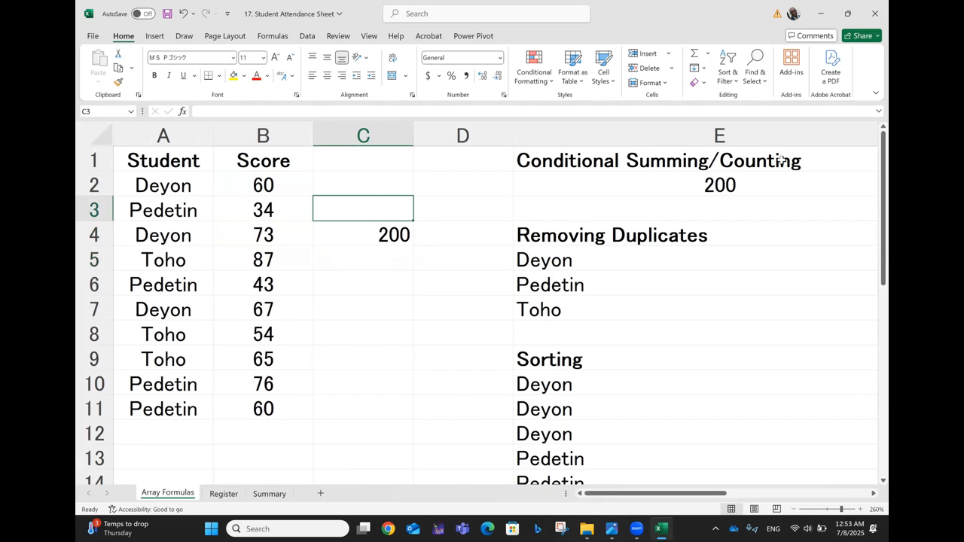
left_click(731, 184)
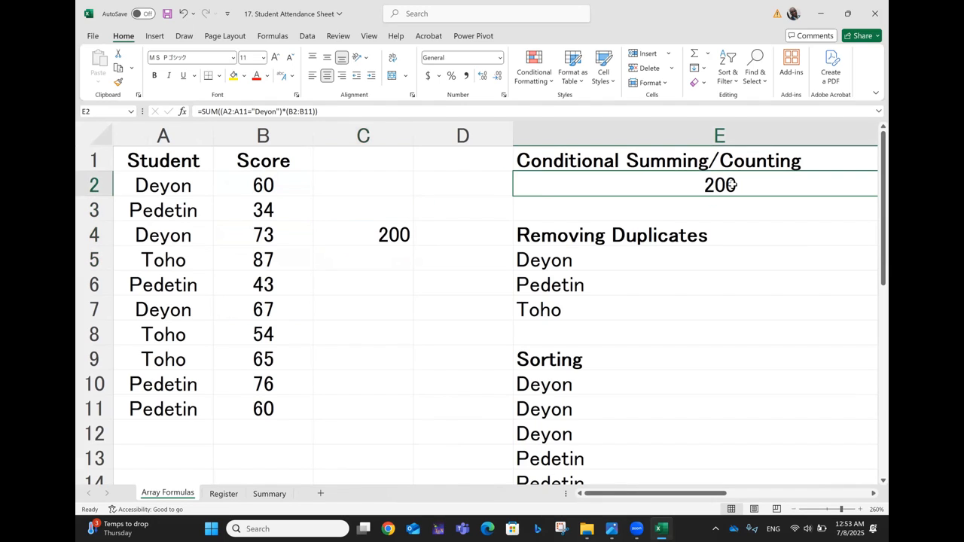
left_click(390, 246)
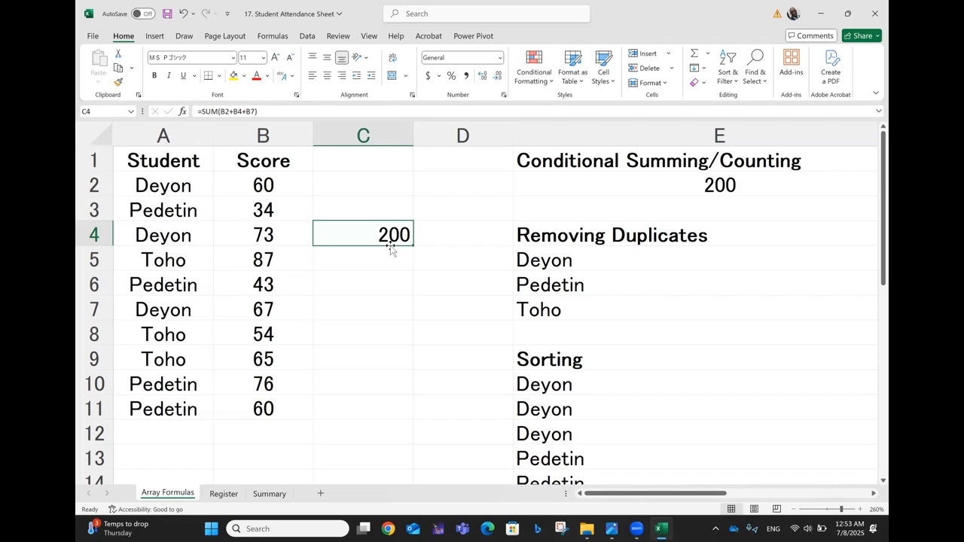
key("Delete")
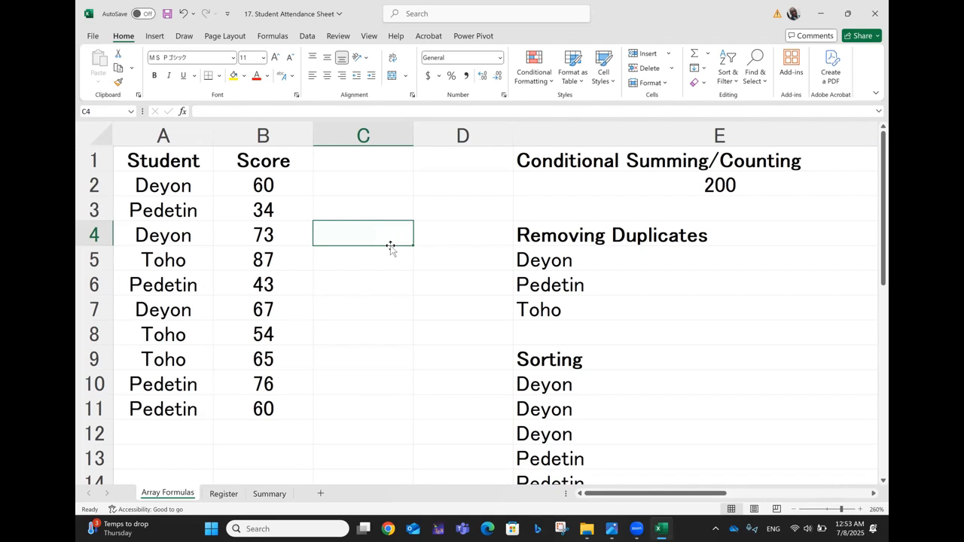
Copy the conditional sum formula from E2 into F2.
left_click(743, 180)
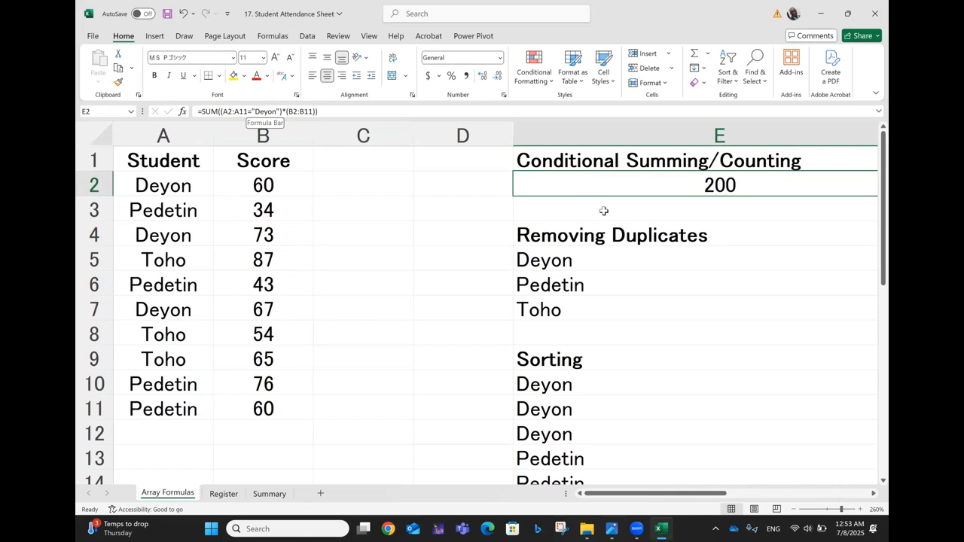
key("Right")
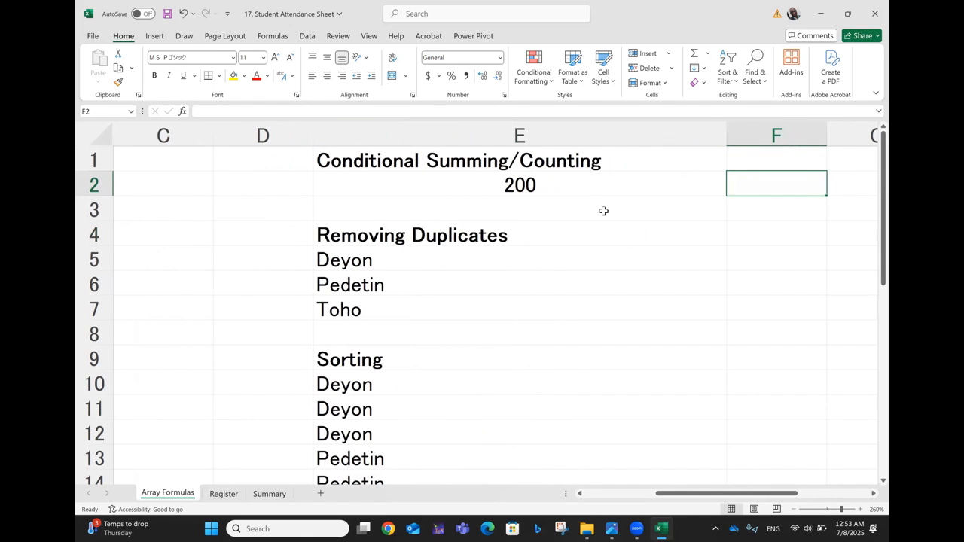
left_click(541, 183)
key("ctrl+c")
key("Right")
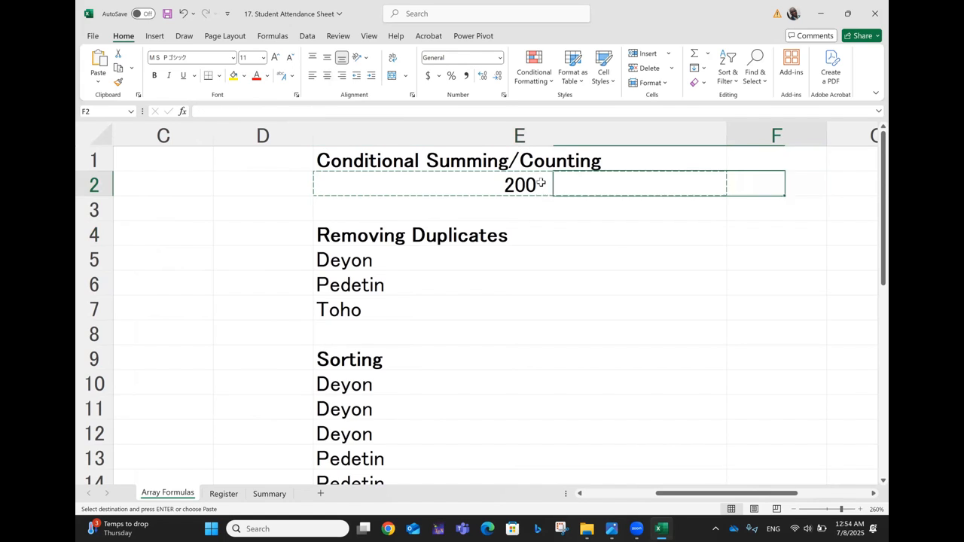
key("ctrl+v")
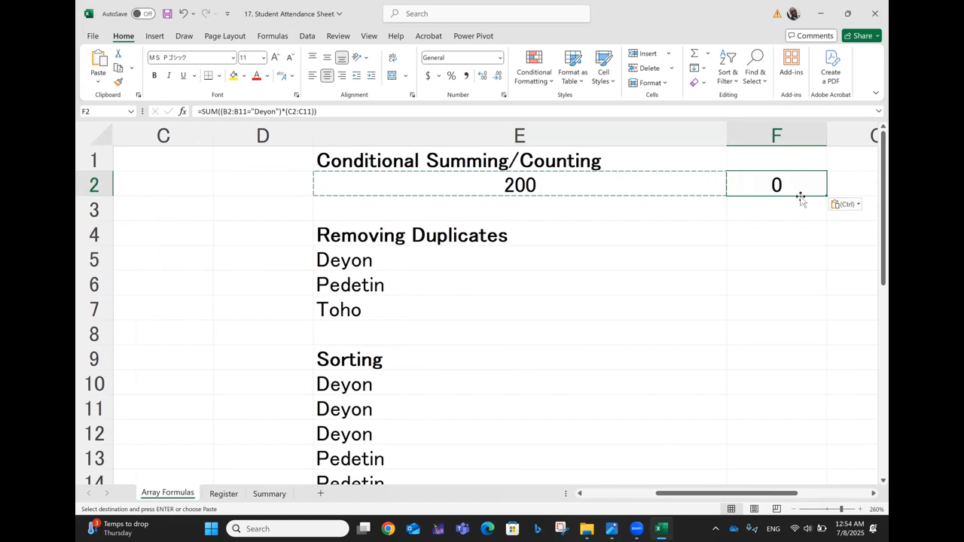
Compare the formulas in F2 and E2, and change the criteria range in F2 to A2:A11.
double_click(784, 184)
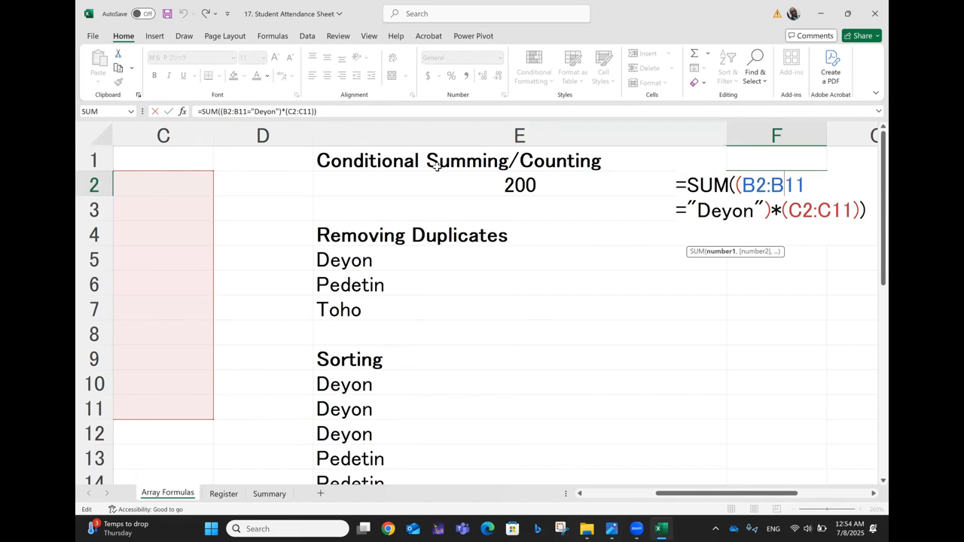
left_click(472, 185)
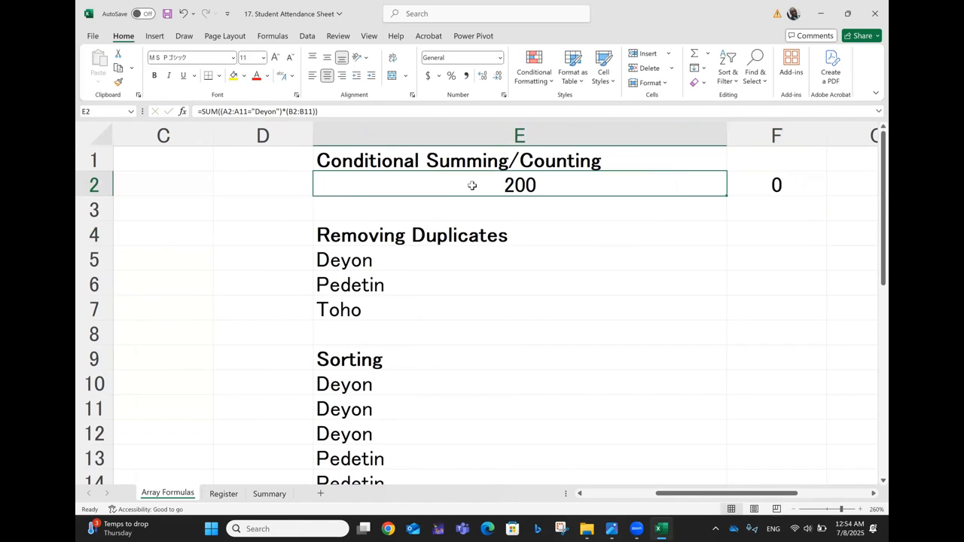
left_click(761, 189)
left_click(226, 111)
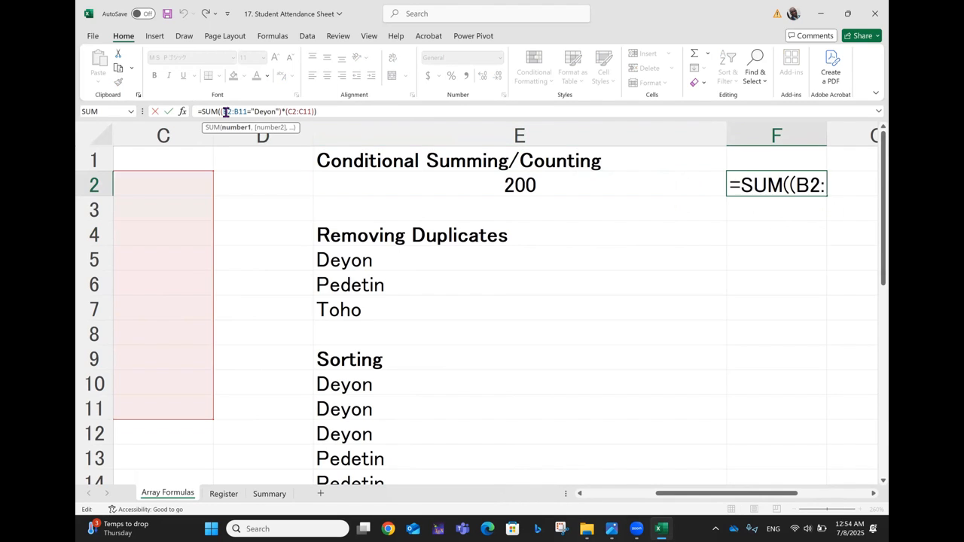
key("Delete")
type("A")
key("Right")
key("Right")
key("shift+Right")
type("a")
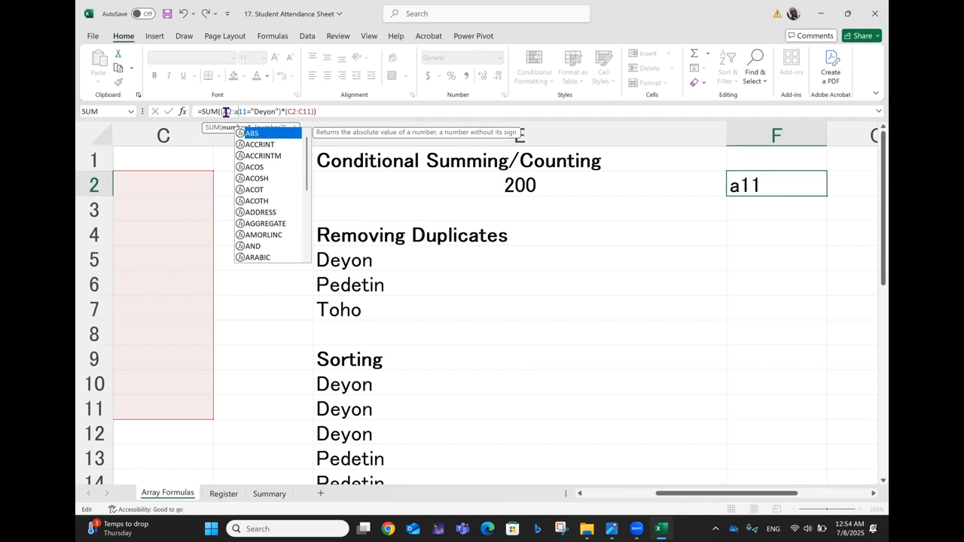
Replace the student name criterion in the F2 formula with the second student's name.
key("Right")
key("Right")
key("Right")
key("Right")
key("Right")
key("Right")
key("Right")
key("Right")
key("Right")
key("Right")
key("Right")
key("shift+Right")
key("shift+Right")
key("shift+Right")
key("shift+Right")
key("shift+Right")
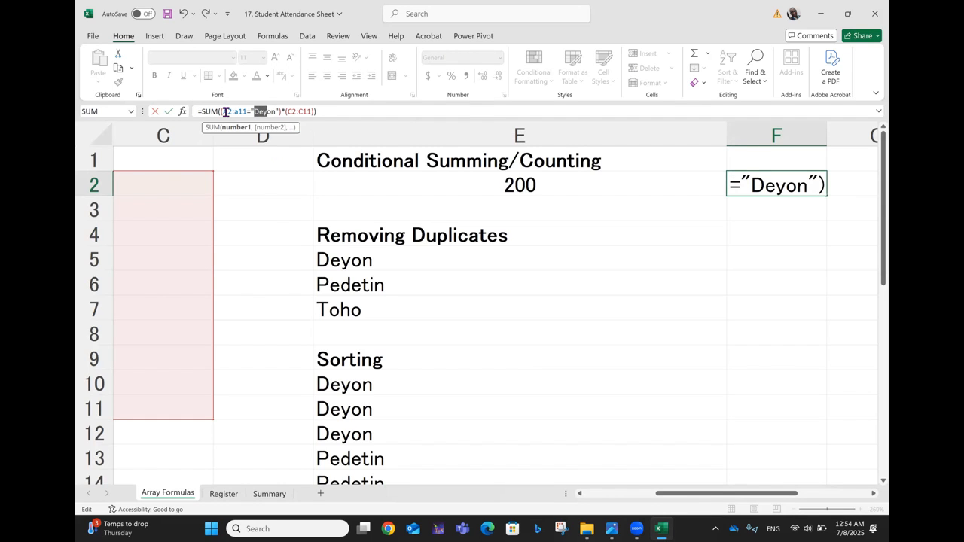
type("Pedetin")
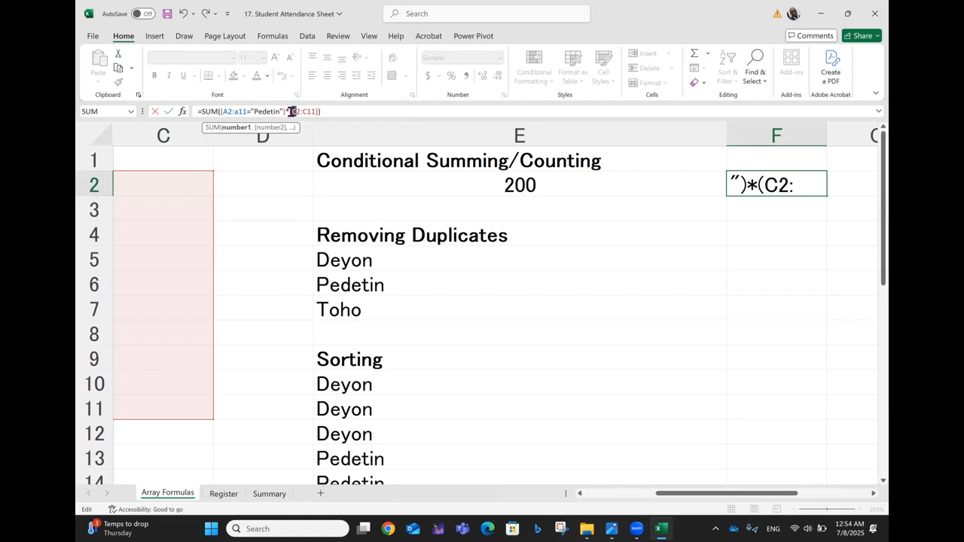
Change the sum range in the F2 formula to B2:B11 and commit the formula.
type("N")
key("BackSpace")
type("b")
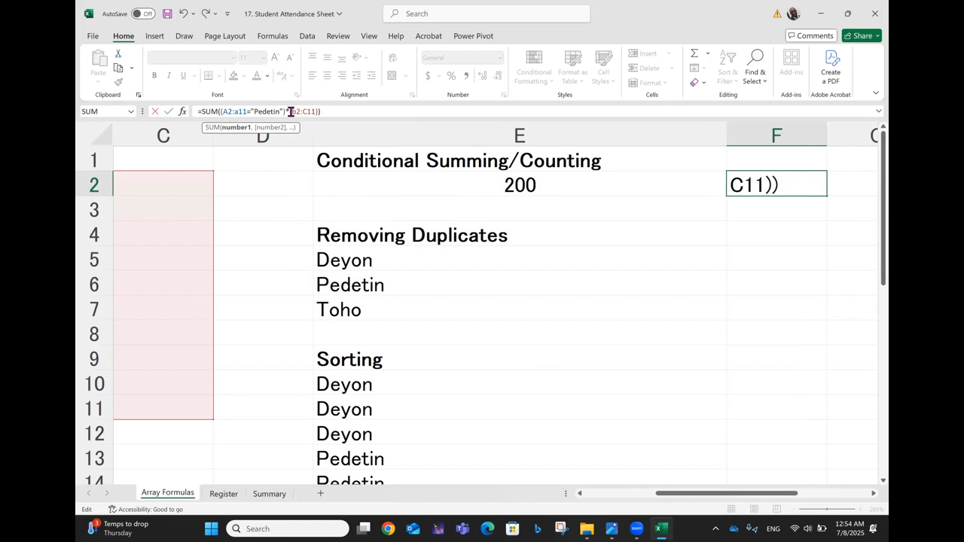
key("Return")
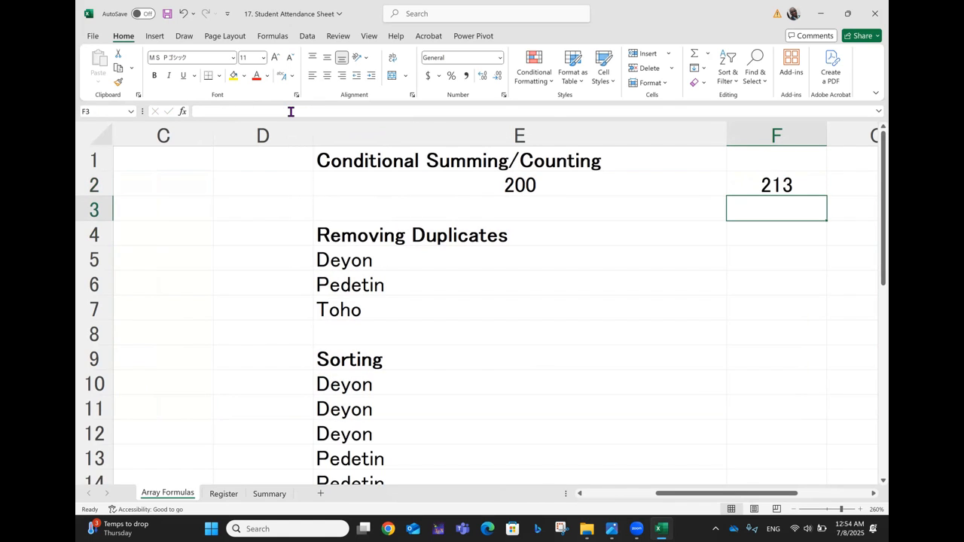
Check the adapted conditional sum formula in F2 against the Student and Score columns.
left_click(743, 186)
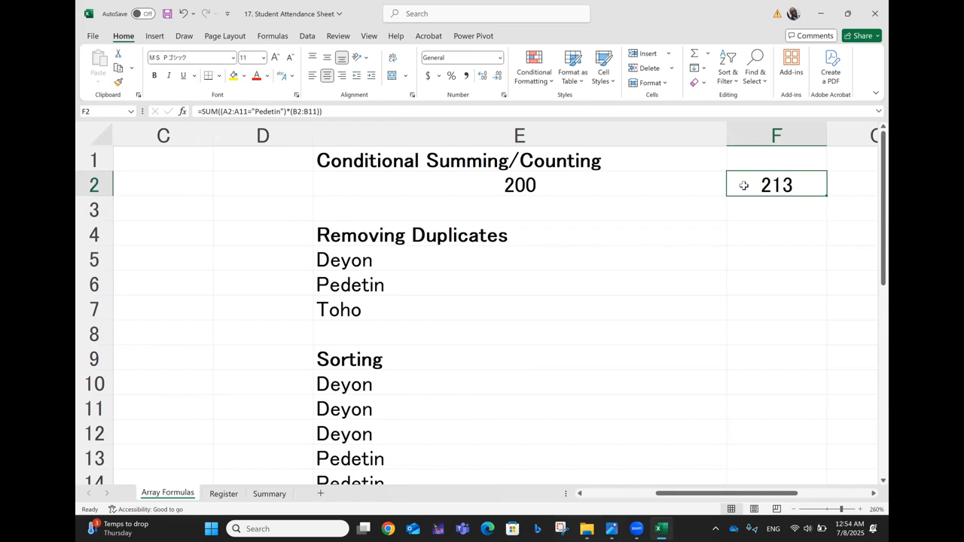
scroll(744, 185, "left", 3)
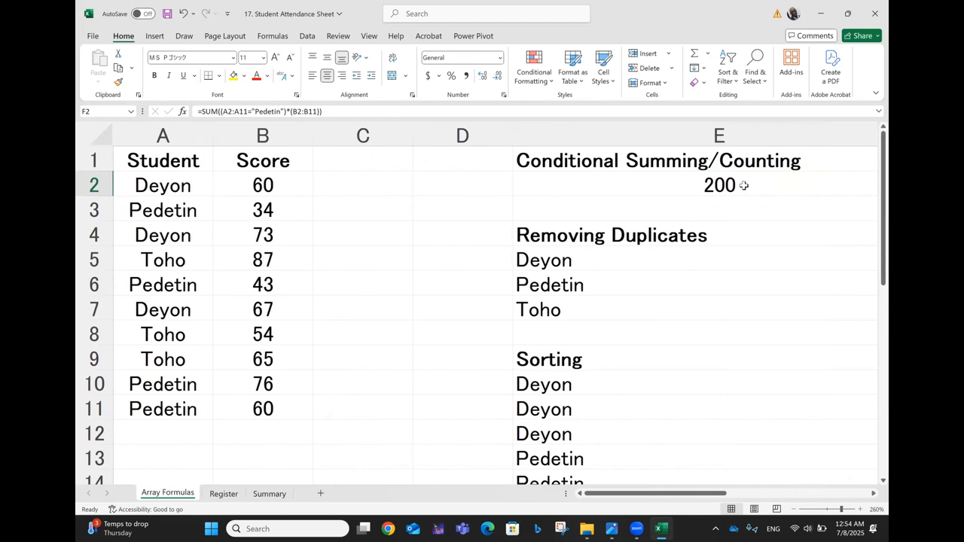
scroll(743, 185, "right", 2)
scroll(744, 185, "right", 2)
scroll(743, 186, "left", 3)
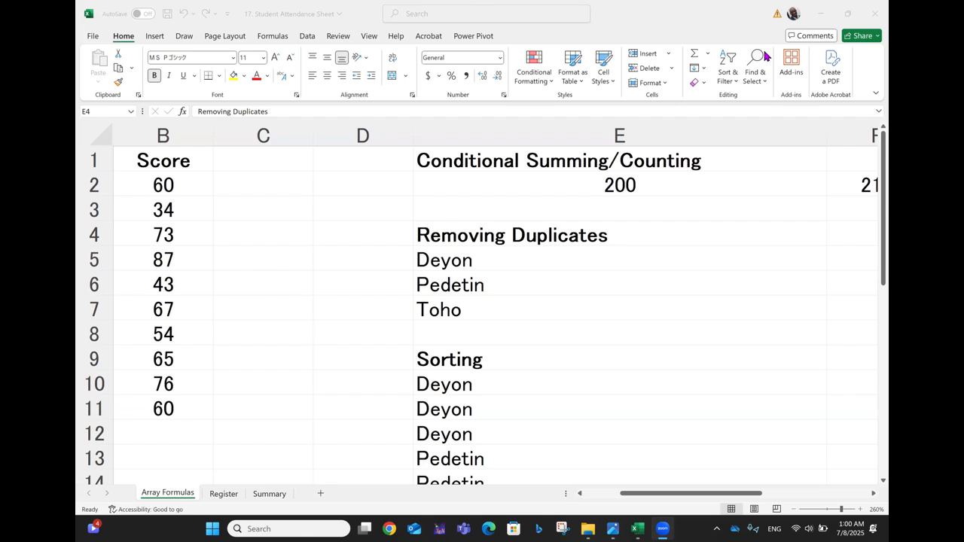
Go through the Student column cell by cell to examine the repeated names.
scroll(378, 186, "left", 1)
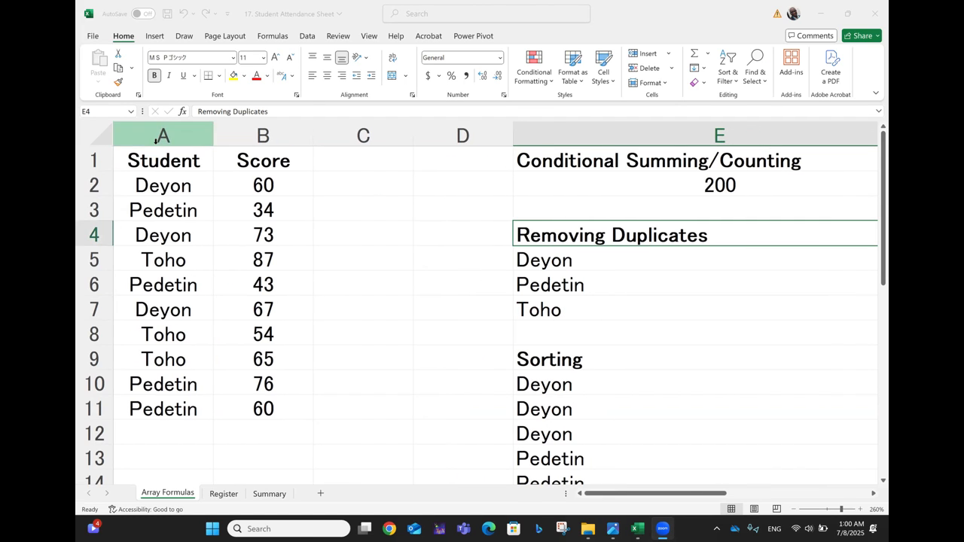
left_click(164, 191)
key("Down")
key("Down")
key("Down")
key("Down")
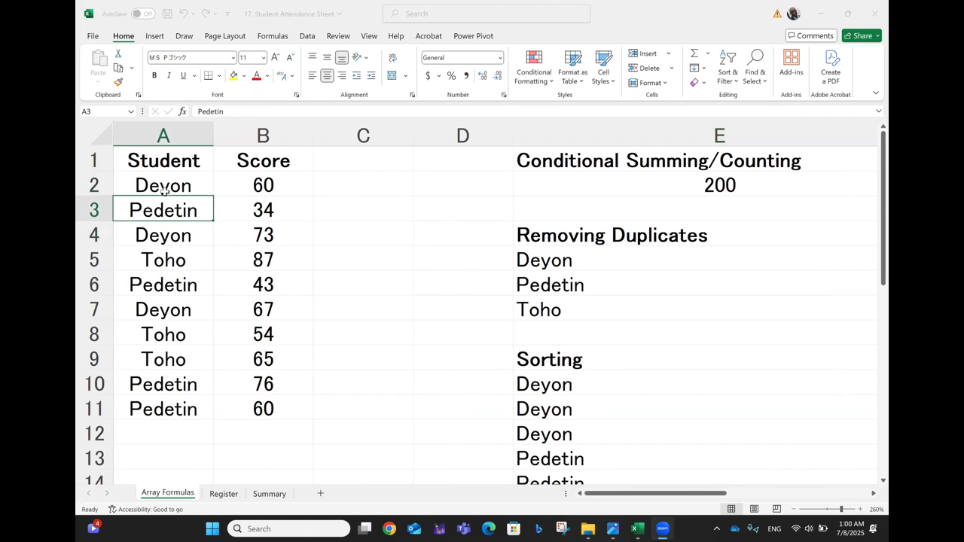
key("Down")
key("Down")
key("Down")
key("Down")
key("Down")
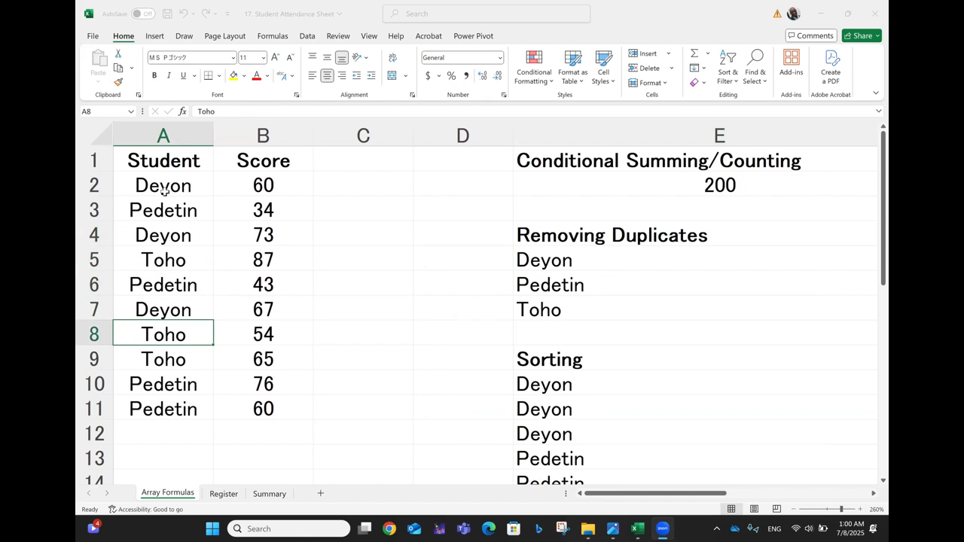
key("Up")
key("Up")
key("Up")
key("Up")
key("Up")
key("Up")
key("Up")
key("Up")
key("Up")
key("Up")
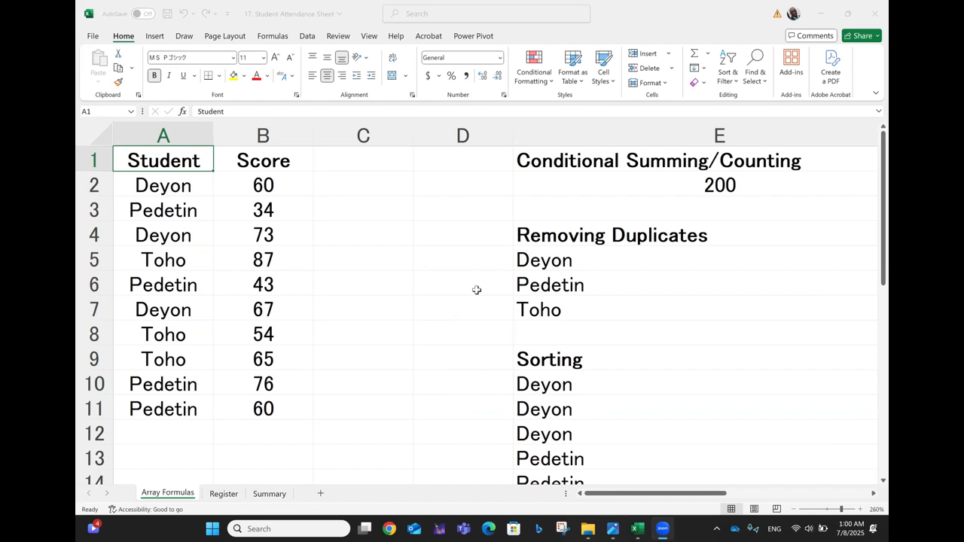
Examine the UNIQUE formula in E5 under Removing Duplicates and the student range it references.
left_click(569, 260)
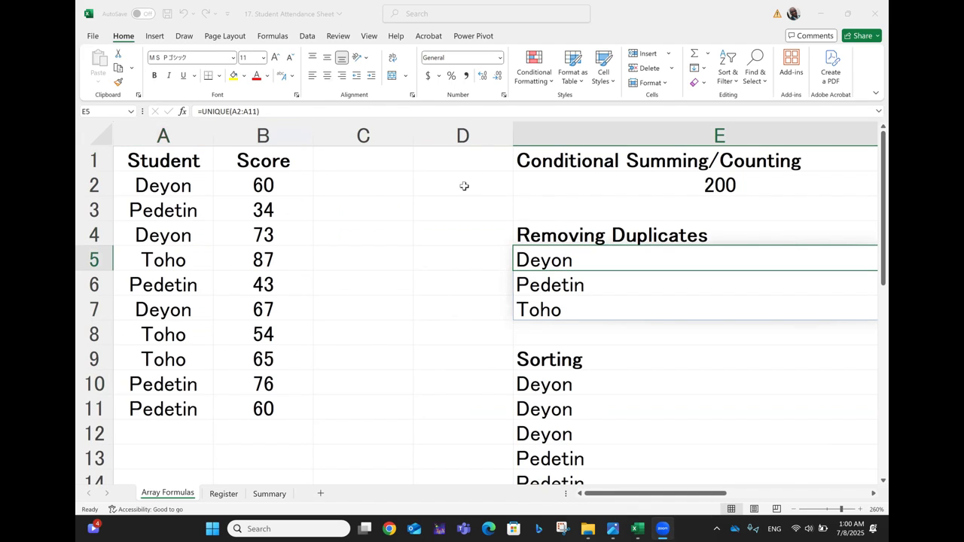
left_click(605, 177)
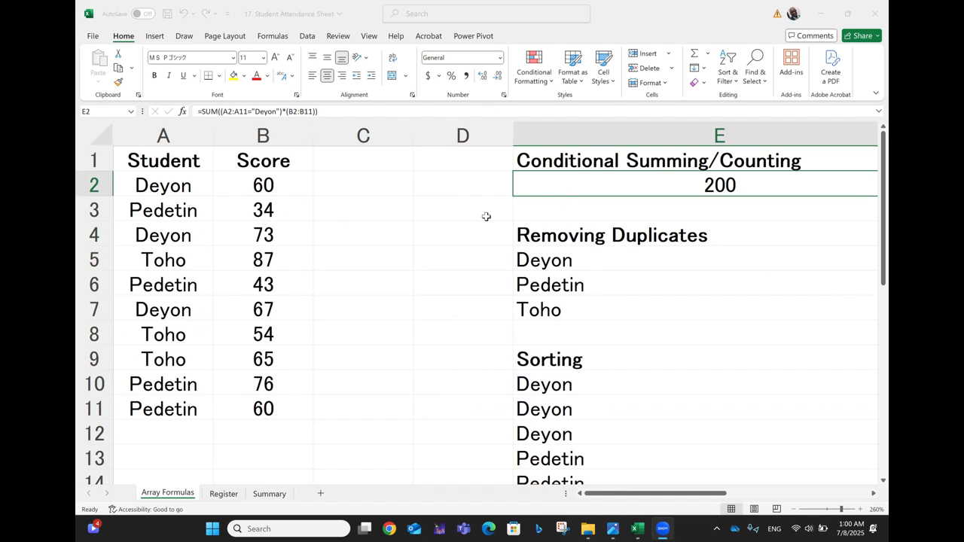
left_click(572, 262)
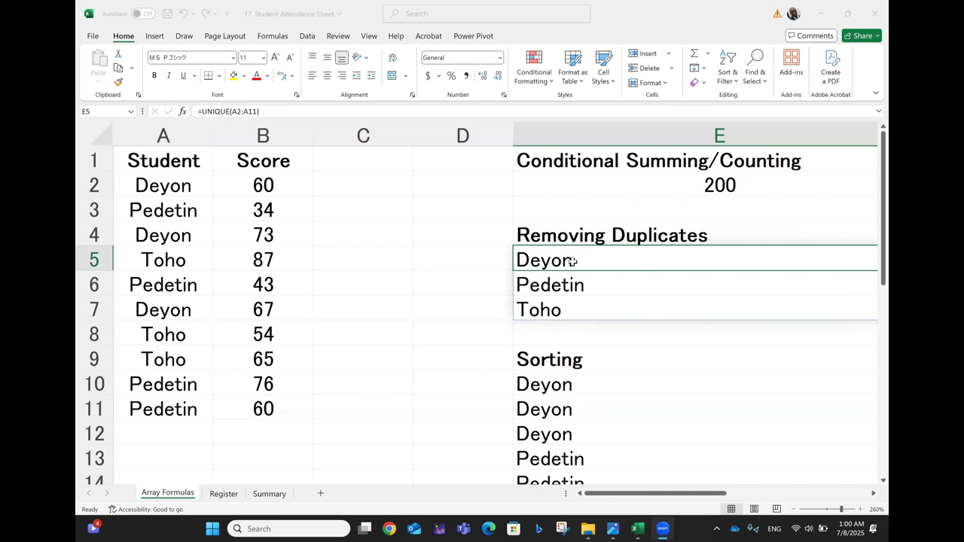
double_click(562, 260)
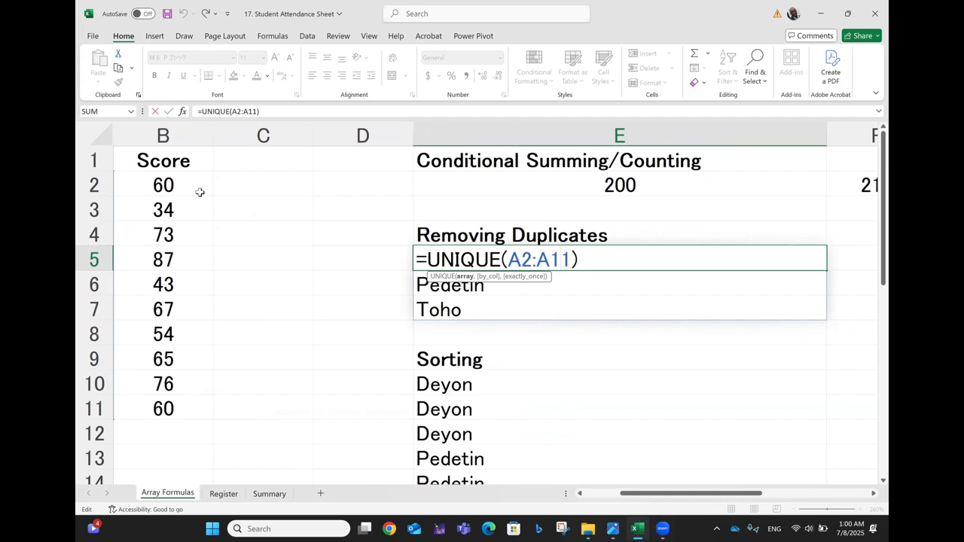
scroll(199, 192, "left", 2)
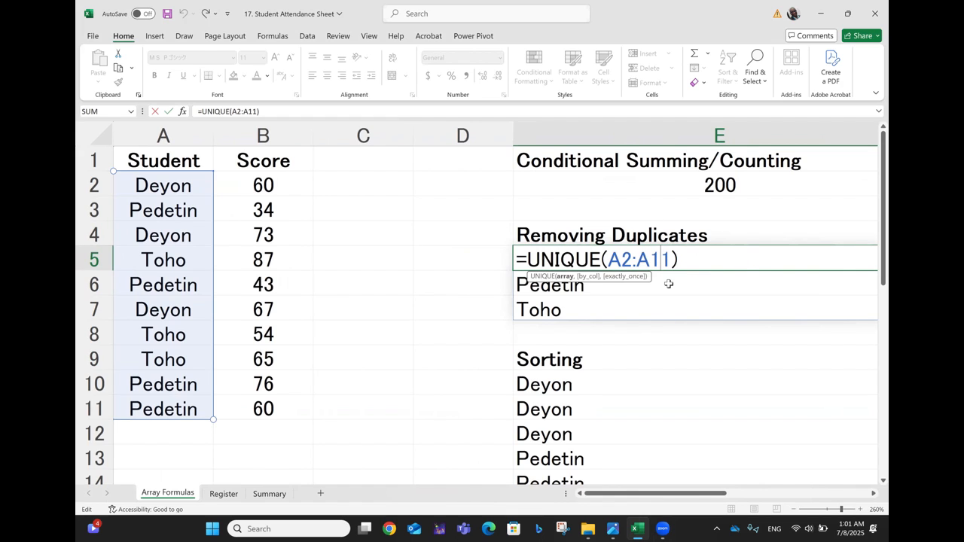
key("Return")
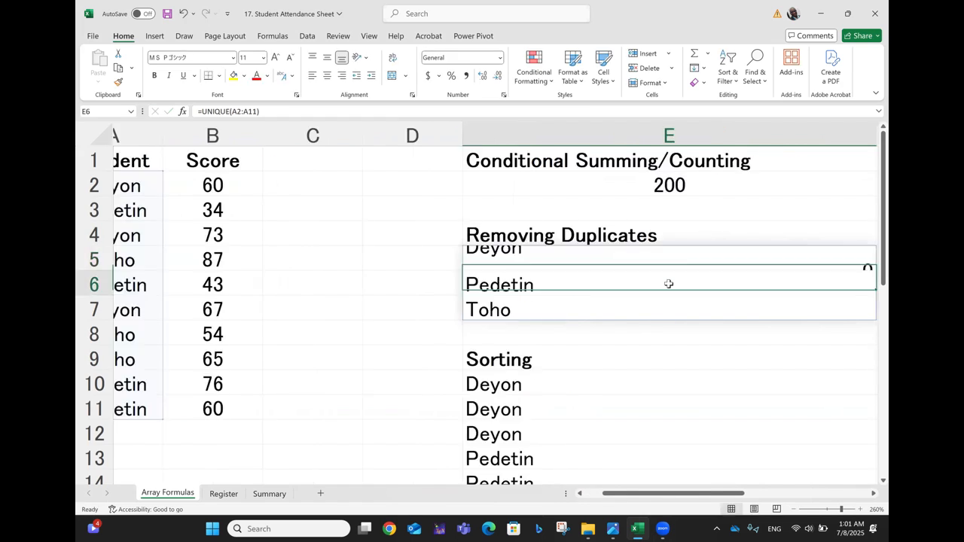
key("Up")
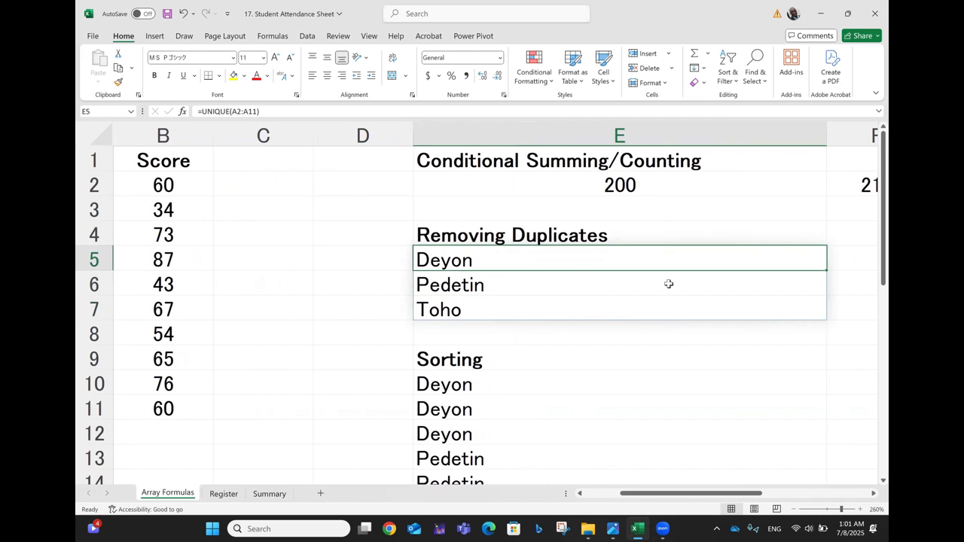
Enter =UNIQUE(A2:A11) in F5 to list the student names without duplicates.
scroll(668, 283, "right", 3)
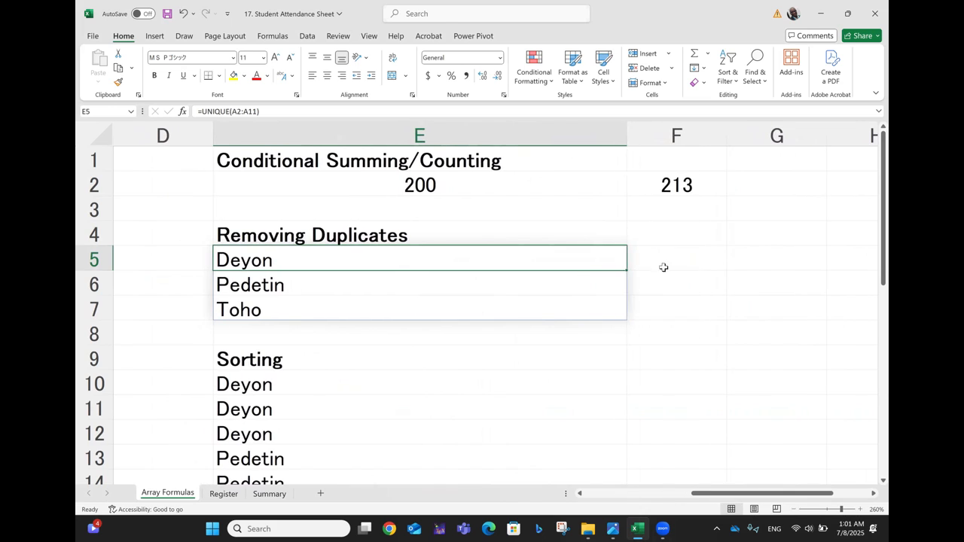
left_click(653, 259)
type("=")
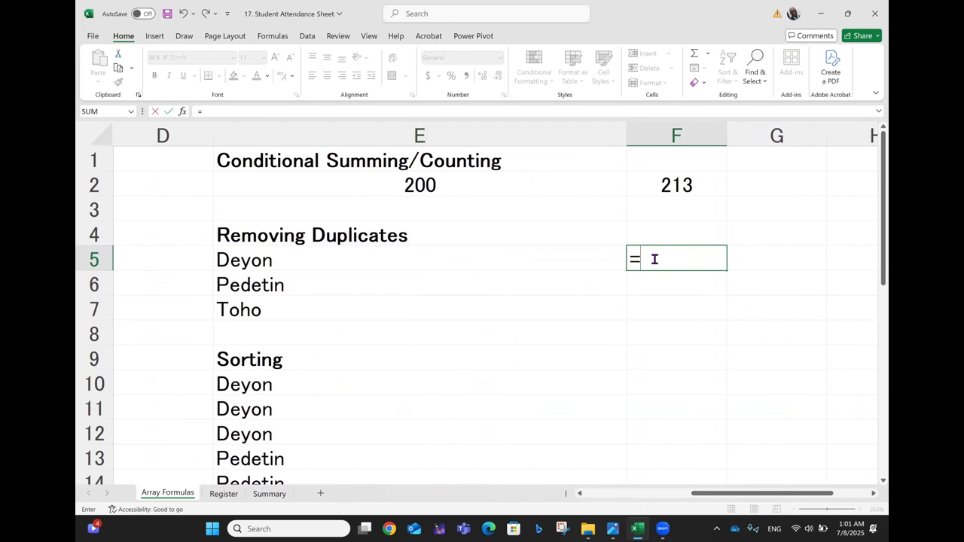
type("uniq")
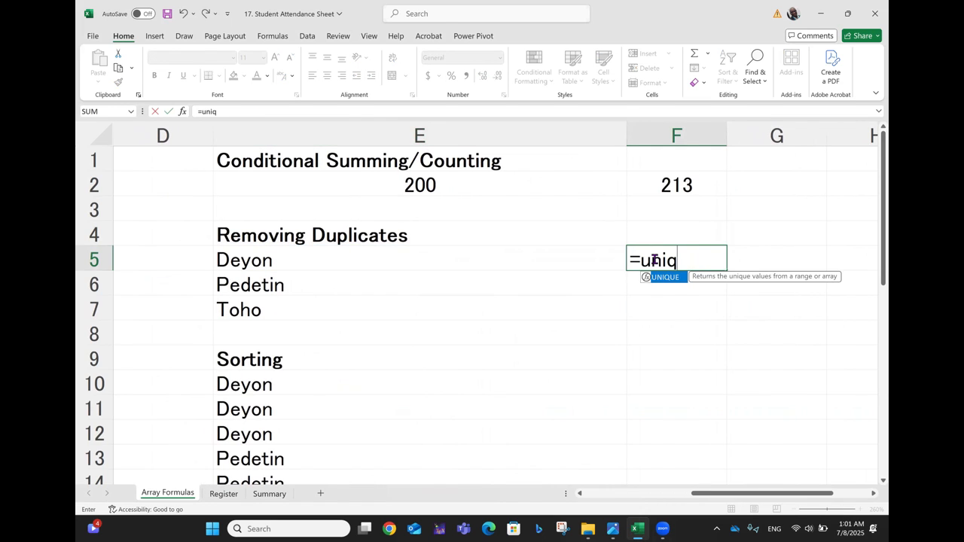
type("i")
key("BackSpace")
type("ue(")
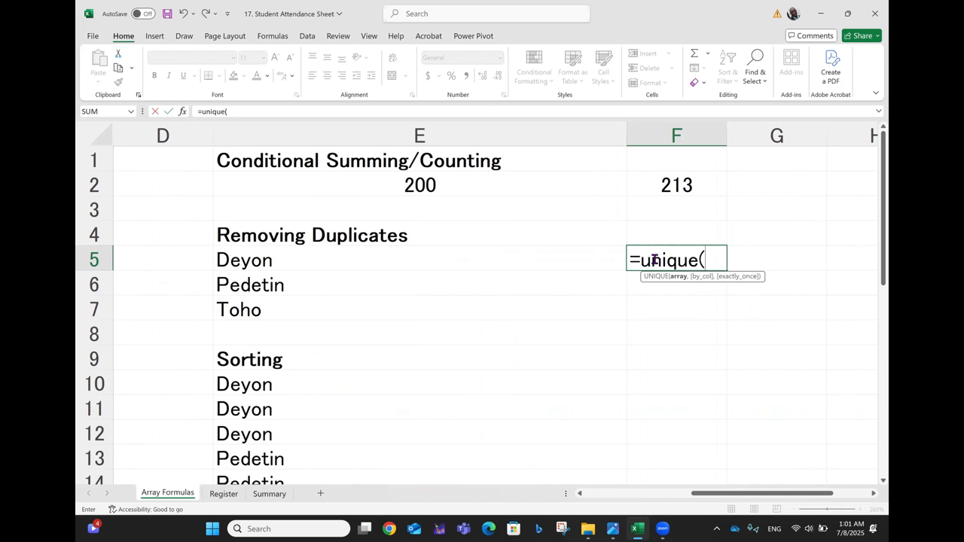
type("a2")
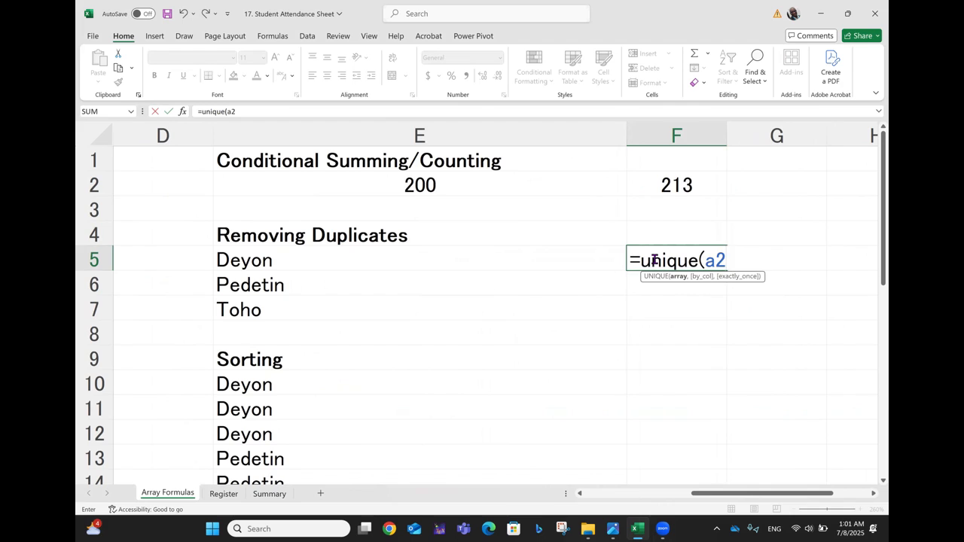
type(":a11")
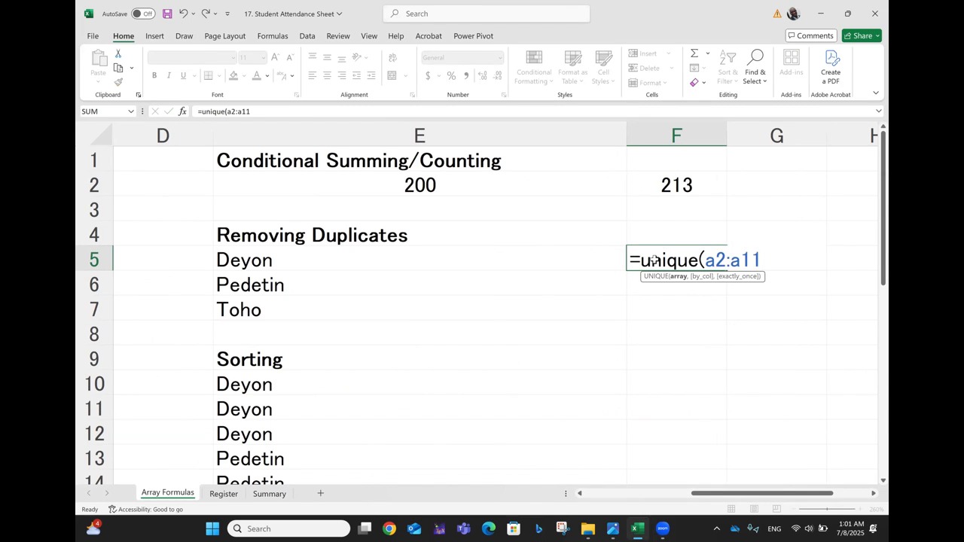
key("Return")
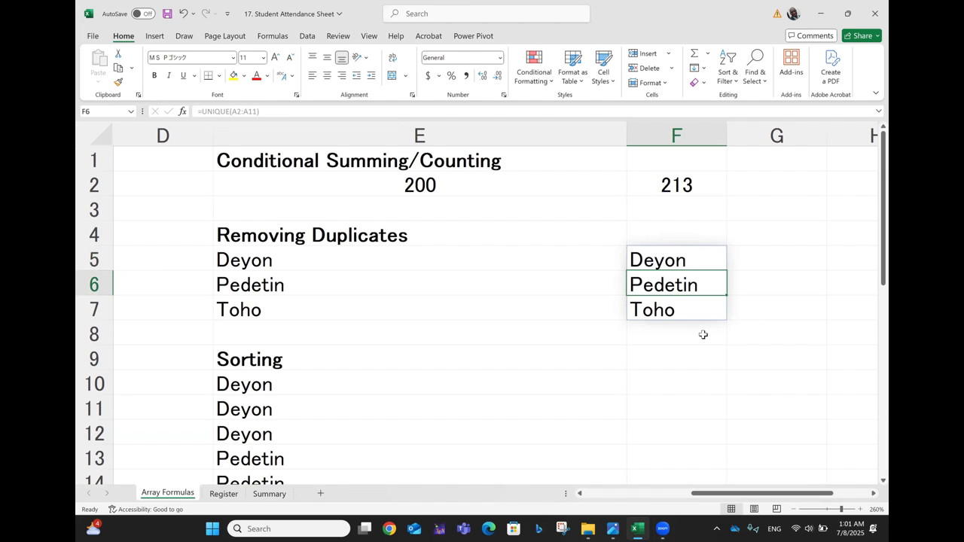
Examine the SORT formula in E10 under Sorting and compare it with the source columns it draws from.
scroll(703, 334, "down", 1)
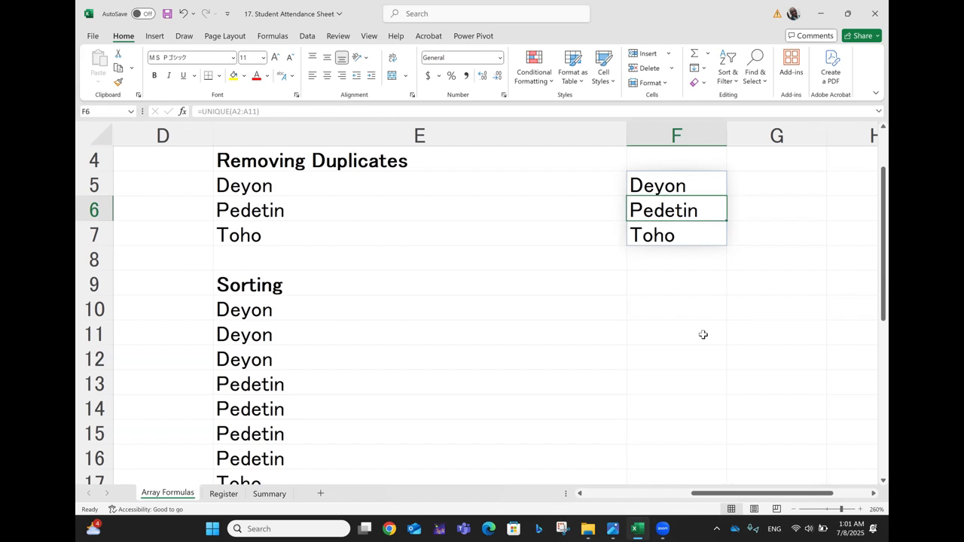
scroll(702, 335, "left", 3)
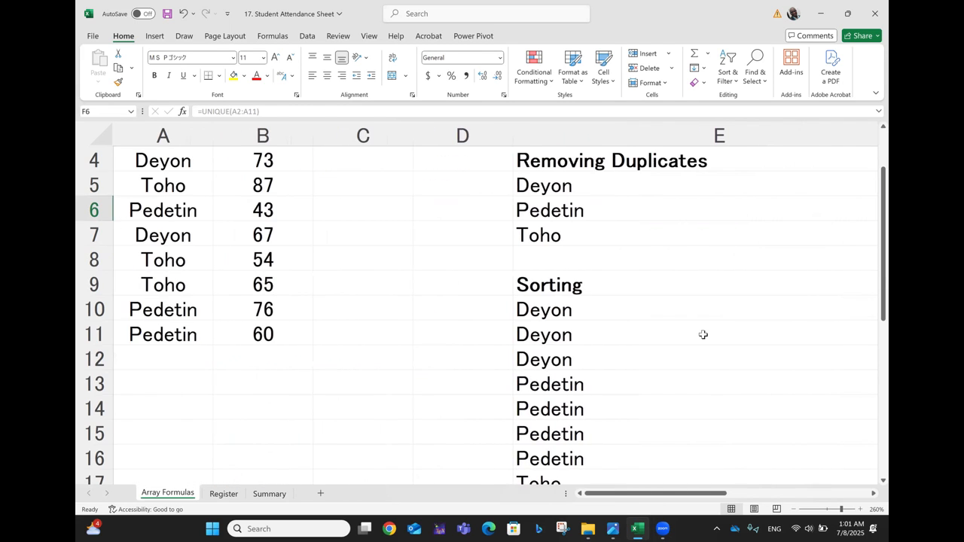
scroll(703, 335, "down", 1)
scroll(702, 333, "up", 2)
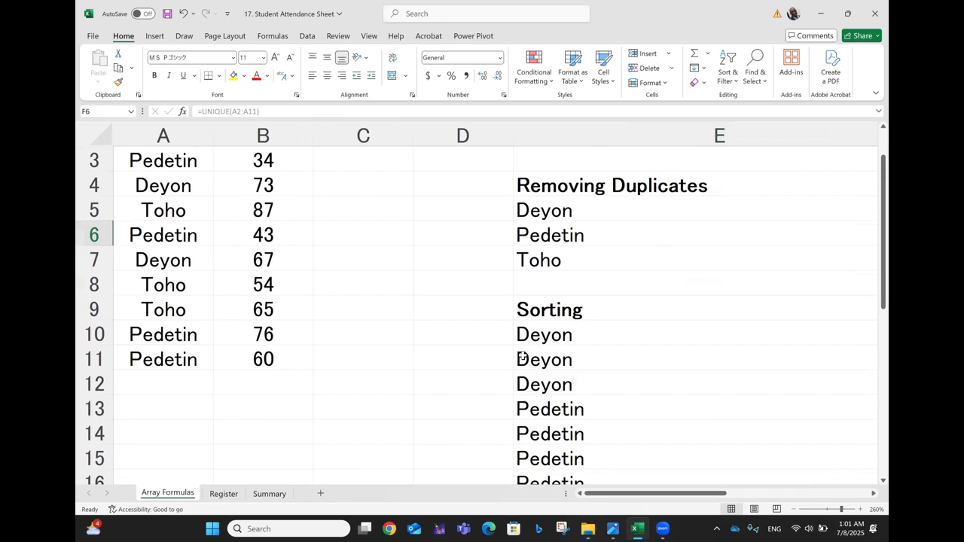
scroll(522, 357, "up", 1)
scroll(525, 360, "down", 2)
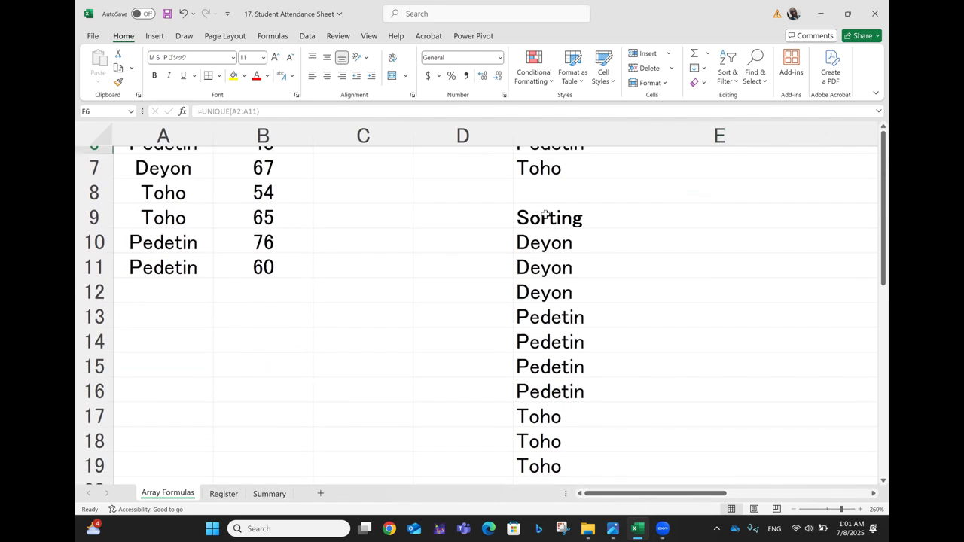
scroll(546, 214, "down", 1)
left_click(542, 217)
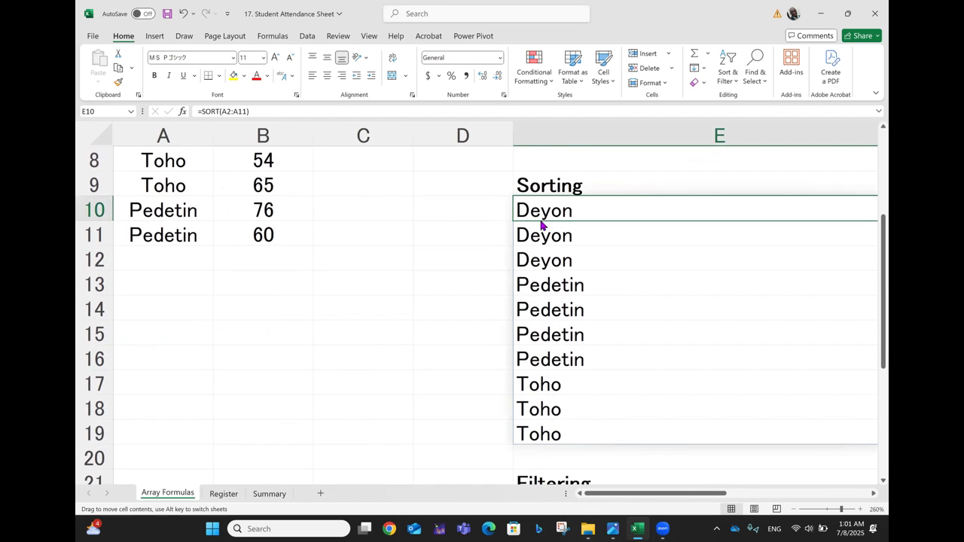
scroll(542, 225, "right", 1)
double_click(460, 213)
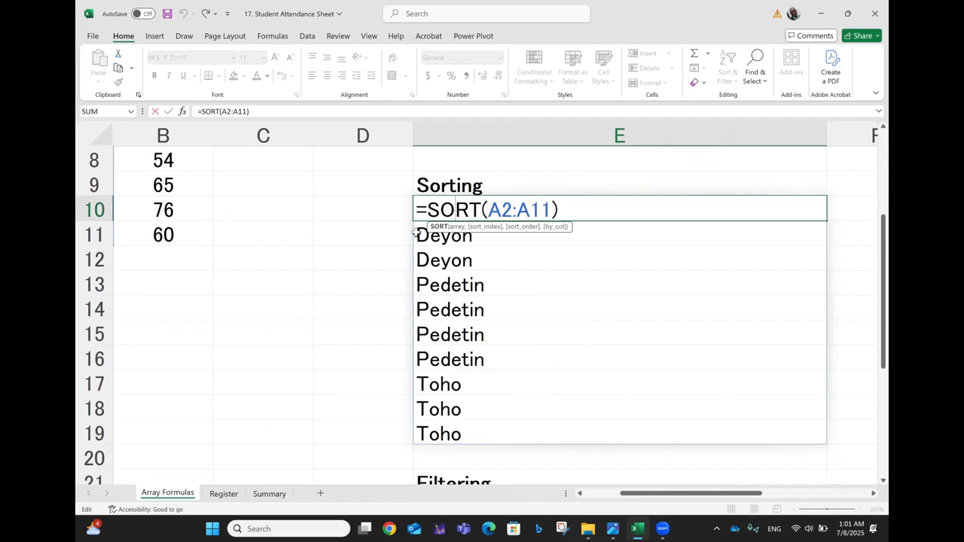
key("Return")
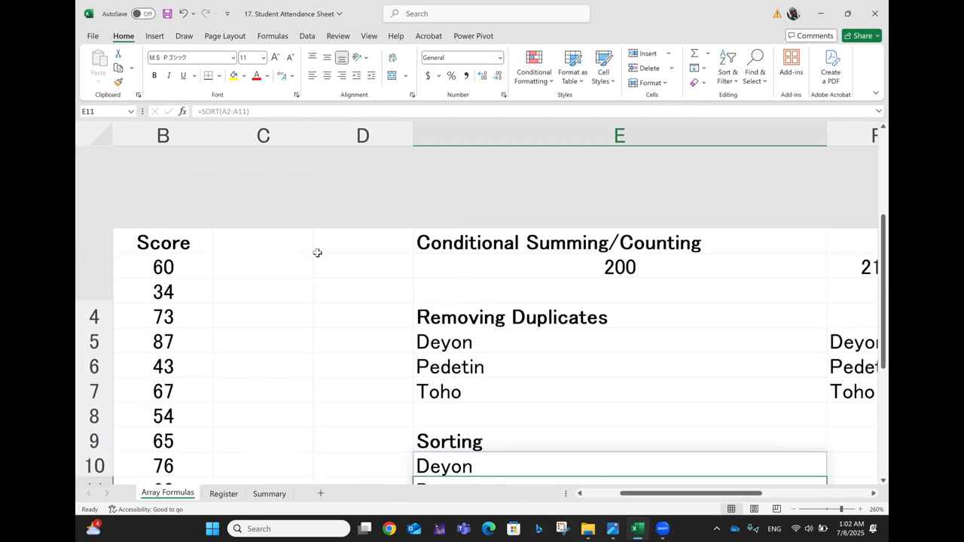
scroll(317, 252, "up", 3)
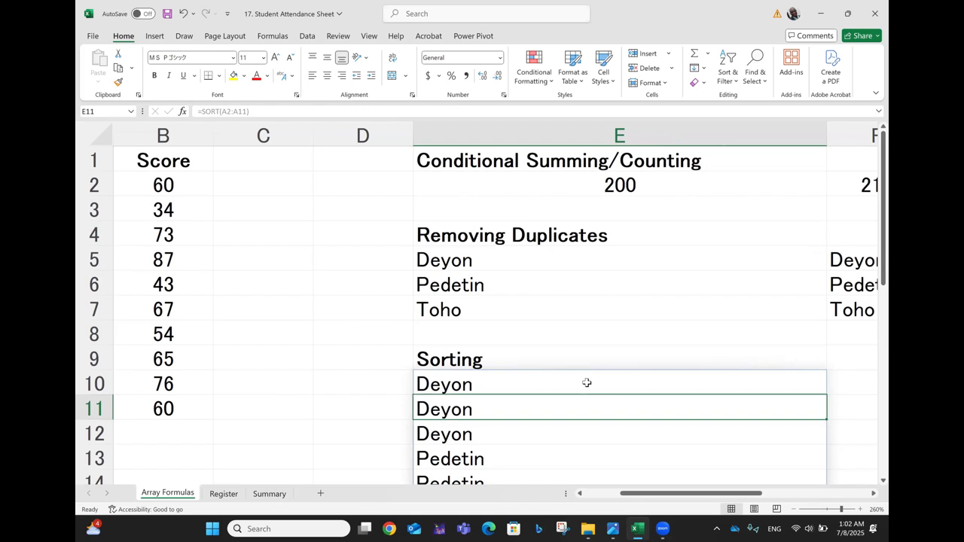
Enter =SORT(B2:B11) in F10 to list the scores in ascending order.
scroll(587, 382, "down", 2)
left_click(732, 209)
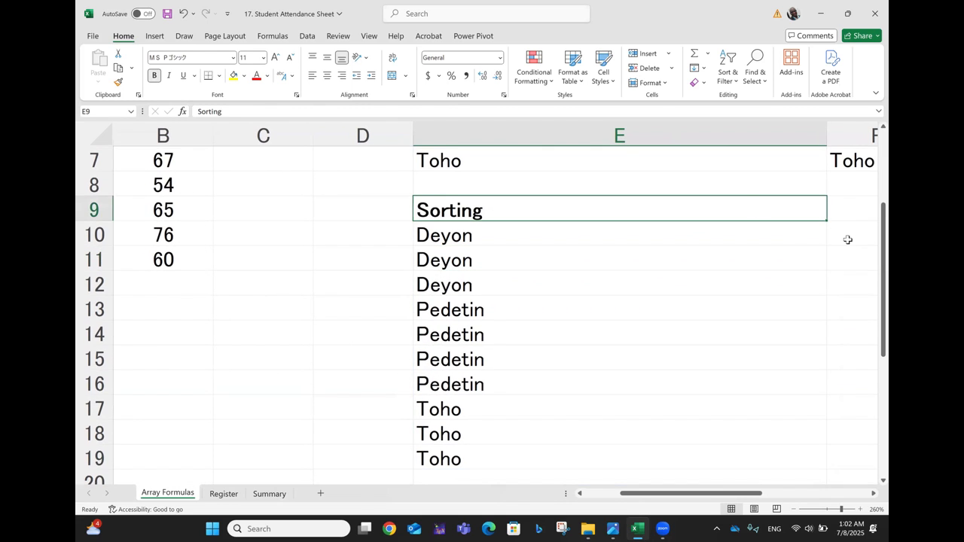
left_click(836, 235)
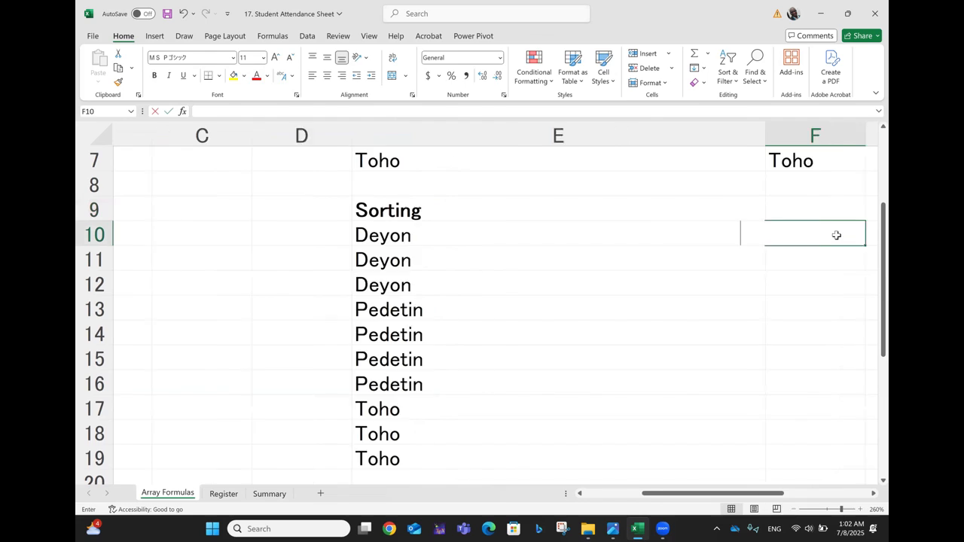
type("=sort")
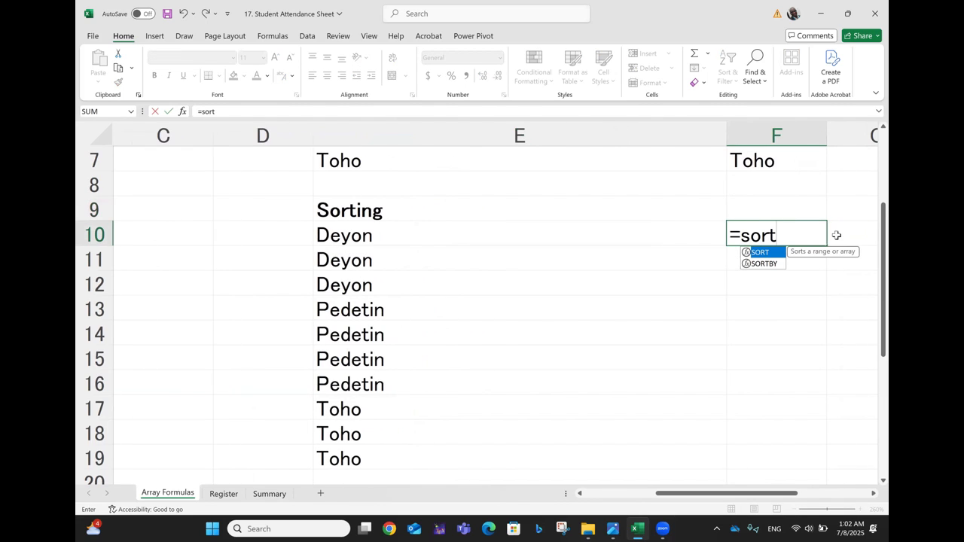
type("(b")
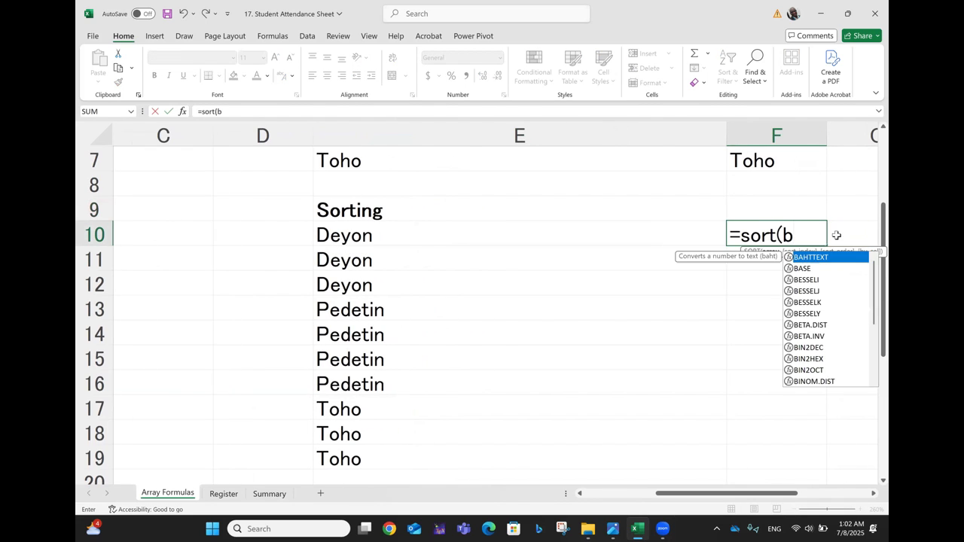
type("2:b")
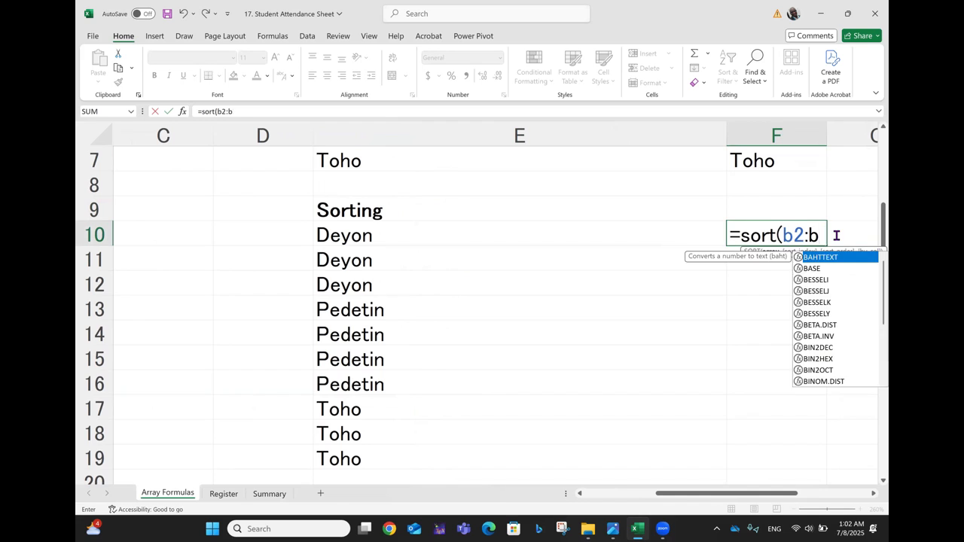
type("11")
key("Return")
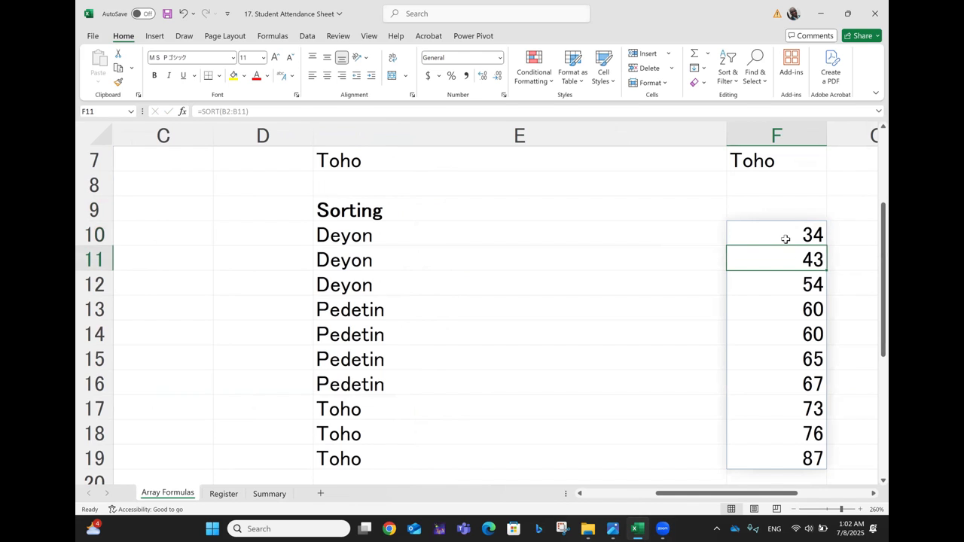
Return to the Student and Score columns to examine the original unsorted scores referenced by the F10 formula.
left_click(786, 239)
key("Left")
key("Left")
key("Left")
key("Left")
key("Left")
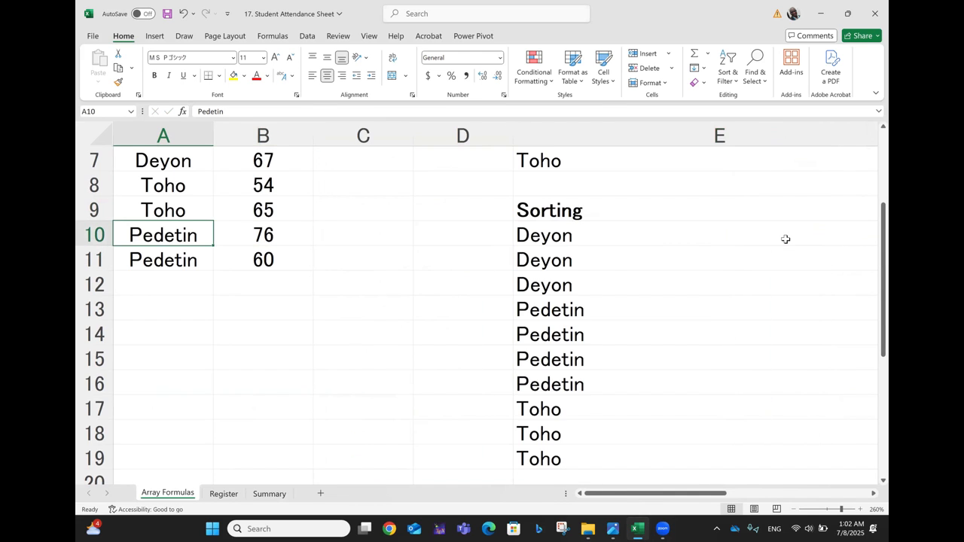
key("Up")
key("Up")
key("Up")
key("ctrl+Home")
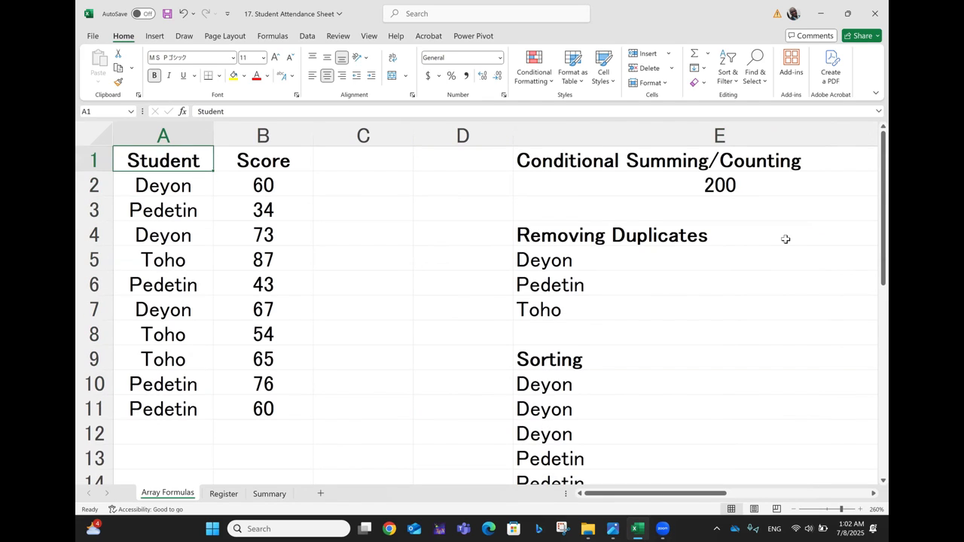
key("Right")
key("Down")
key("Down")
key("Right")
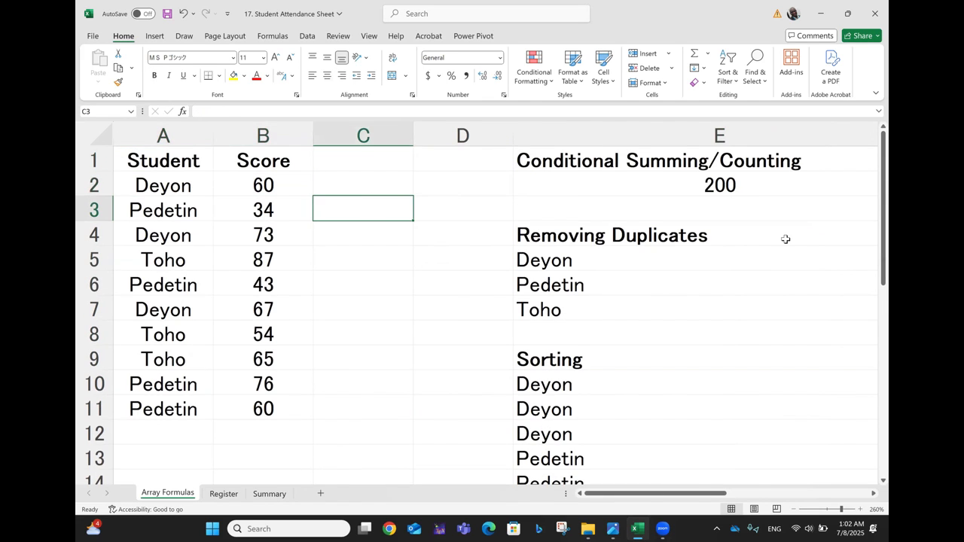
Go back to F10 and check the order of the sorted scores down to F19.
key("Right")
key("Right")
key("Right")
key("Right")
key("Right")
key("Right")
key("Down")
key("Left")
key("Left")
key("Left")
key("Left")
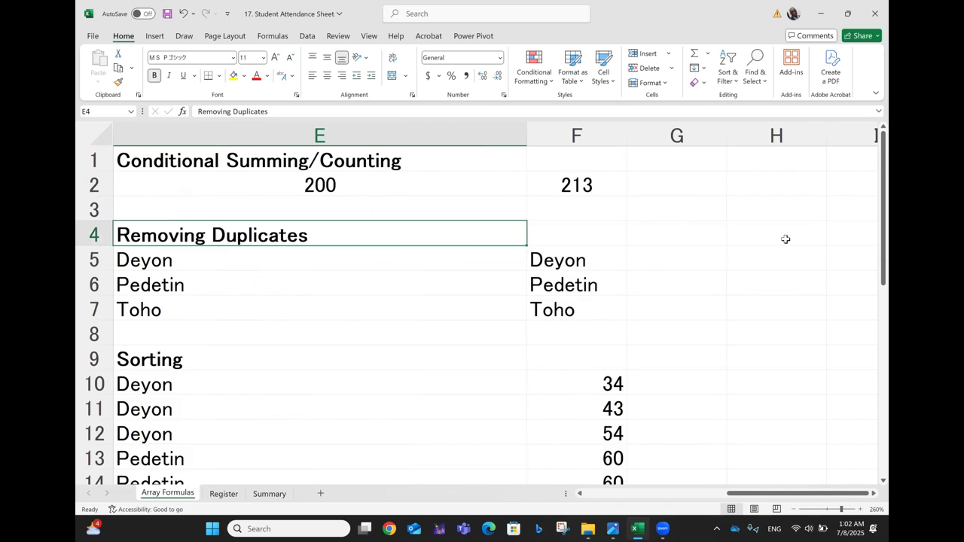
scroll(786, 239, "down", 2)
left_click(566, 229)
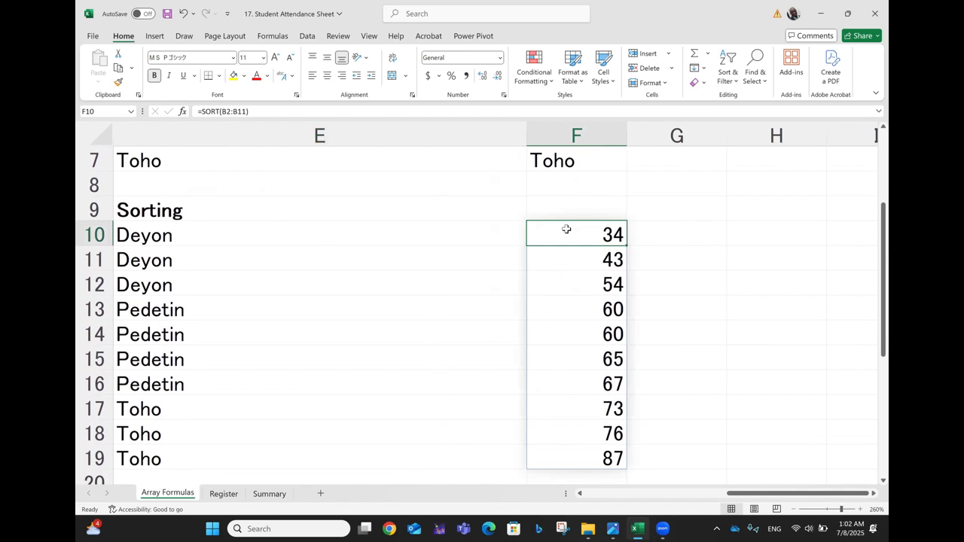
key("Down")
key("ctrl+Down")
key("Down")
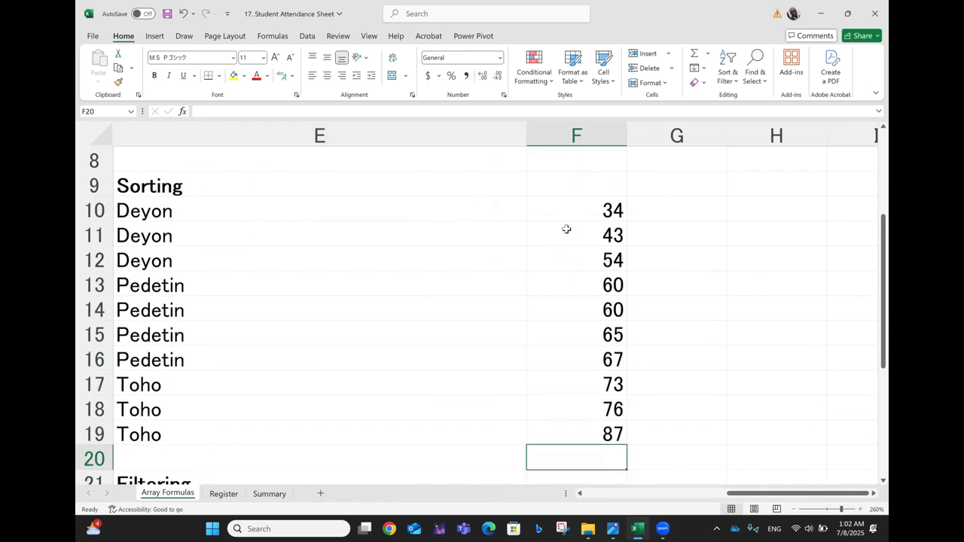
key("Up")
Examine the FILTER formula in E22 under Filtering, including its array and its score condition.
scroll(566, 229, "left", 2)
scroll(567, 229, "left", 3)
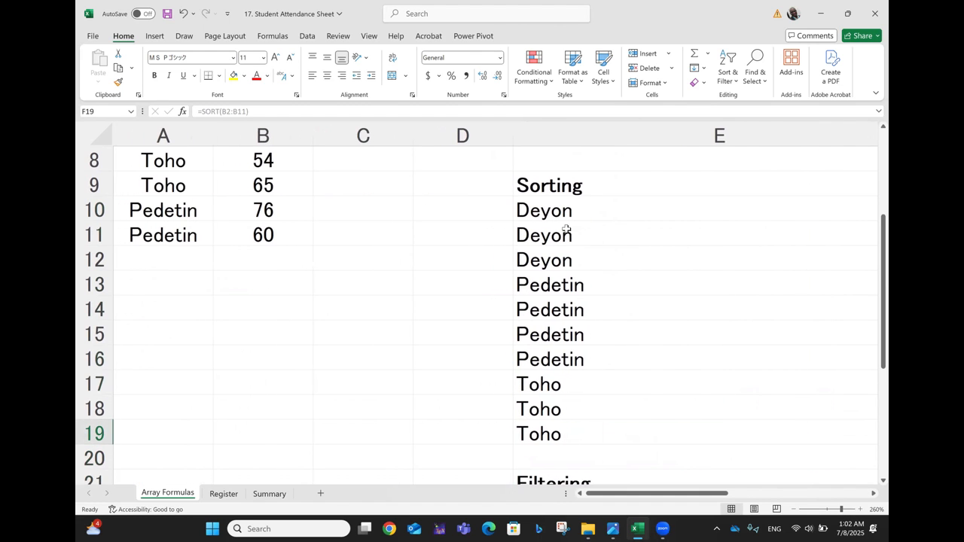
scroll(567, 229, "down", 3)
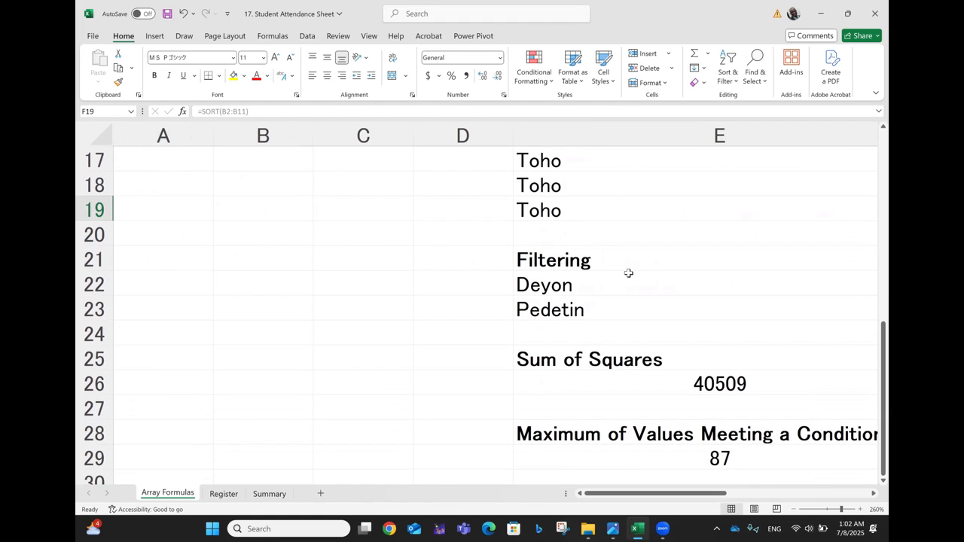
double_click(563, 286)
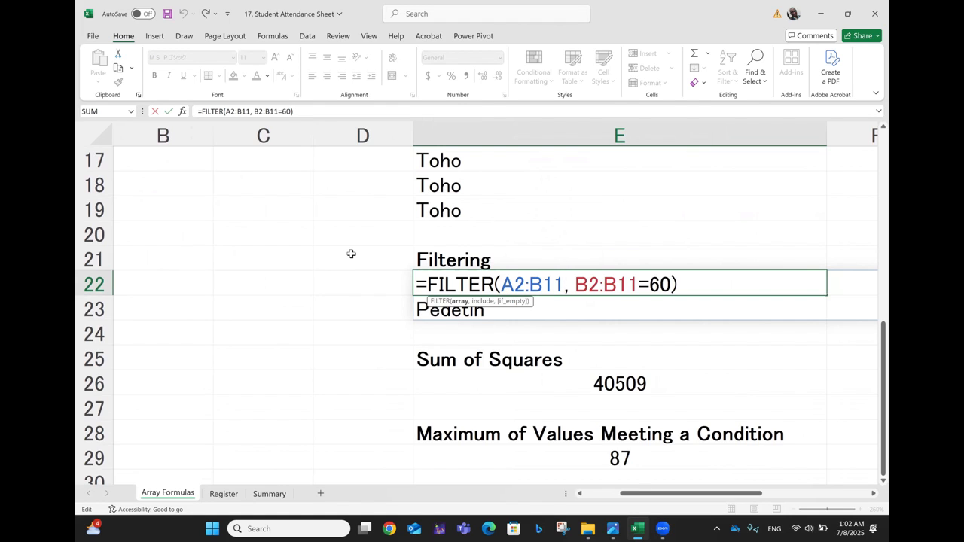
key("Return")
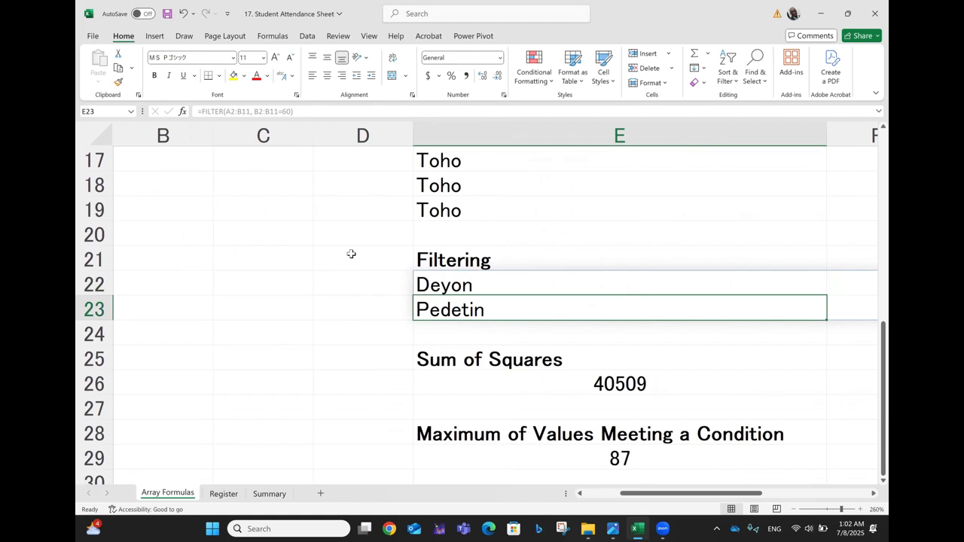
Locate the FILTER formula's source table and select A2:B11 to examine the array it references.
scroll(351, 254, "left", 1)
scroll(351, 253, "down", 6)
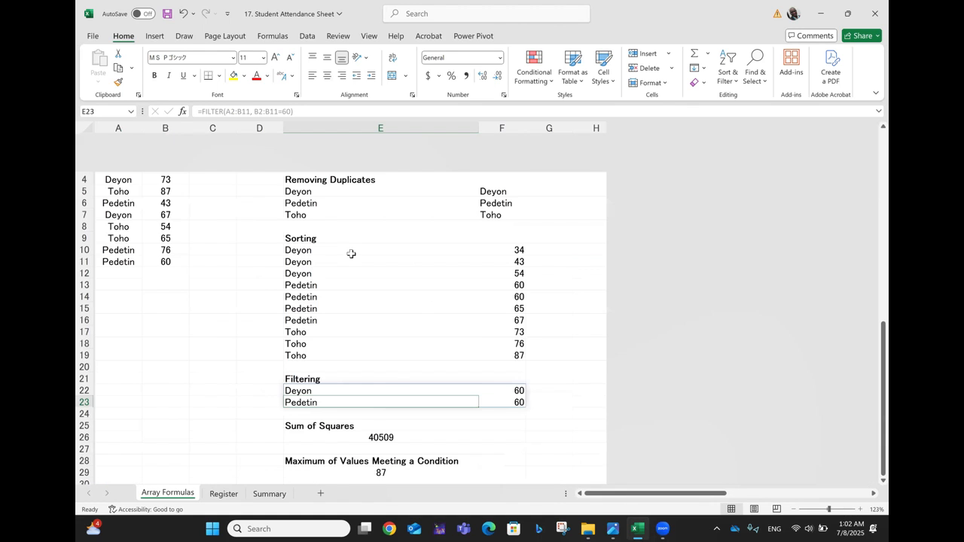
scroll(351, 254, "up", 5)
scroll(351, 253, "up", 7)
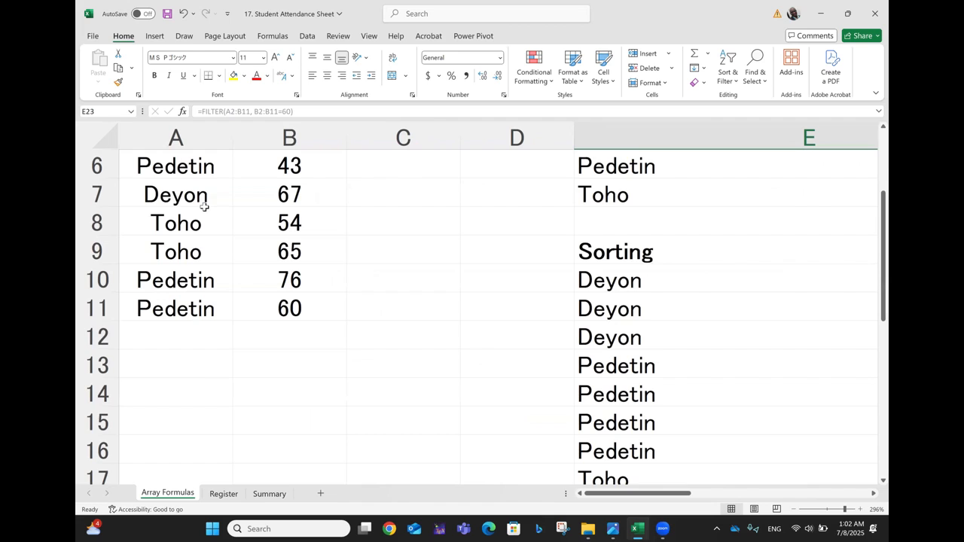
scroll(204, 207, "up", 2)
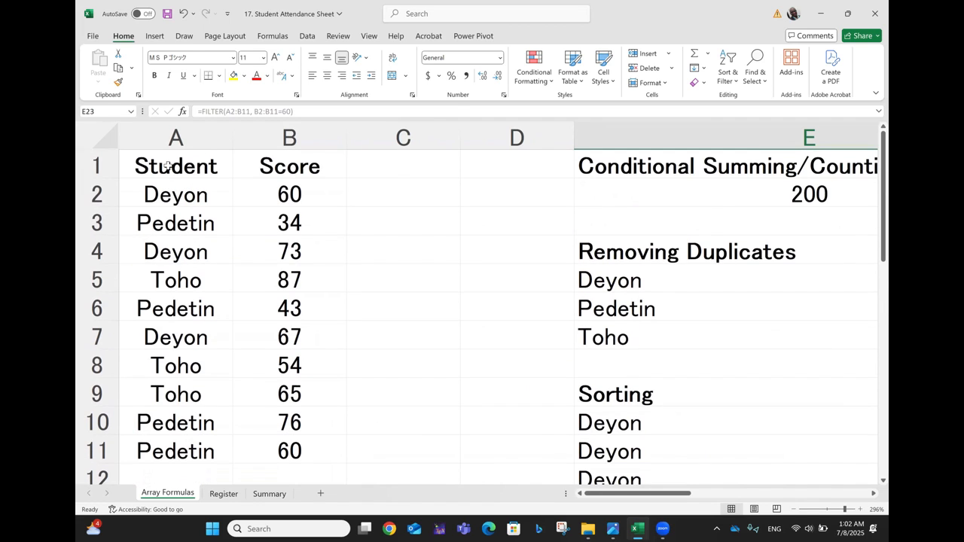
left_click(171, 167)
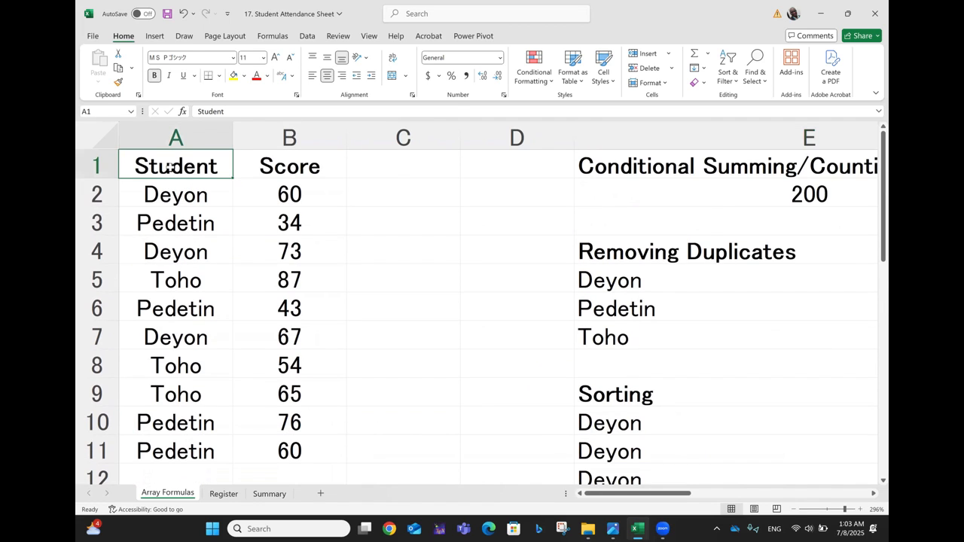
left_click(159, 198)
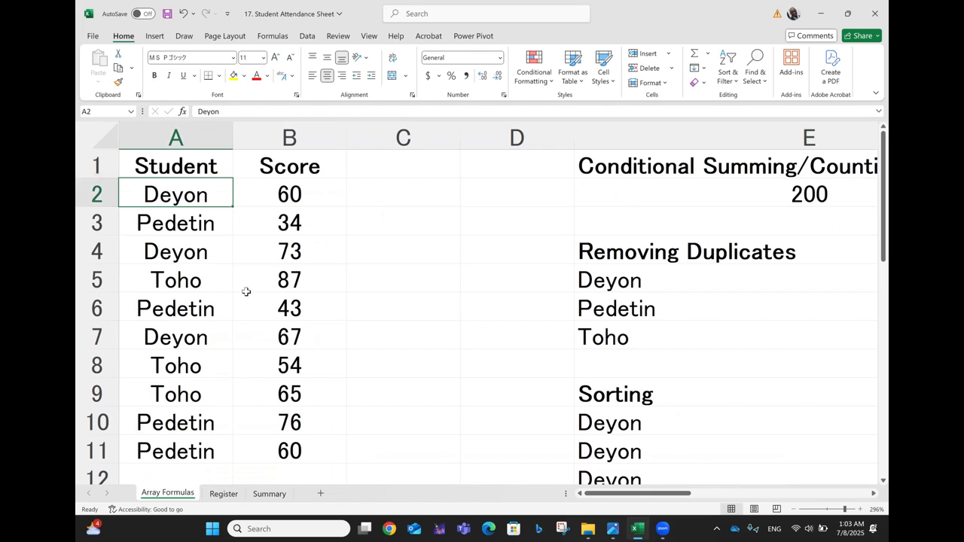
left_click(292, 445)
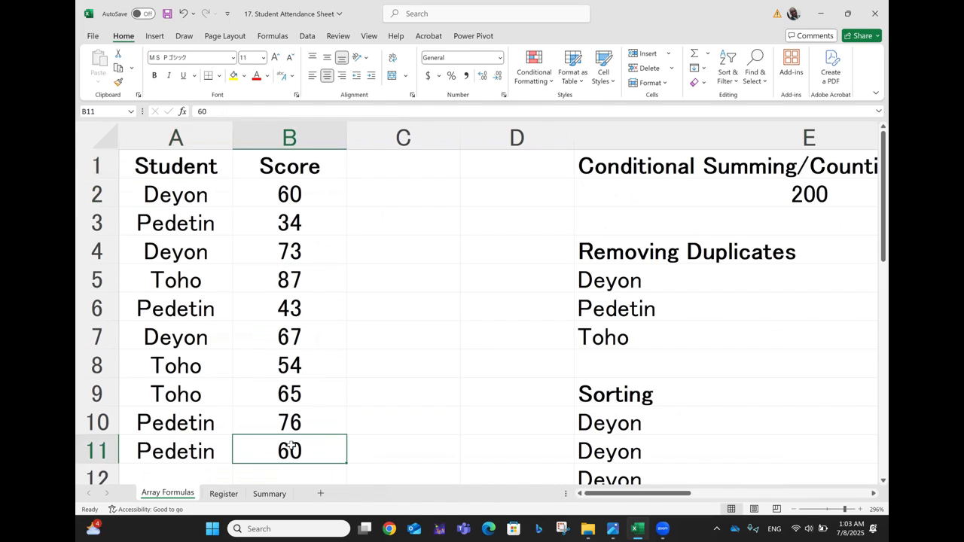
left_click(159, 200)
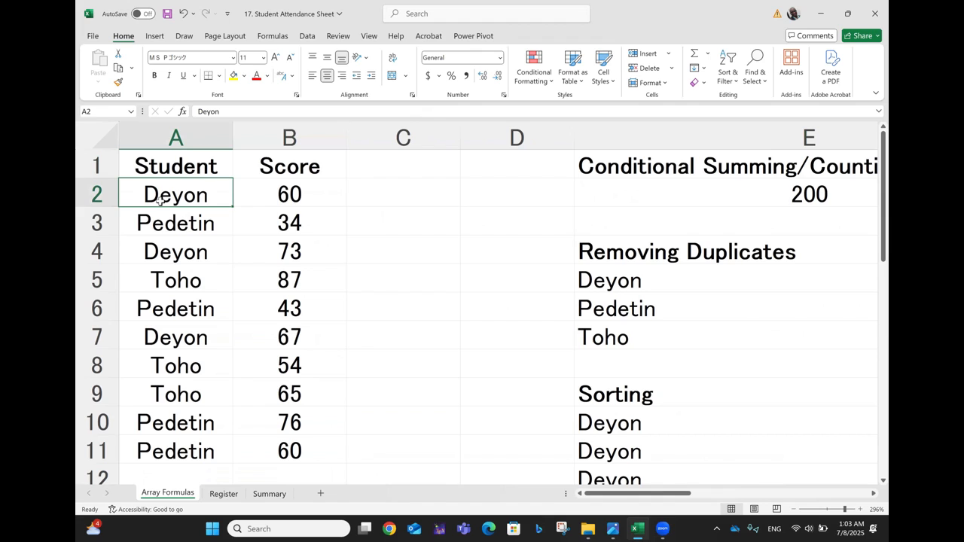
key("shift+Right")
key("shift+Down")
key("shift+Down")
key("shift+Down")
key("shift+Down")
key("shift+Down")
key("shift+Down")
key("shift+Down")
key("shift+Down")
key("shift+Down")
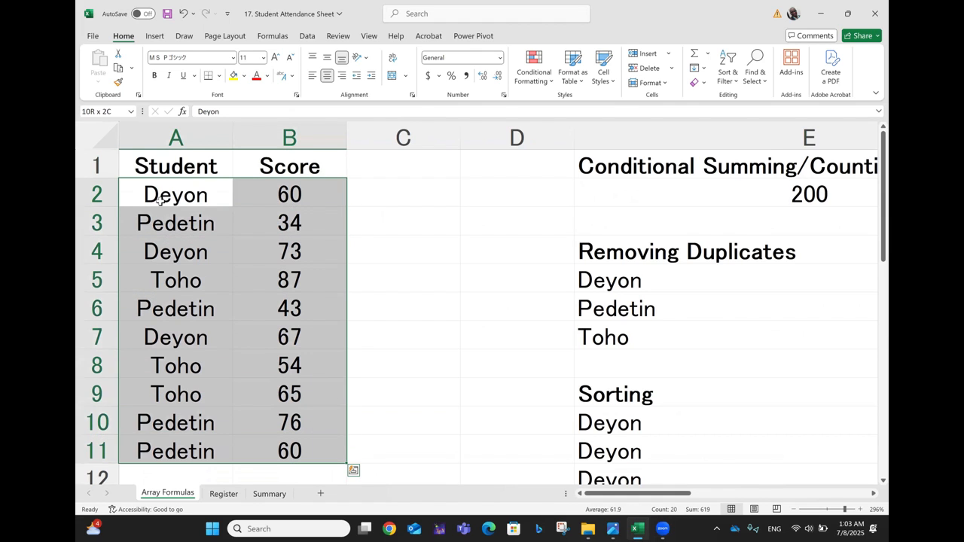
left_click(394, 383)
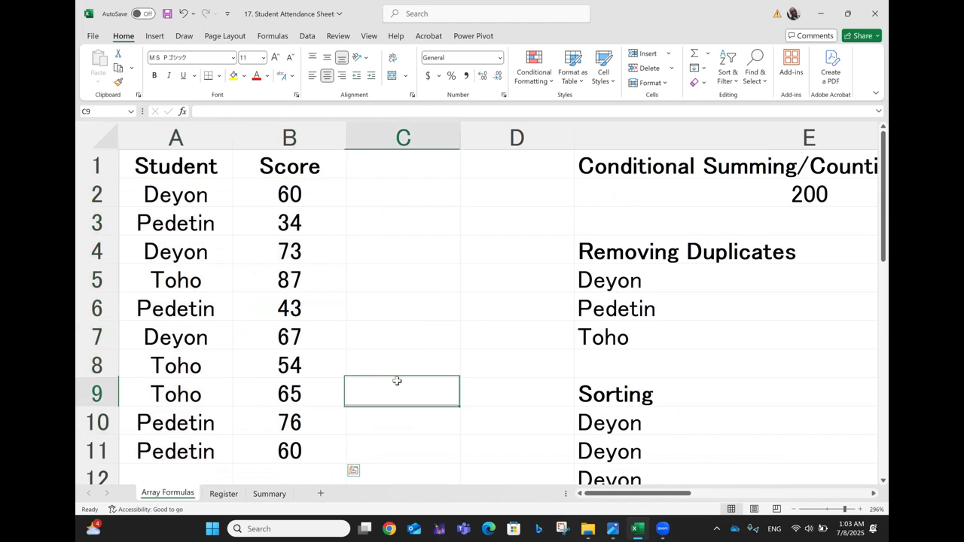
Return to E22 under Filtering and examine the array and score condition in its FILTER formula.
scroll(397, 381, "right", 3)
scroll(397, 381, "left", 5)
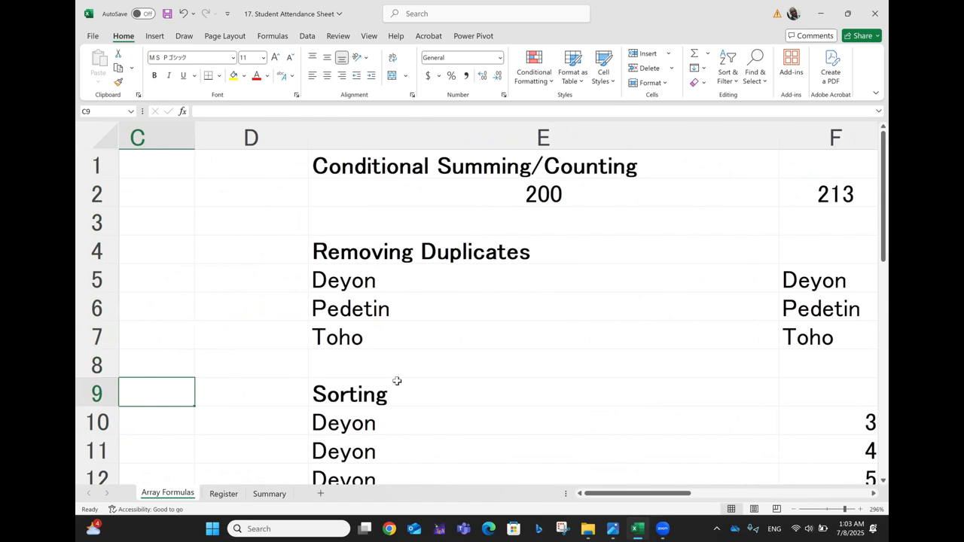
scroll(397, 381, "down", 1)
scroll(397, 381, "right", 1)
left_click(397, 381)
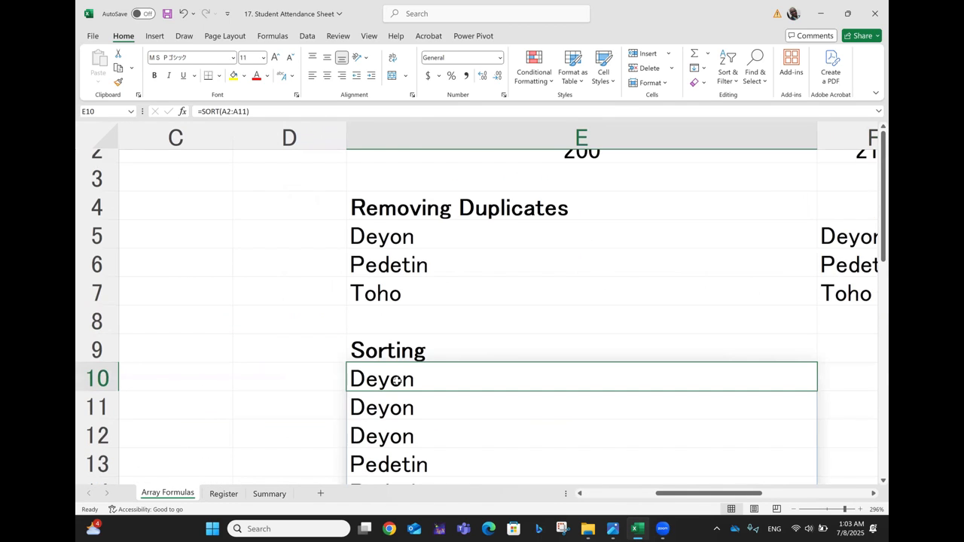
scroll(394, 381, "down", 5)
left_click(394, 285)
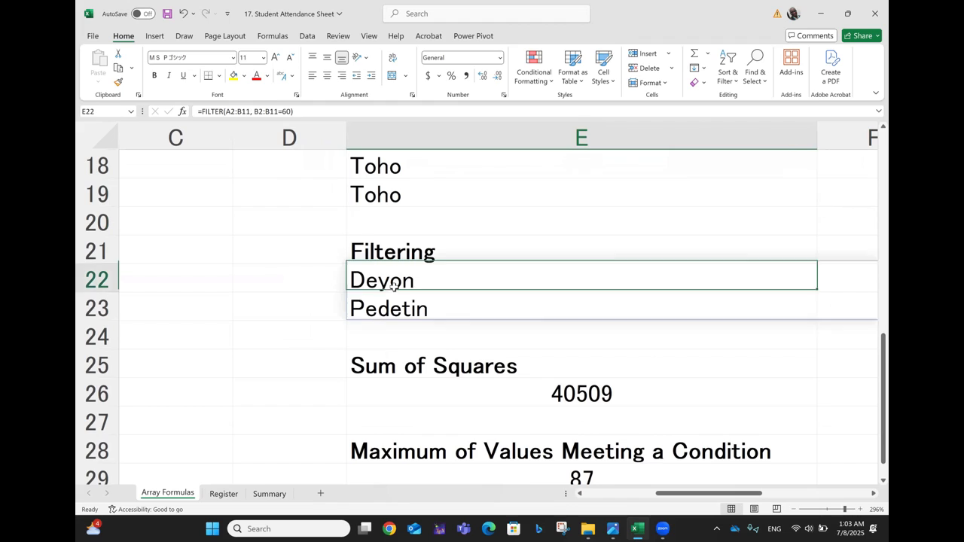
double_click(393, 285)
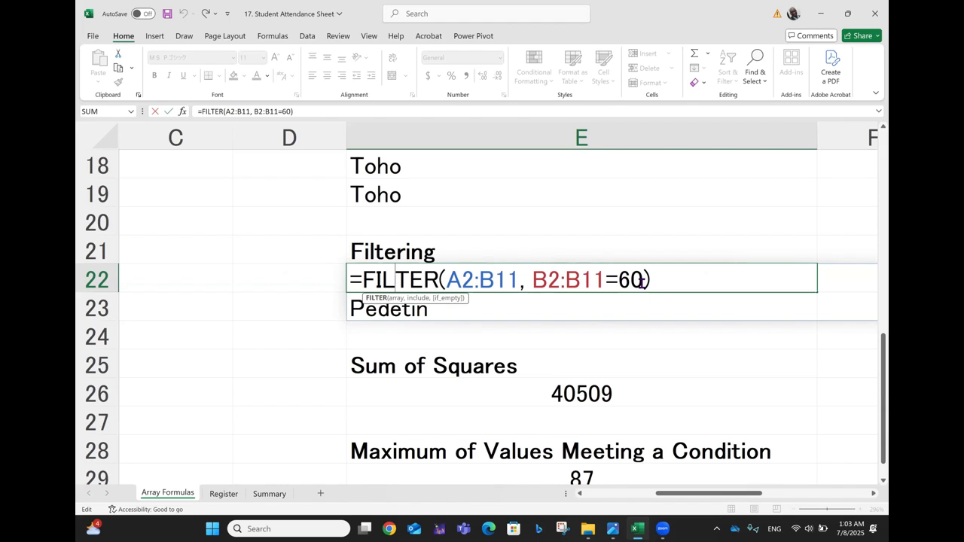
key("Return")
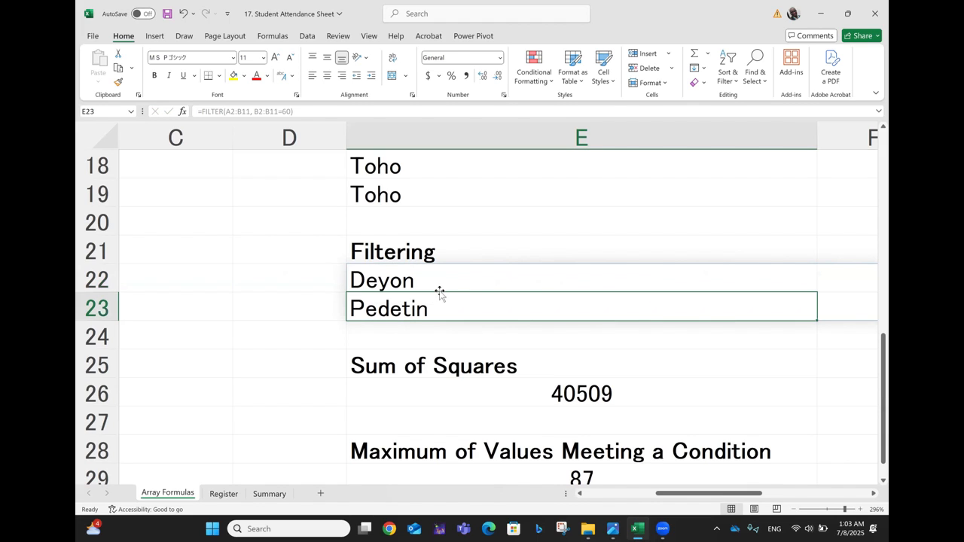
Compare the Student and Score source rows with the filtered names and scores in E22:F23.
scroll(448, 293, "left", 2)
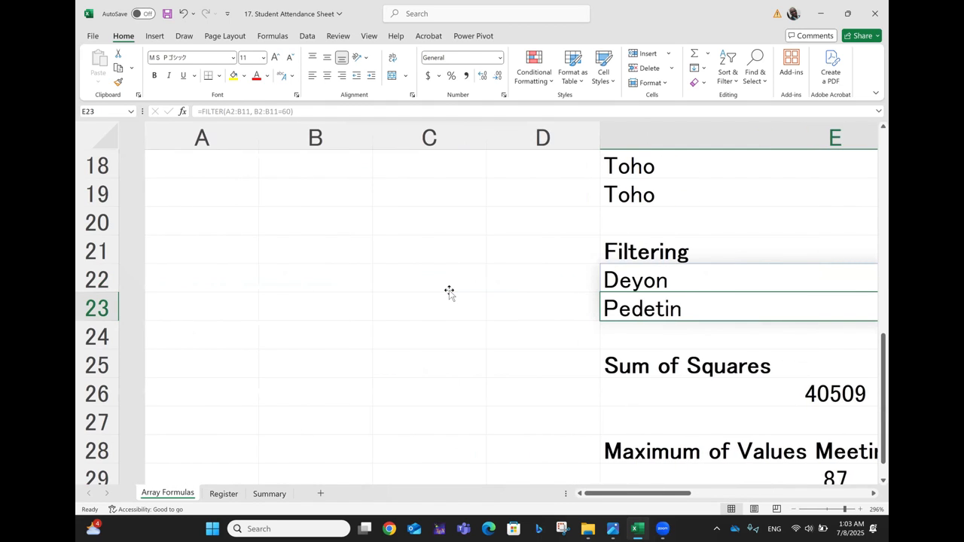
scroll(449, 292, "down", 5)
scroll(449, 292, "up", 4)
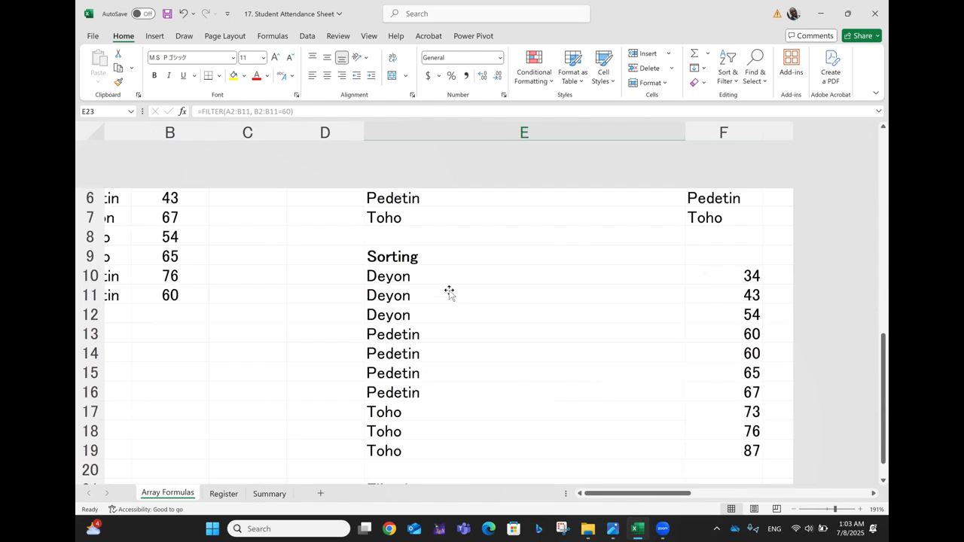
left_click(449, 292)
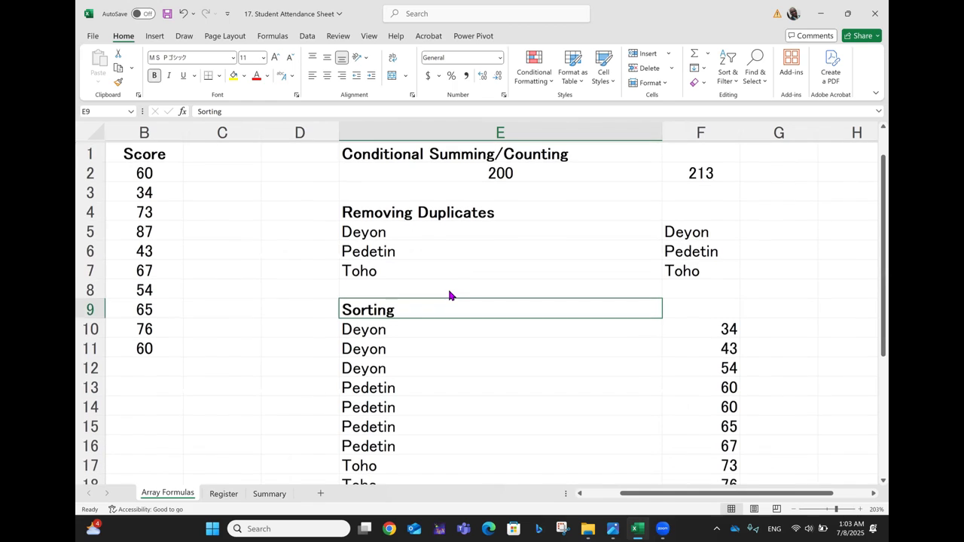
scroll(450, 296, "left", 1)
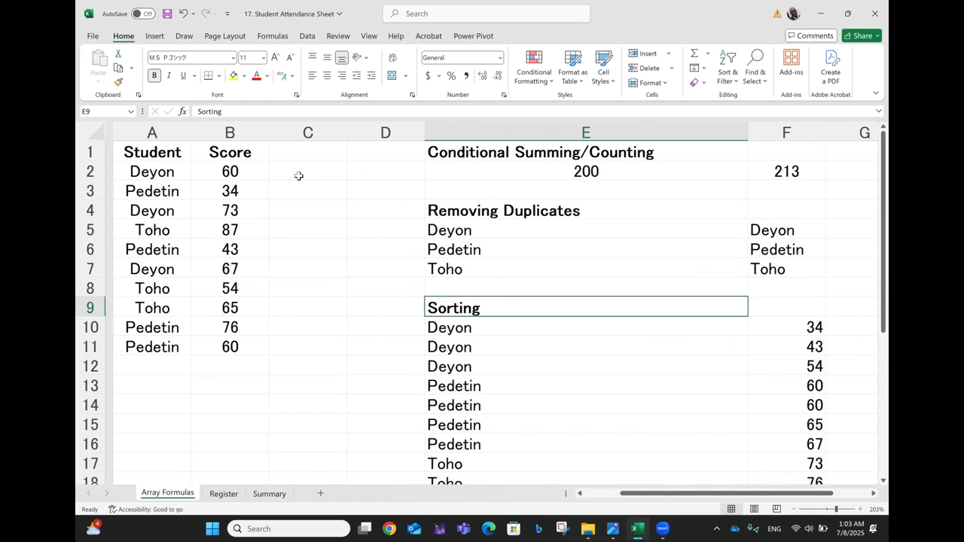
scroll(520, 344, "down", 7)
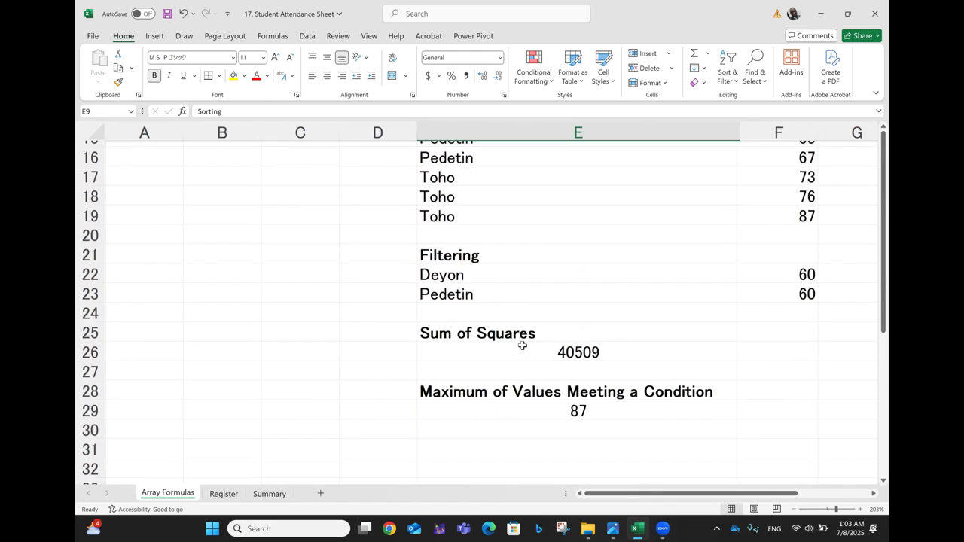
scroll(522, 345, "up", 3)
scroll(522, 345, "down", 1)
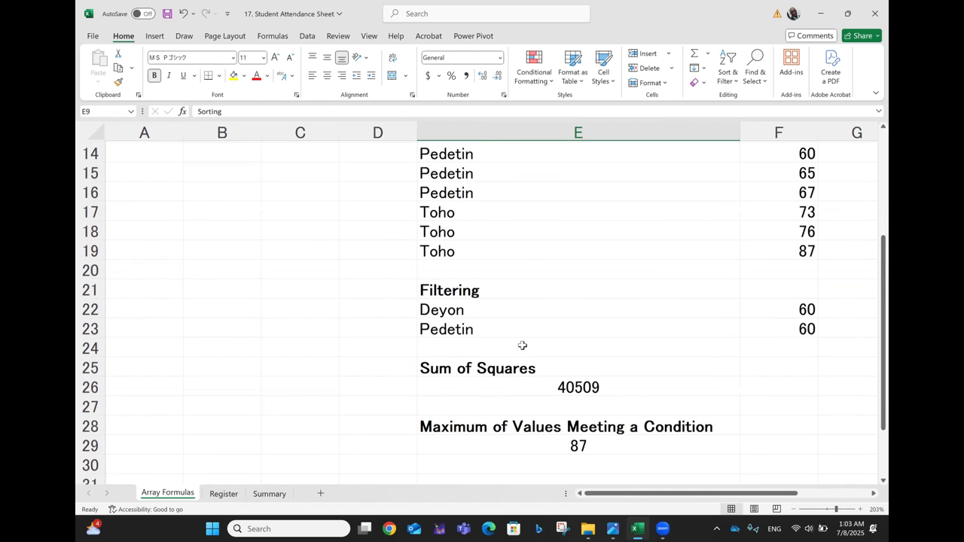
scroll(522, 345, "down", 3, "ctrl")
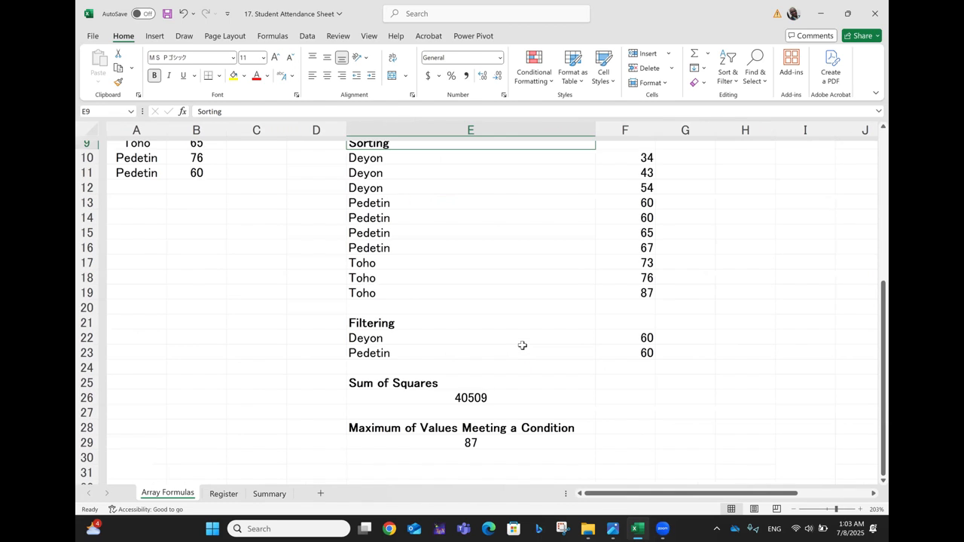
left_click(337, 339)
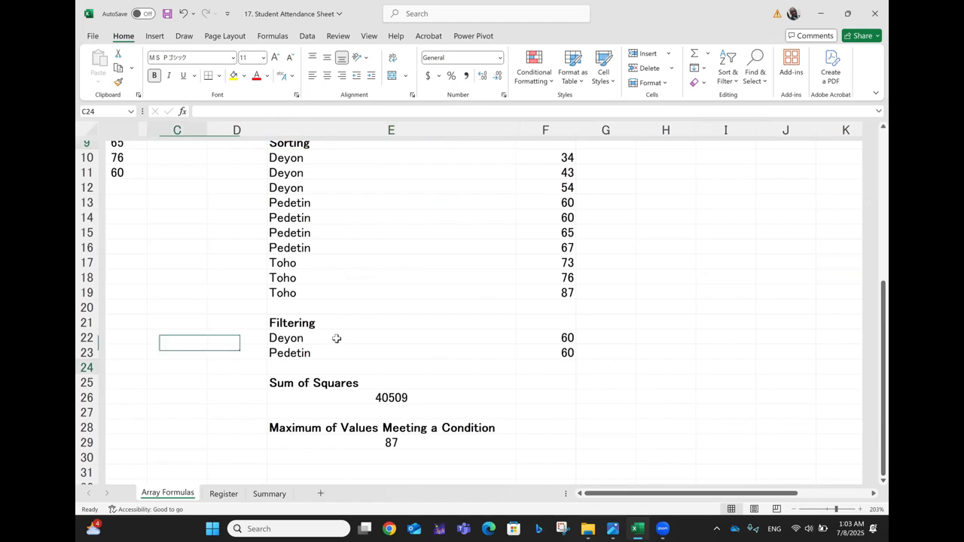
double_click(330, 339)
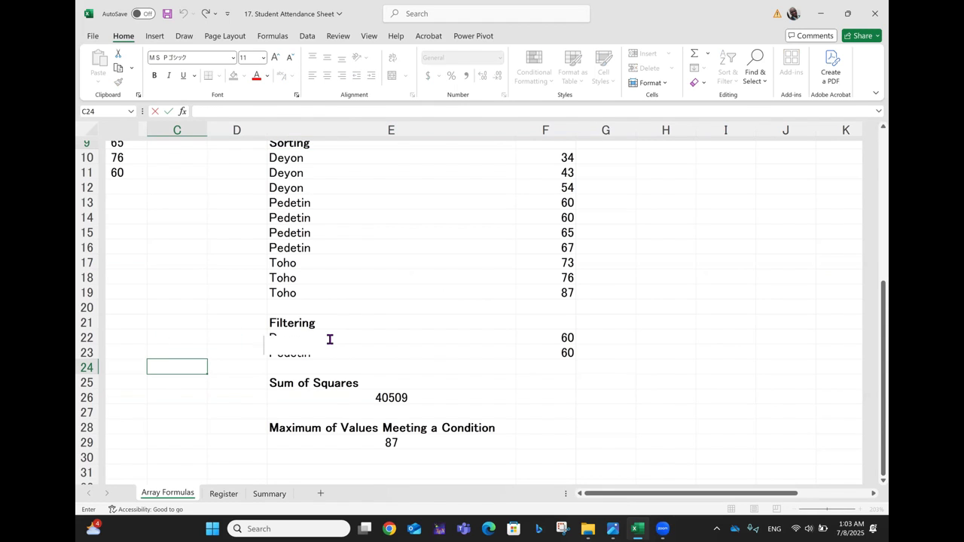
left_click(546, 381)
scroll(770, 357, "up", 4, "ctrl")
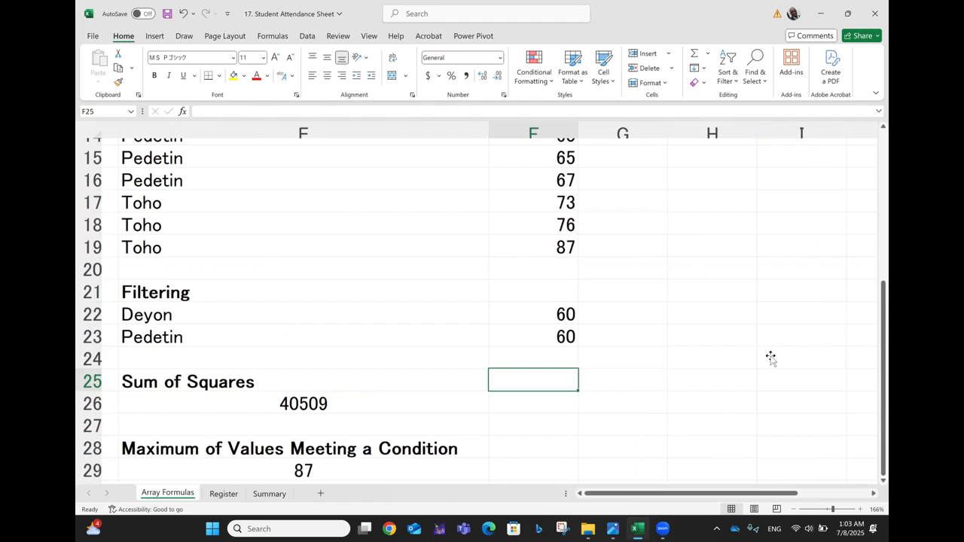
scroll(770, 357, "up", 6, "ctrl")
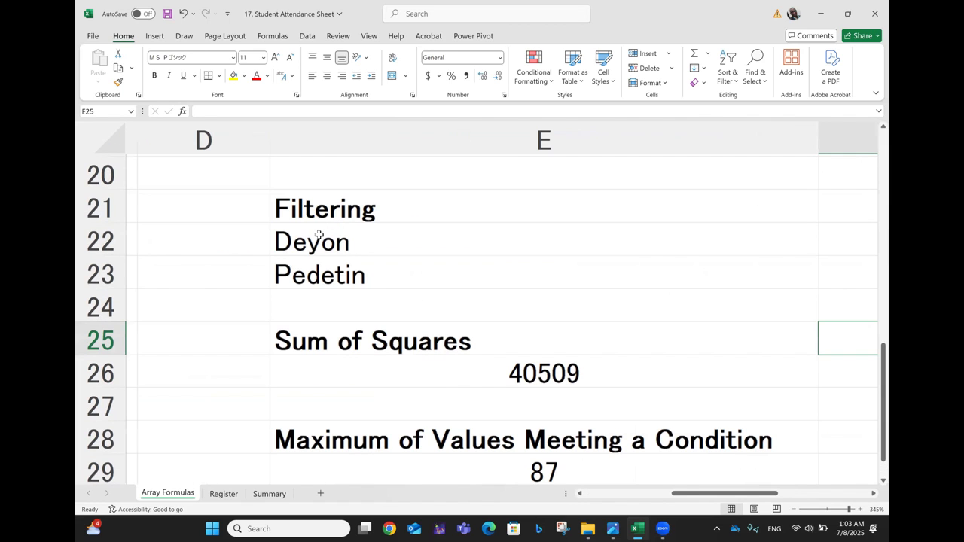
Copy the complete FILTER formula text from E22, leaving the original cell's formula as it is.
left_click(307, 243)
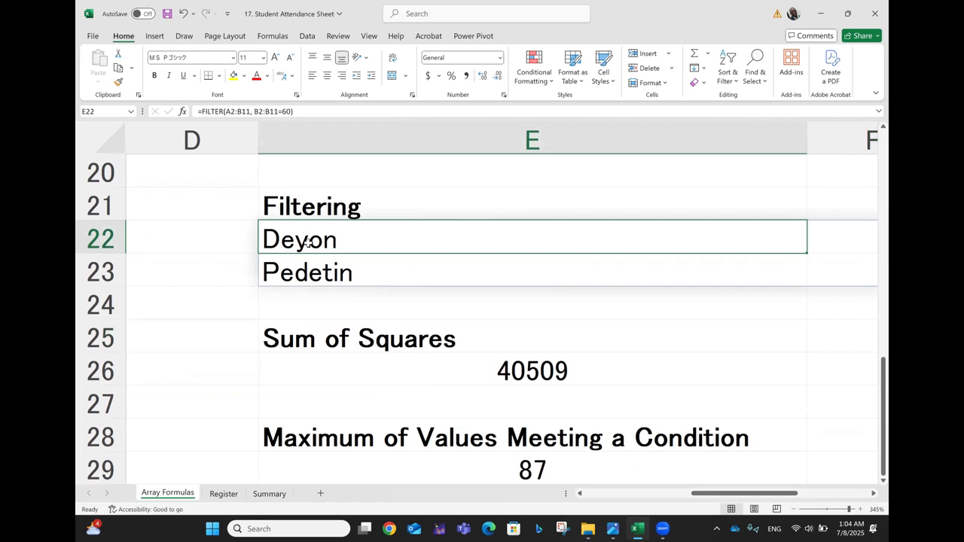
scroll(308, 243, "left", 5)
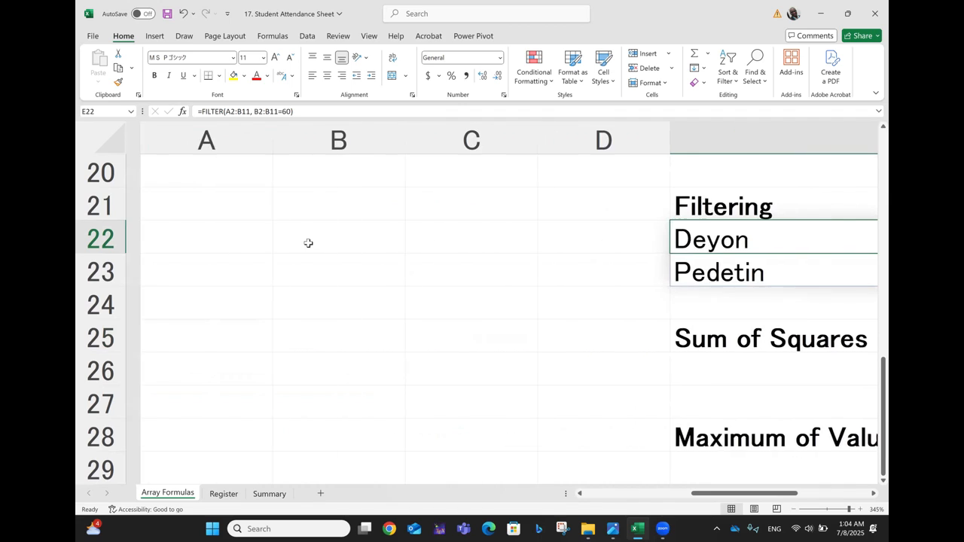
scroll(308, 242, "down", 3, "ctrl")
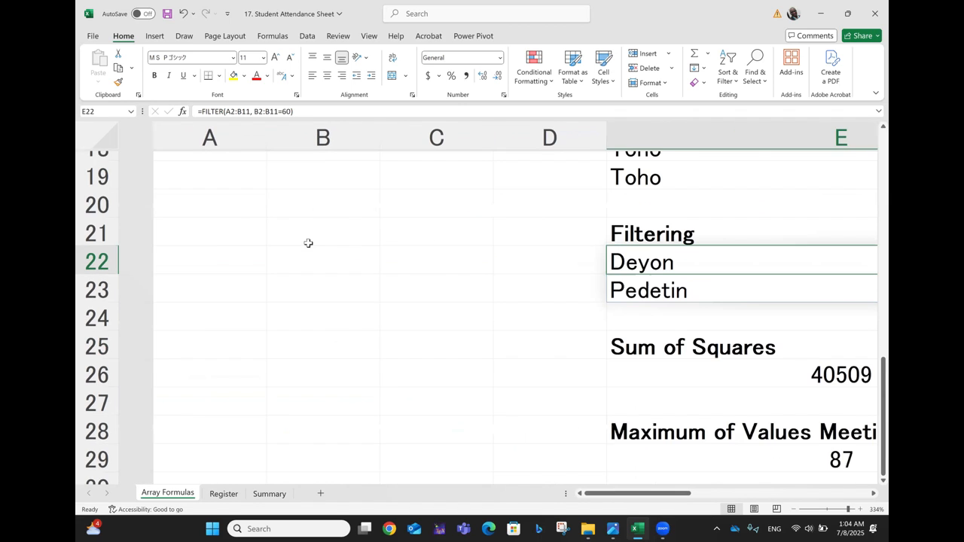
scroll(308, 242, "up", 1, "ctrl")
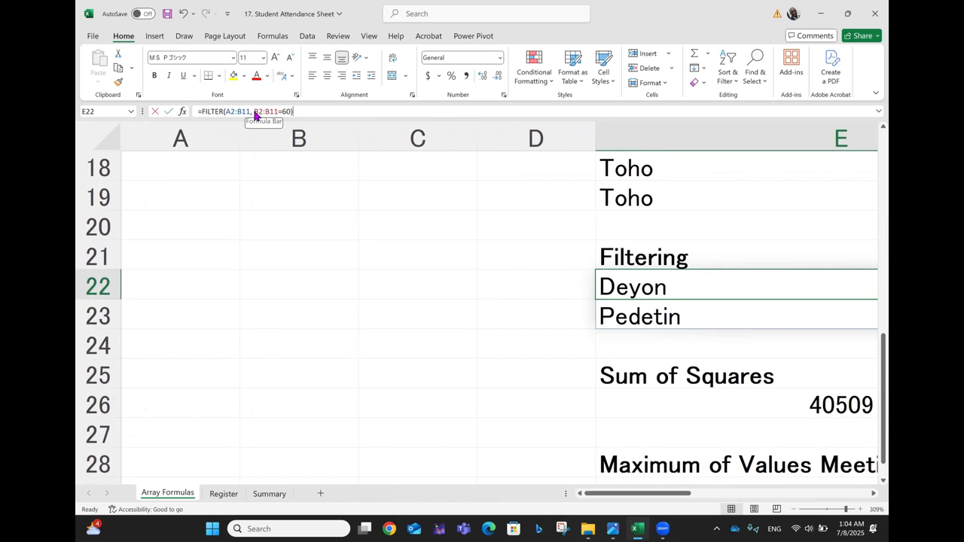
left_click(255, 115)
key("ctrl+a")
key("ctrl+c")
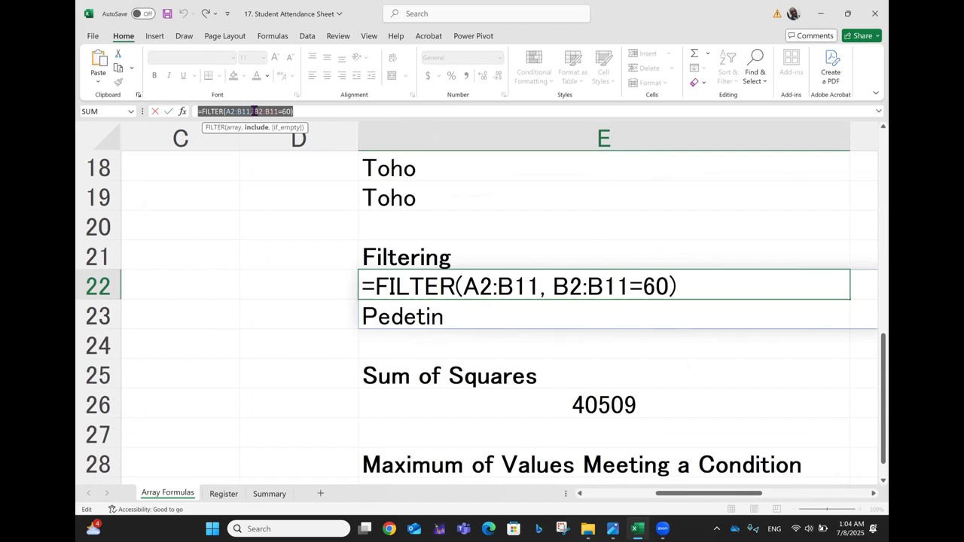
key("Return")
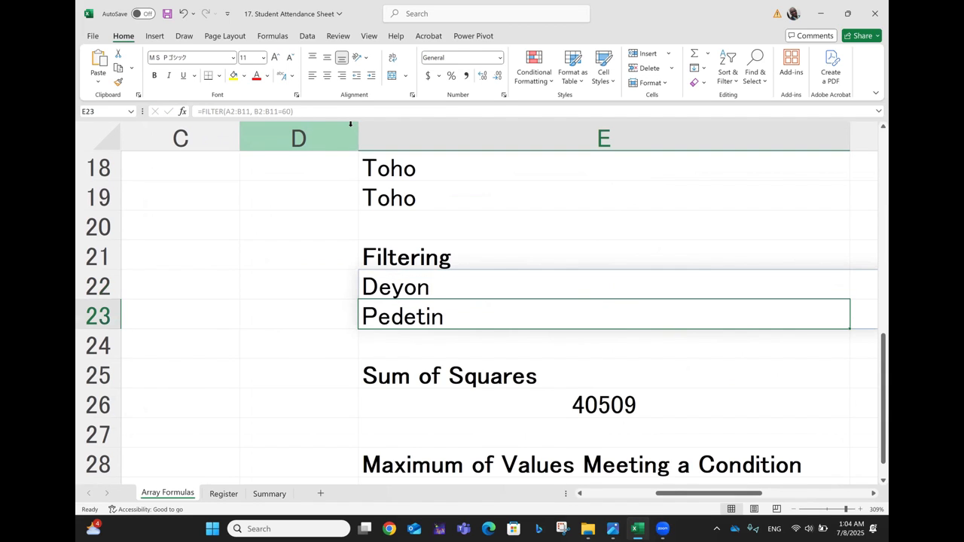
Paste the copied formula =FILTER(A2:B11, B2:B11=60) into the empty cell H22, in line with the Filtering results.
scroll(626, 198, "right", 5)
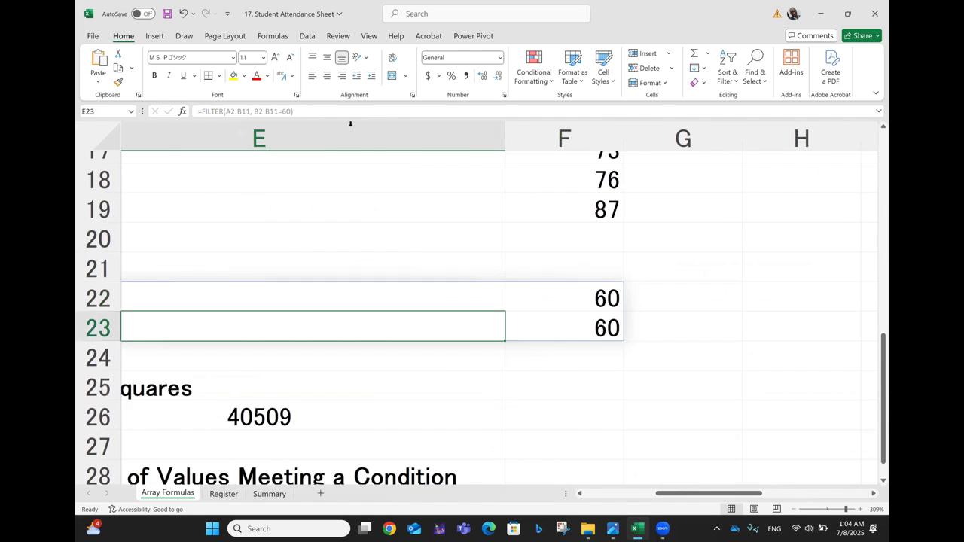
scroll(759, 292, "left", 1)
scroll(841, 287, "right", 4)
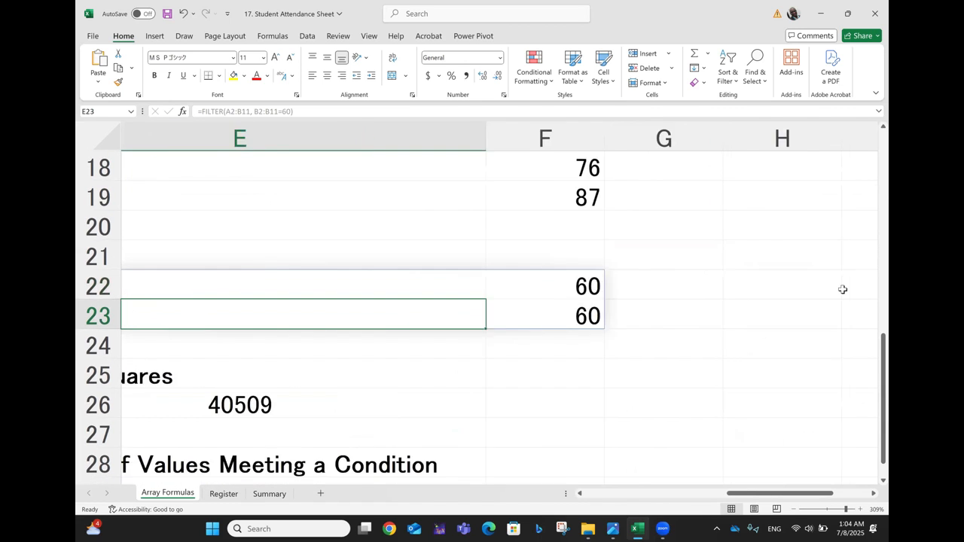
scroll(870, 239, "right", 2)
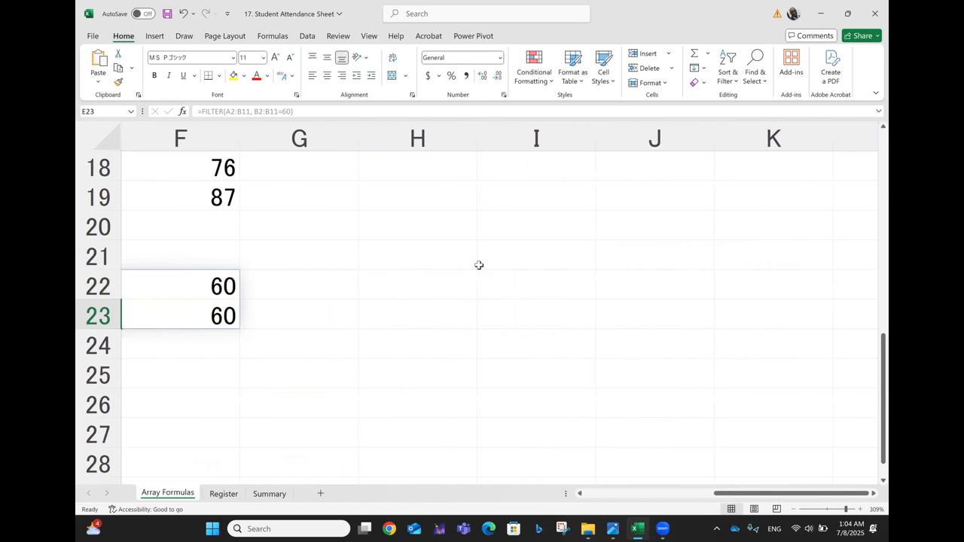
left_click(433, 284)
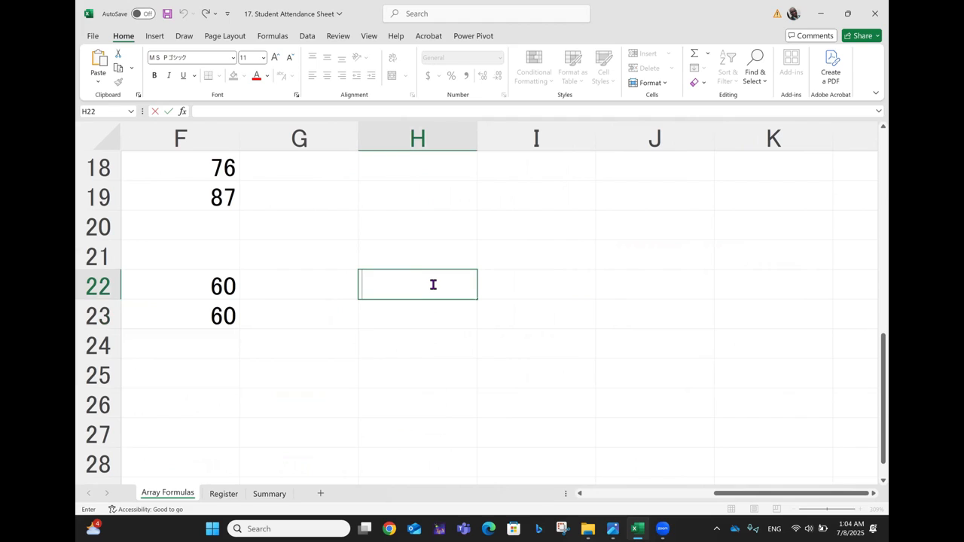
key("ctrl+v")
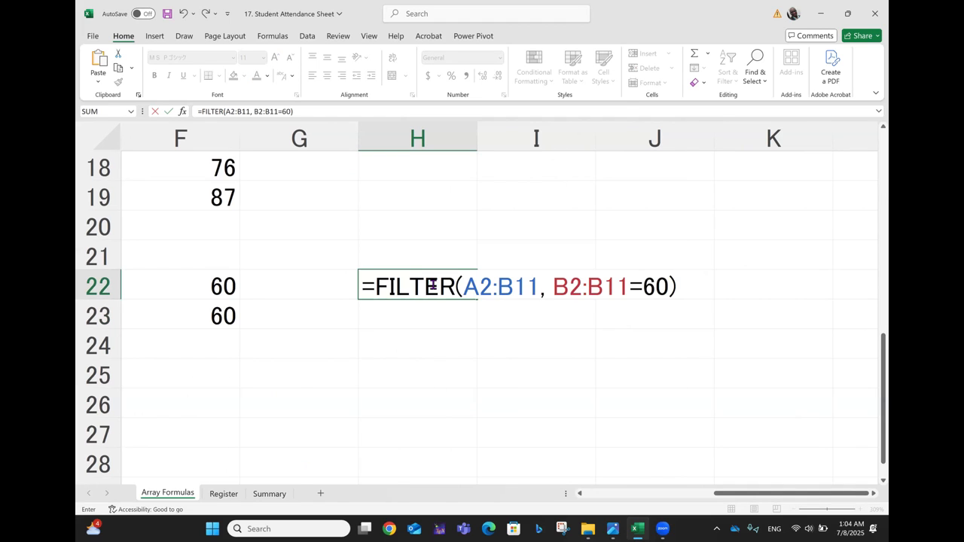
Change the condition of the FILTER formula in H22 to B2:B11>60 and reselect the cell.
double_click(634, 288)
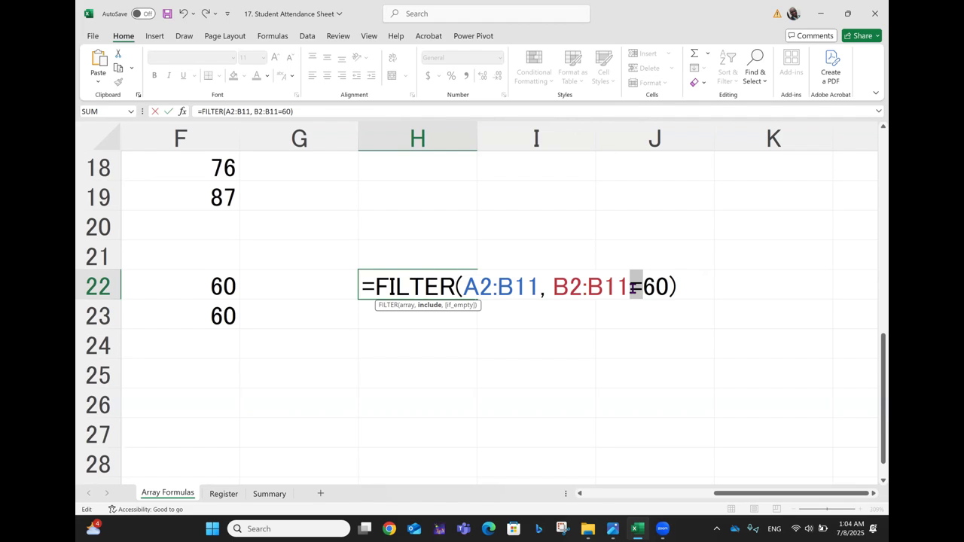
type(">")
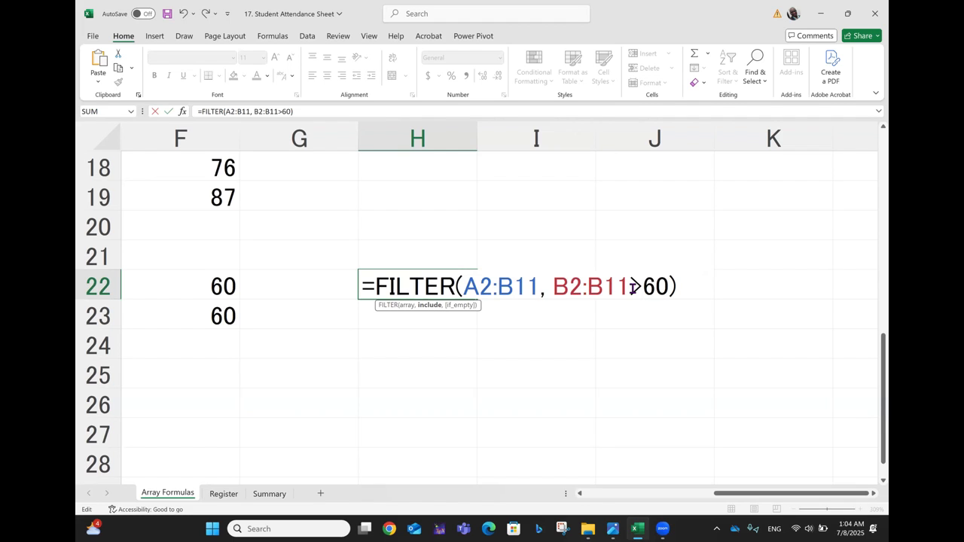
key("Return")
key("Up")
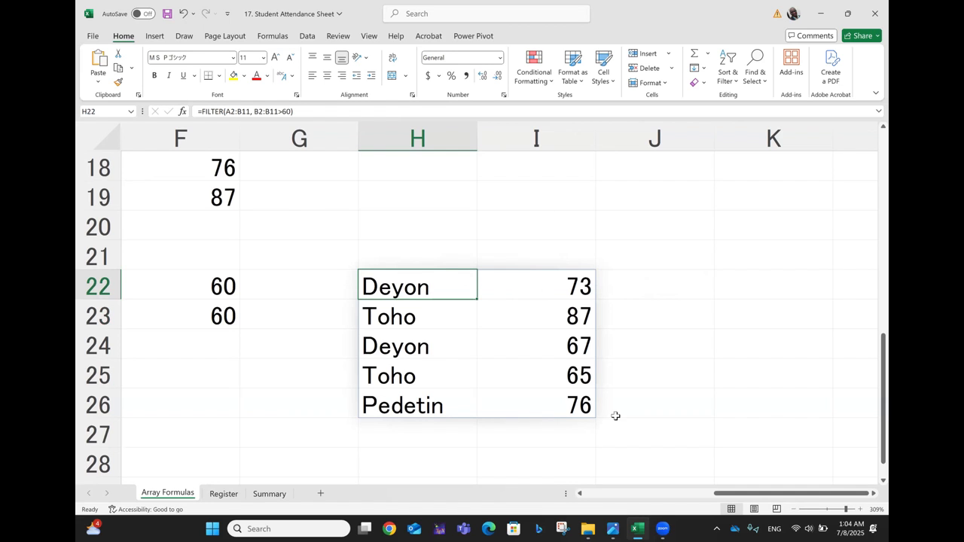
Go back to E22 and E23 under Filtering to review the original FILTER formula.
scroll(607, 417, "left", 4)
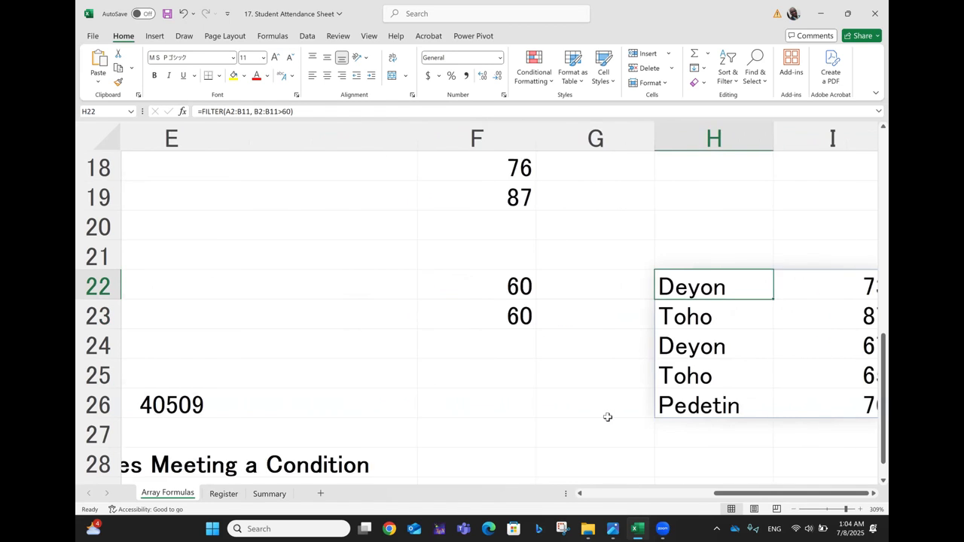
left_click(608, 417)
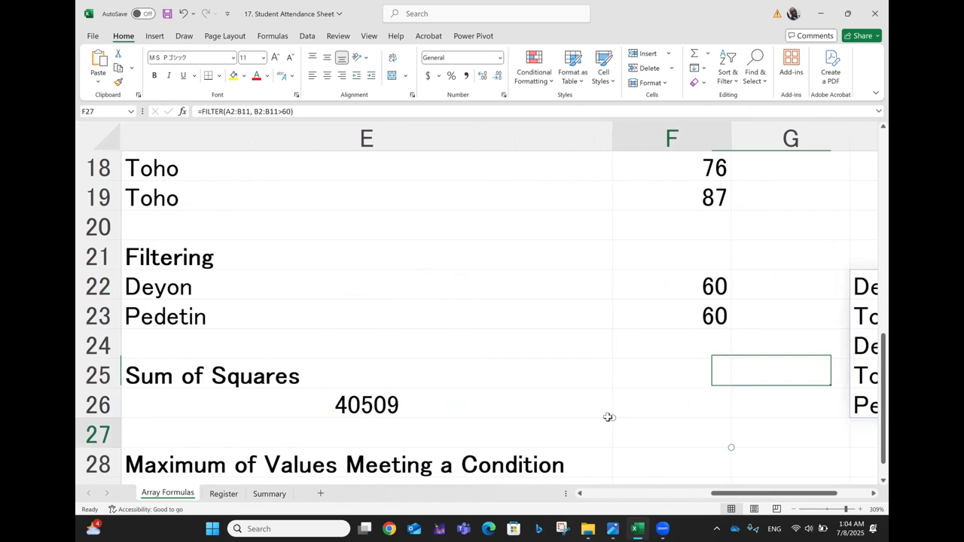
scroll(608, 417, "left", 3)
scroll(608, 417, "down", 1)
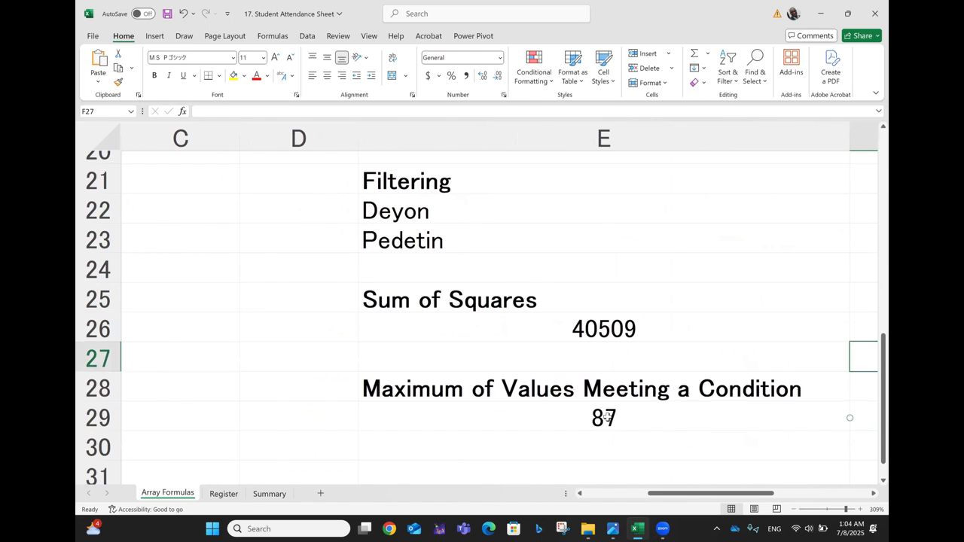
left_click(497, 180)
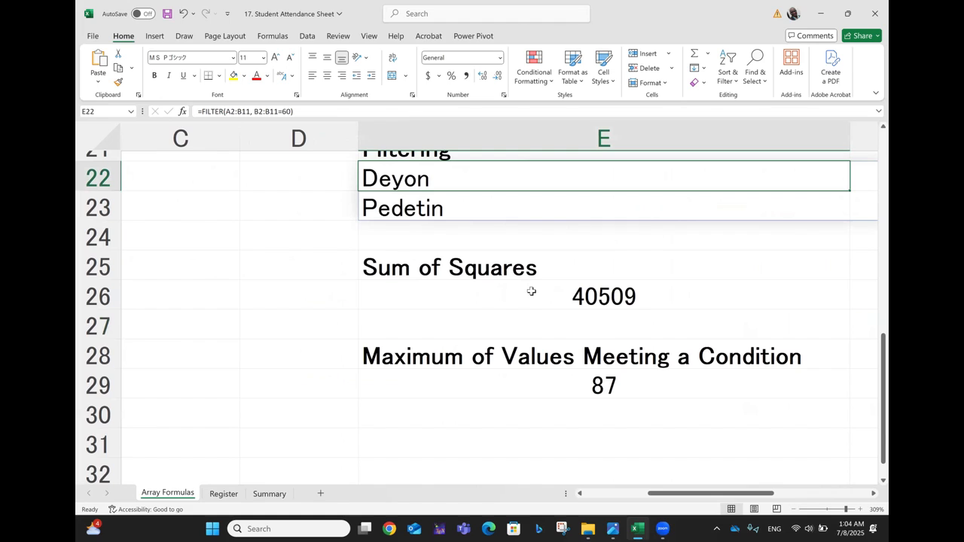
key("Down")
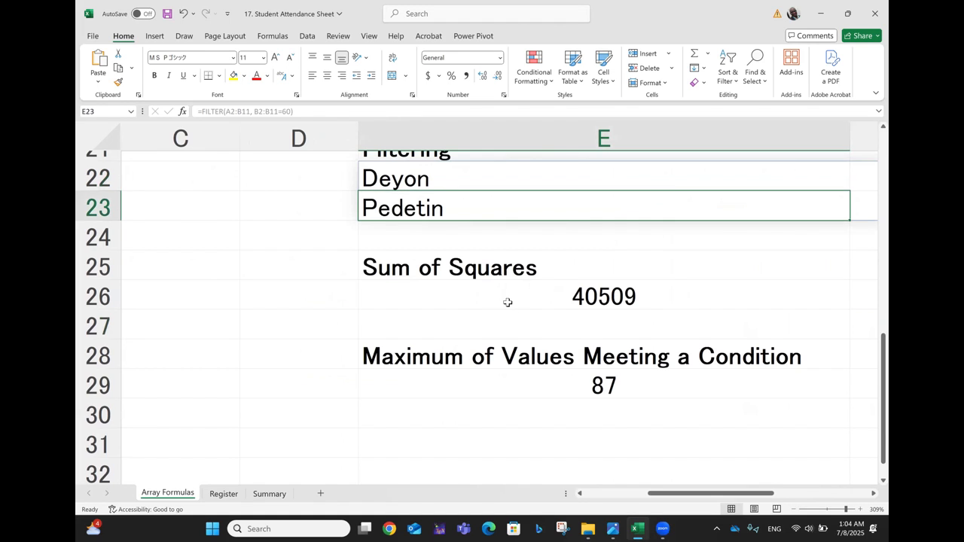
double_click(478, 302)
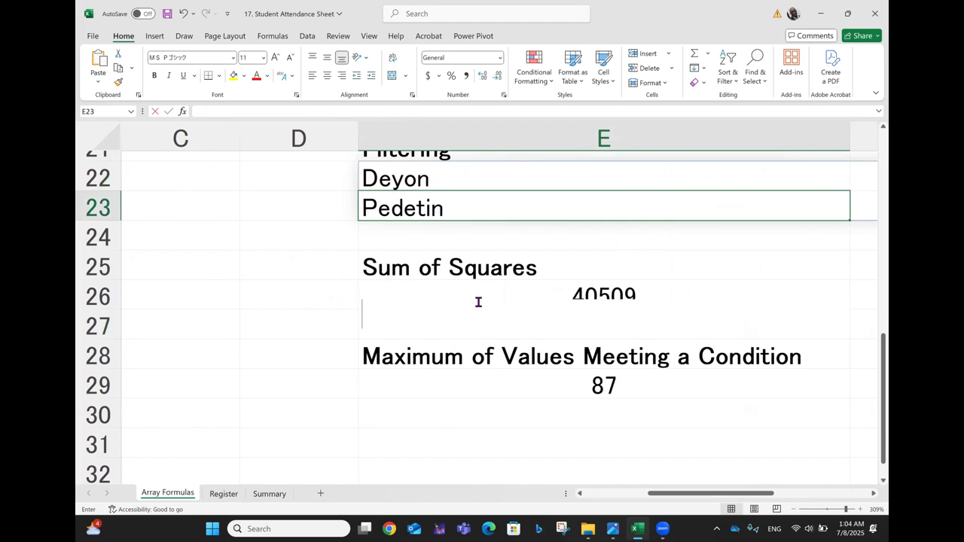
double_click(649, 291)
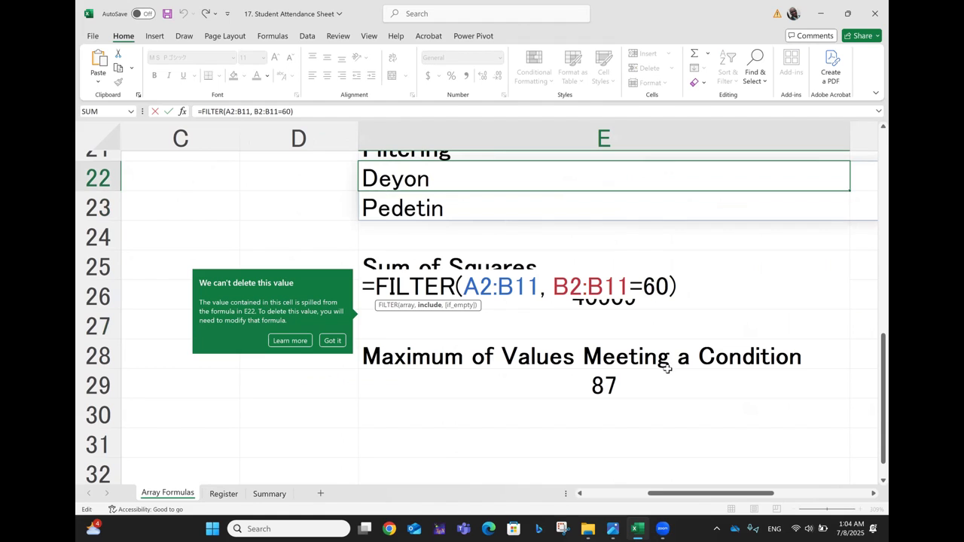
key("Return")
key("Up")
key("Up")
key("Up")
key("Up")
key("Up")
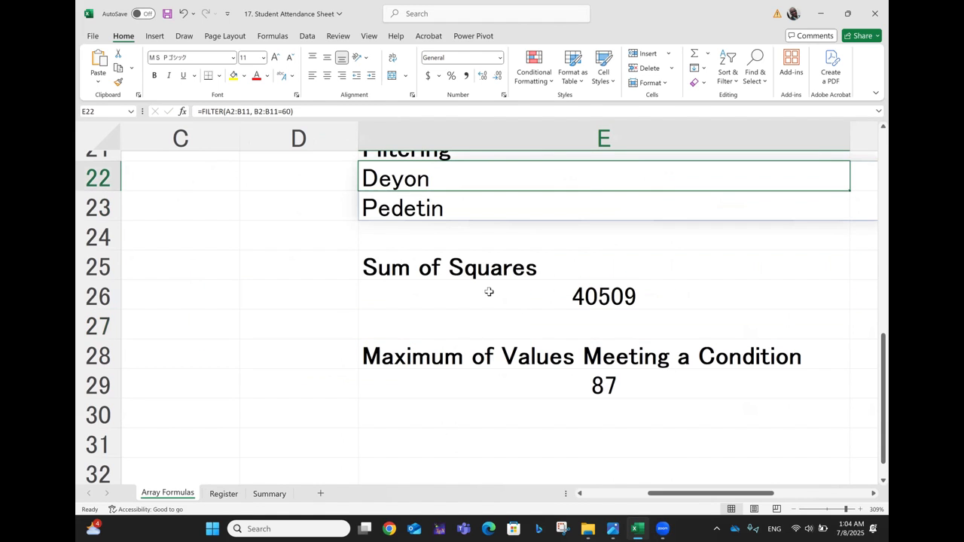
Select the Sum of Squares result in E26 to show its formula.
key("Down")
key("Down")
key("Down")
key("Down")
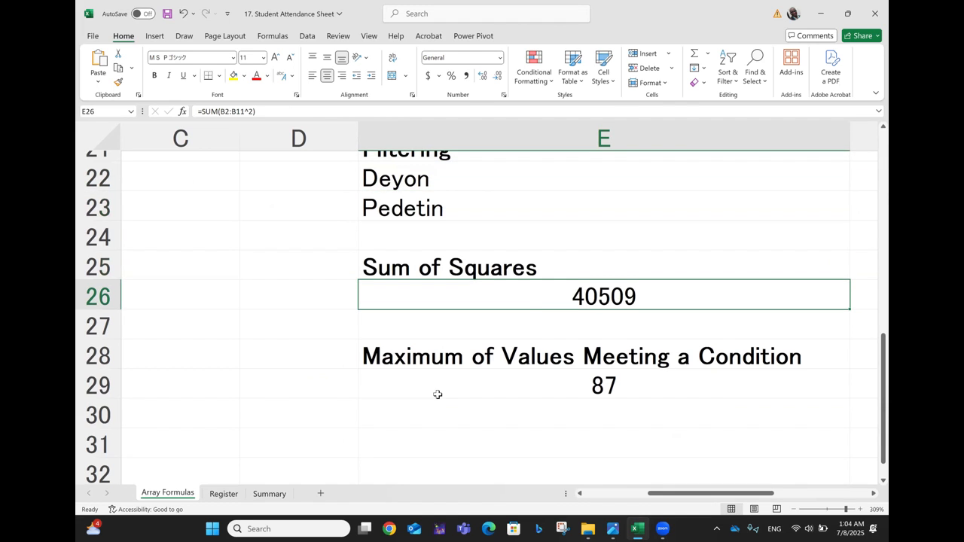
key("ctrl+z")
key("ctrl+z")
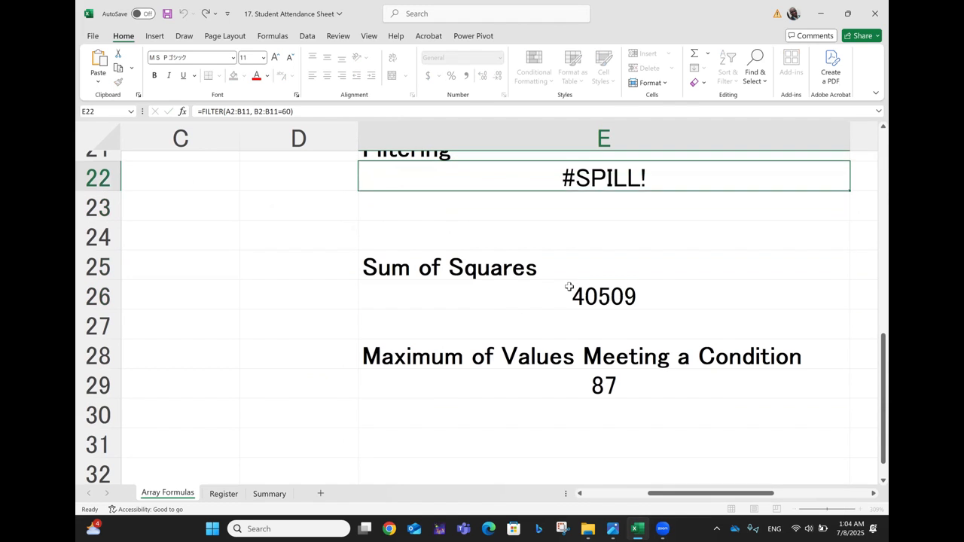
key("F2")
key("Escape")
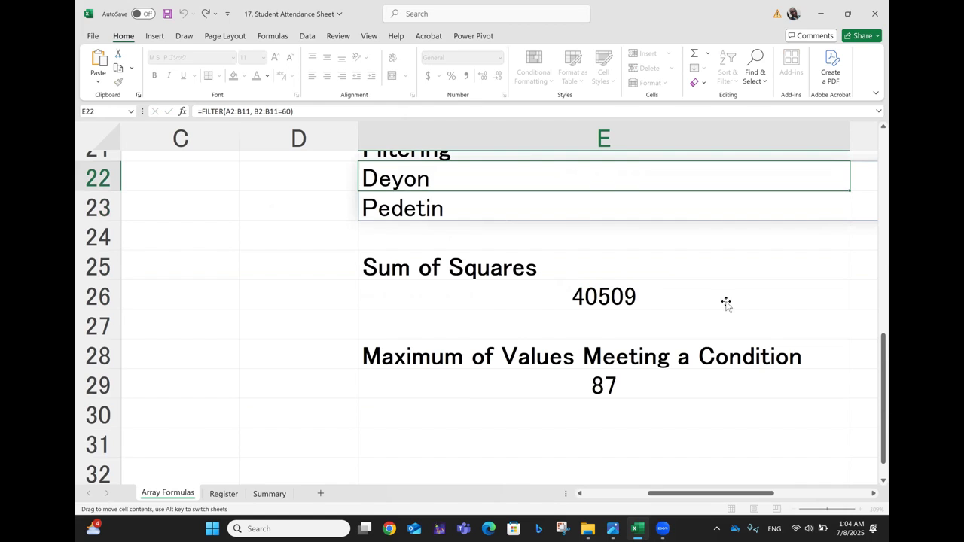
key("Down")
key("F2")
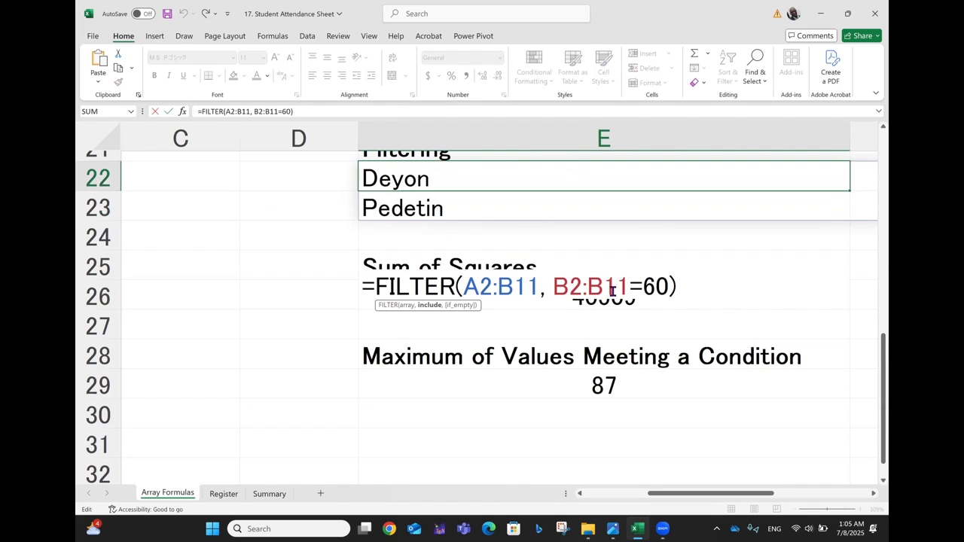
key("Return")
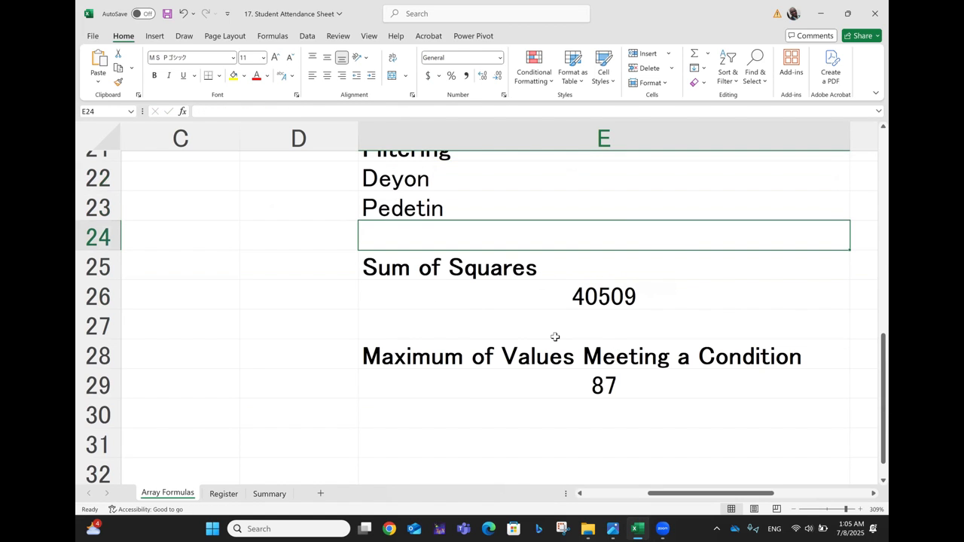
Move the Sum of Squares and Maximum of Values Meeting a Condition blocks from E25:E29 down to start at E32.
scroll(556, 336, "right", 5)
scroll(555, 337, "left", 3)
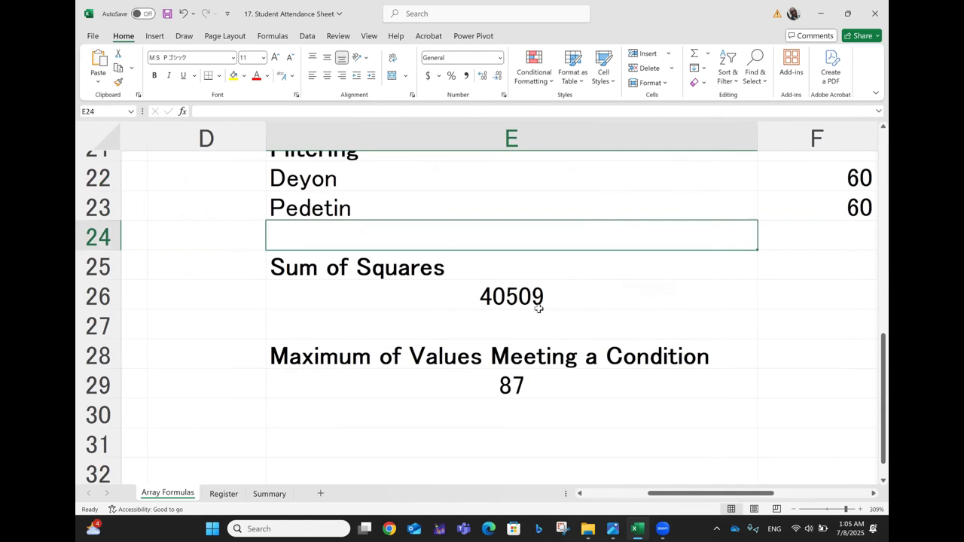
left_click(388, 262)
key("shift+Right")
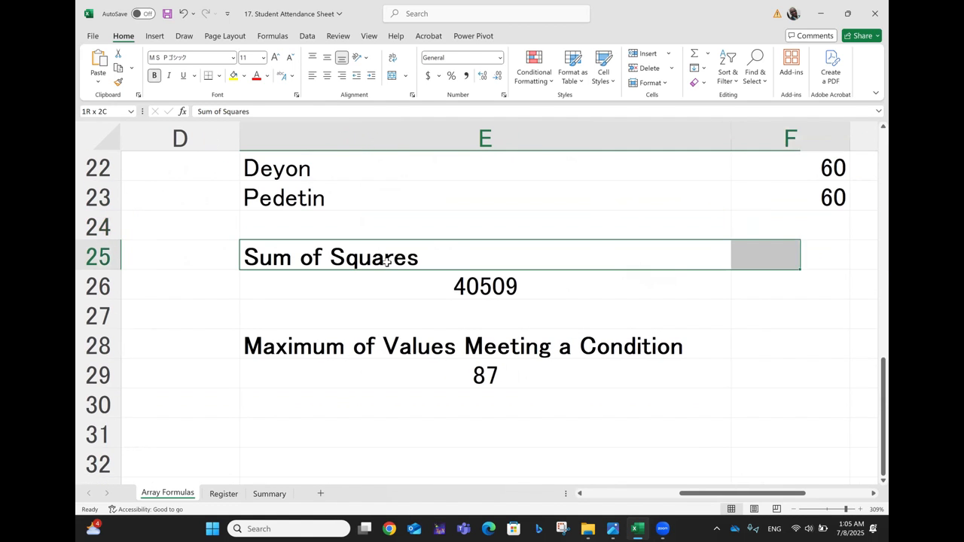
key("shift+Left")
key("shift+Down")
key("shift+Down")
key("shift+Down")
key("shift+Down")
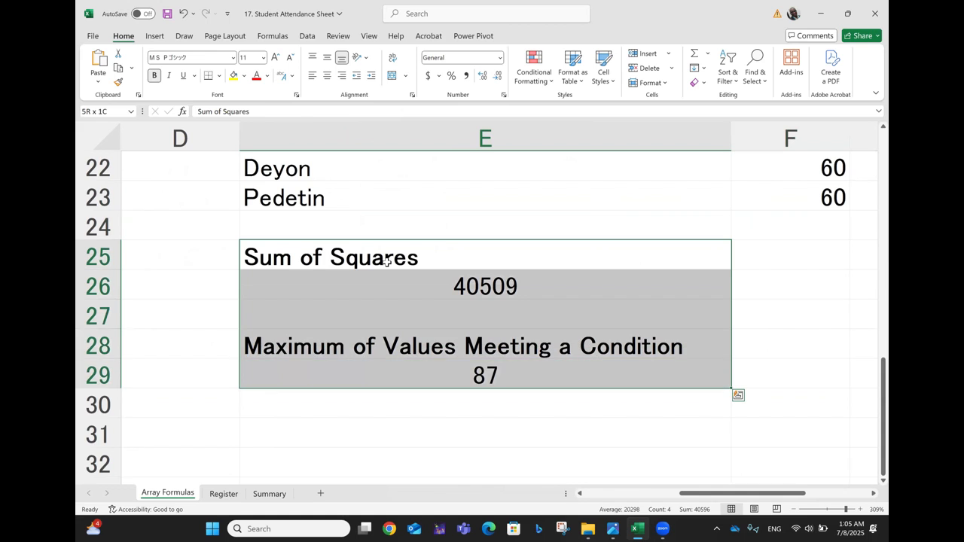
key("ctrl+c")
scroll(447, 265, "down", 3)
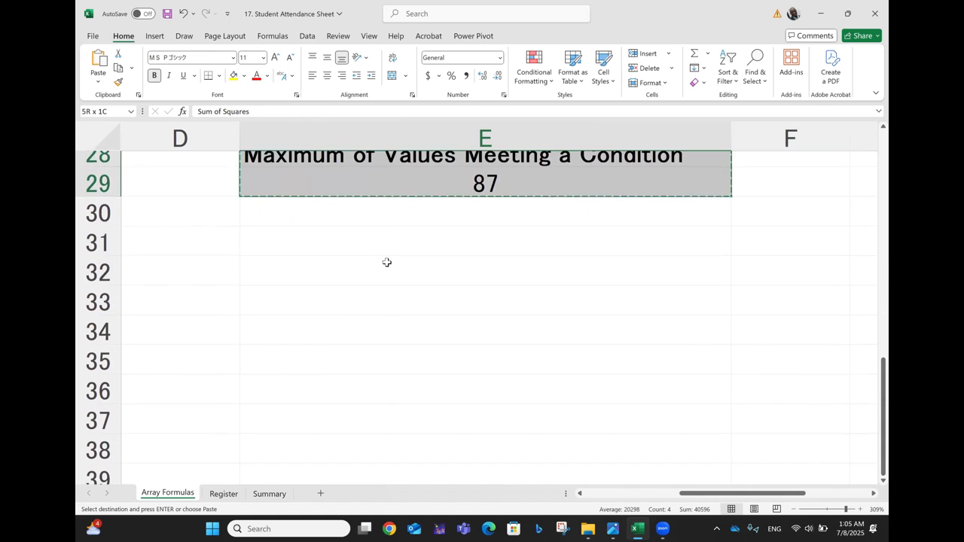
left_click(371, 253)
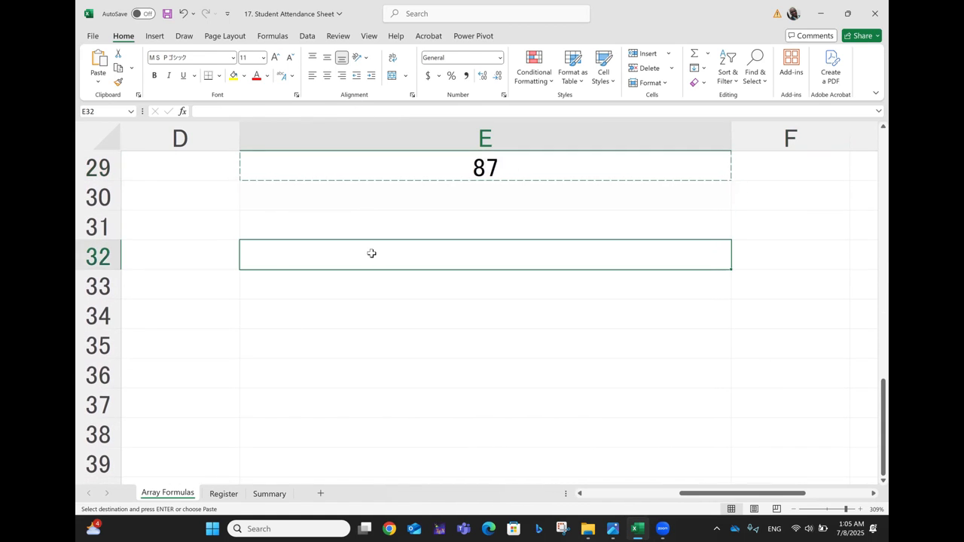
key("Return")
left_click(783, 315)
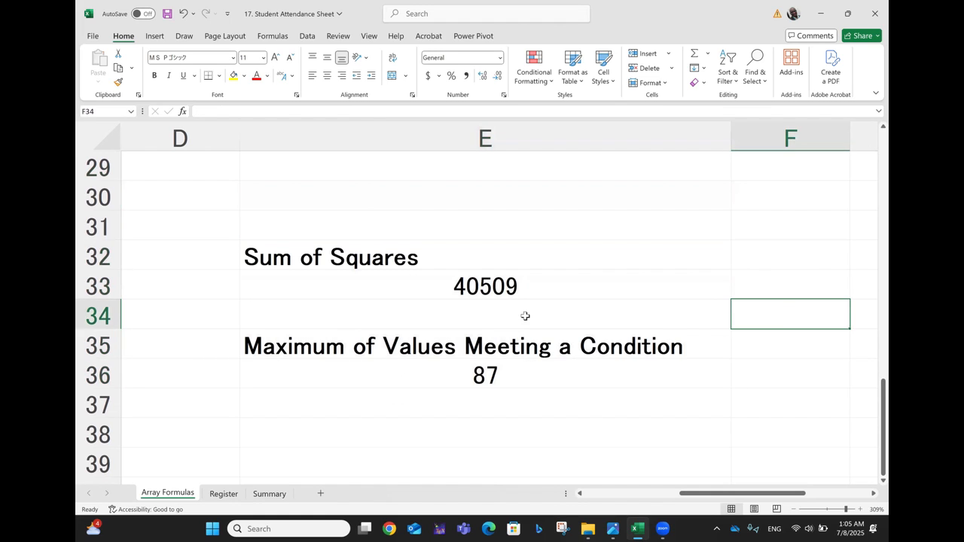
Open the Sum of Squares formula in E33 to review it, and close it without editing.
left_click(484, 288)
double_click(483, 289)
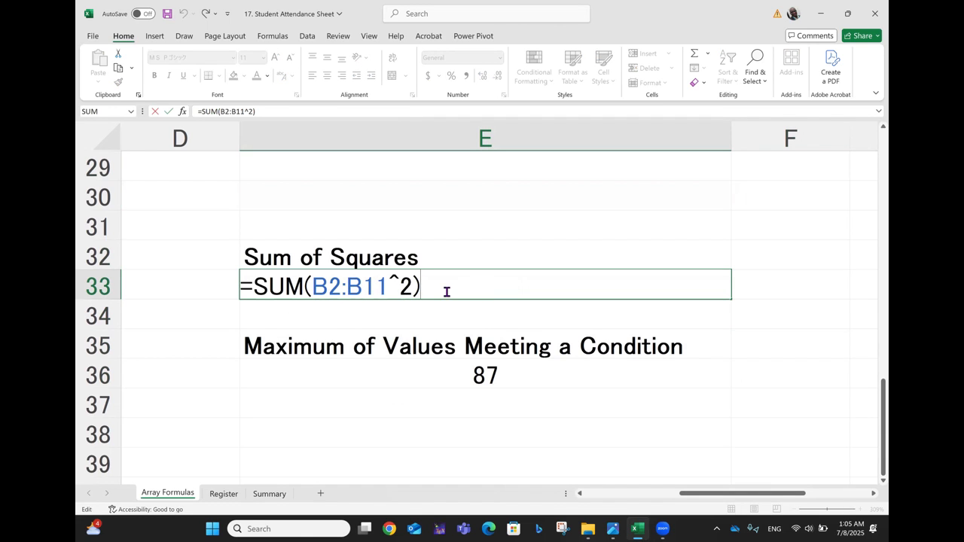
key("Return")
Square the first score in C2 with =B2^2 and fill the formula down to C11 beside the other scores.
scroll(473, 281, "left", 6)
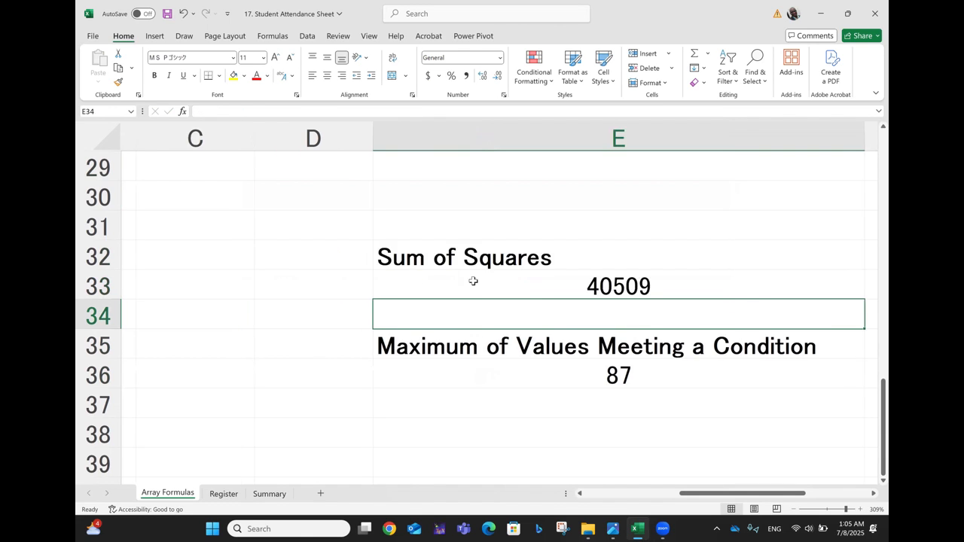
scroll(473, 281, "up", 10)
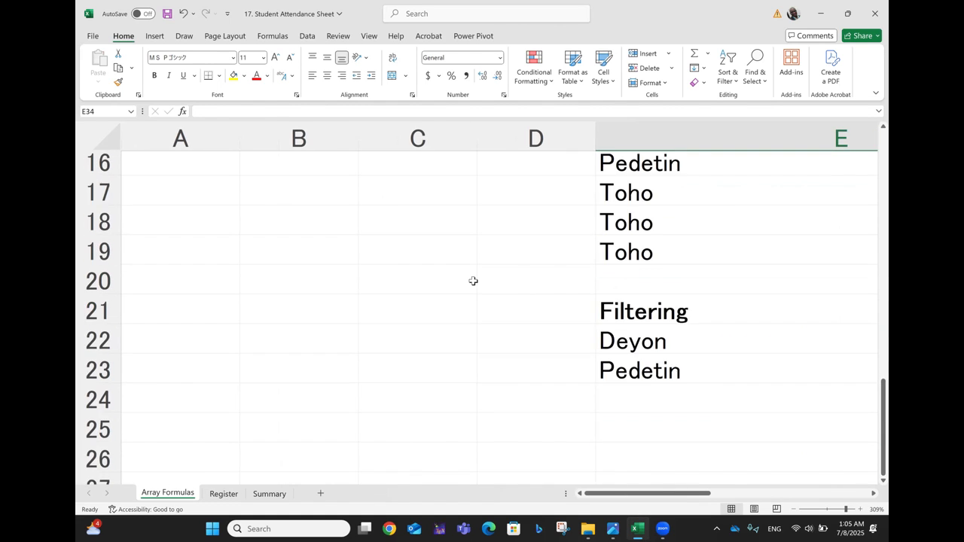
left_click(379, 196)
type("=")
left_click(304, 195)
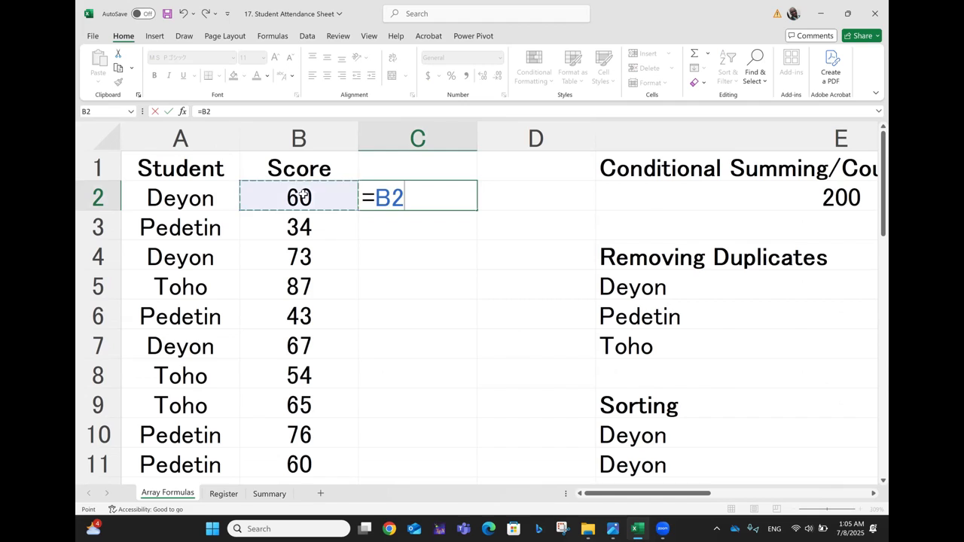
type("^")
key("Return")
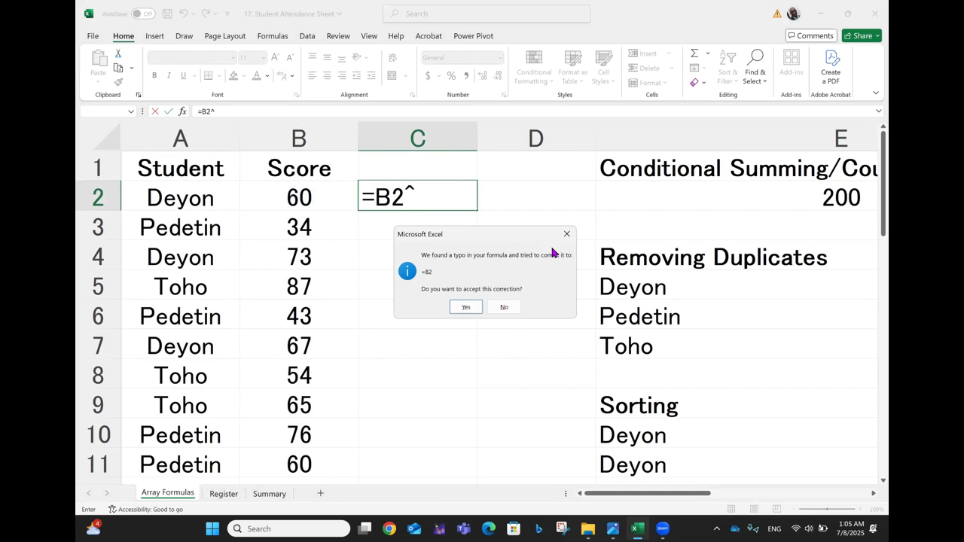
left_click(466, 307)
left_click(428, 185)
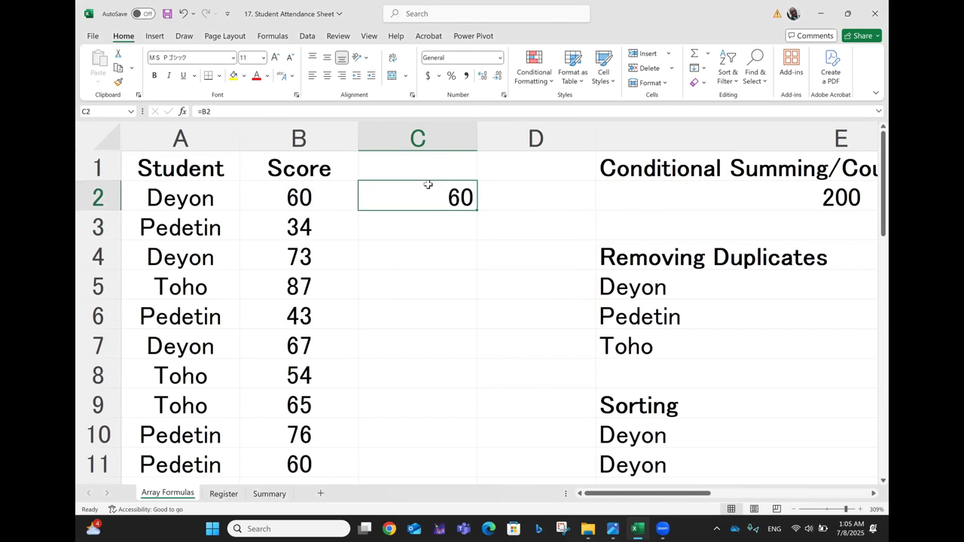
left_click(261, 111)
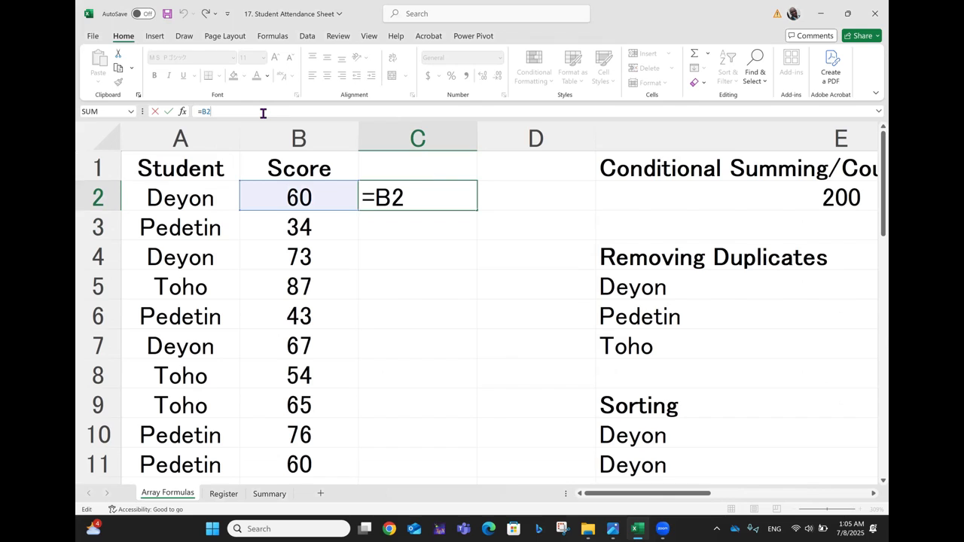
type("^2")
key("Return")
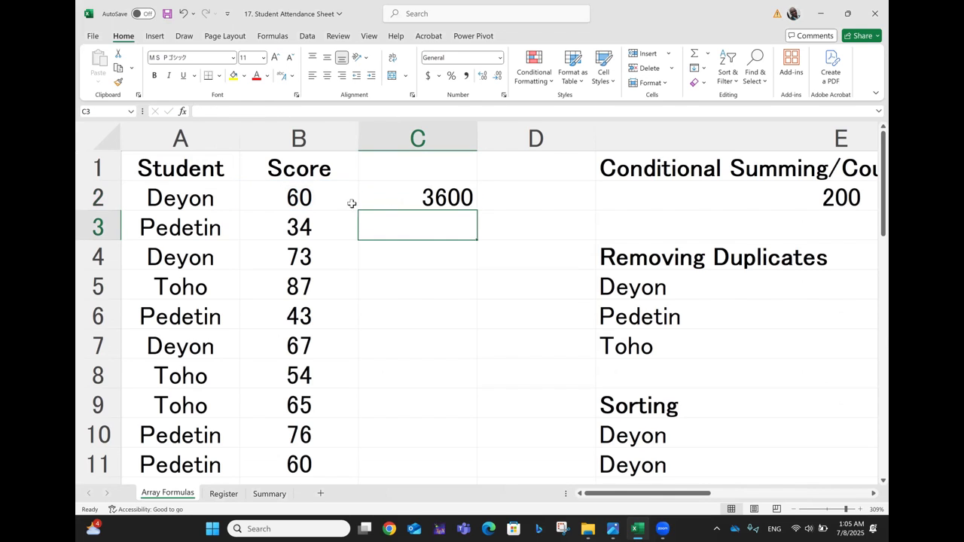
left_click(409, 196)
left_click_drag(479, 211, 451, 420)
Total the squared scores in C12 with a SUM formula over C2:C11.
left_click(397, 435)
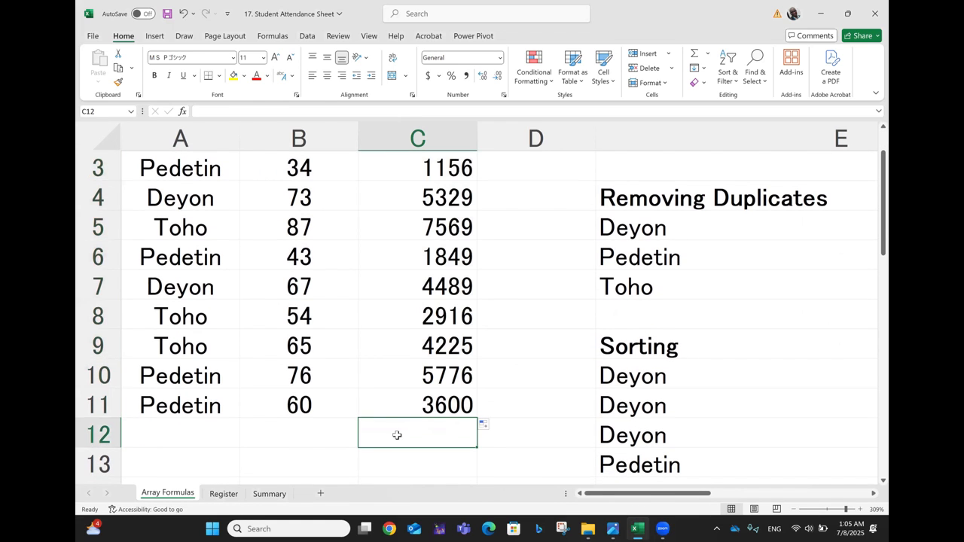
type("=sum")
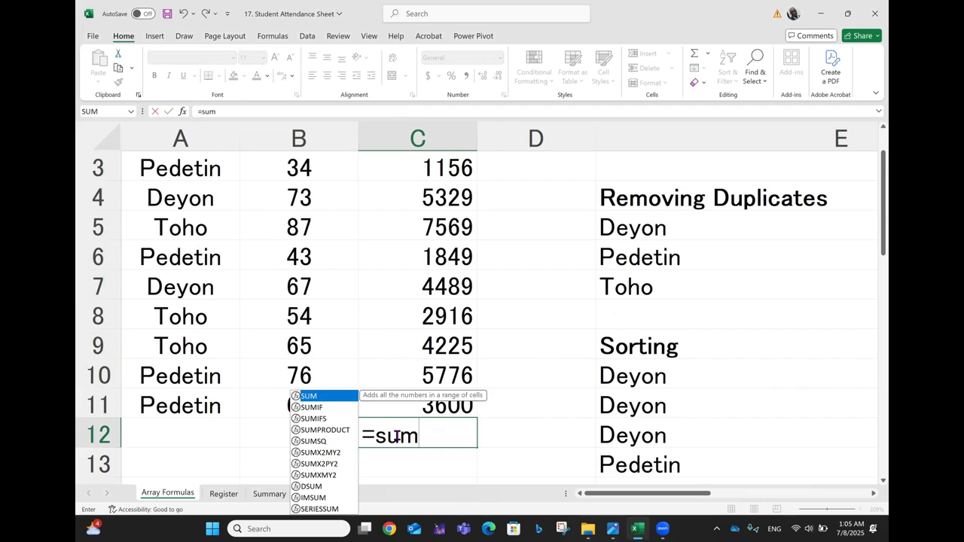
type("(c2:")
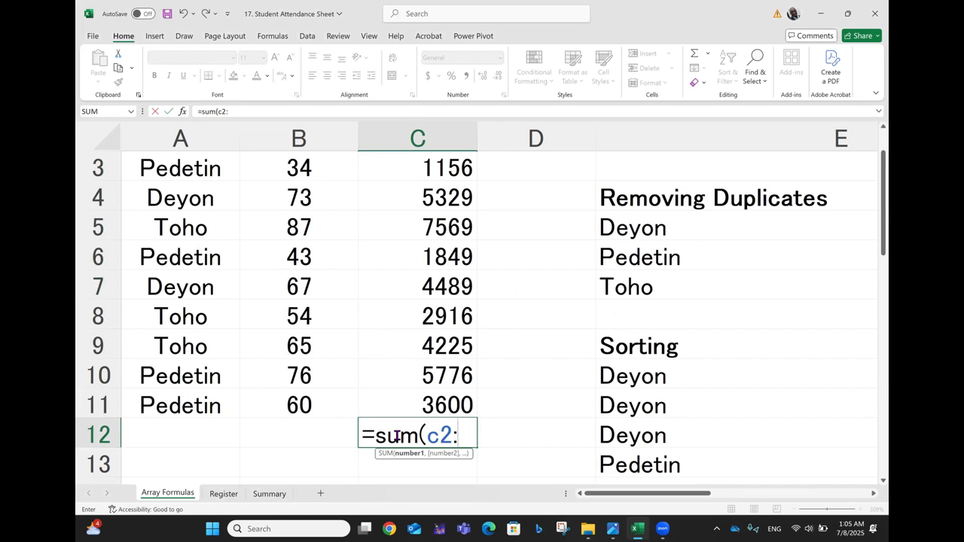
type("c11")
key("Return")
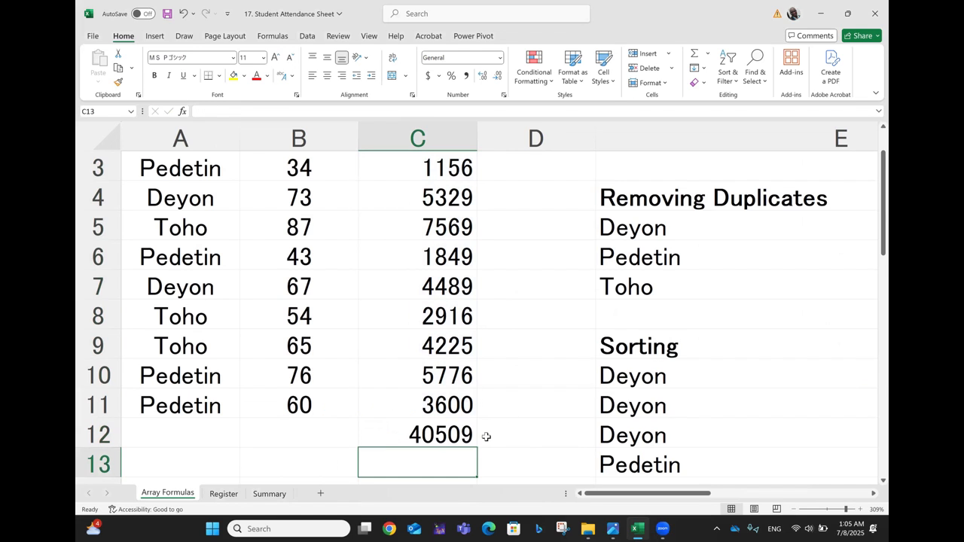
Return to the Sum of Squares section and try to open the formula in E33 for comparison with the C12 total.
scroll(465, 410, "right", 5)
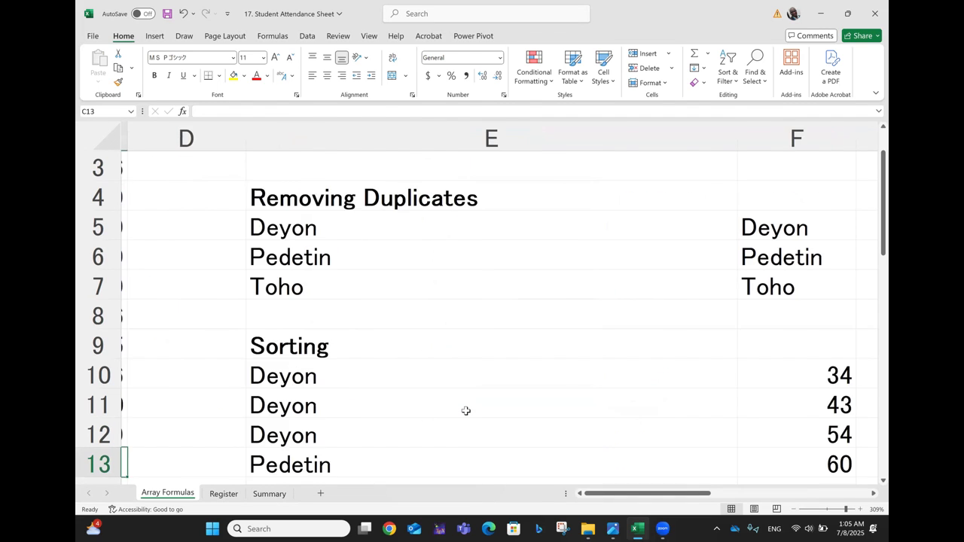
scroll(465, 411, "down", 2)
scroll(465, 410, "left", 1)
scroll(465, 411, "down", 7)
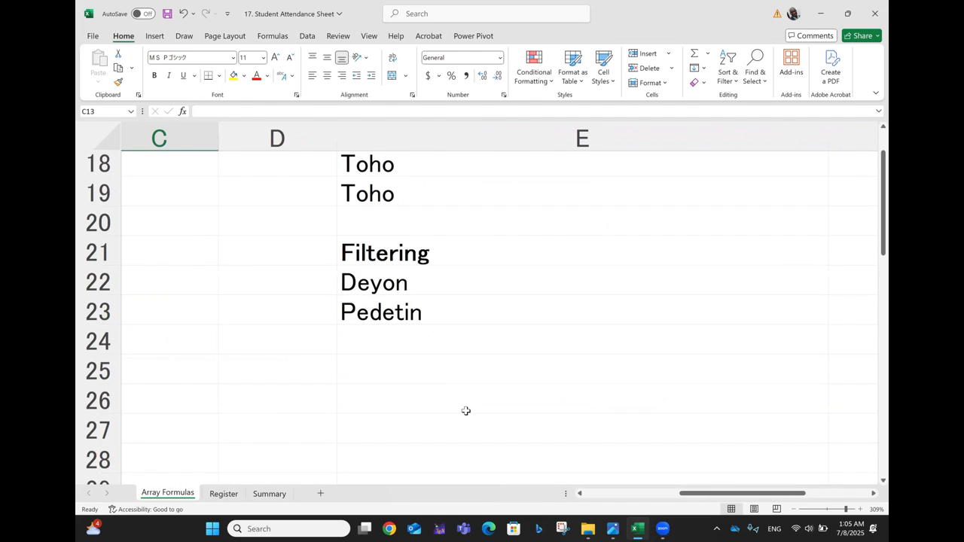
scroll(465, 410, "down", 1)
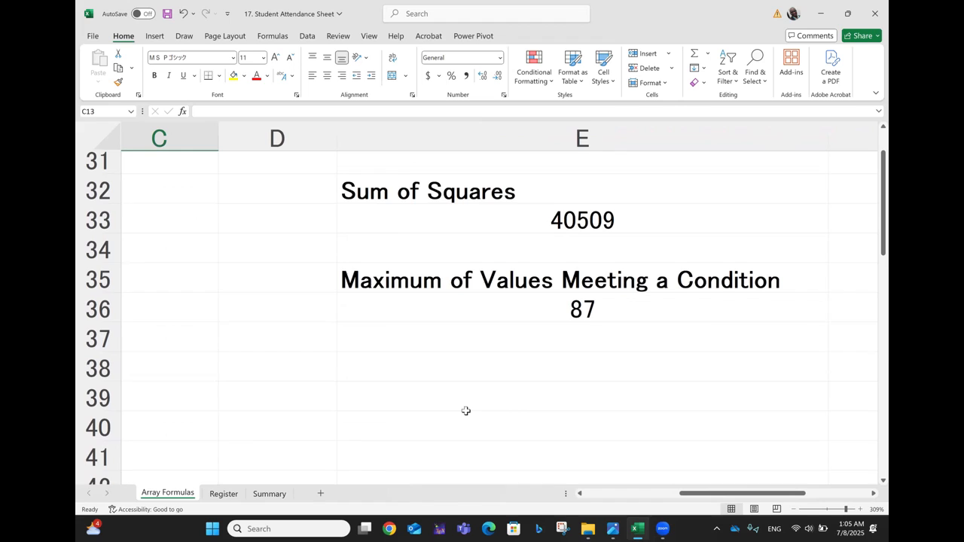
left_click(560, 229)
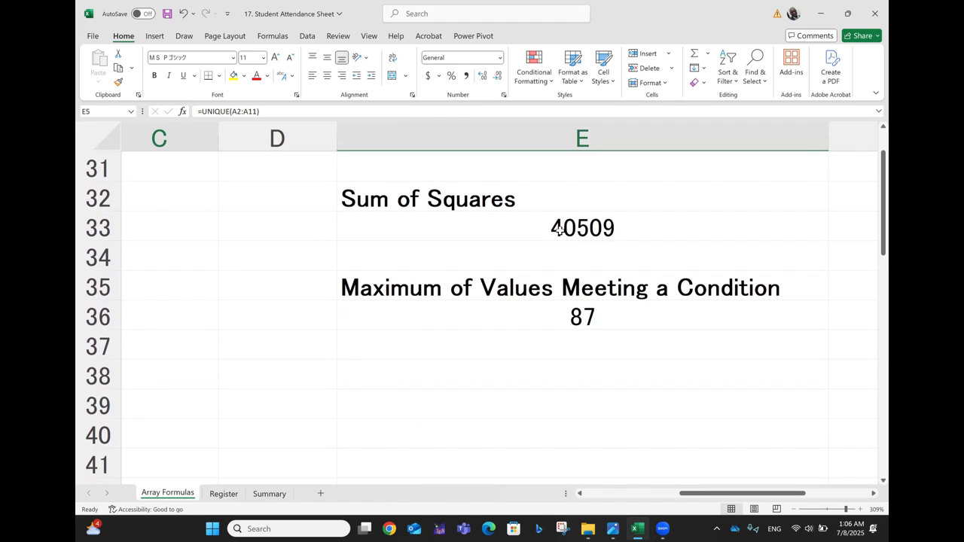
double_click(591, 230)
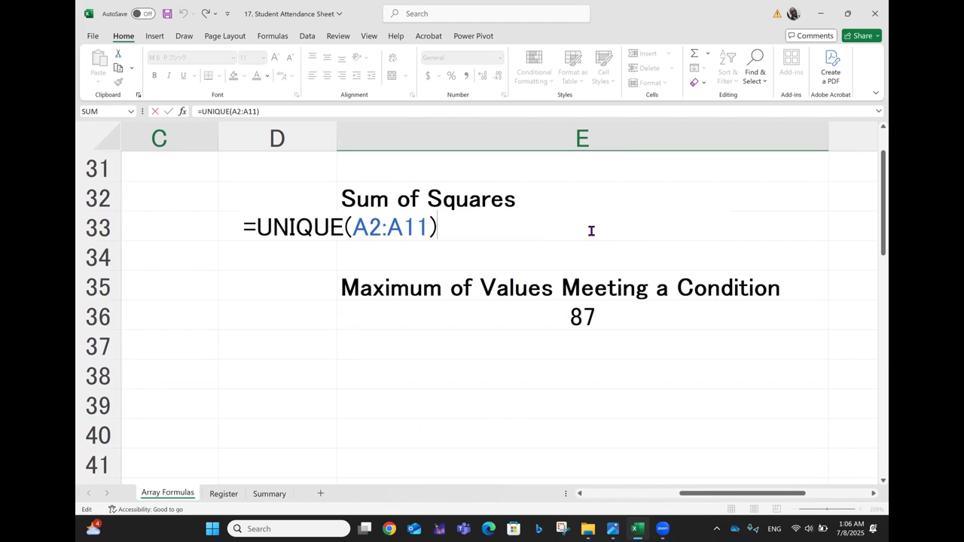
key("Return")
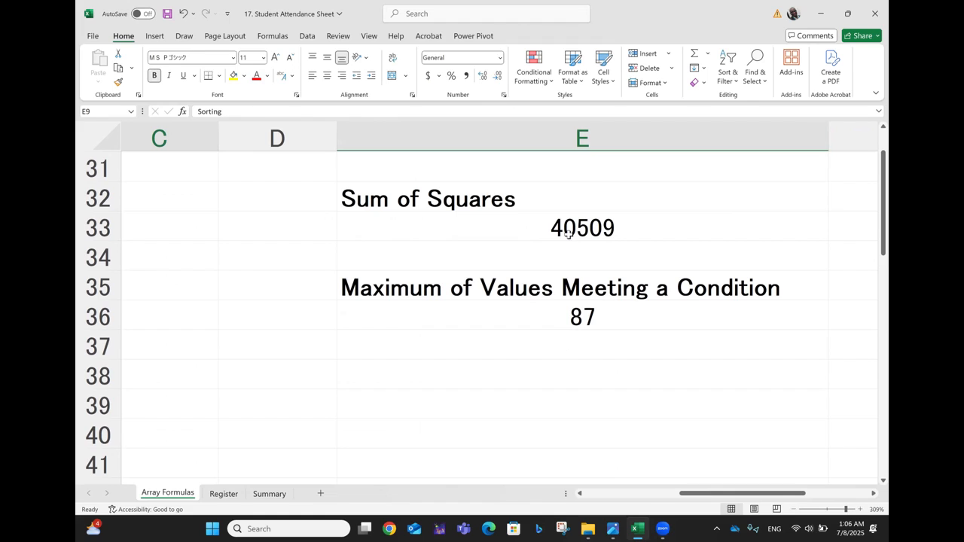
left_click(514, 228)
key("Down")
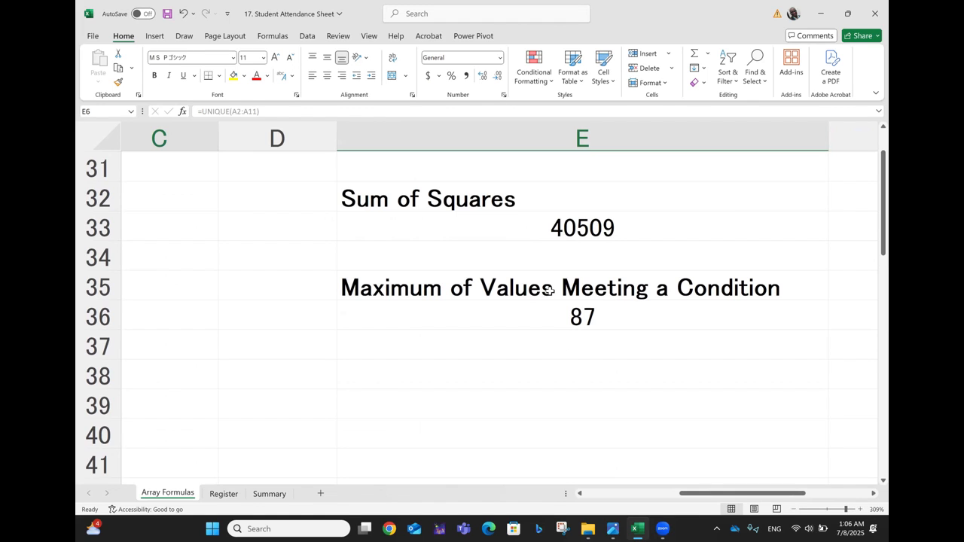
key("Down")
key("Down")
key("Down")
key("Down")
key("Down")
key("Down")
key("Up")
key("F2")
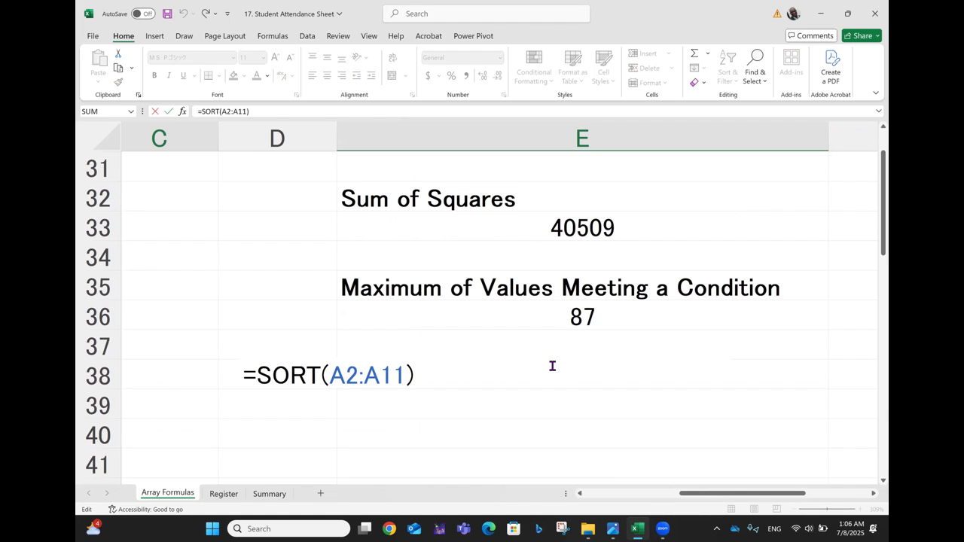
left_click(621, 228)
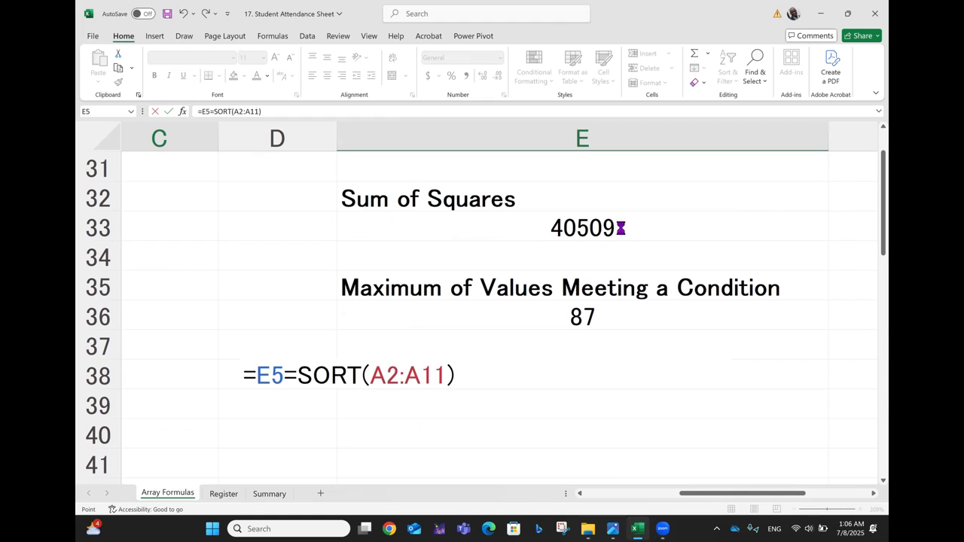
key("BackSpace")
key("BackSpace")
key("BackSpace")
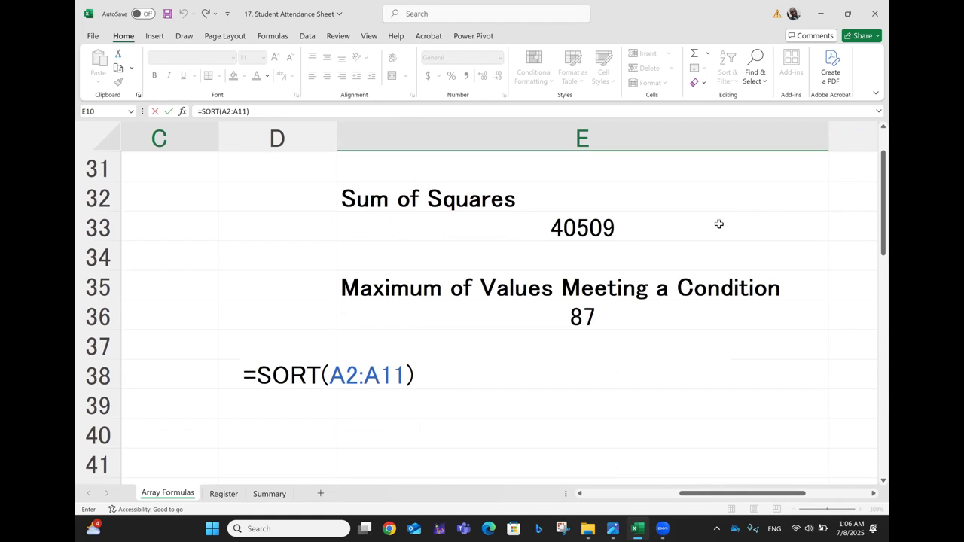
key("Return")
Open the Sum of Squares formula in E33 for review and close it without editing.
scroll(744, 277, "down", 10, "ctrl")
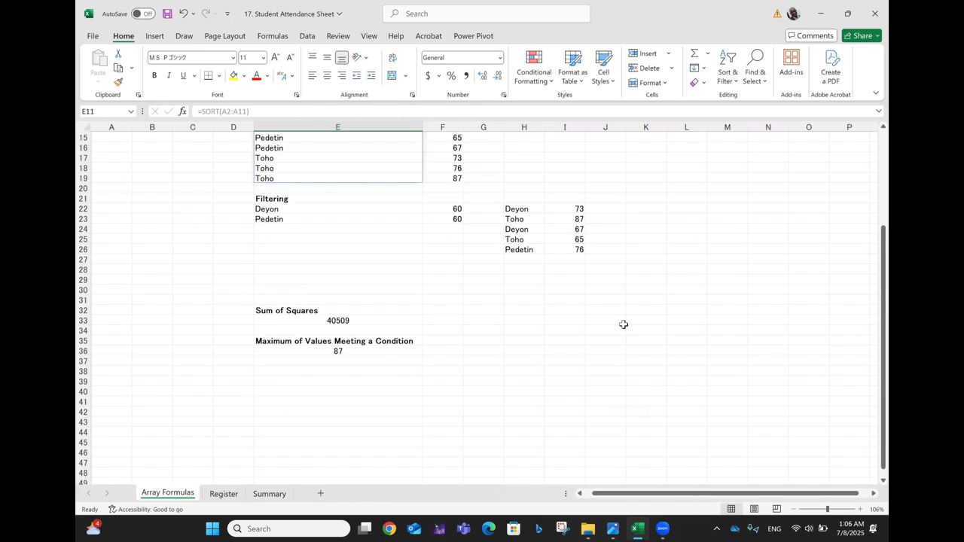
left_click(624, 324)
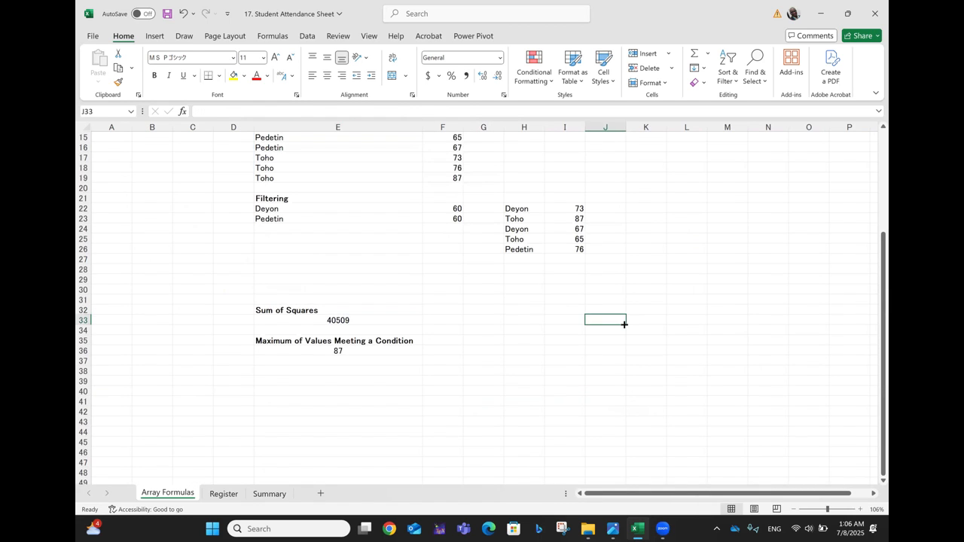
scroll(623, 325, "up", 3, "ctrl")
scroll(623, 325, "up", 10, "ctrl")
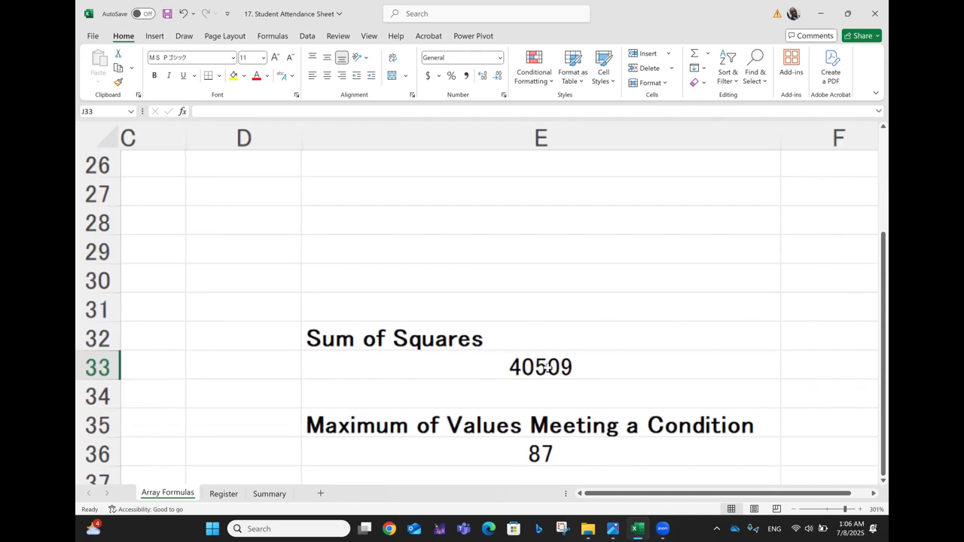
left_click(548, 368)
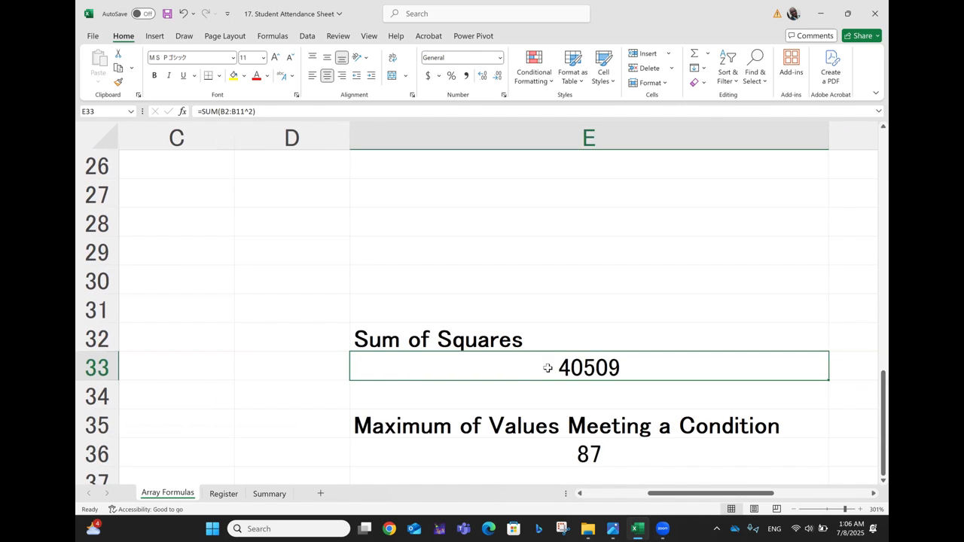
double_click(548, 367)
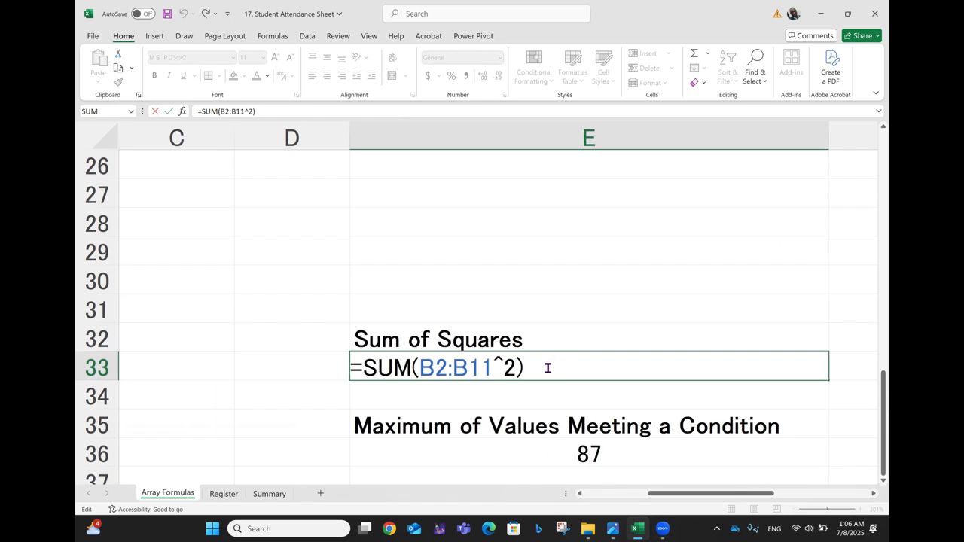
key("Return")
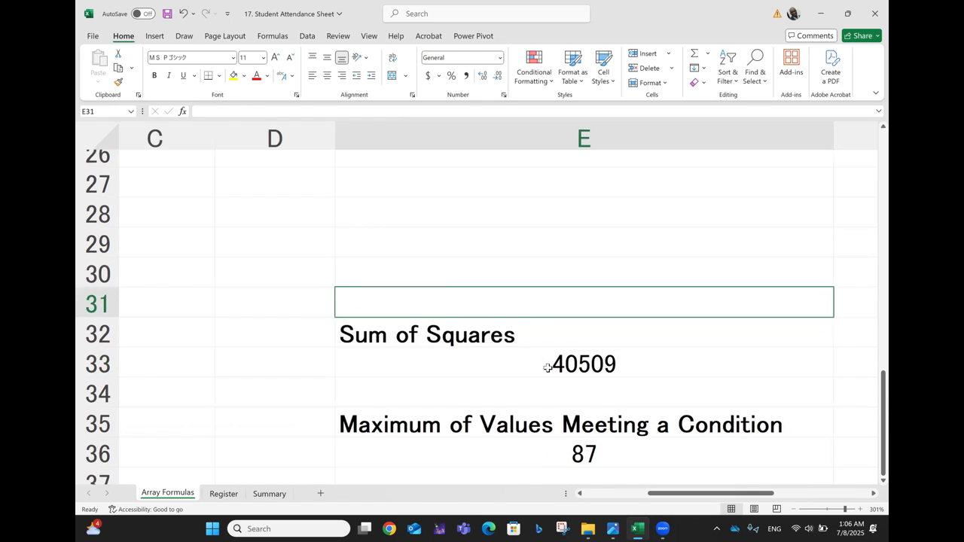
Open the conditional maximum formula in E36 to review its MAX and IF arguments, and close it without editing.
scroll(548, 367, "up", 3)
scroll(512, 339, "left", 1)
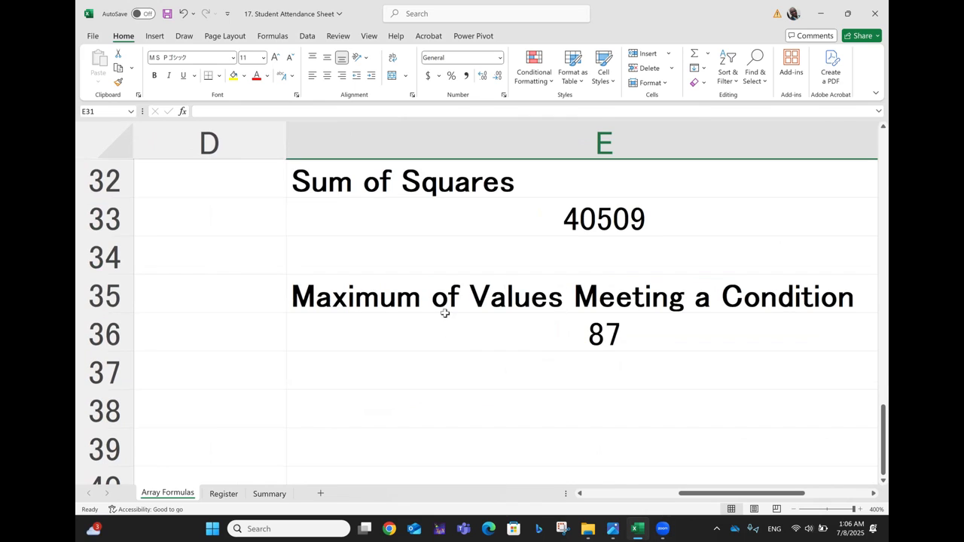
left_click(617, 338)
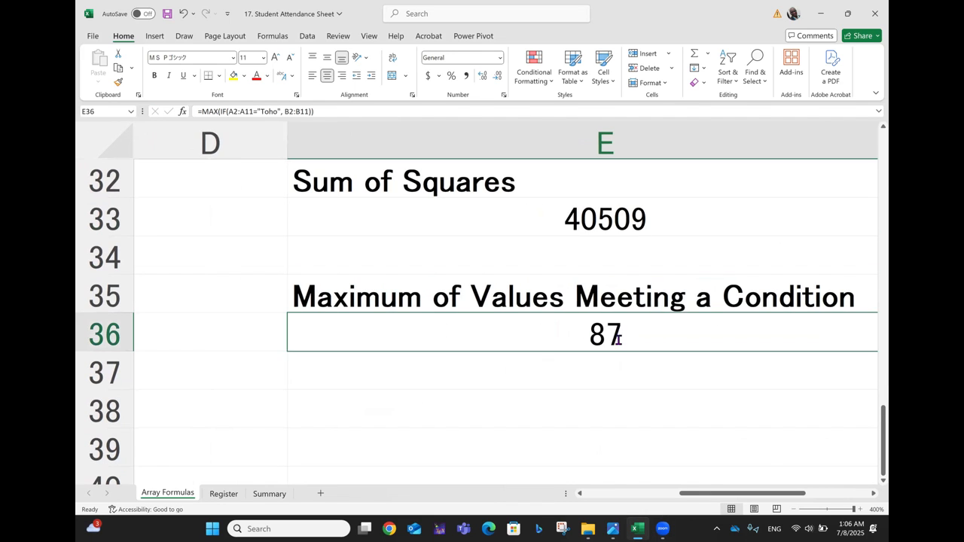
double_click(618, 339)
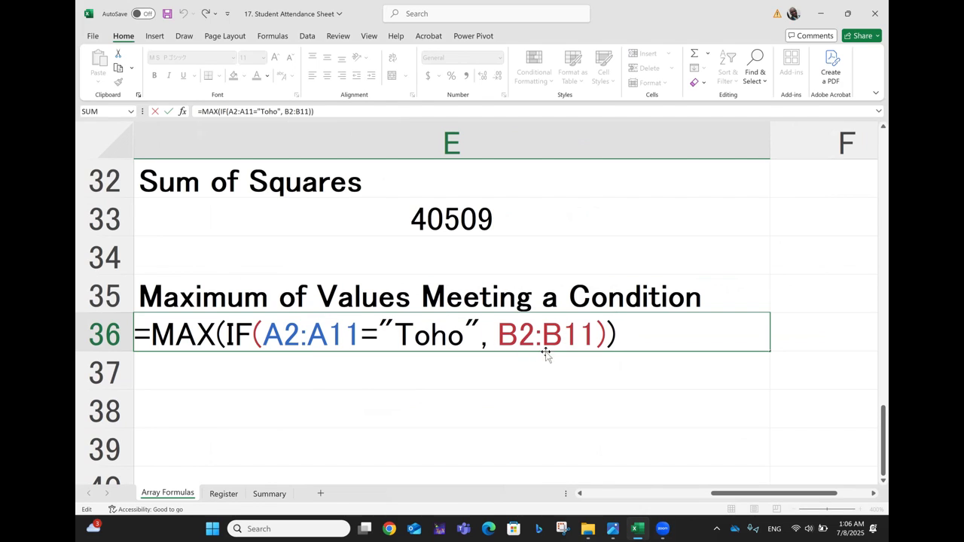
key("Return")
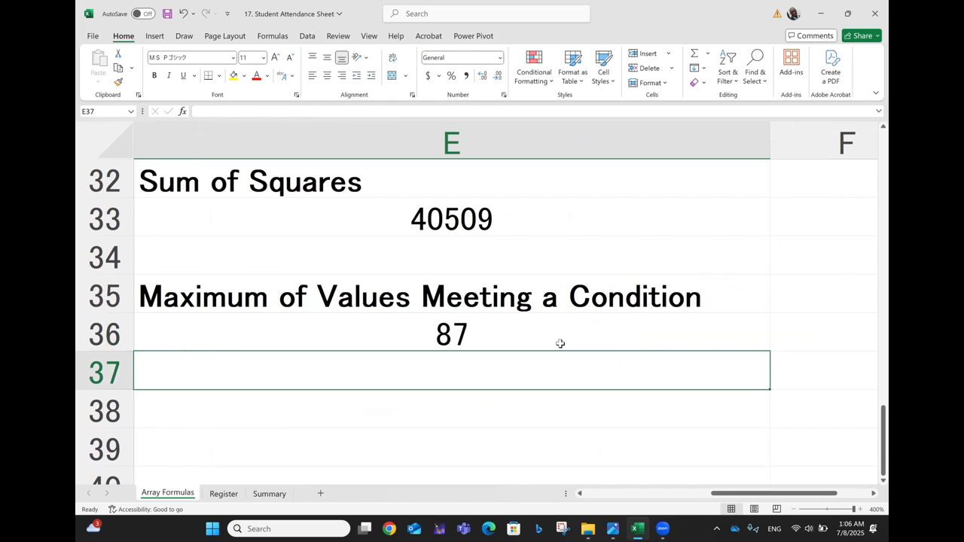
Copy the conditional maximum formula from E36 into the adjacent cell F36.
left_click(492, 329)
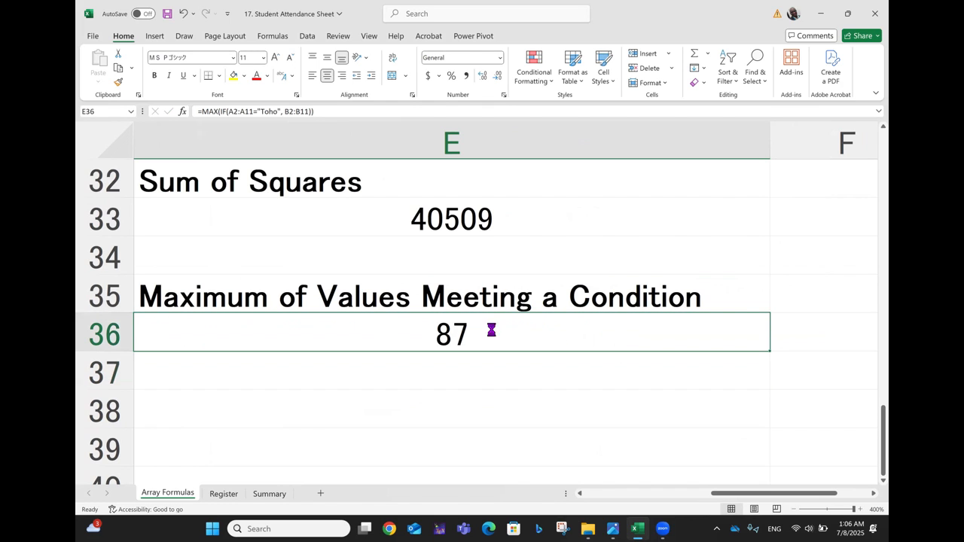
key("ctrl+c")
key("Right")
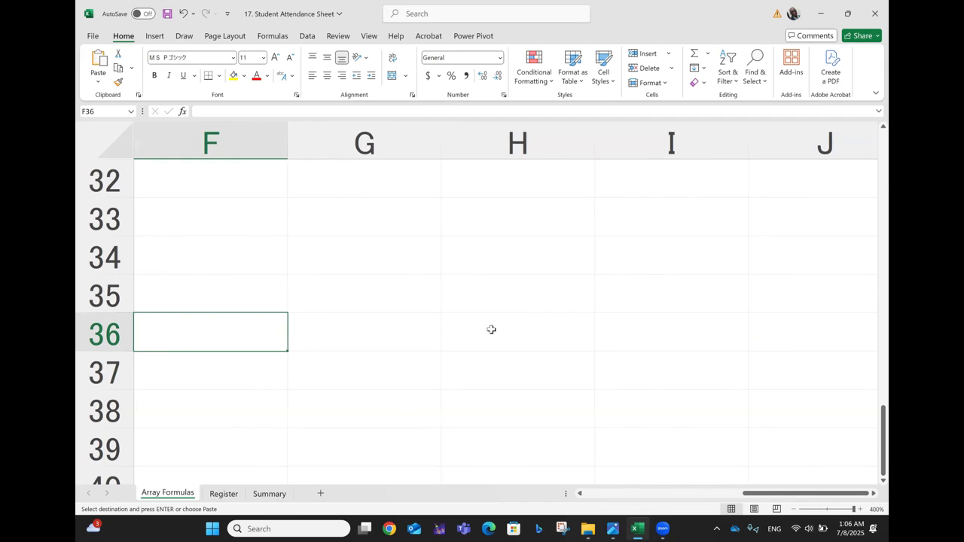
key("ctrl+v")
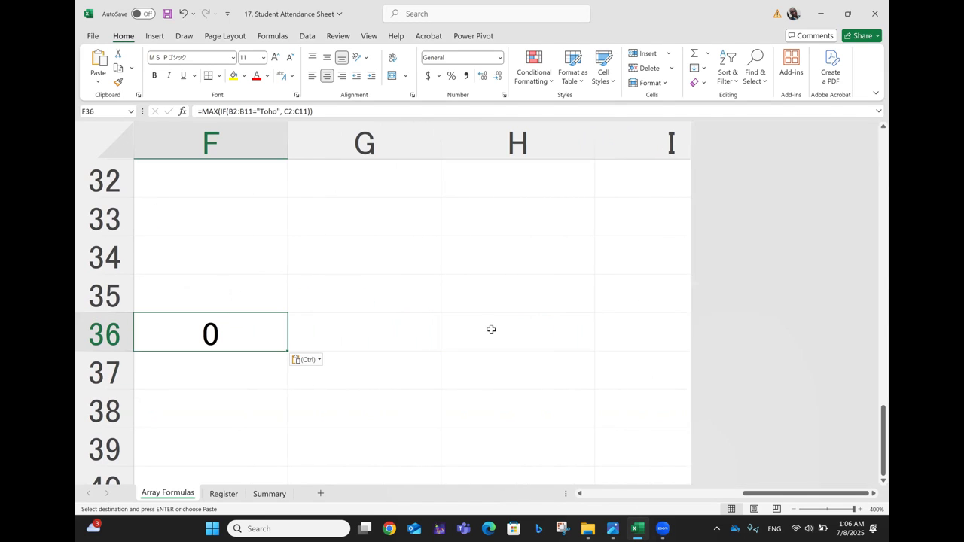
Replace the student name in F36's IF condition with the name listed in A3.
double_click(234, 339)
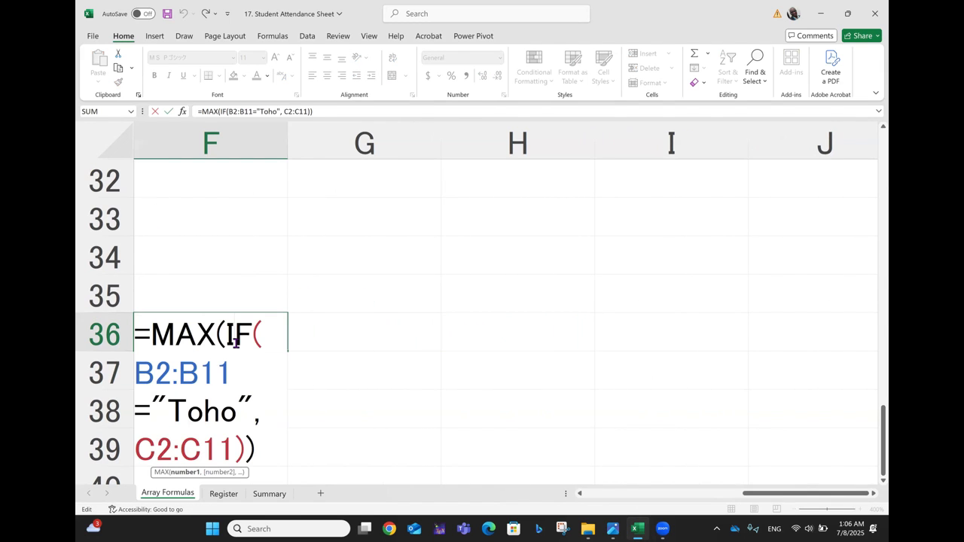
scroll(235, 343, "down", 1)
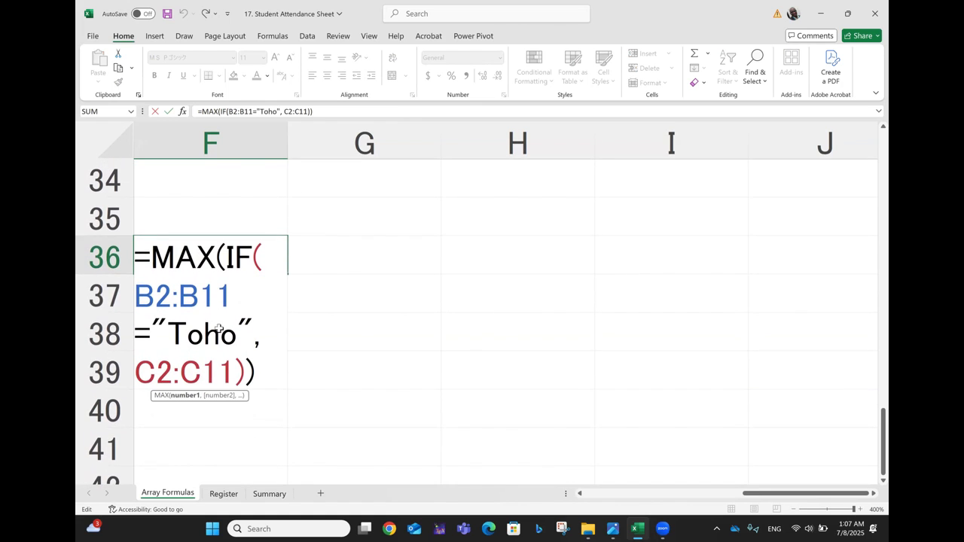
left_click(176, 332)
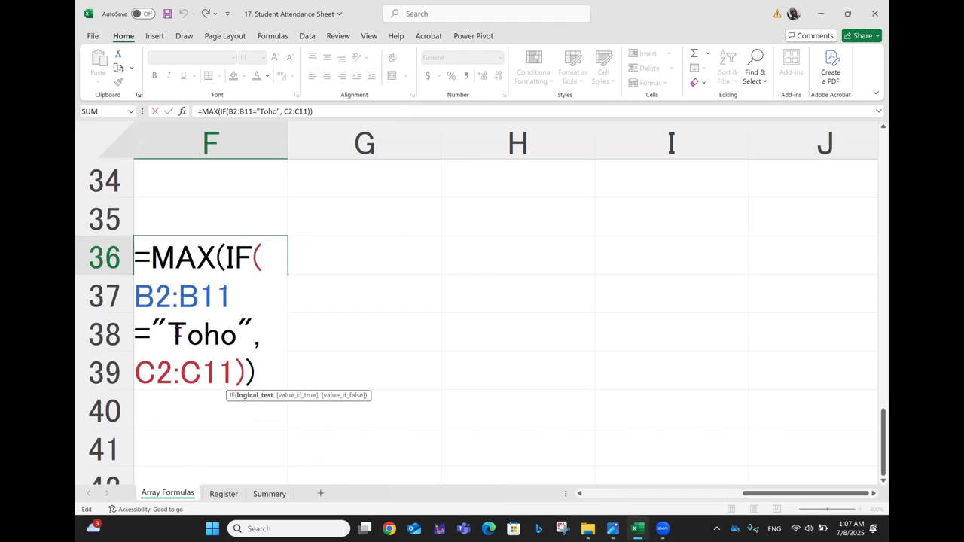
key("shift+Right")
key("shift+Right")
key("shift+Right")
key("shift+Right")
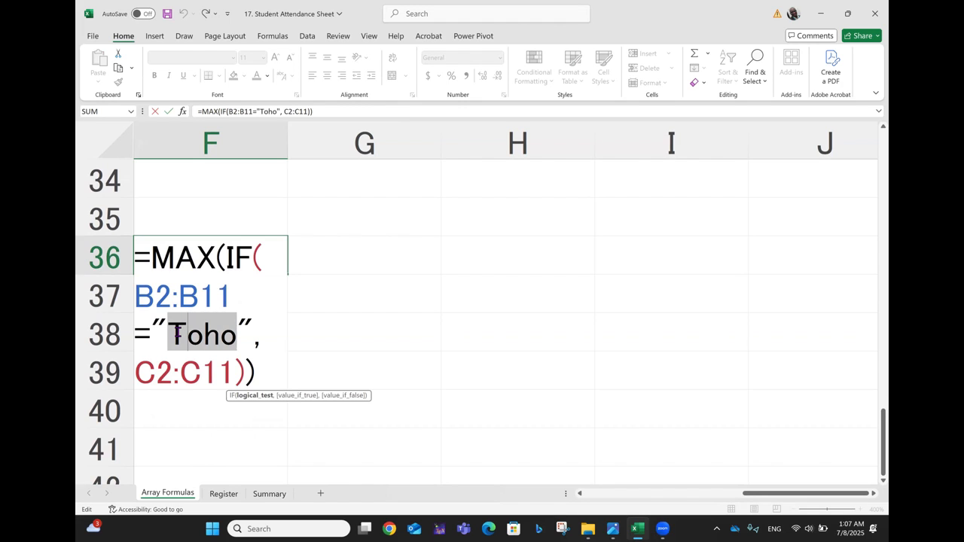
type("Pedetin")
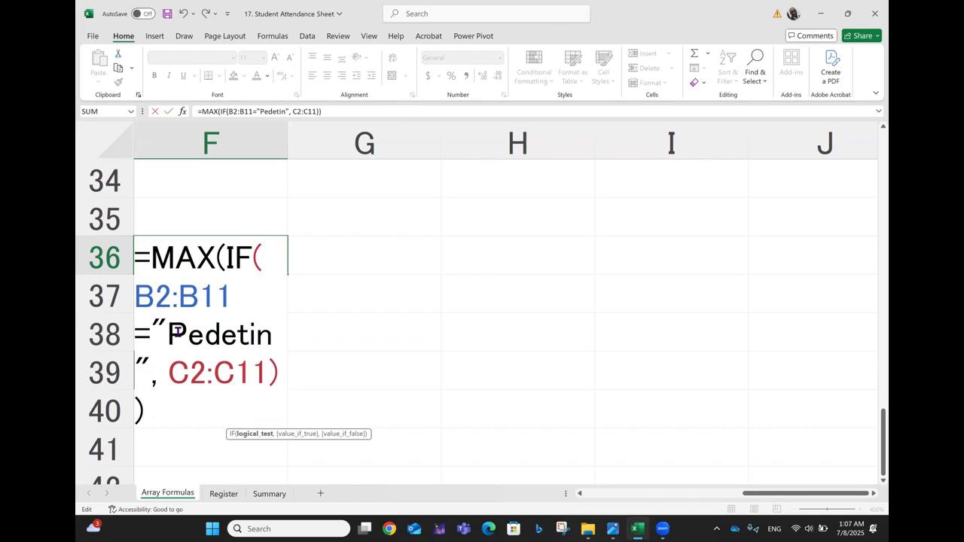
key("Return")
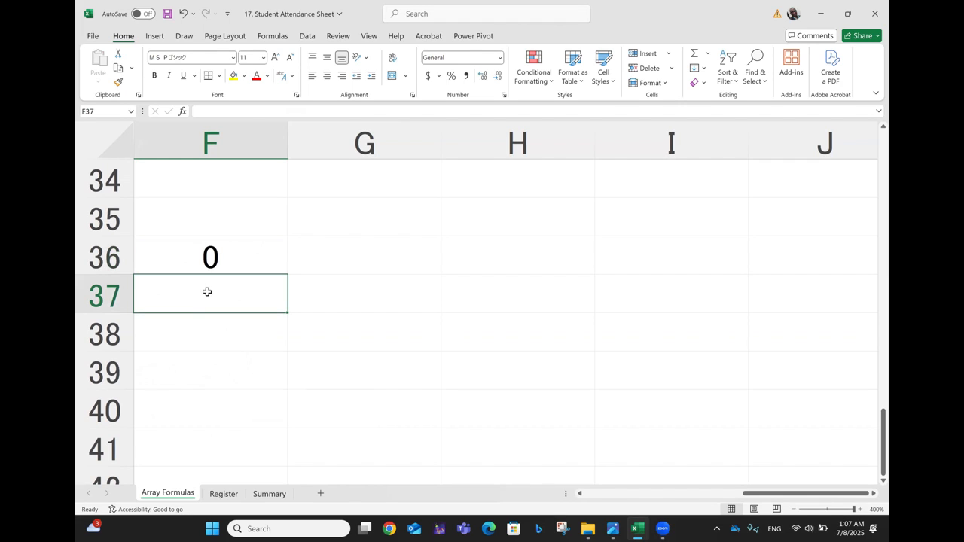
Change the range tested by the IF condition in F36 to A2:A11.
left_click(221, 257)
left_click(228, 111)
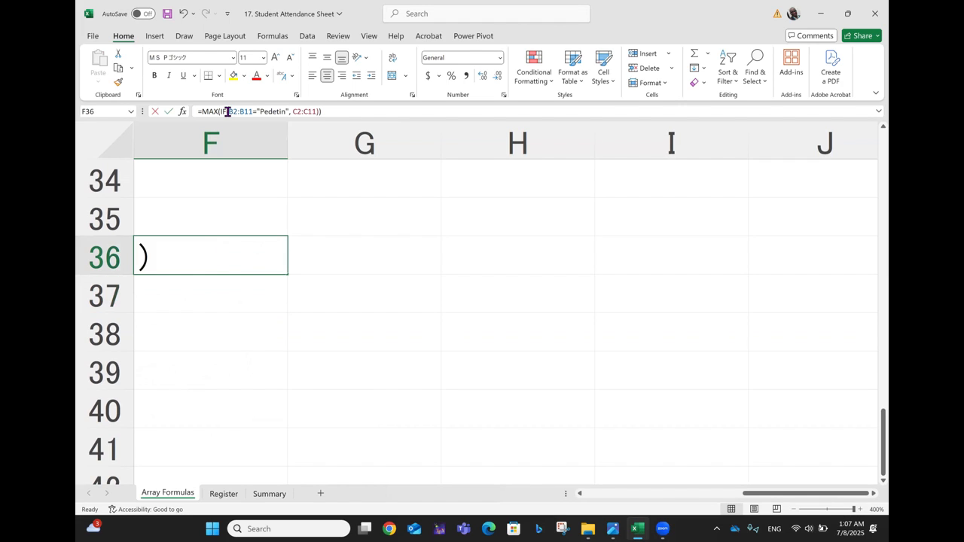
key("shift+Right")
type("a")
key("Right")
key("Right")
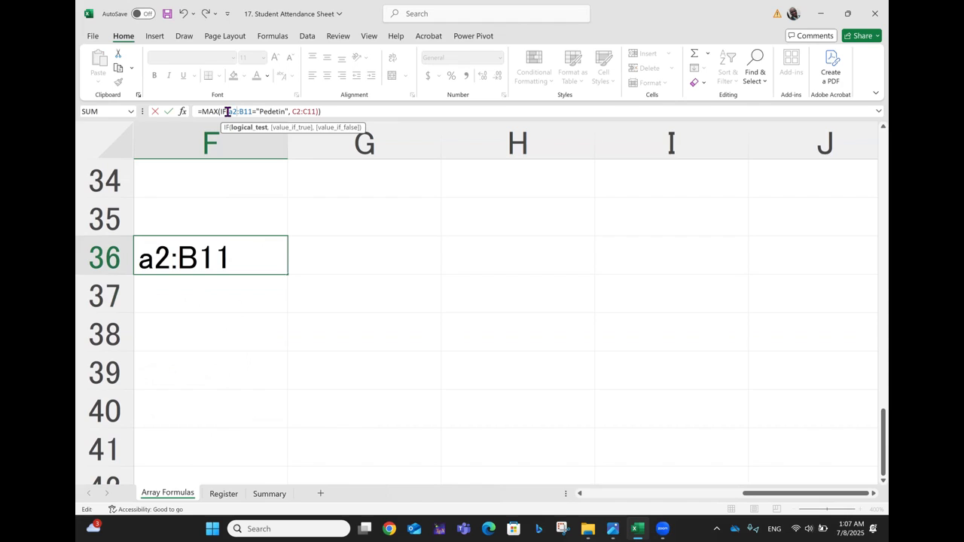
key("shift+Right")
type("a")
Change the value range of the IF in F36 to B2:B11, enter the formula and reselect the cell.
key("Right")
key("Right")
key("Right")
key("Right")
key("Right")
key("Right")
key("Right")
key("Right")
key("Right")
key("Right")
key("Right")
key("Right")
key("Right")
key("Right")
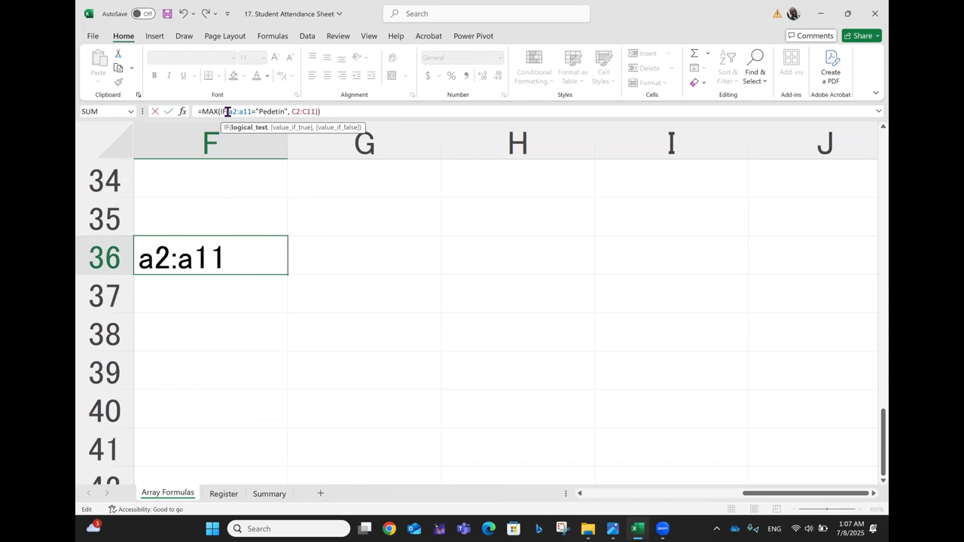
key("Right")
key("Right")
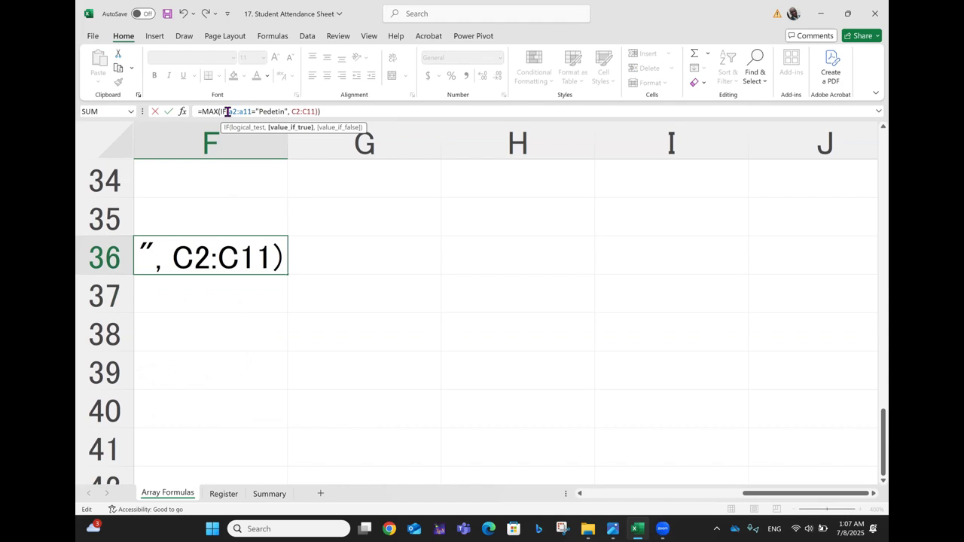
key("shift+Right")
type("b")
key("Right")
key("Right")
key("shift+Right")
type("b")
key("Return")
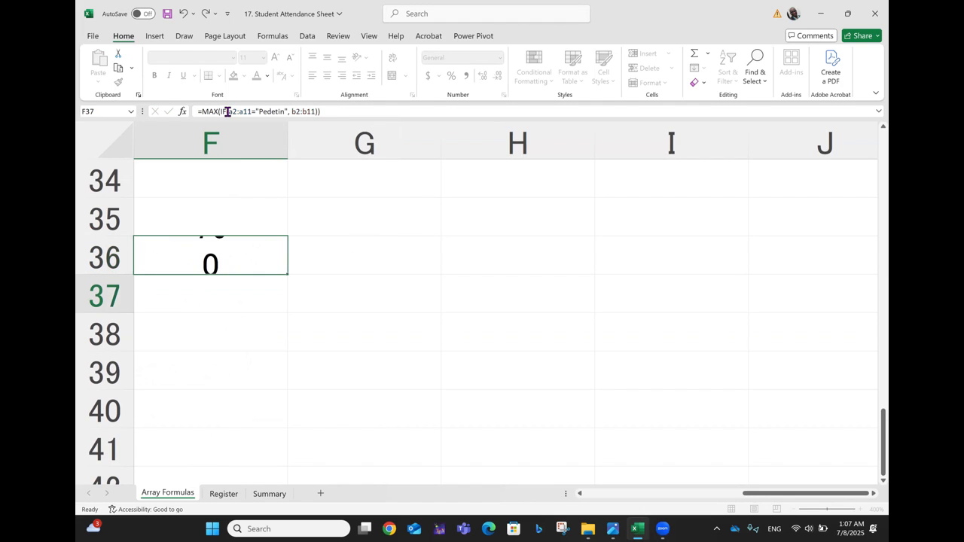
left_click(215, 267)
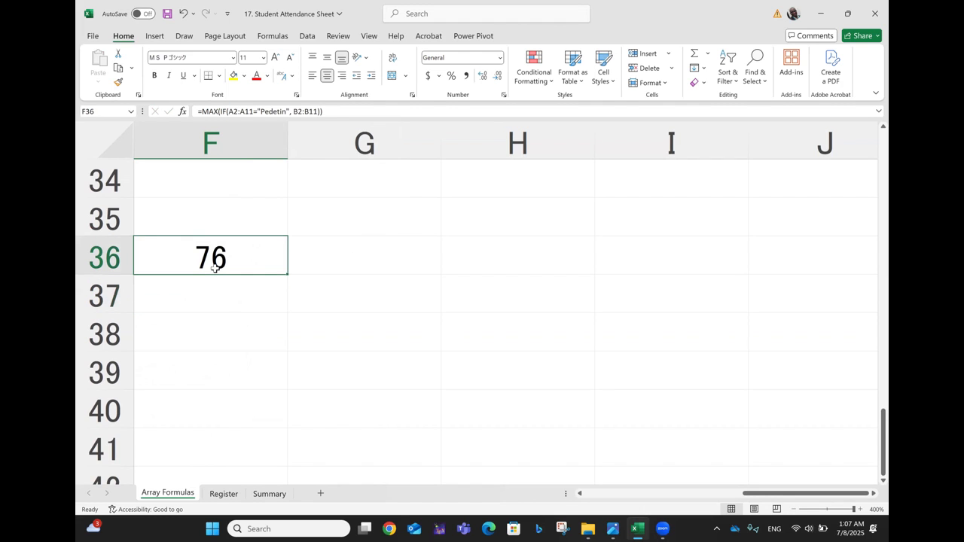
Delete the helper column of squared scores and its total in C2:C12.
scroll(215, 268, "left", 10)
scroll(215, 268, "down", 2)
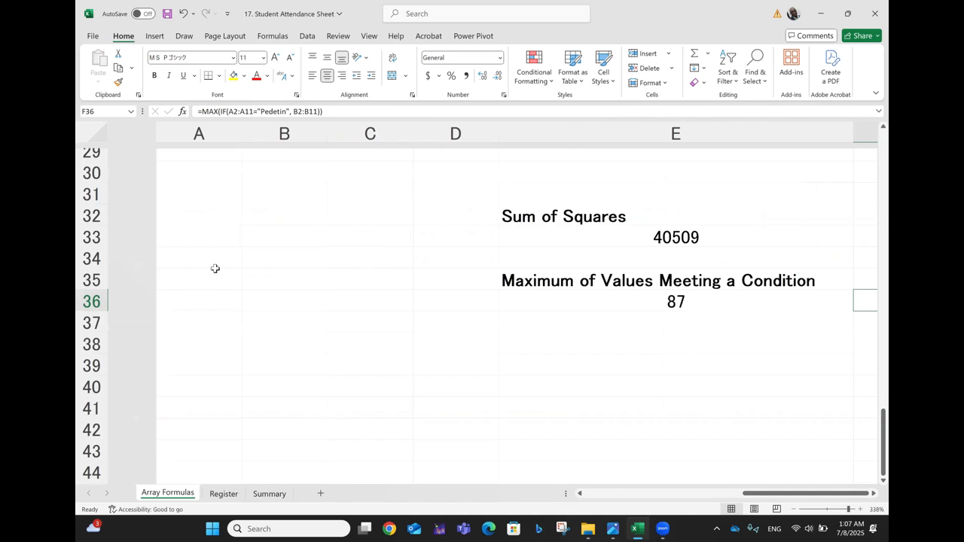
scroll(215, 268, "down", 5)
scroll(214, 268, "up", 8)
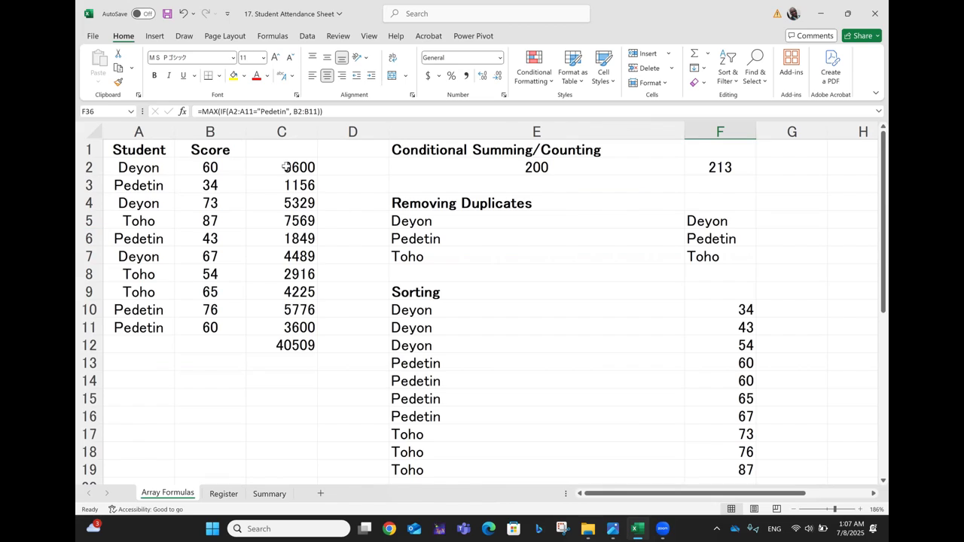
left_click(286, 167)
key("shift+Down")
key("shift+Down")
key("shift+Down")
key("shift+Down")
key("shift+Down")
key("shift+Down")
key("shift+Down")
key("shift+Down")
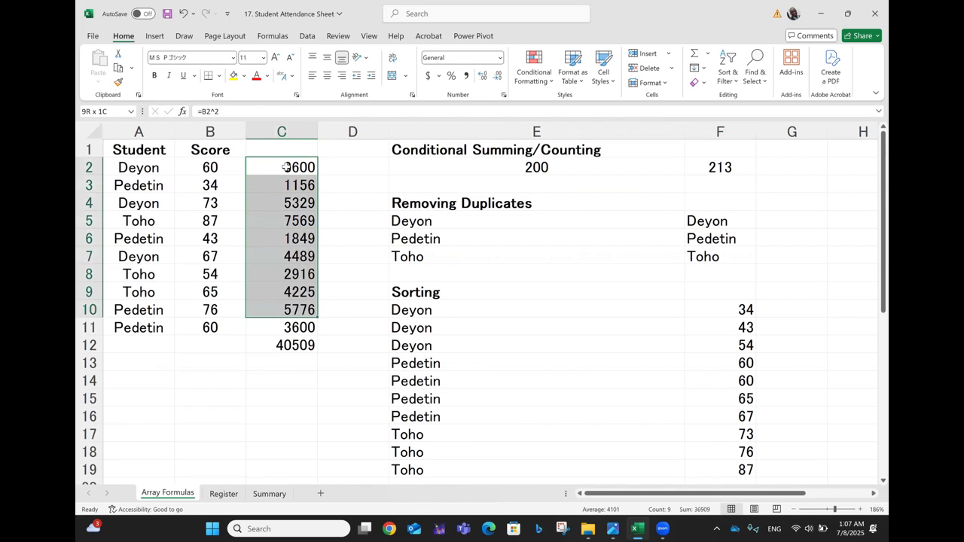
key("shift+Down")
key("shift+Down")
key("Delete")
left_click(378, 236)
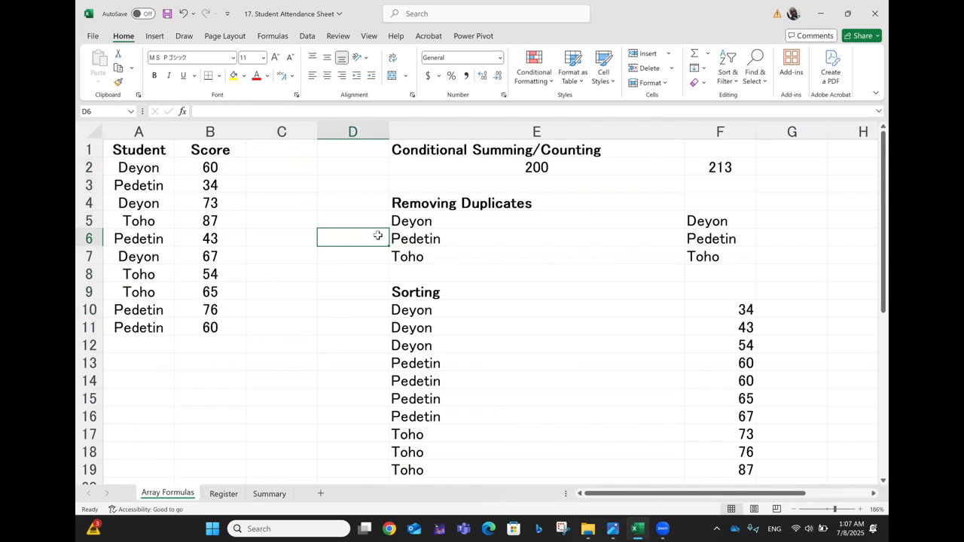
Examine the student list and walk through the scores in column B down to the last entry in B11.
left_click(160, 236)
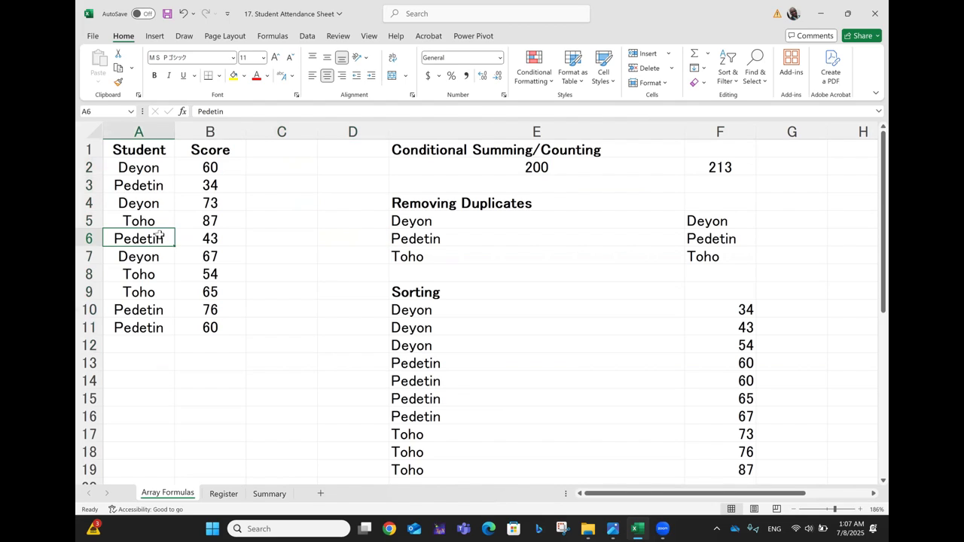
key("Up")
key("Up")
key("Up")
key("Right")
key("Down")
key("Down")
key("Down")
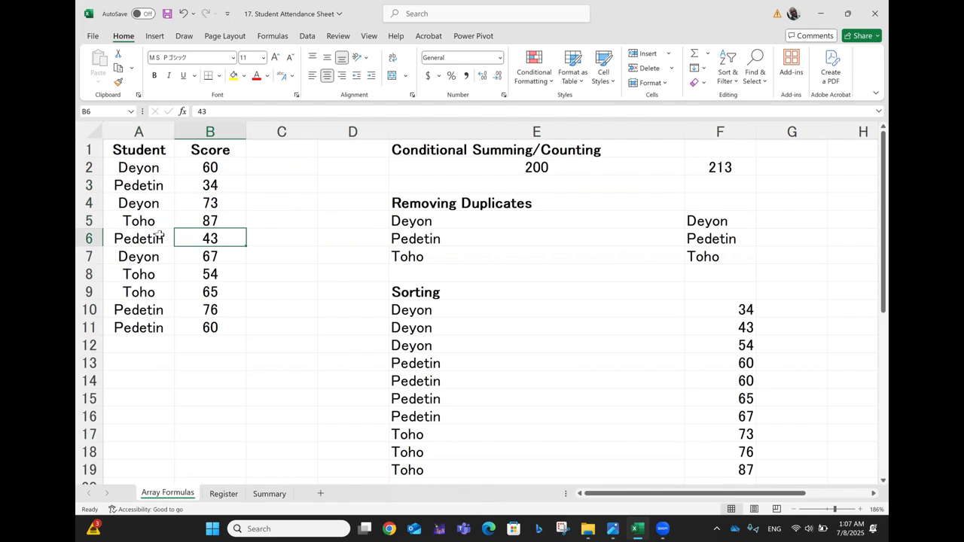
key("Down")
key("Down")
key("Down")
key("Down")
key("Down")
key("Up")
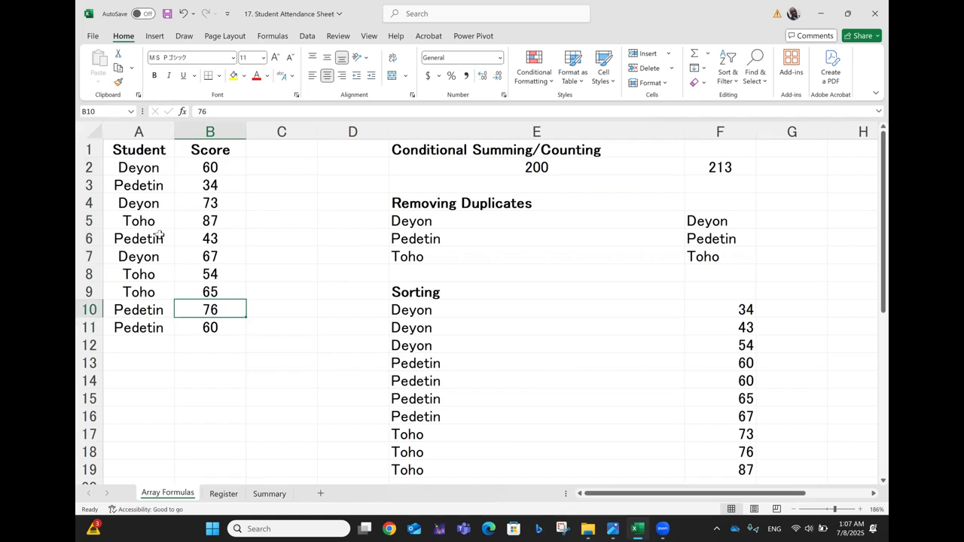
key("Down")
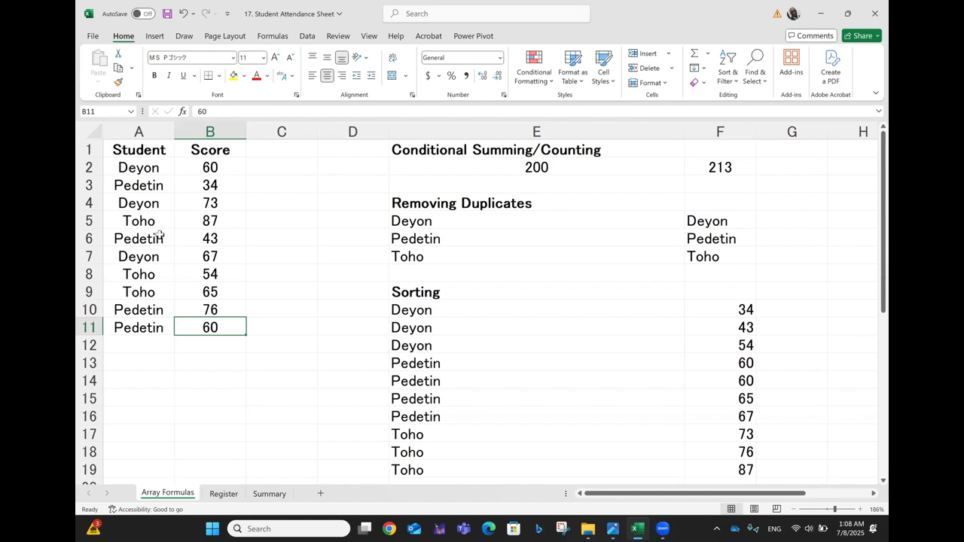
Review the array formula examples for removing duplicates, sorting, filtering, sum of squares and conditional maximum.
scroll(159, 236, "down", 8)
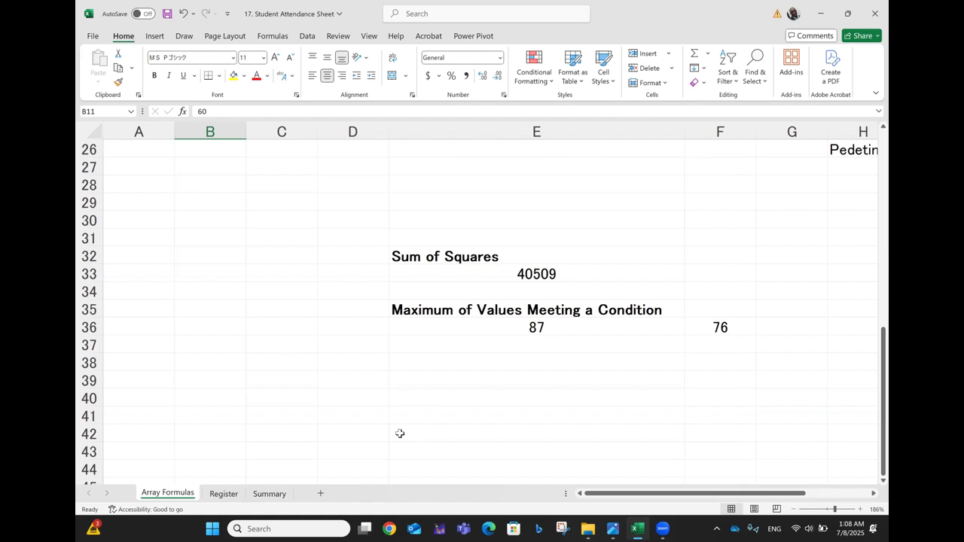
scroll(400, 434, "up", 7)
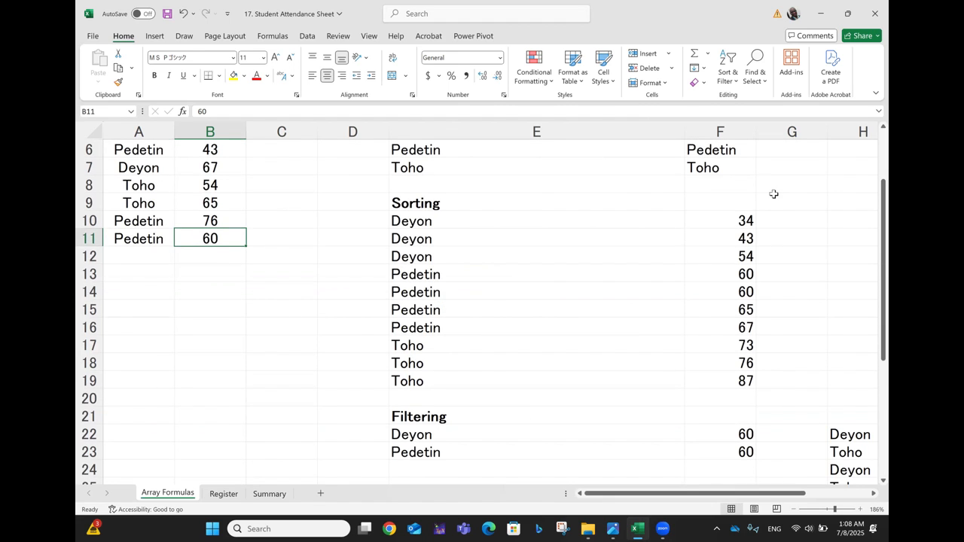
scroll(764, 315, "right", 4)
scroll(764, 314, "right", 1)
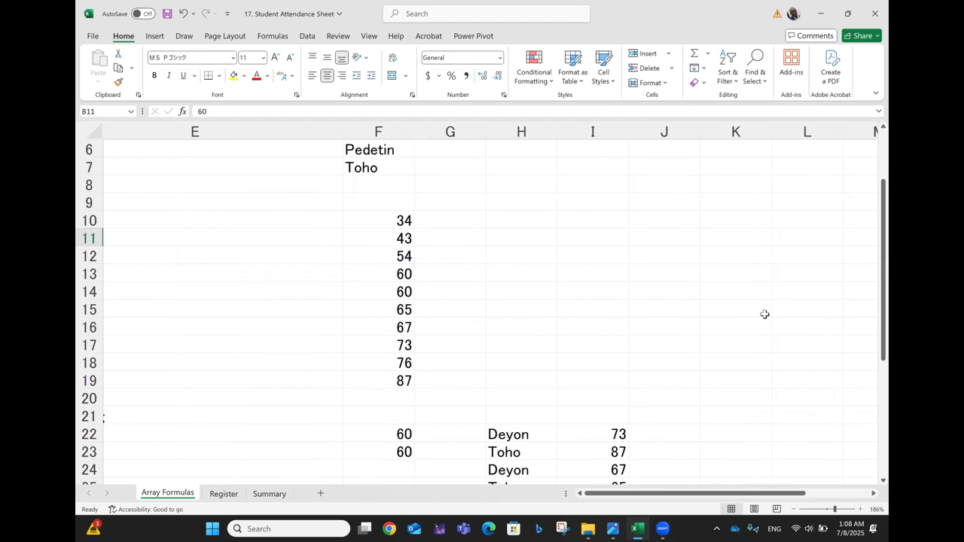
scroll(764, 314, "left", 1)
left_click(649, 398)
scroll(764, 314, "down", 4)
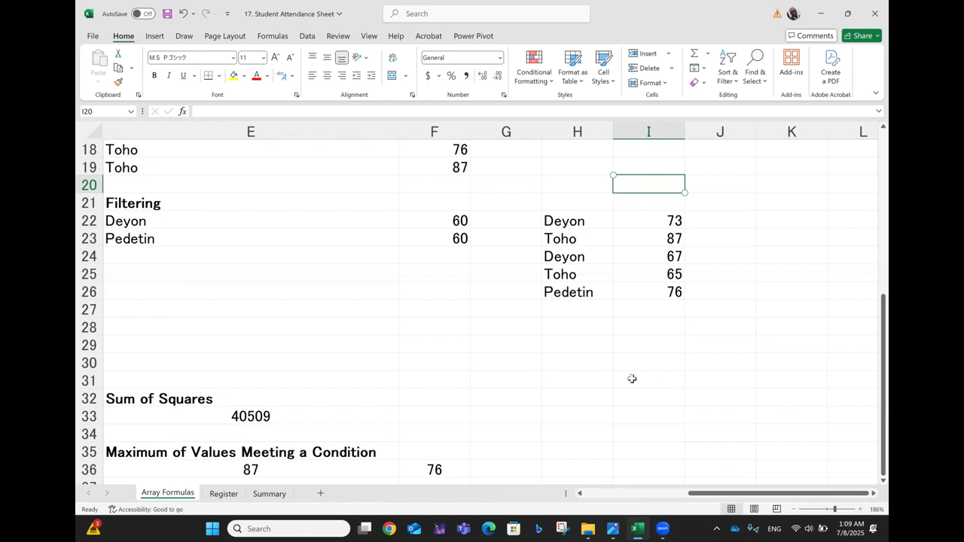
scroll(632, 379, "left", 3)
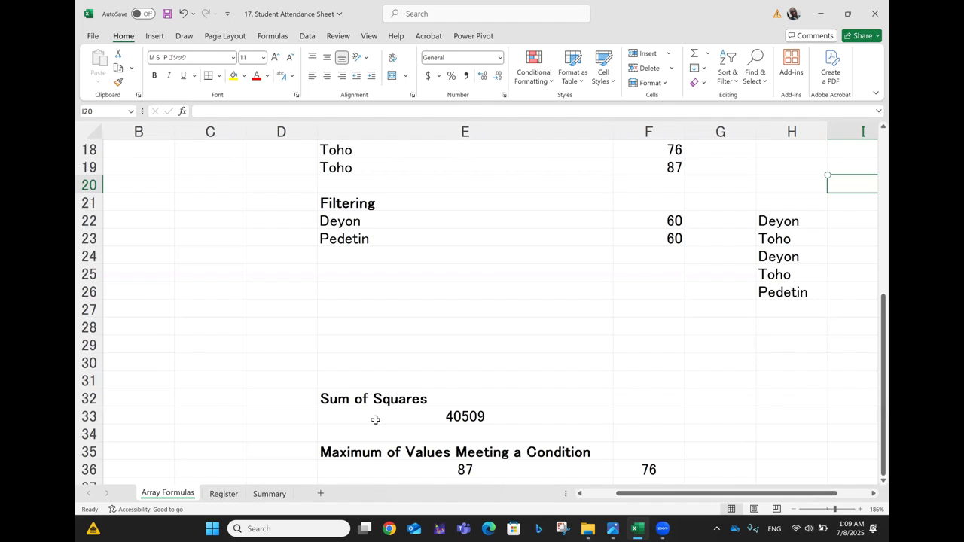
Open the Register sheet and examine its student columns, dated attendance columns and total columns.
left_click(223, 494)
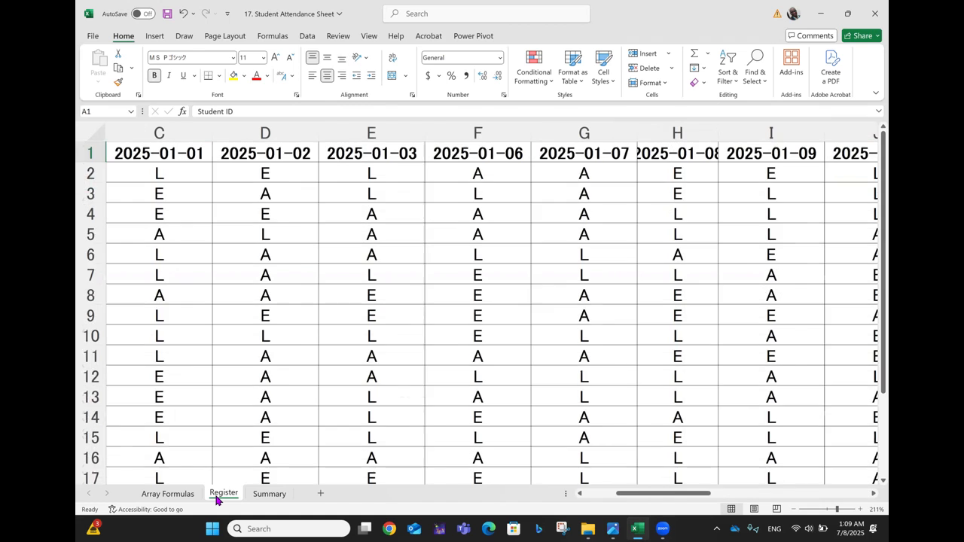
scroll(217, 500, "down", 10)
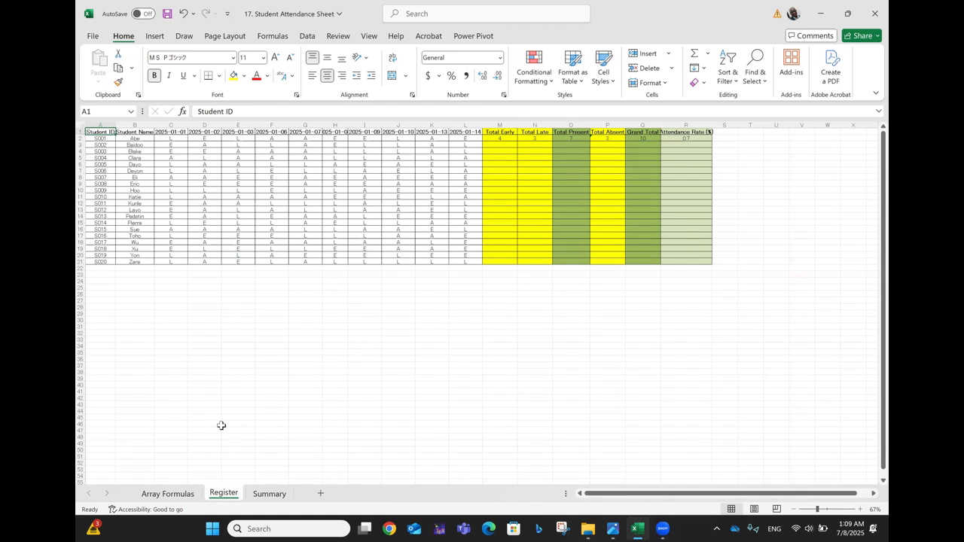
scroll(221, 426, "up", 3)
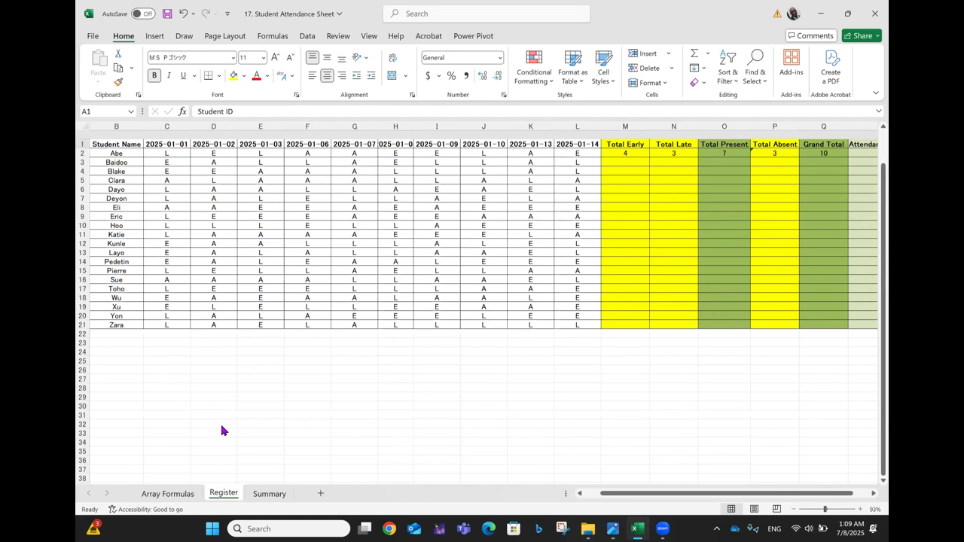
scroll(121, 178, "down", 1)
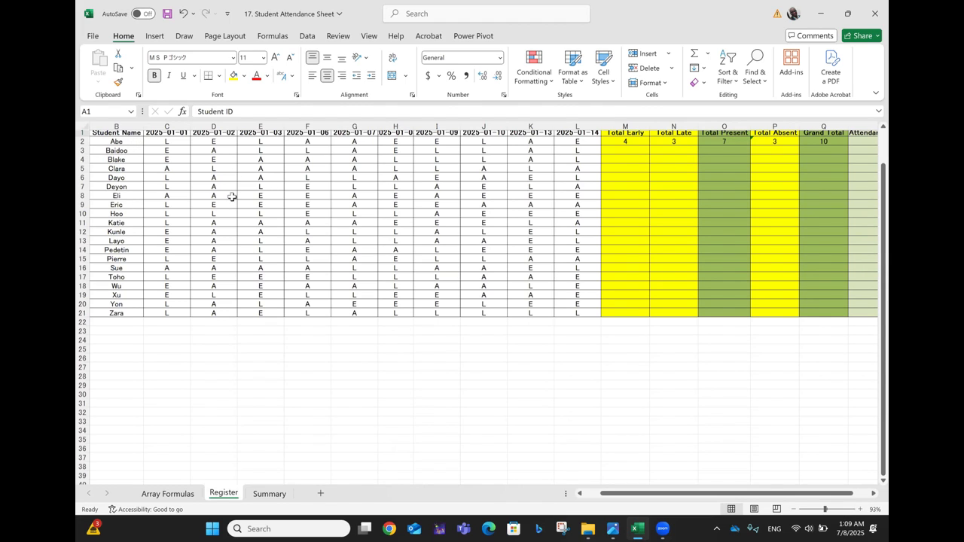
scroll(232, 197, "up", 1)
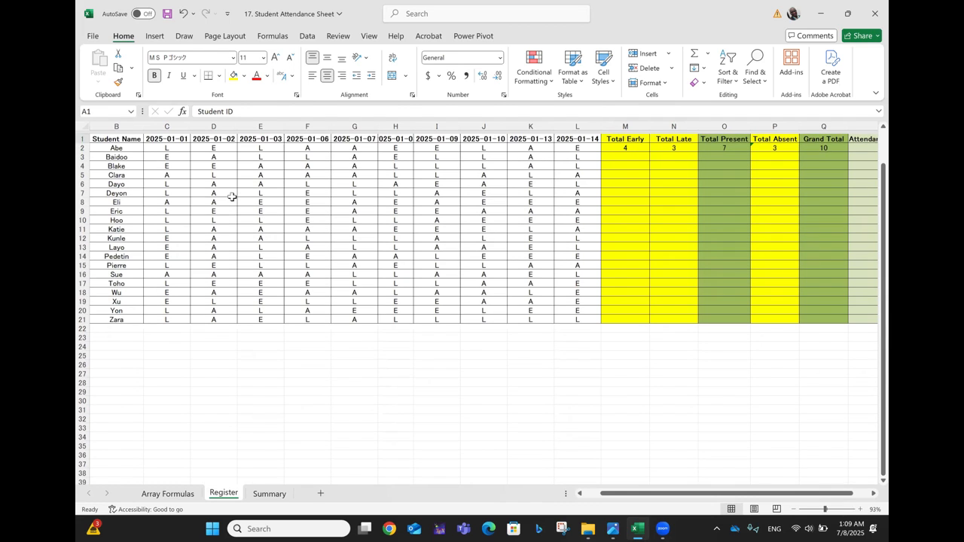
scroll(232, 197, "down", 1)
scroll(230, 194, "up", 1)
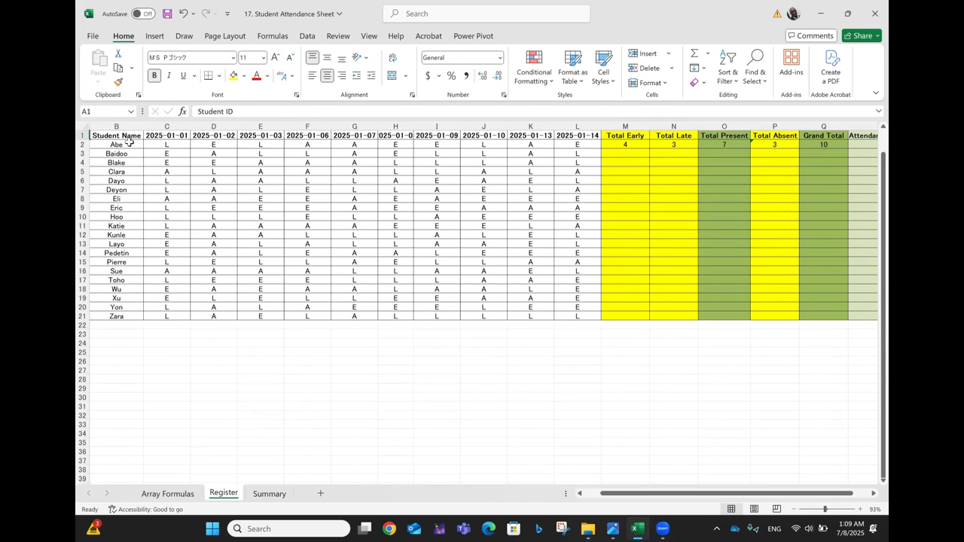
scroll(133, 139, "up", 2)
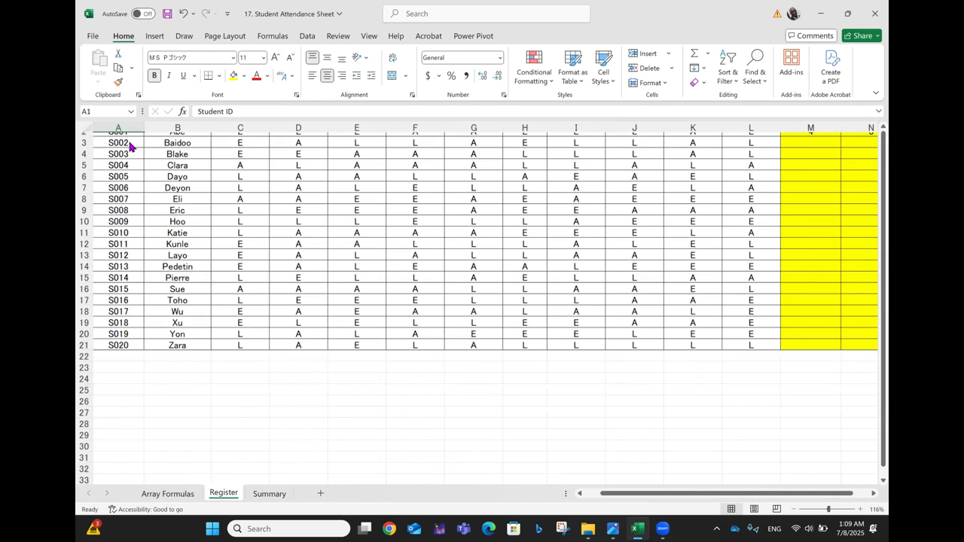
scroll(131, 146, "up", 1)
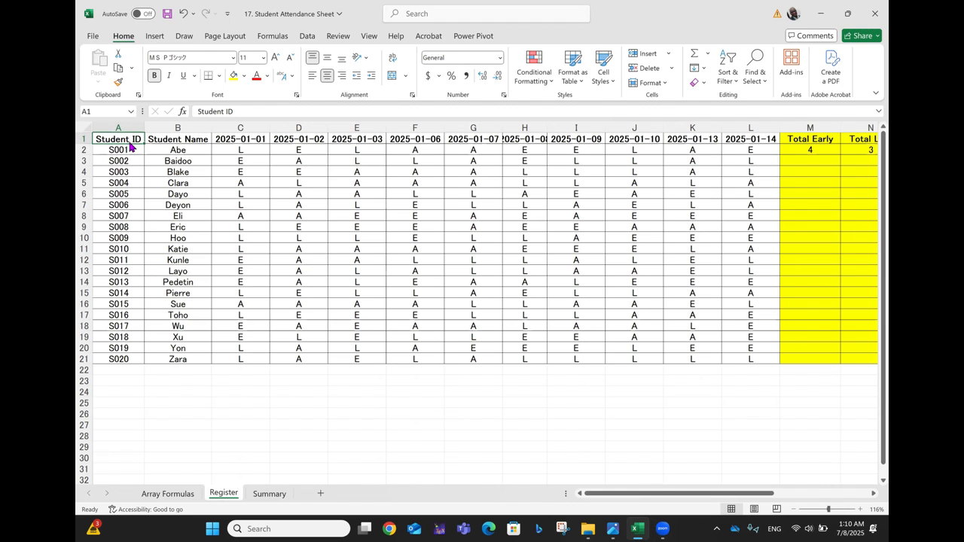
scroll(130, 146, "right", 3)
scroll(129, 147, "left", 2)
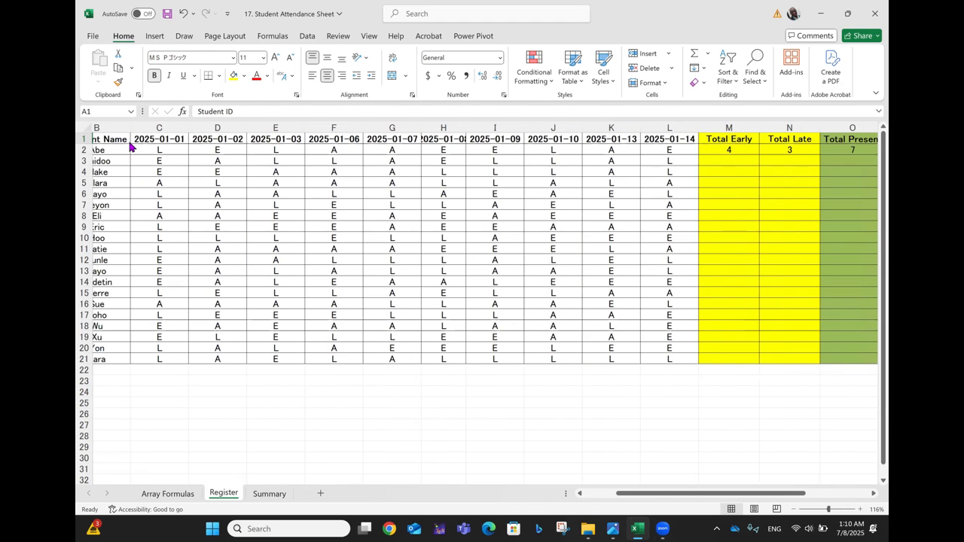
scroll(130, 147, "right", 2)
scroll(113, 91, "left", 5)
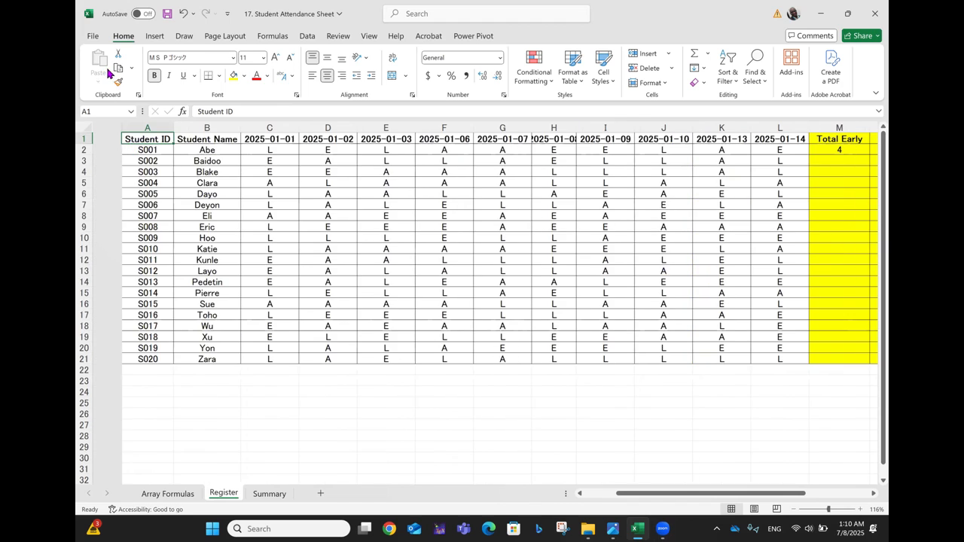
Check the first listed student's attendance codes for the dates 2025-01-01 through 2025-01-06.
left_click(245, 150)
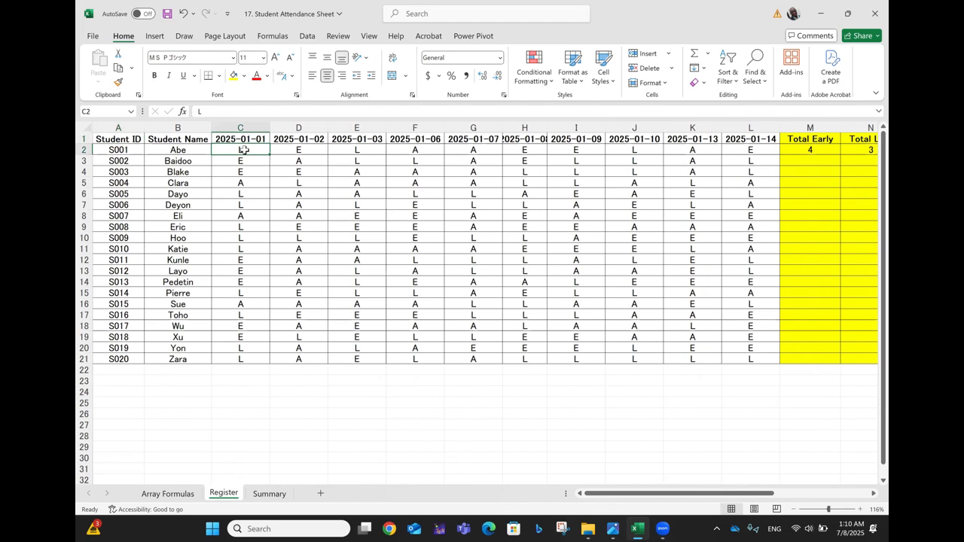
left_click(308, 154)
left_click(419, 150)
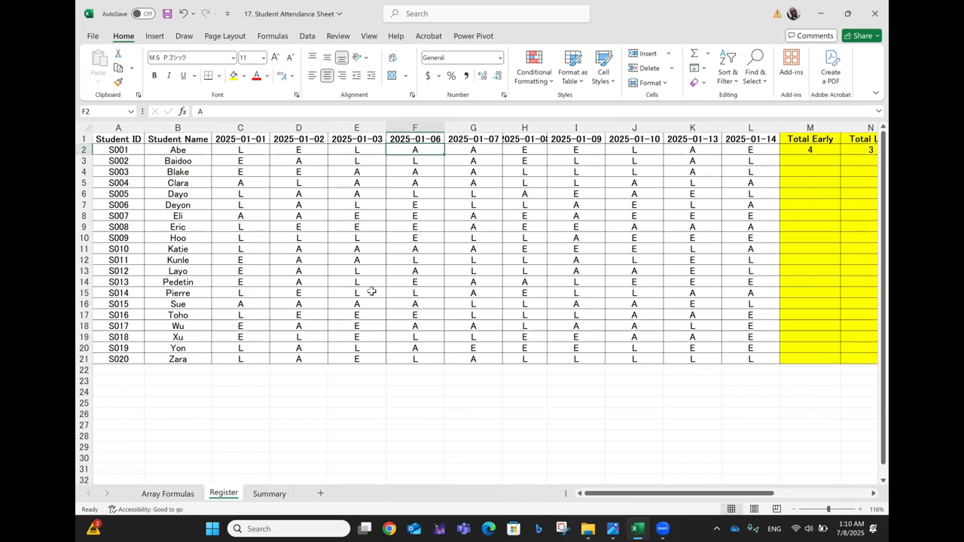
left_click(170, 151)
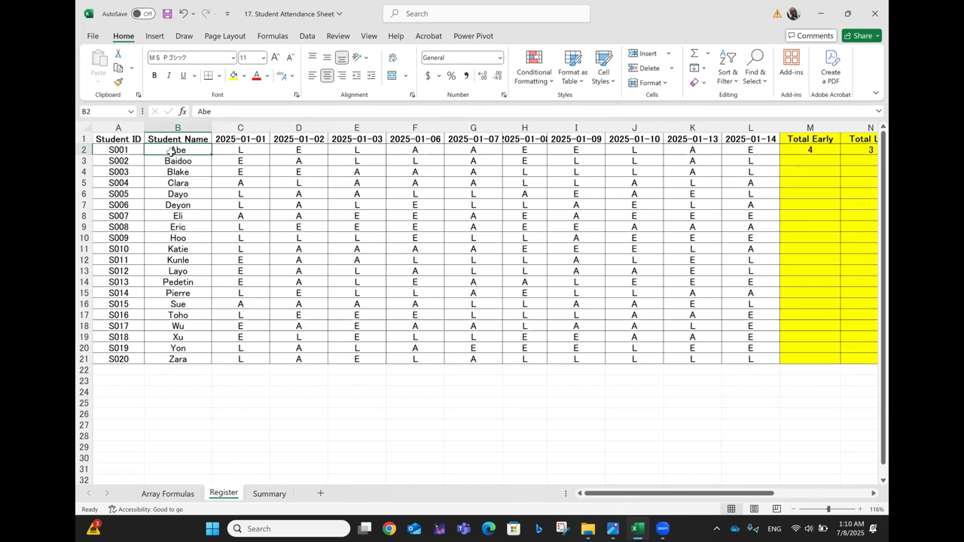
left_click(247, 149)
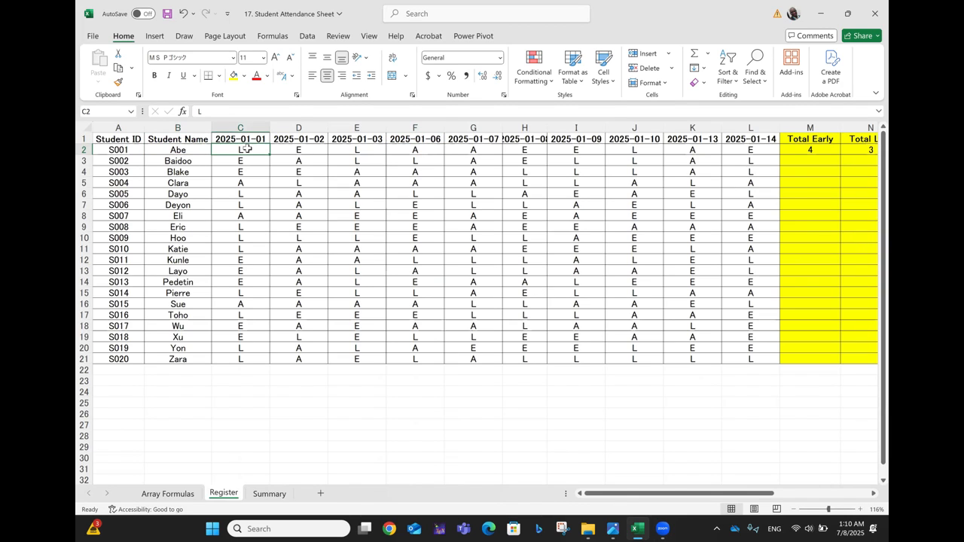
left_click(307, 151)
left_click(371, 150)
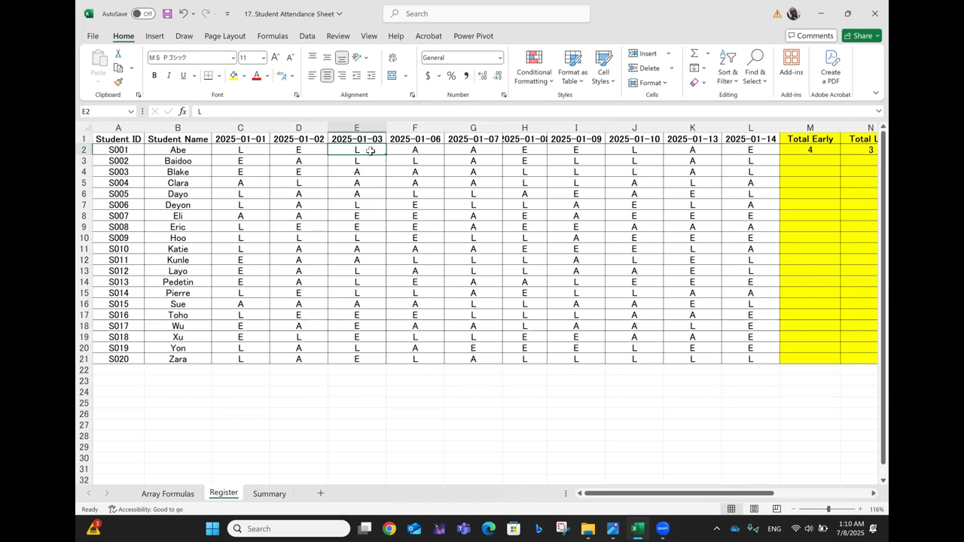
left_click(424, 152)
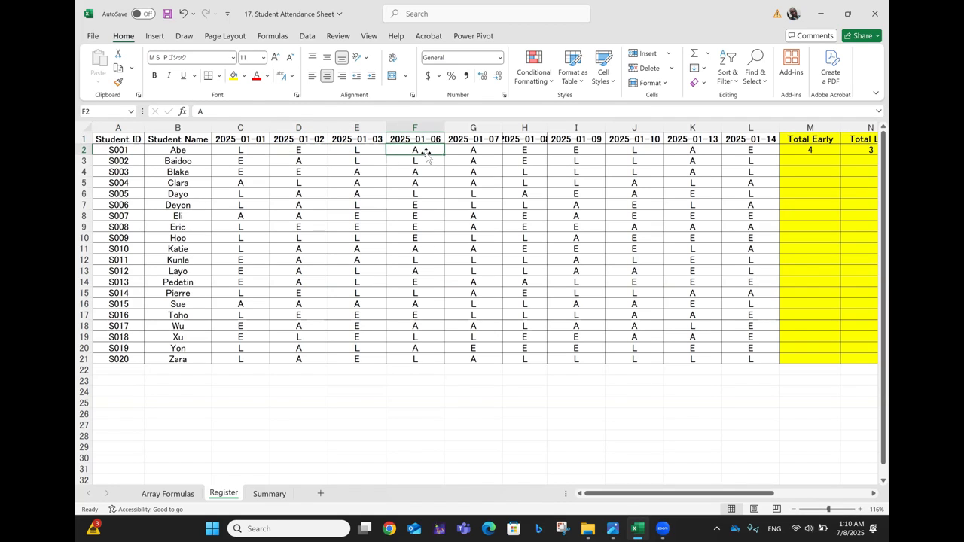
Check the last listed student's attendance codes for the dates 2025-01-01 through 2025-01-07.
left_click(178, 365)
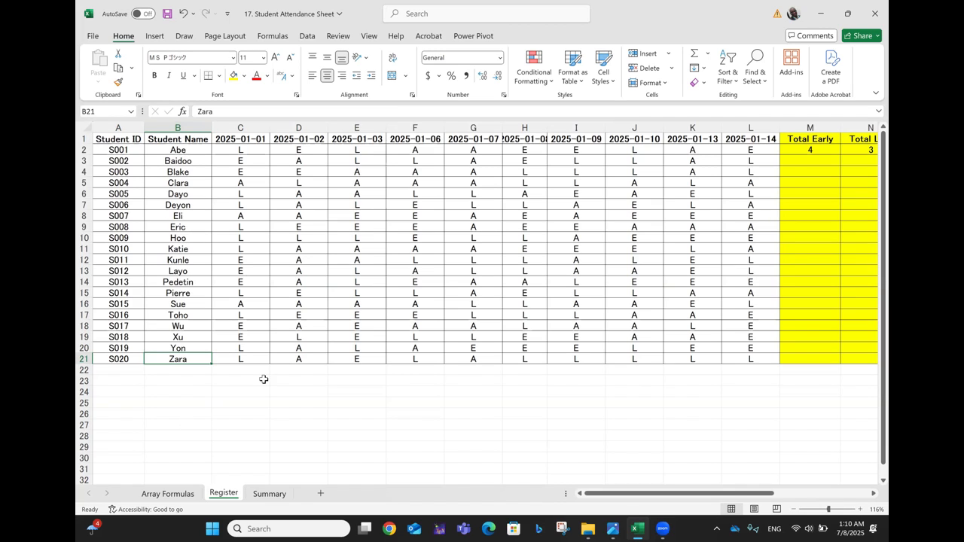
left_click(240, 360)
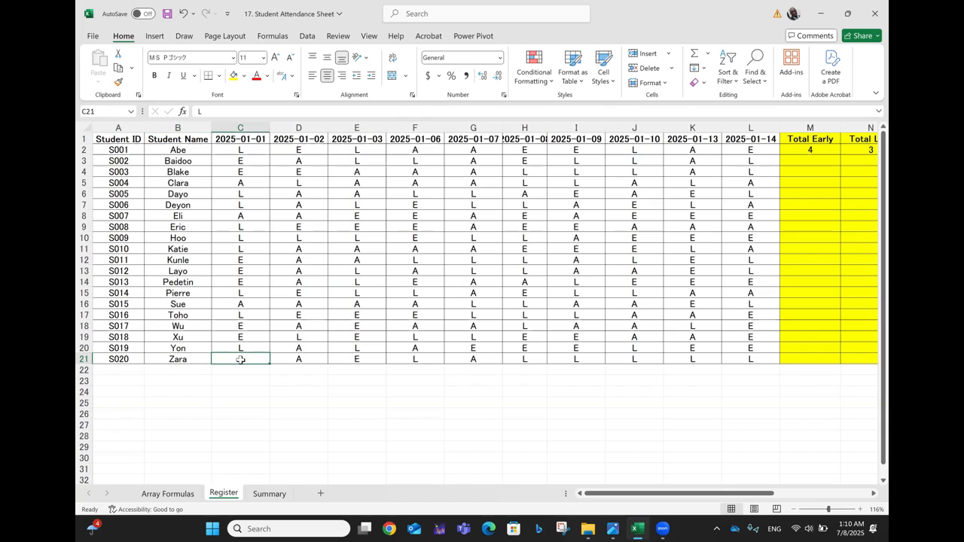
left_click(298, 363)
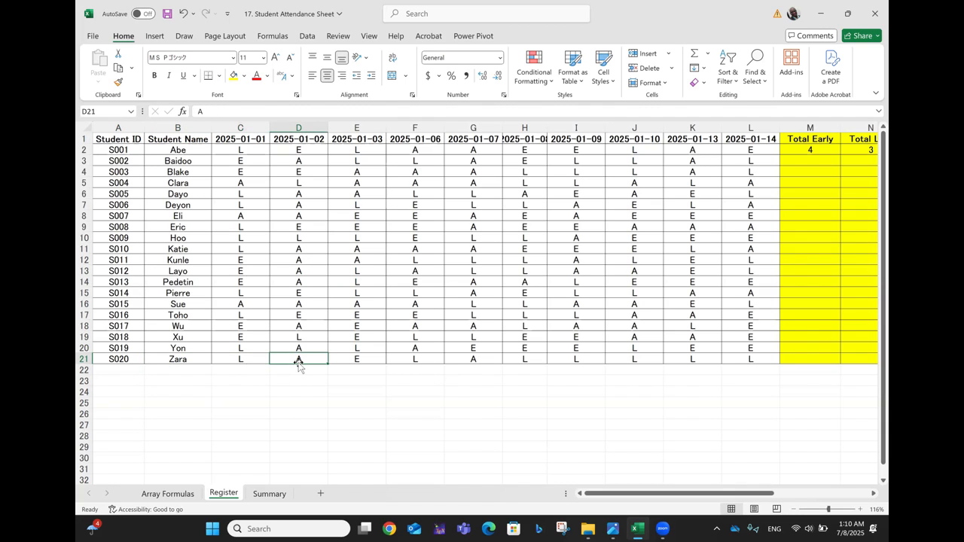
left_click(371, 360)
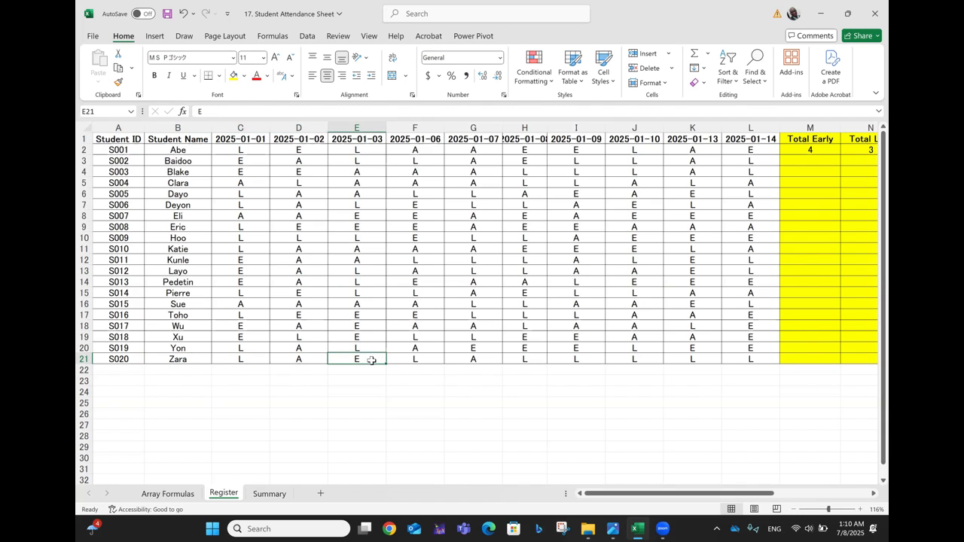
left_click(425, 360)
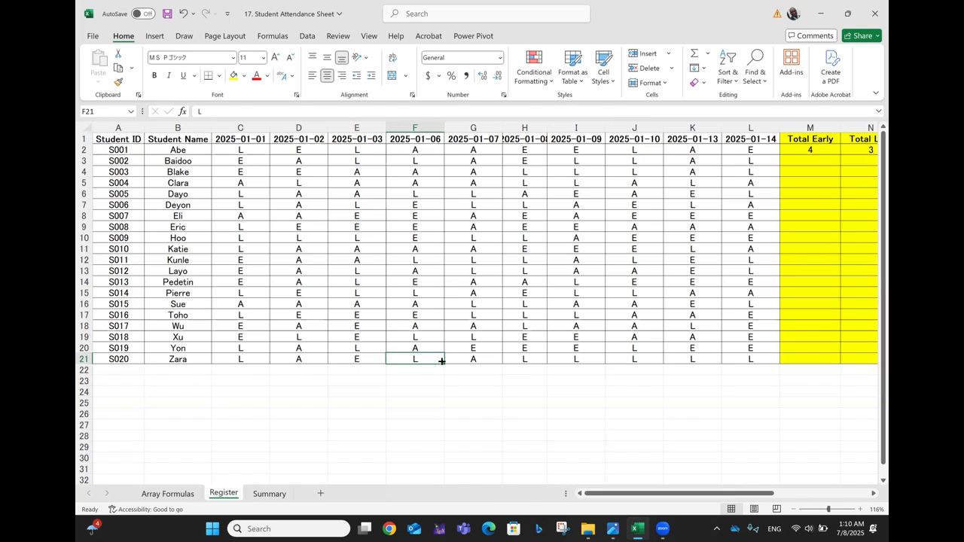
left_click(487, 357)
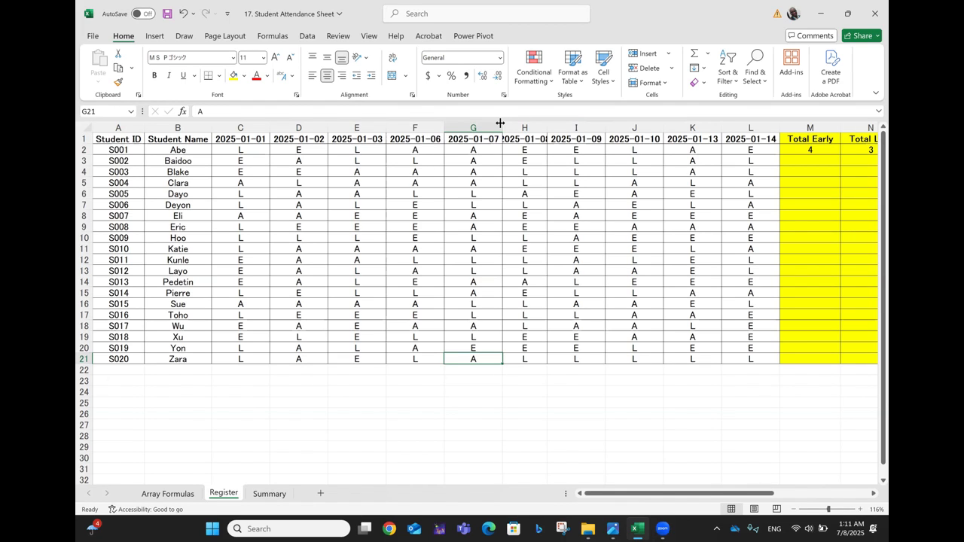
Fit the width of the 2025-01-08 column to its contents so the full date header shows.
double_click(547, 124)
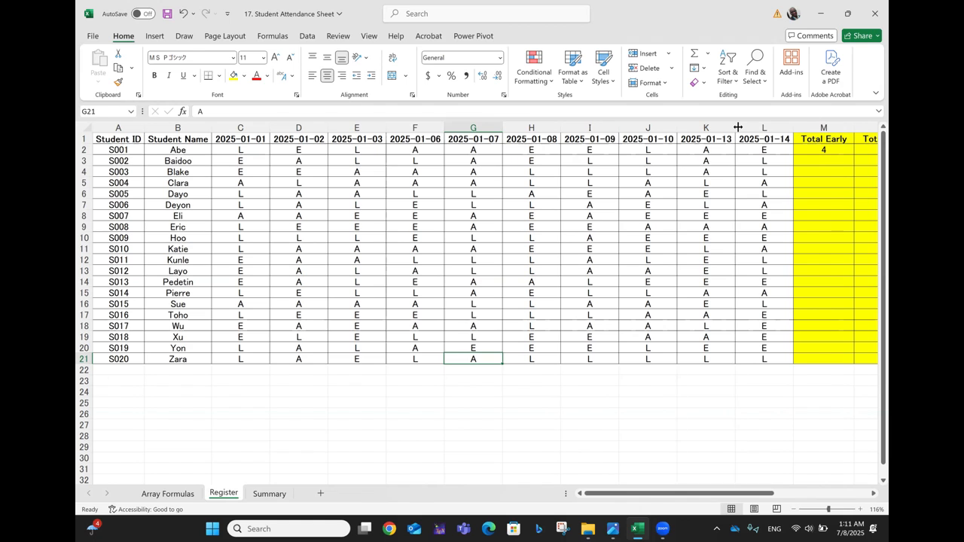
scroll(738, 127, "right", 4)
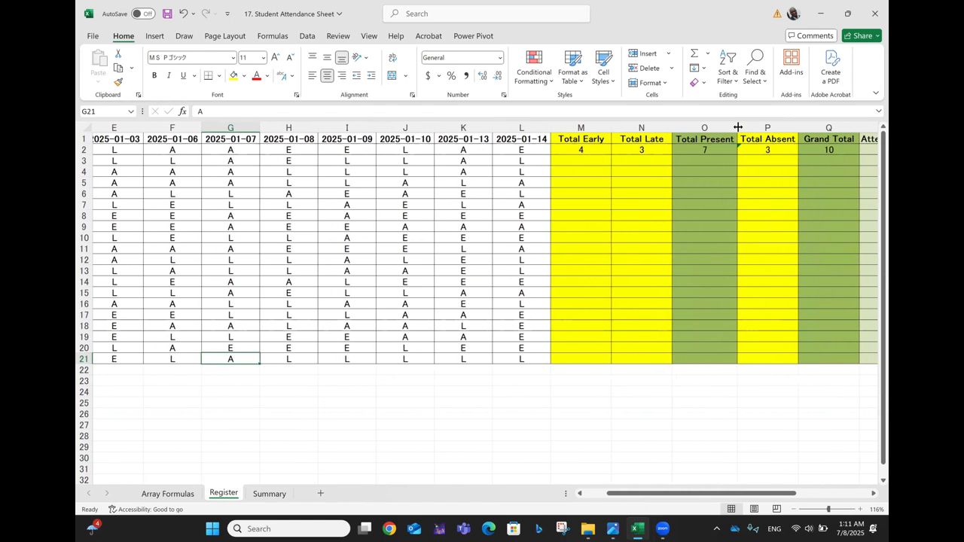
scroll(738, 127, "left", 3)
scroll(738, 127, "left", 2)
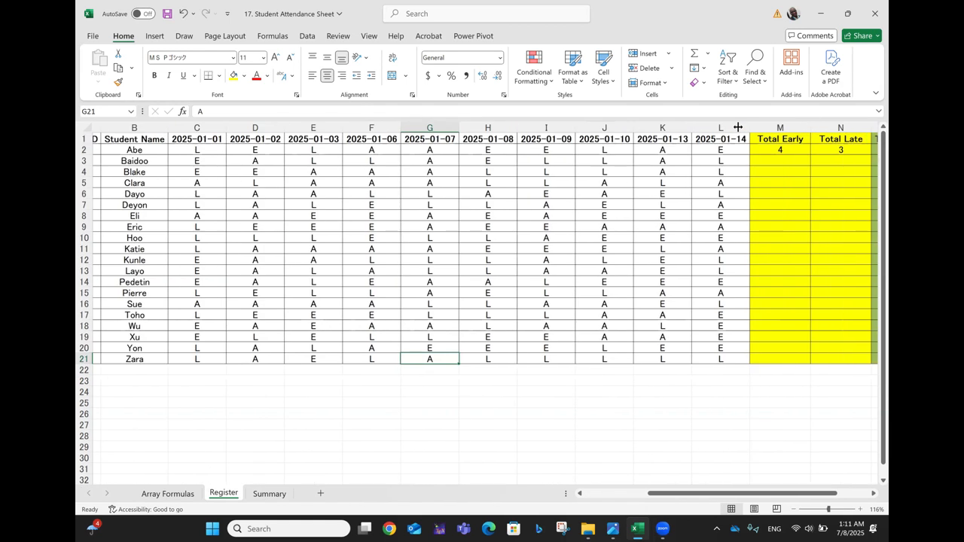
scroll(738, 128, "right", 3)
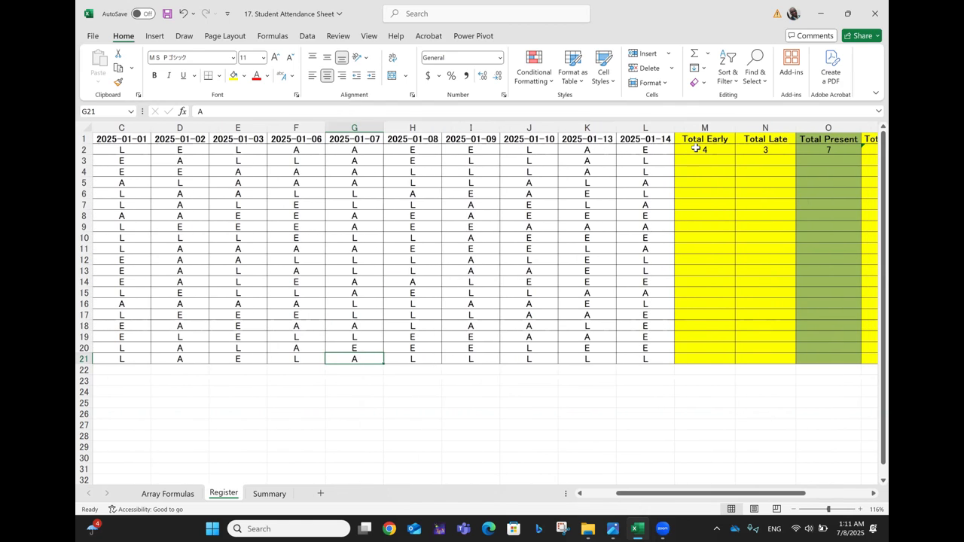
Examine the Total Early, Total Late and Total Present columns of the Register sheet at a larger zoom.
scroll(696, 148, "up", 1, "ctrl")
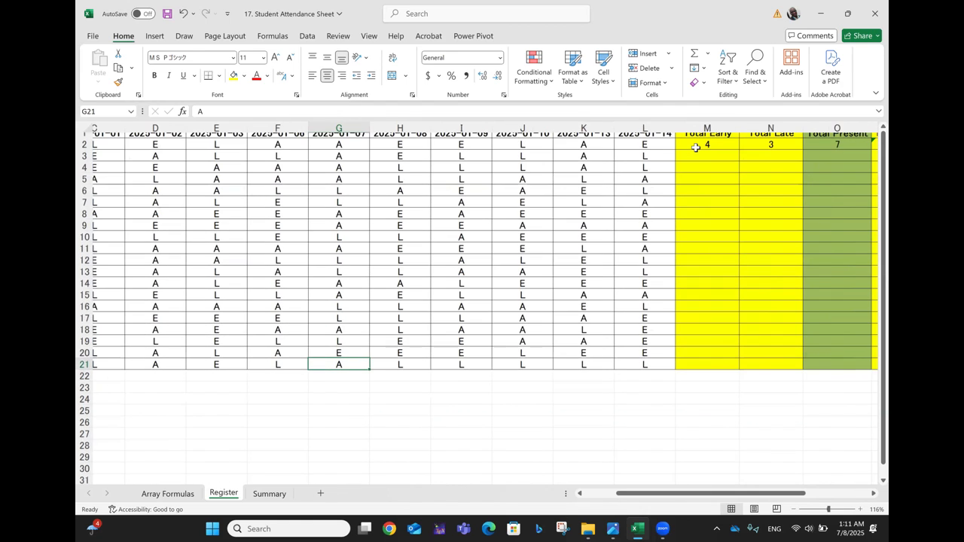
scroll(696, 148, "up", 5, "ctrl")
scroll(695, 151, "up", 2)
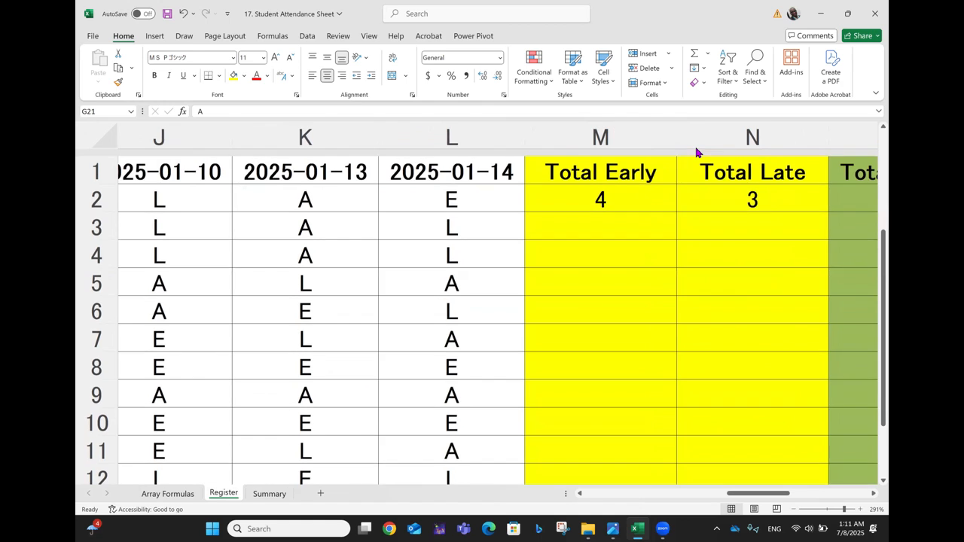
scroll(697, 151, "down", 1)
scroll(696, 150, "right", 1)
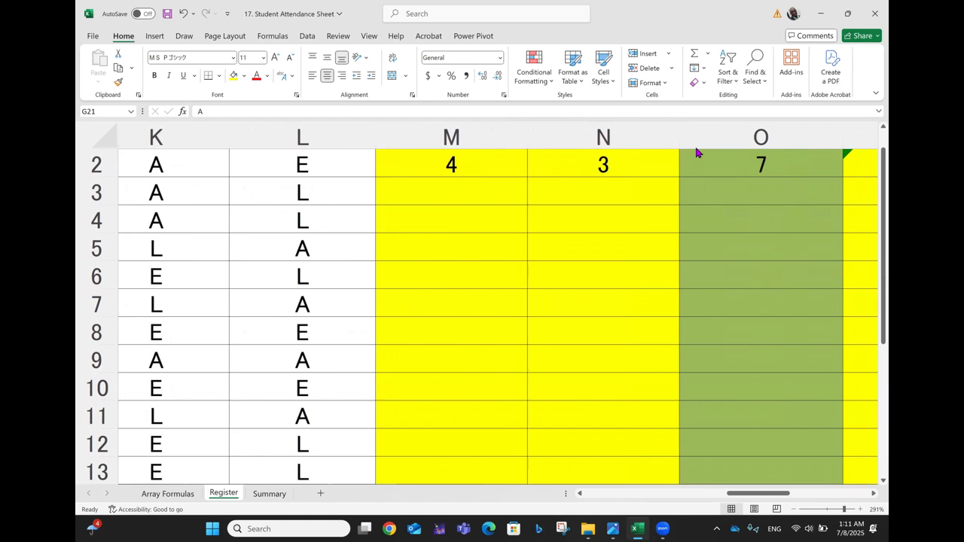
scroll(697, 151, "right", 1)
left_click(268, 305)
left_click_drag(267, 304, 417, 444)
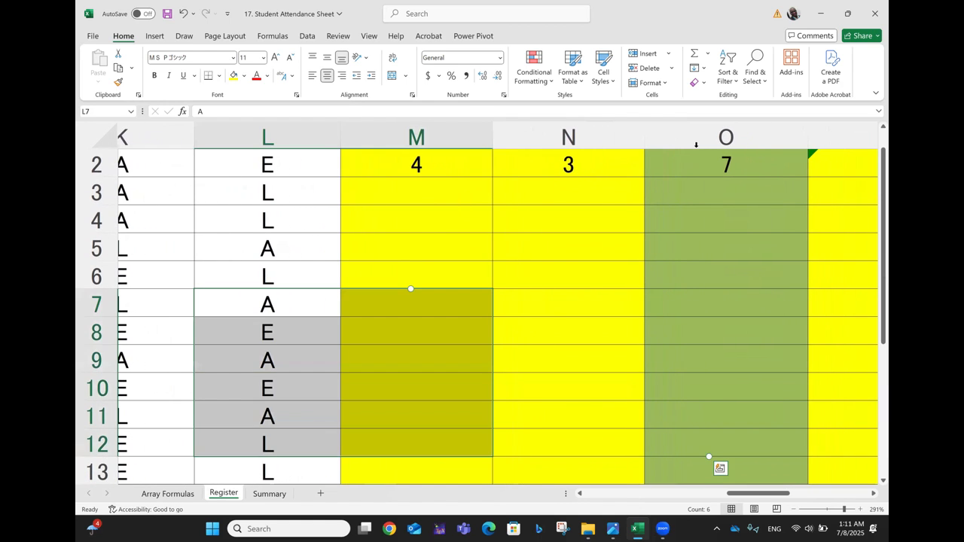
left_click(555, 230)
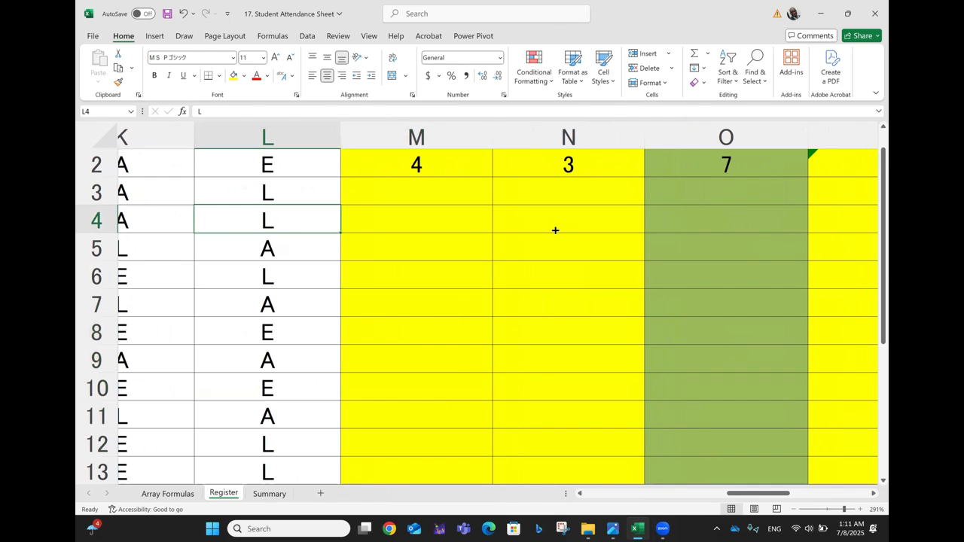
scroll(555, 230, "up", 1)
scroll(527, 196, "left", 1)
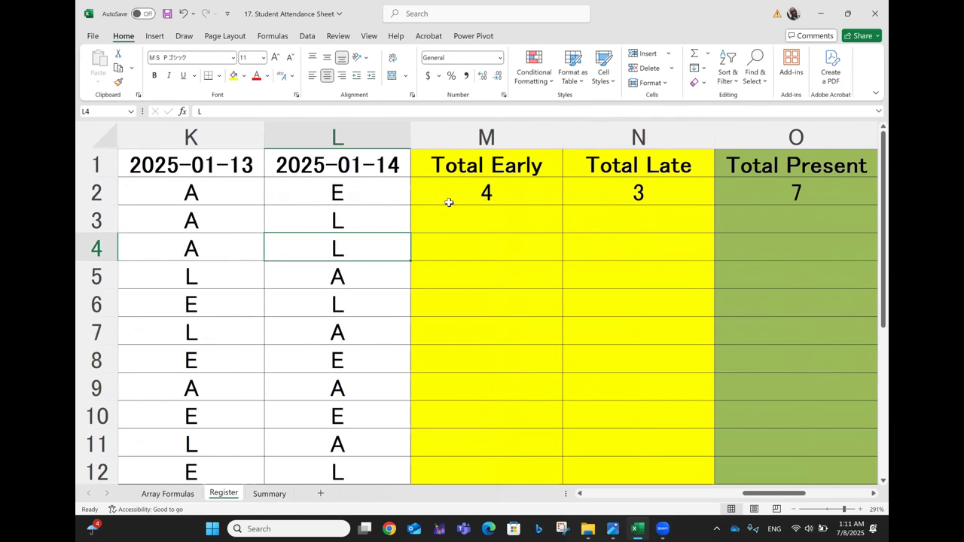
Freeze the first column of the Register sheet so the Student ID column stays in view.
scroll(484, 211, "left", 5)
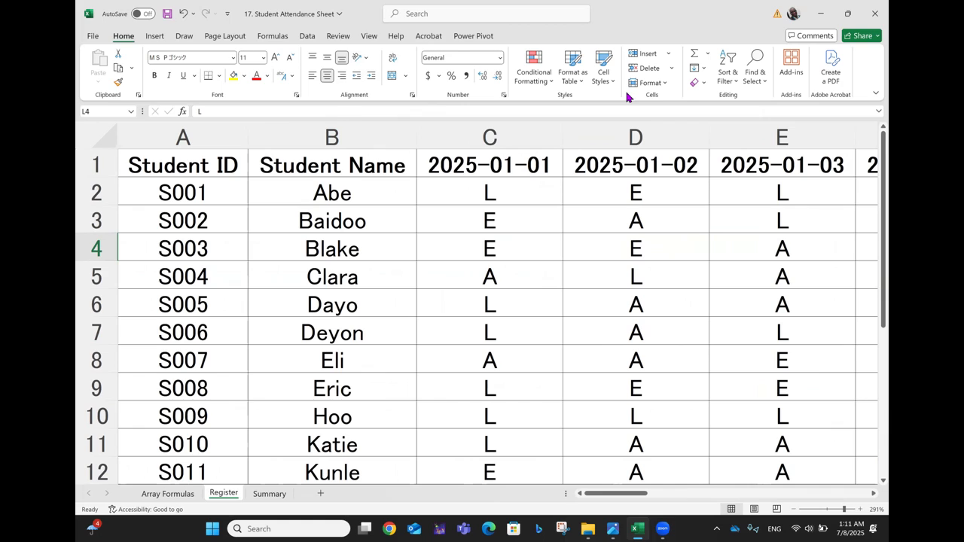
left_click(338, 42)
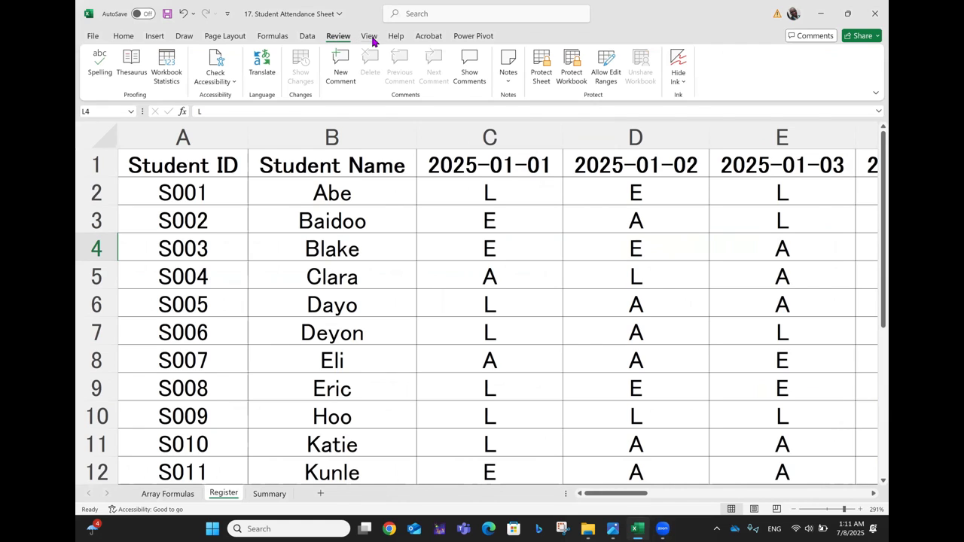
left_click(370, 39)
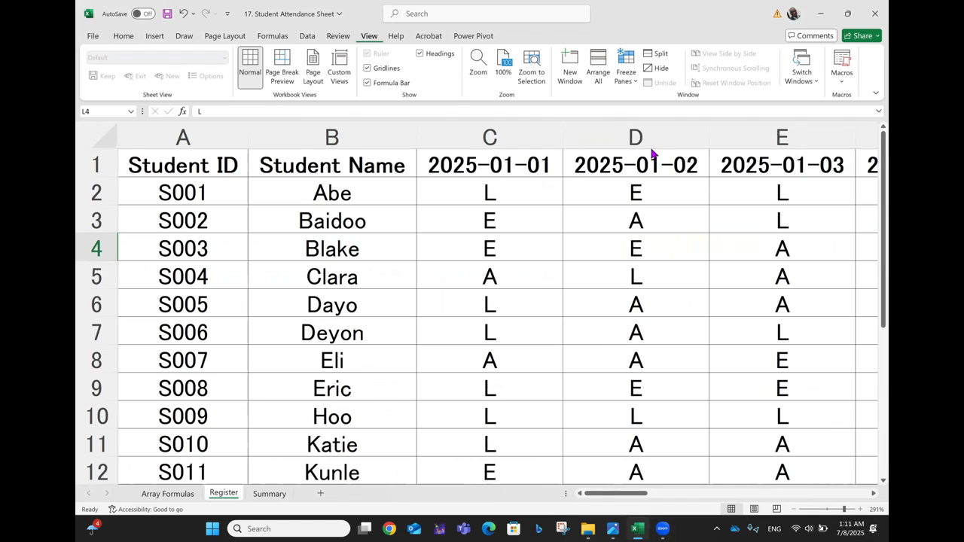
left_click(632, 80)
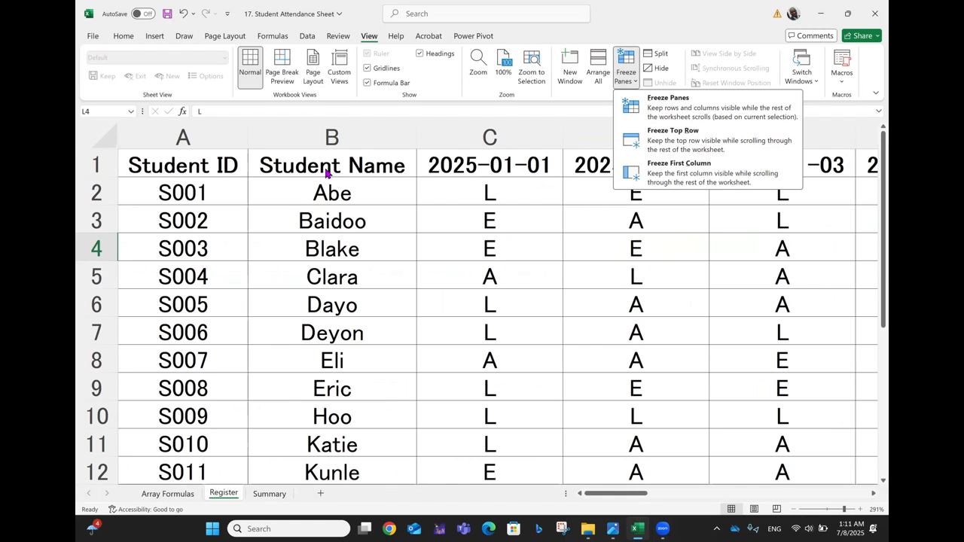
left_click(325, 140)
left_click(325, 140)
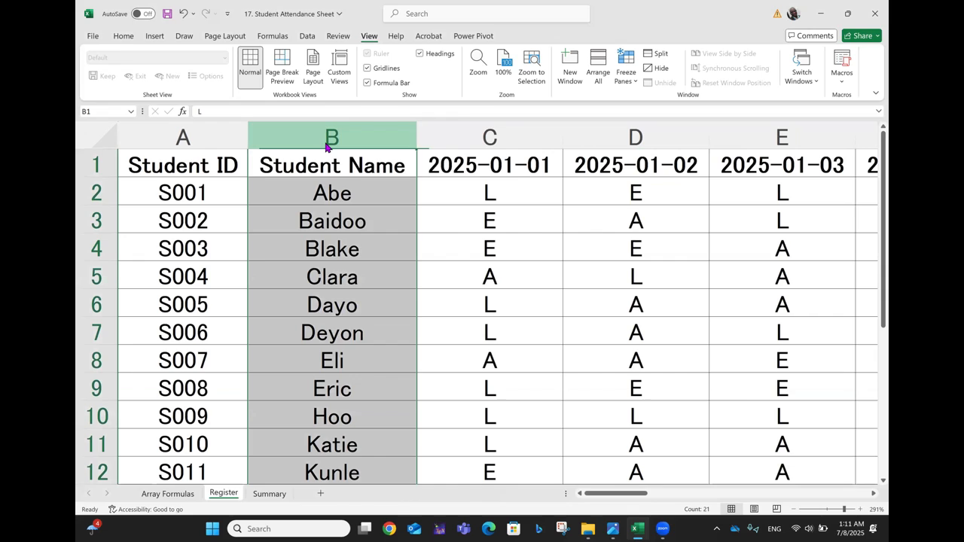
right_click(327, 145)
left_click(626, 80)
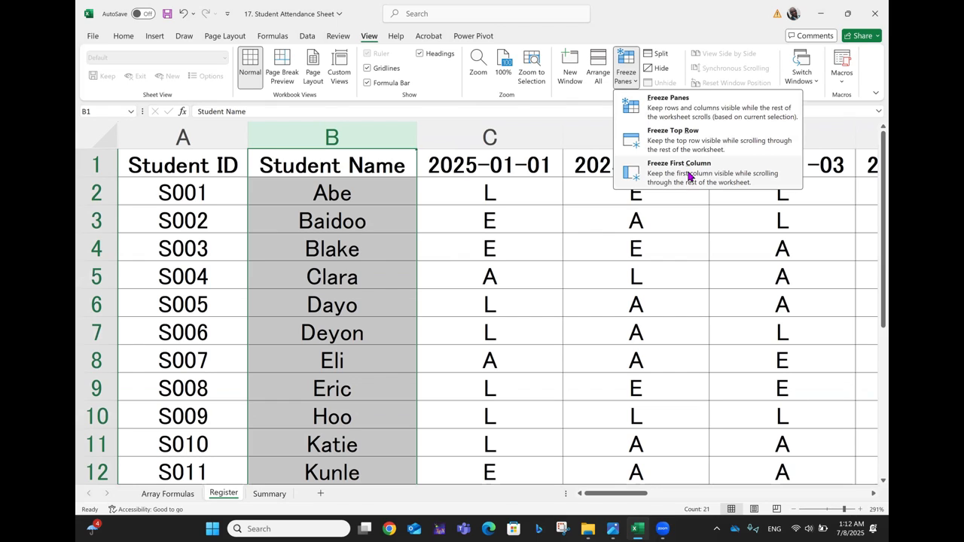
left_click(688, 175)
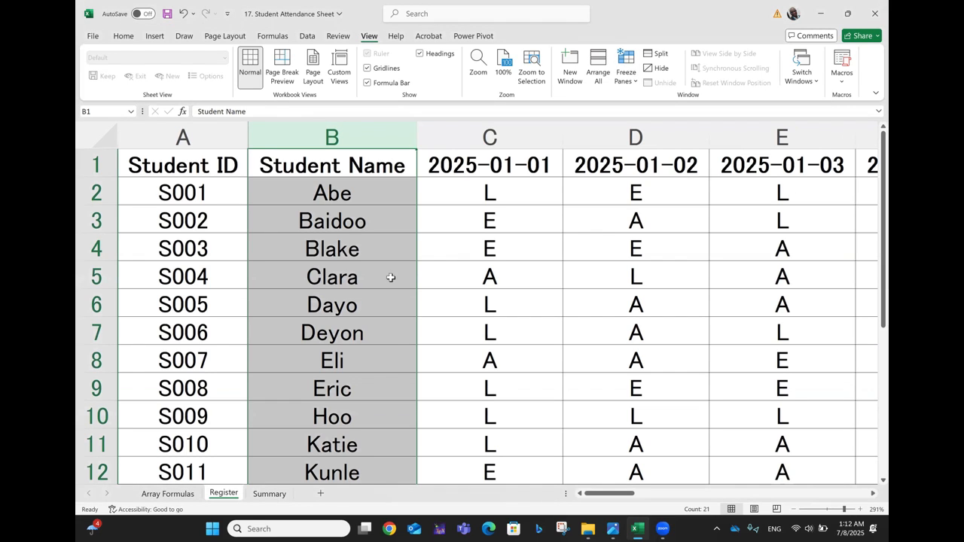
Check the frozen Student ID column by moving along row 5 through the date columns to Grand Total and back to 2025-01-13.
left_click(513, 268)
key("Right")
key("Right")
key("Right")
key("Right")
key("Right")
key("Right")
key("Right")
key("Right")
key("Right")
key("Right")
key("Right")
key("Right")
key("Right")
key("Right")
key("Right")
key("Right")
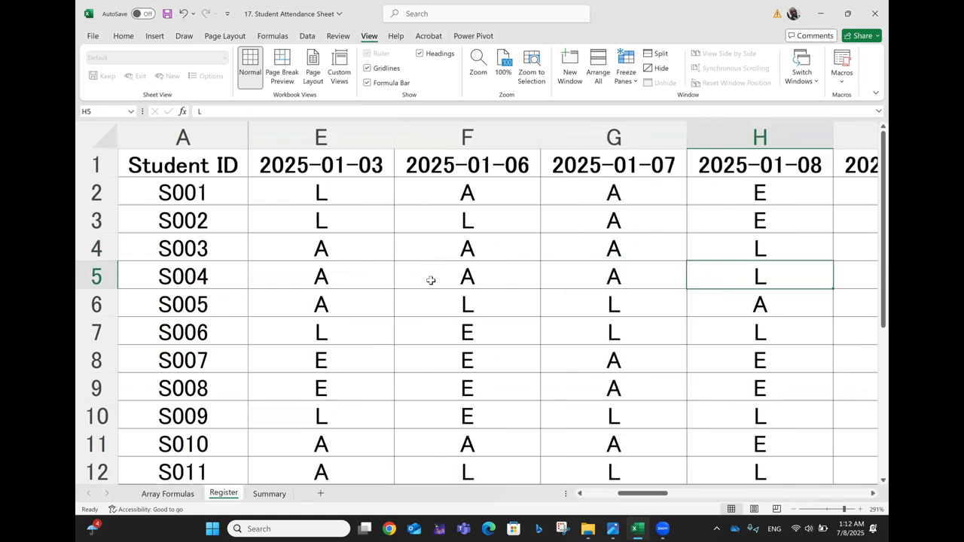
key("Left")
key("Left")
key("Left")
key("Left")
key("Left")
key("Left")
key("Left")
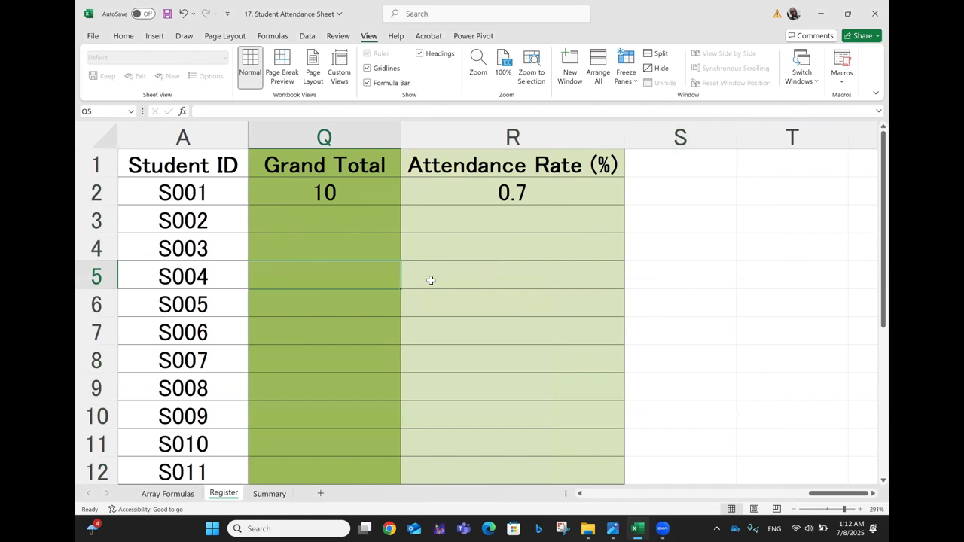
key("Left")
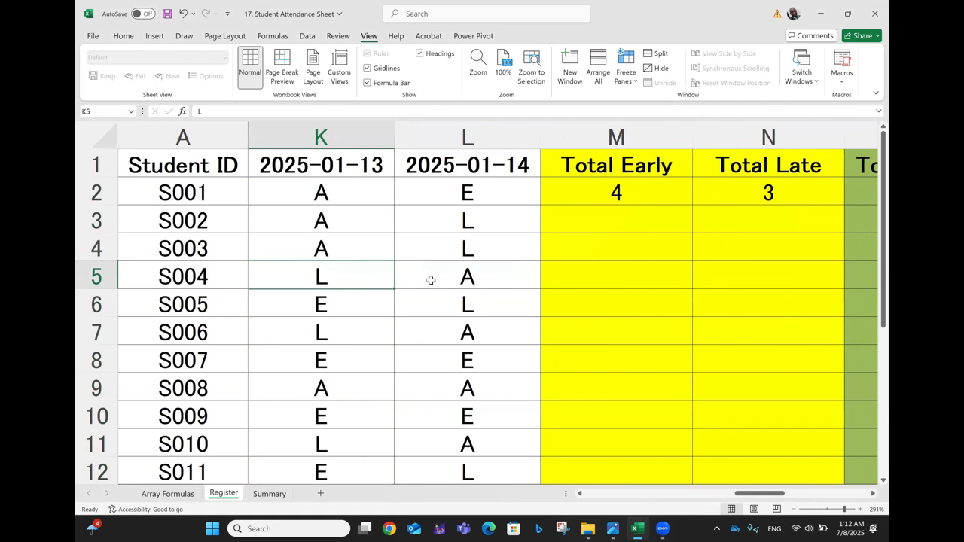
Review the total columns along row 5 up to Grand Total and return to the 2025-01-14 column.
key("Right")
key("Right")
key("Right")
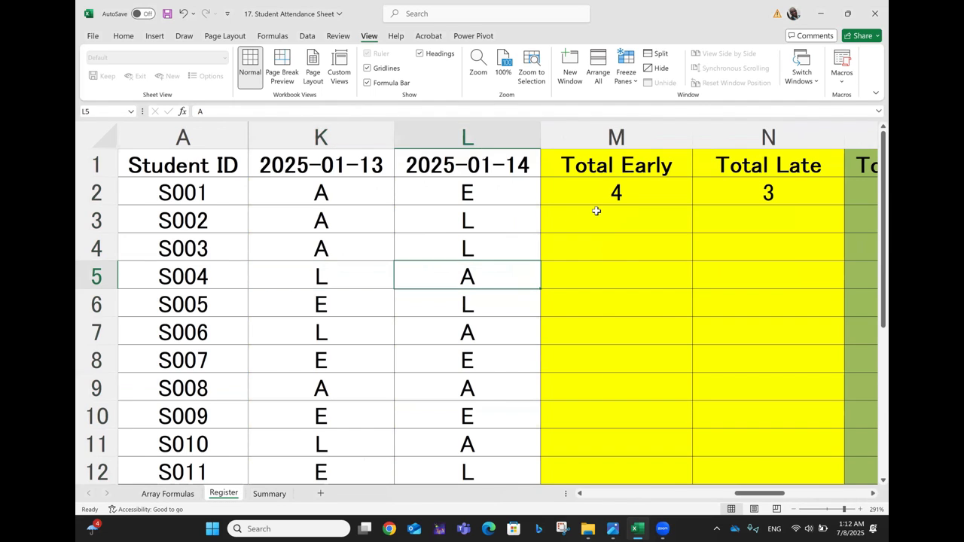
key("Right")
key("Right")
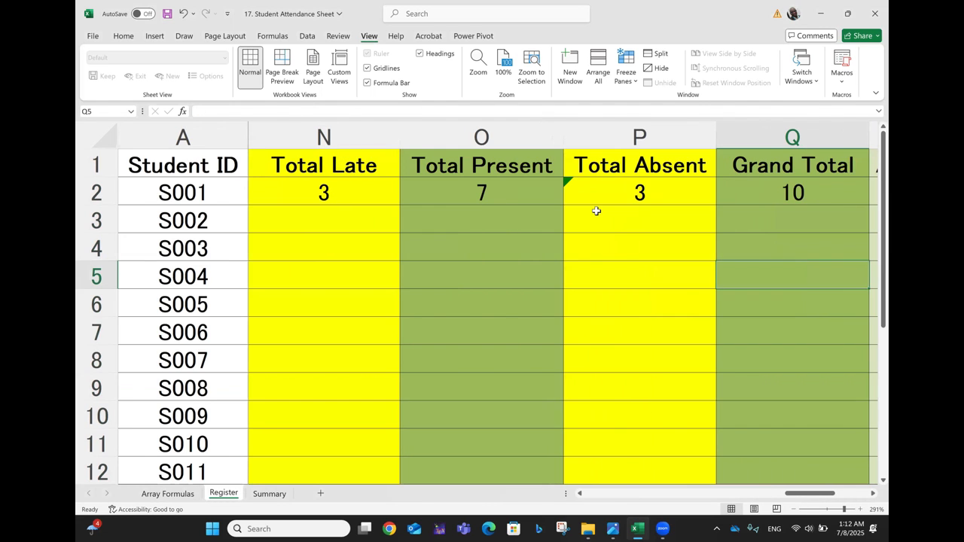
key("Left")
key("Left")
key("Left")
key("Left")
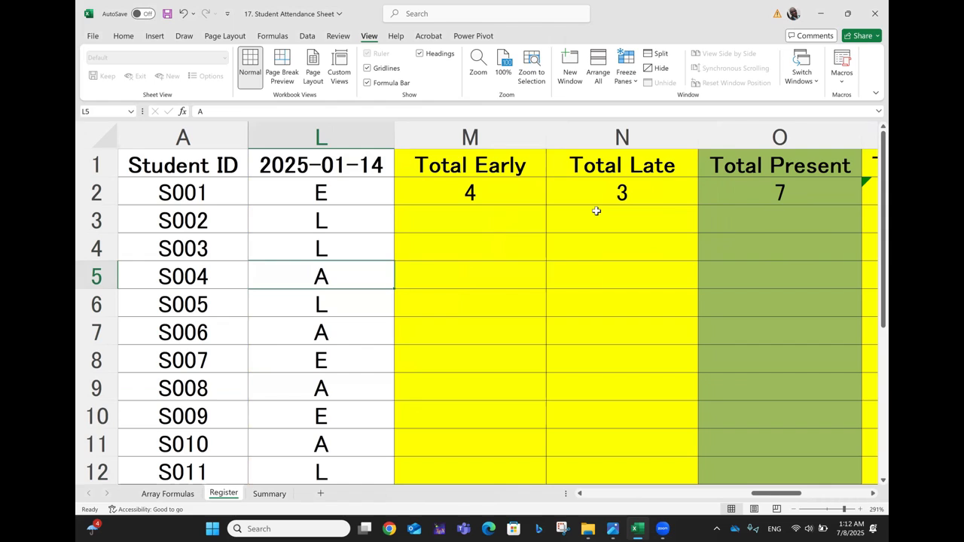
Inspect the COUNTIF formula in the first listed student's Total Early cell, leaving it unchanged.
left_click(491, 196)
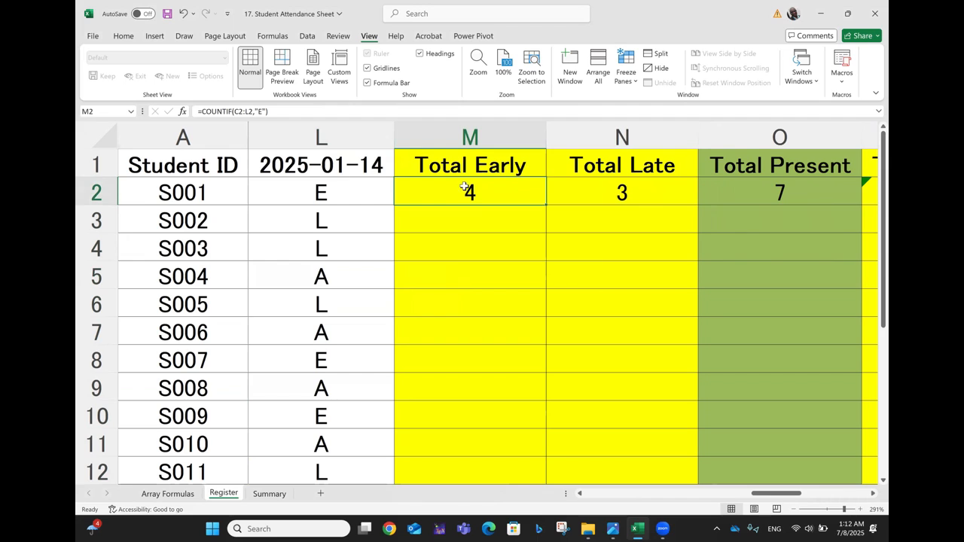
double_click(465, 190)
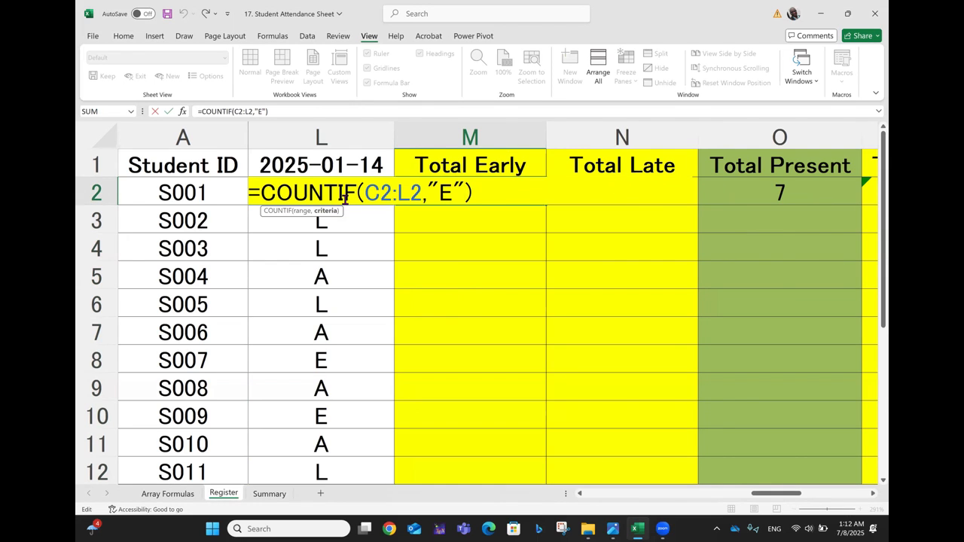
left_click(462, 221)
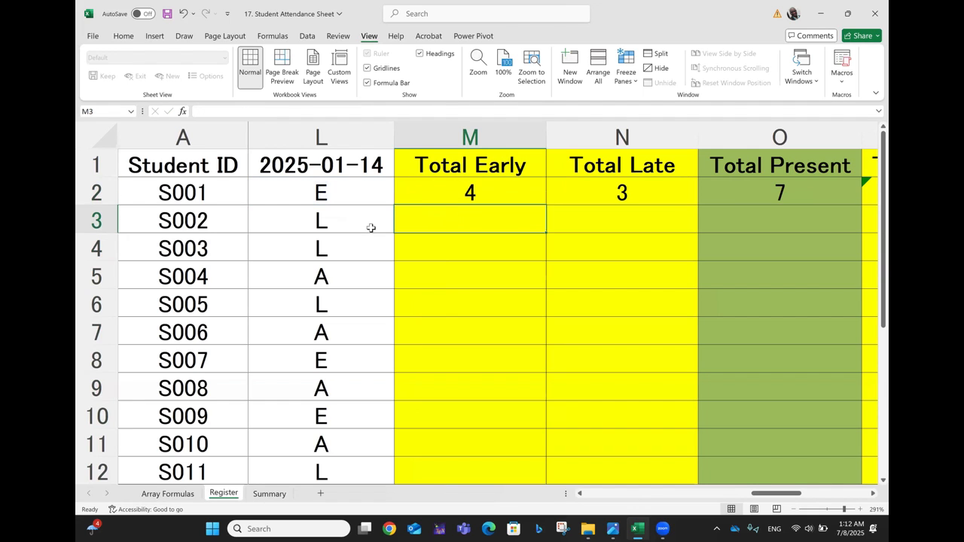
Review the first listed student's attendance codes in row 2 from 2025-01-01 through 2025-01-14, ending at the total columns.
left_click(297, 194)
key("Left")
key("Left")
key("Left")
key("Left")
key("Left")
key("Left")
key("Left")
key("Left")
key("Left")
key("Left")
key("Left")
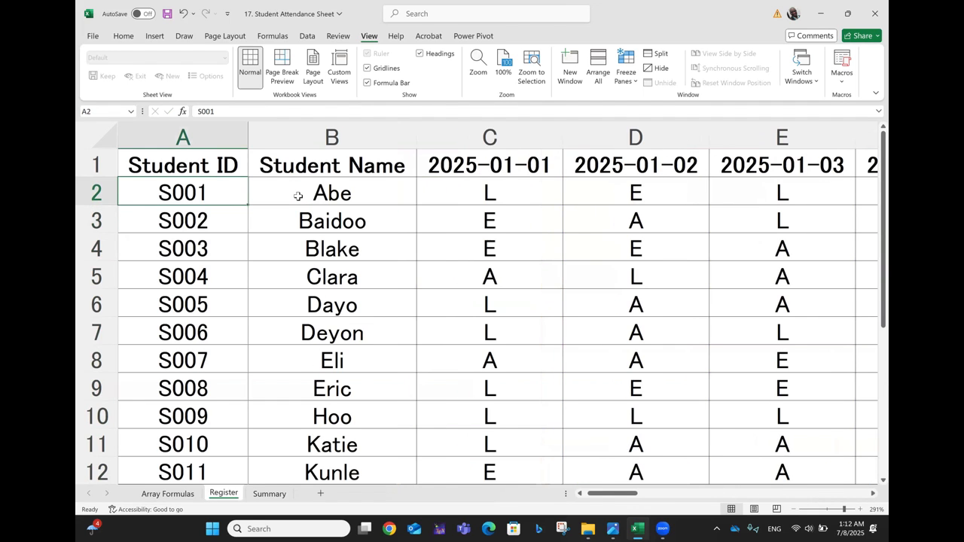
key("Right")
key("Right")
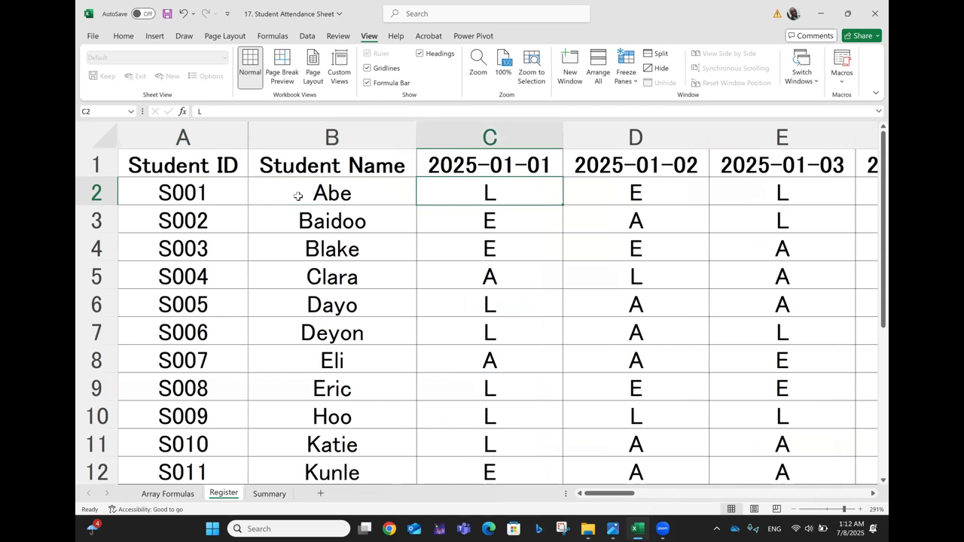
key("Right")
key("Right")
key("Right")
key("Right")
key("Right")
key("Right")
key("Right")
key("Right")
key("Right")
key("Right")
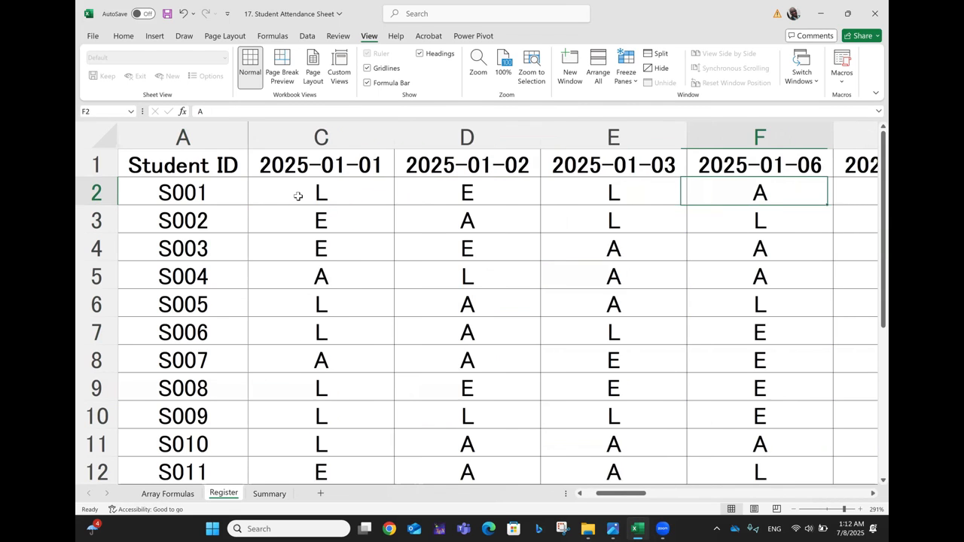
key("Right")
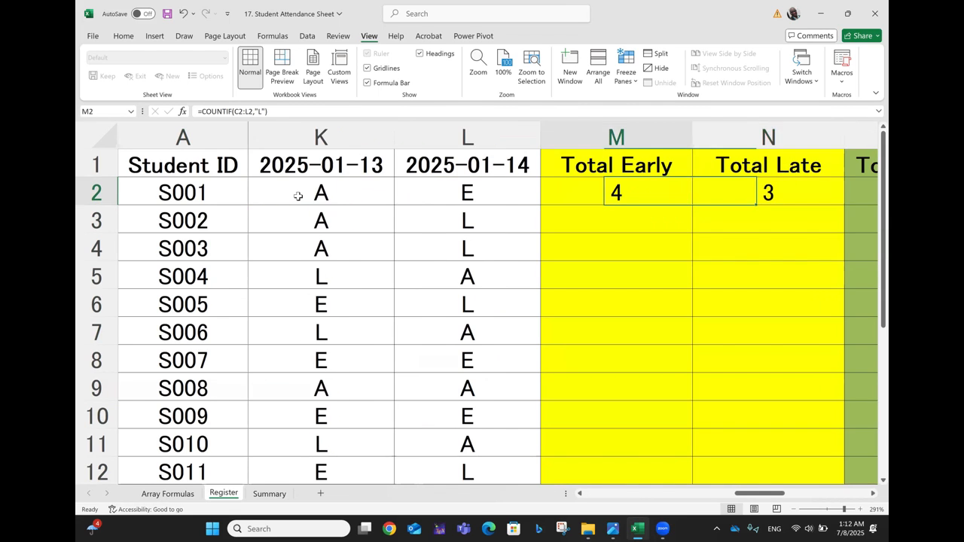
Reopen the Total Early formula in M2 to examine its range and criterion, leaving it unchanged.
key("Left")
key("Left")
key("Right")
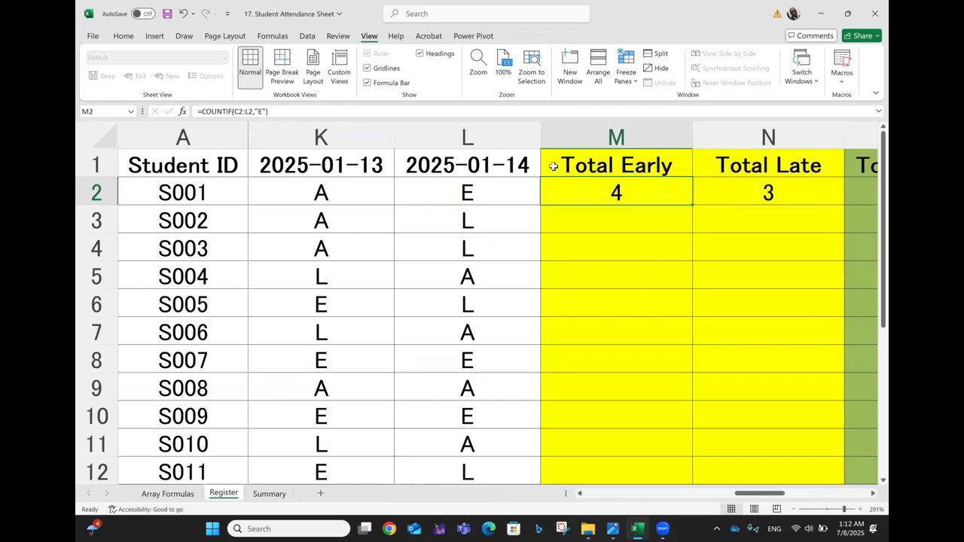
double_click(578, 187)
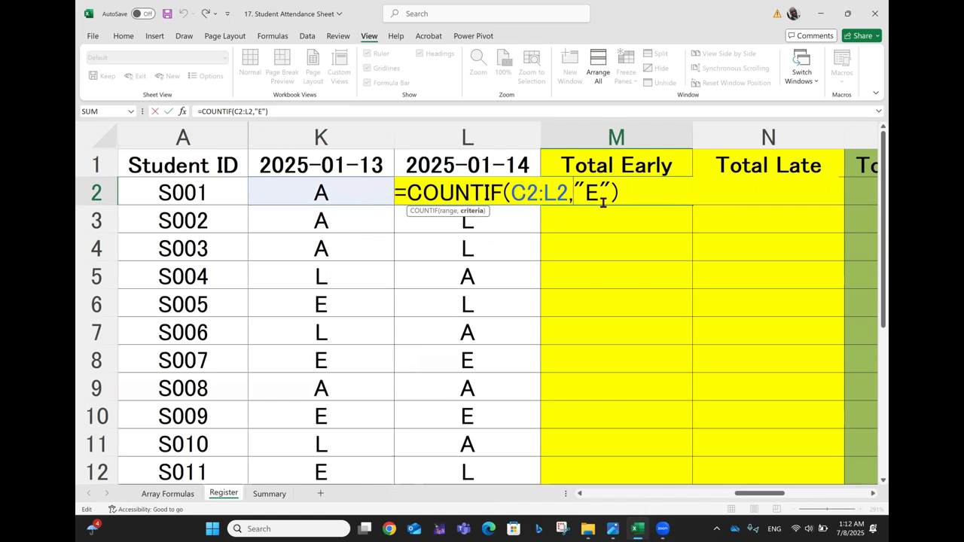
key("Return")
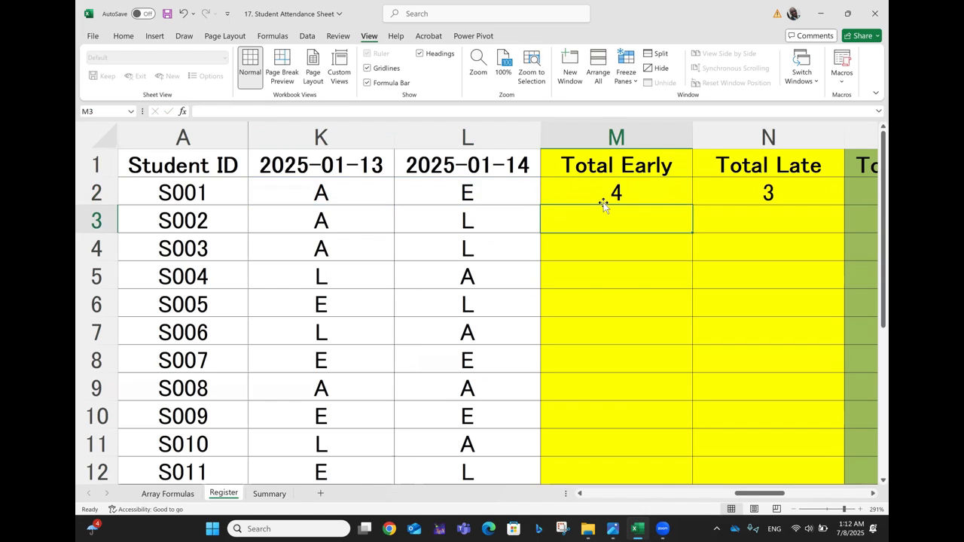
Inspect the range and criterion of the Total Late formula in N2, leaving it unchanged.
left_click(603, 200)
key("Right")
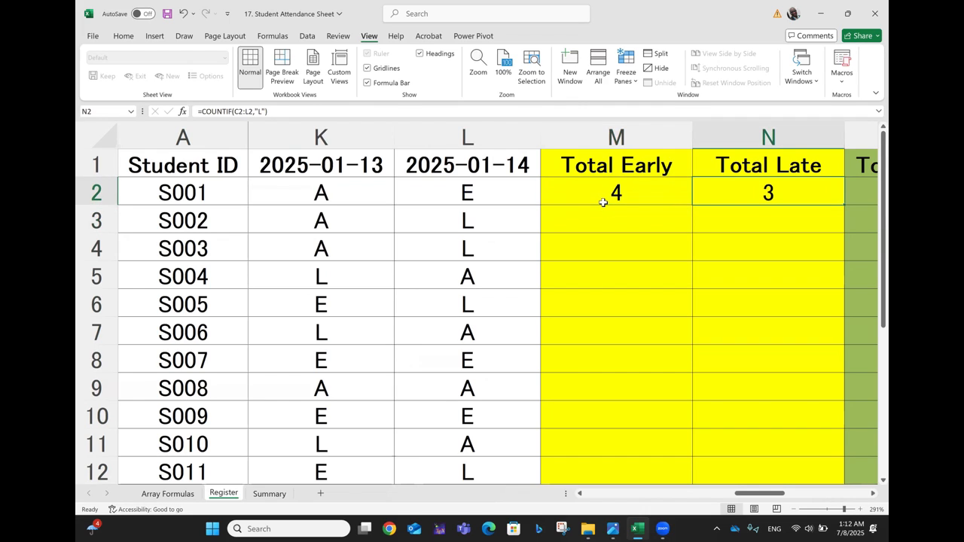
double_click(735, 192)
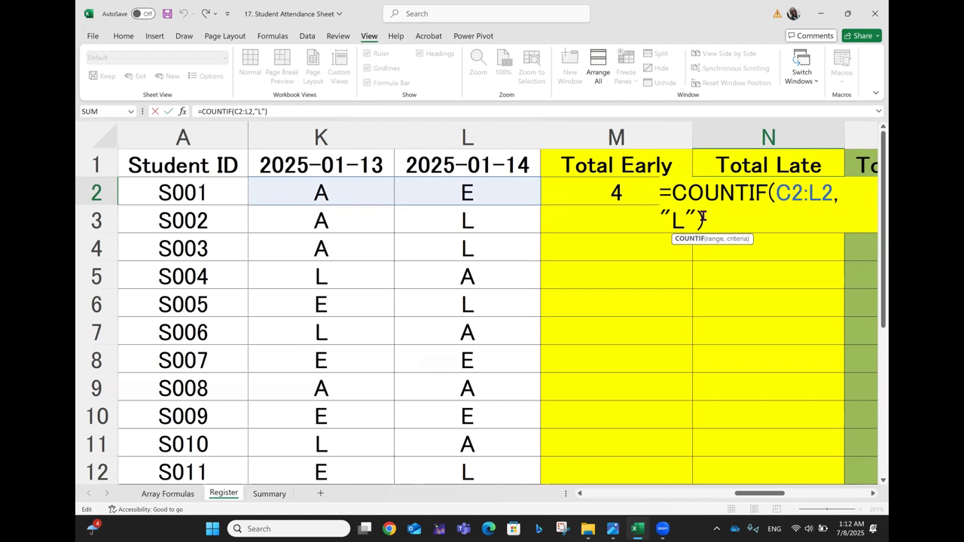
key("Return")
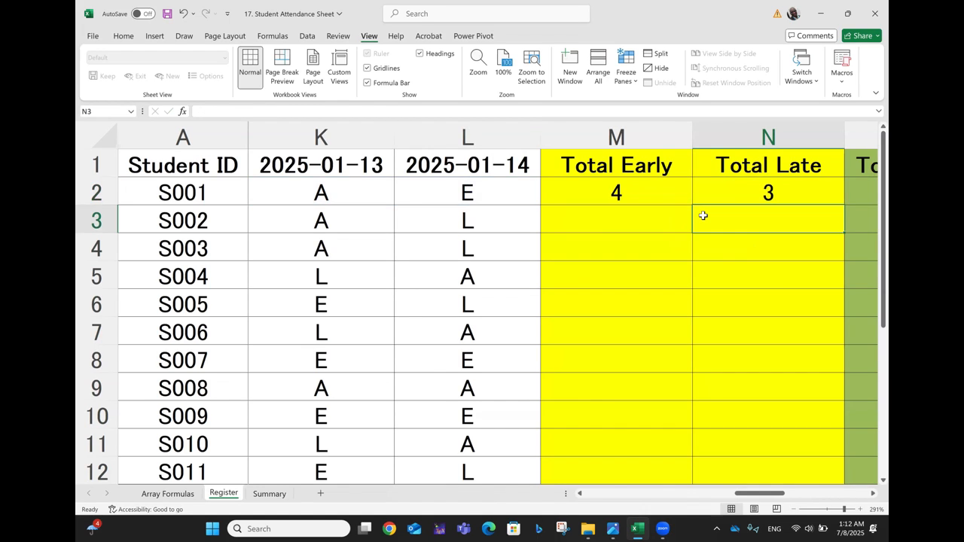
Inspect the first listed student's Total Present formula in O2 and Total Absent formula in P2, leaving both unchanged.
key("Up")
key("Right")
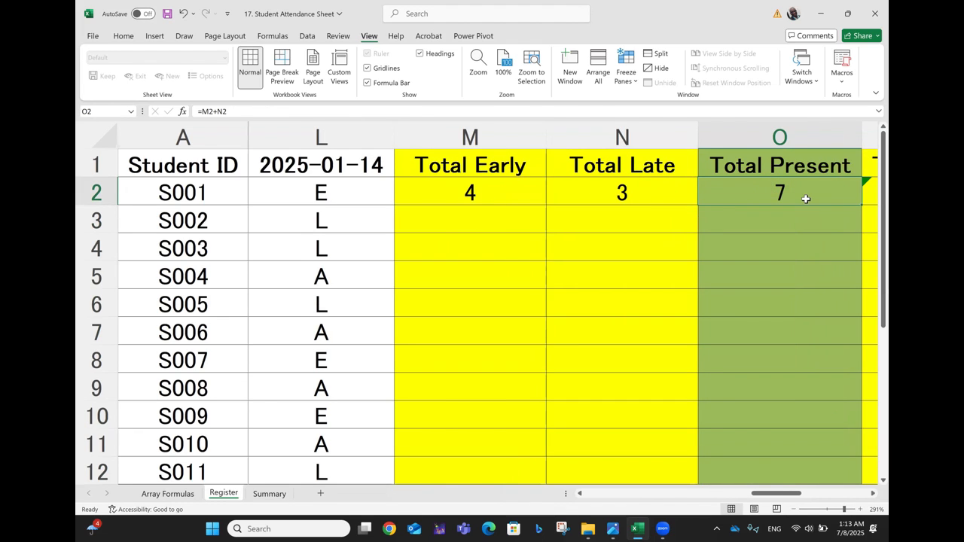
key("Right")
double_click(766, 198)
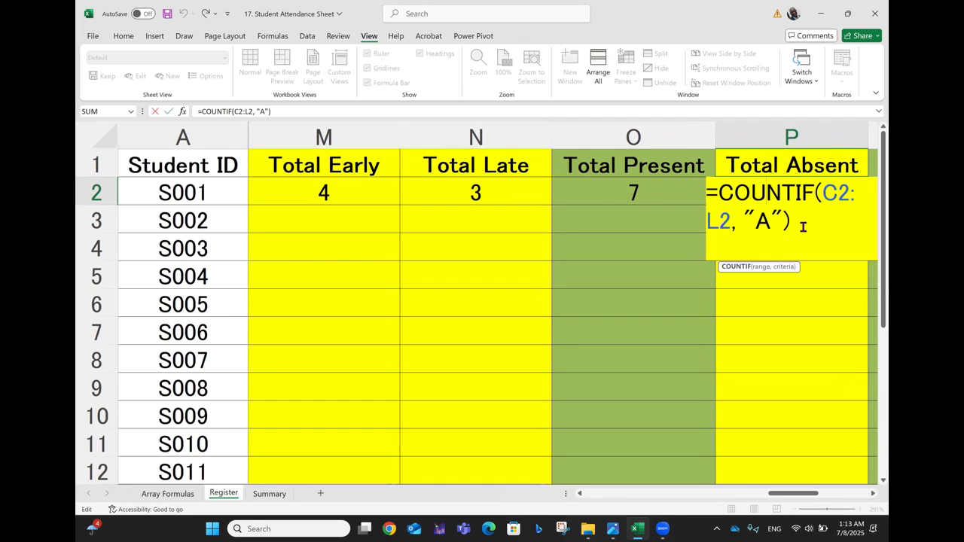
key("Return")
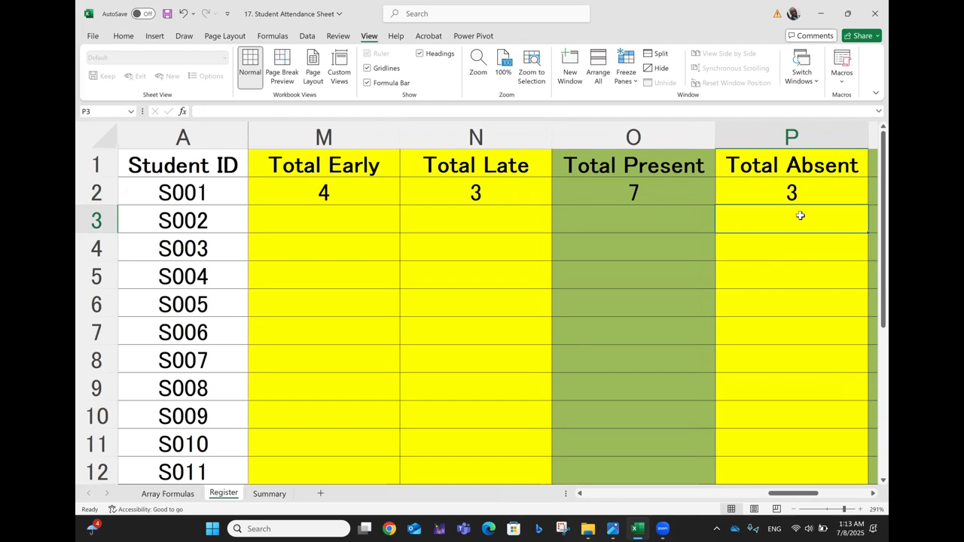
Examine the Grand Total formula in Q2 together with the row 2 totals that feed it.
key("Up")
key("Right")
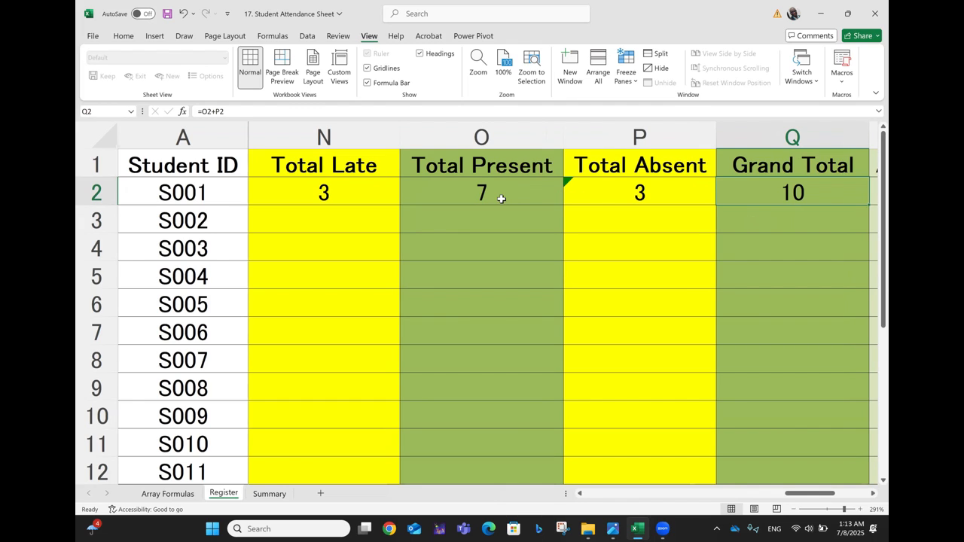
left_click(326, 196)
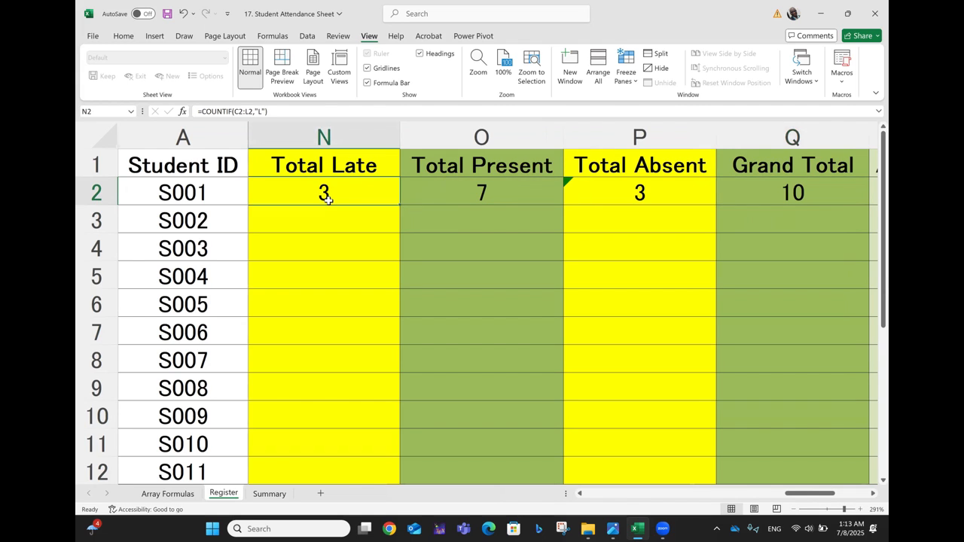
key("Right")
key("Left")
key("Left")
key("Right")
key("Right")
key("Right")
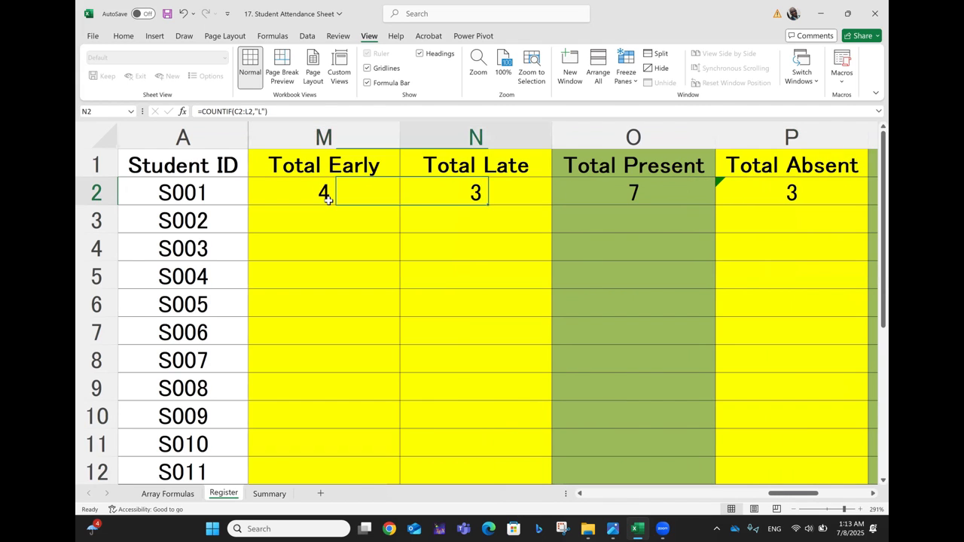
key("Right")
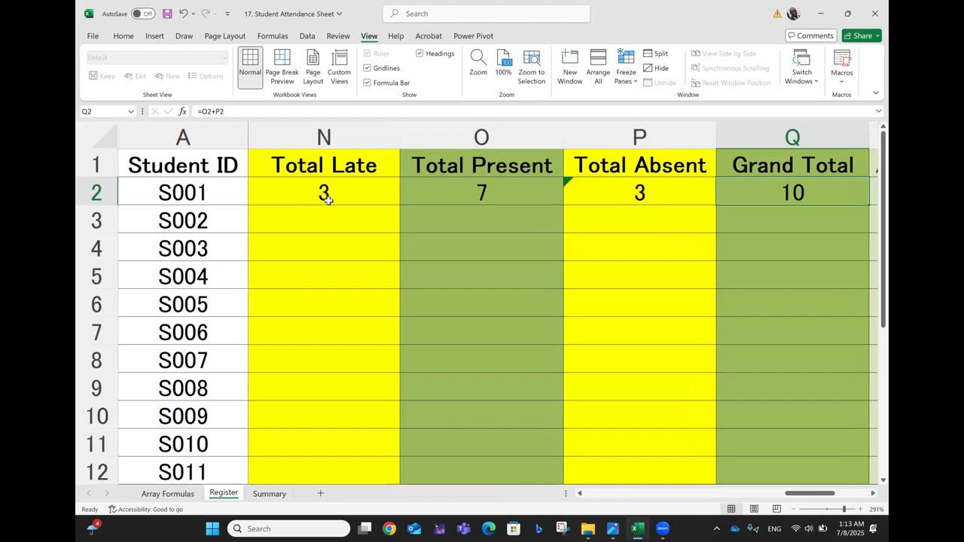
scroll(326, 196, "right", 2)
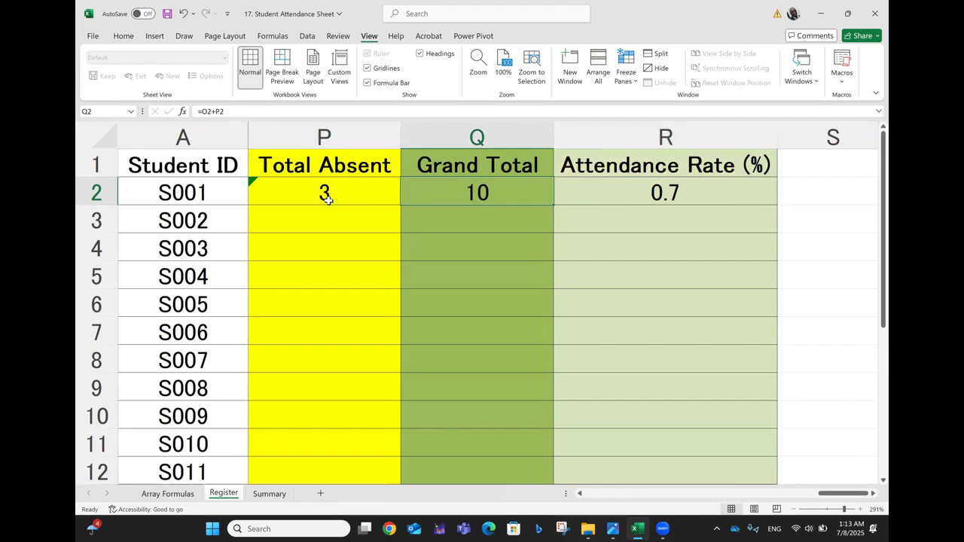
Examine the Attendance Rate formula in R2, going back over the row 2 totals to the 2025-01-14 column.
key("Right")
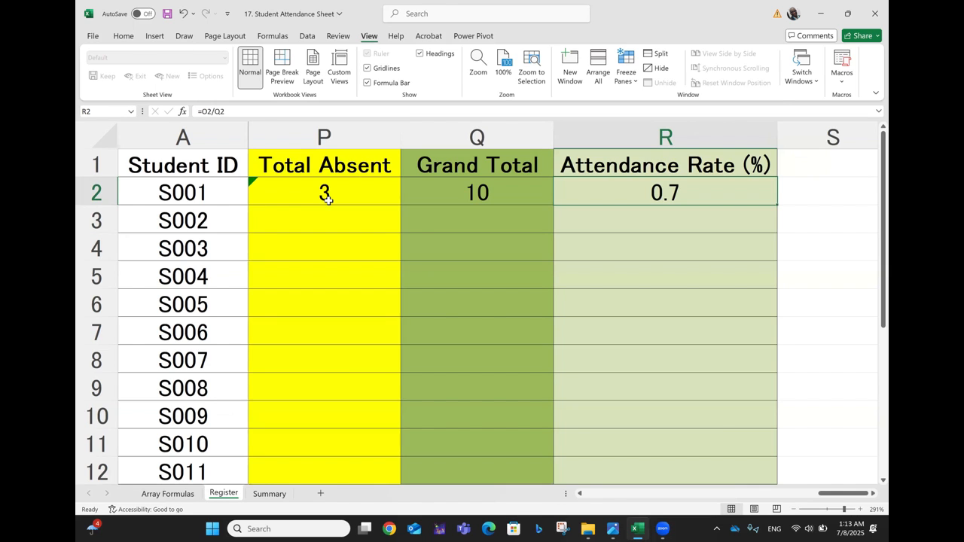
key("Left")
key("Left")
key("Left")
key("Left")
key("Right")
key("Right")
key("Right")
key("Right")
key("Right")
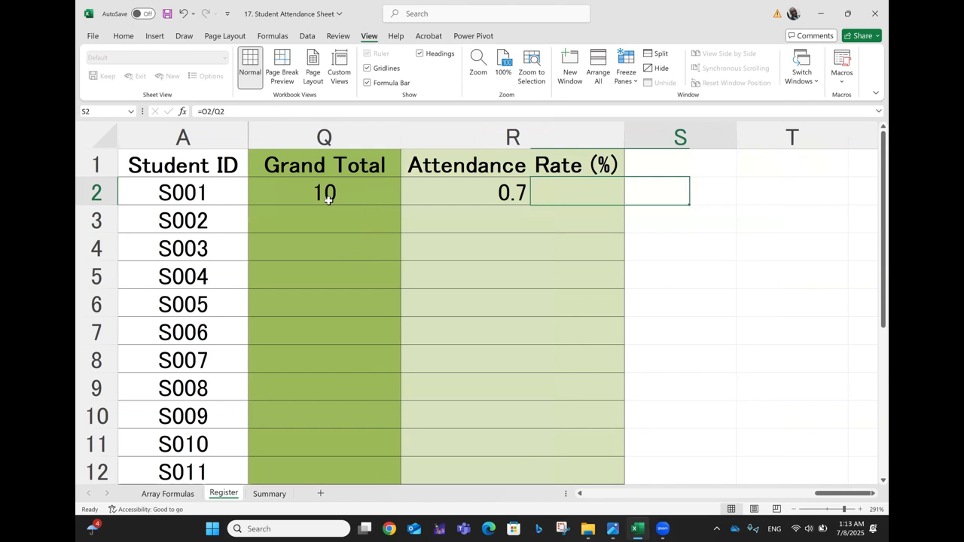
key("Left")
key("Left")
key("Left")
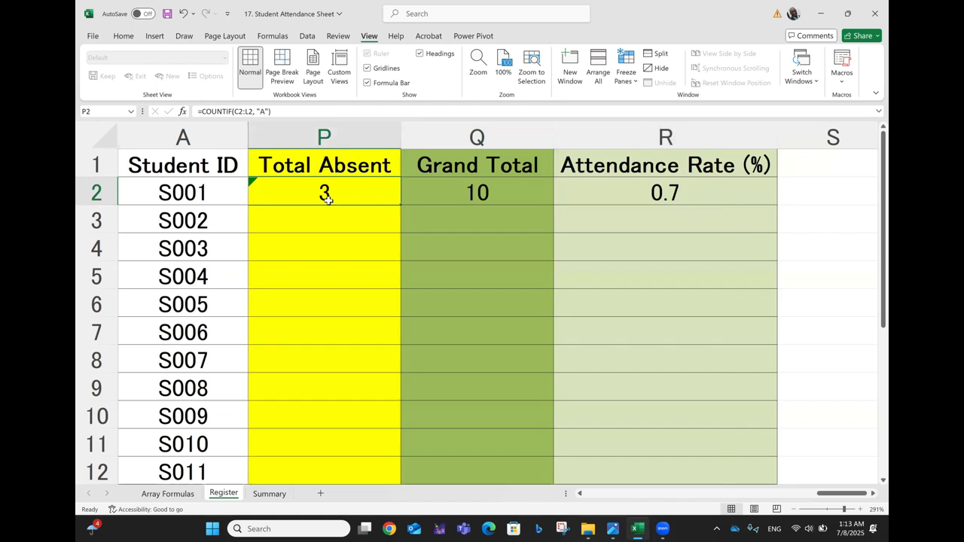
key("Left")
key("Left")
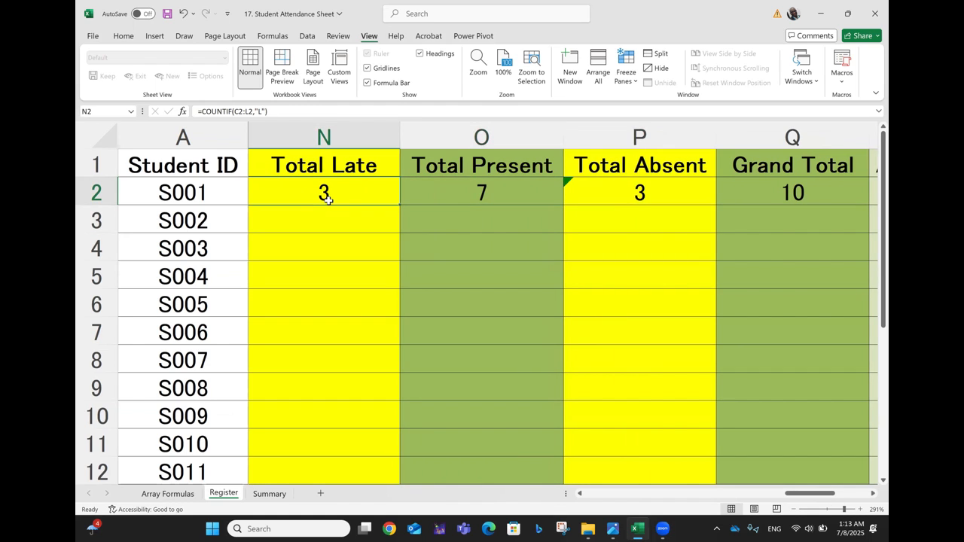
key("Left")
key("Left")
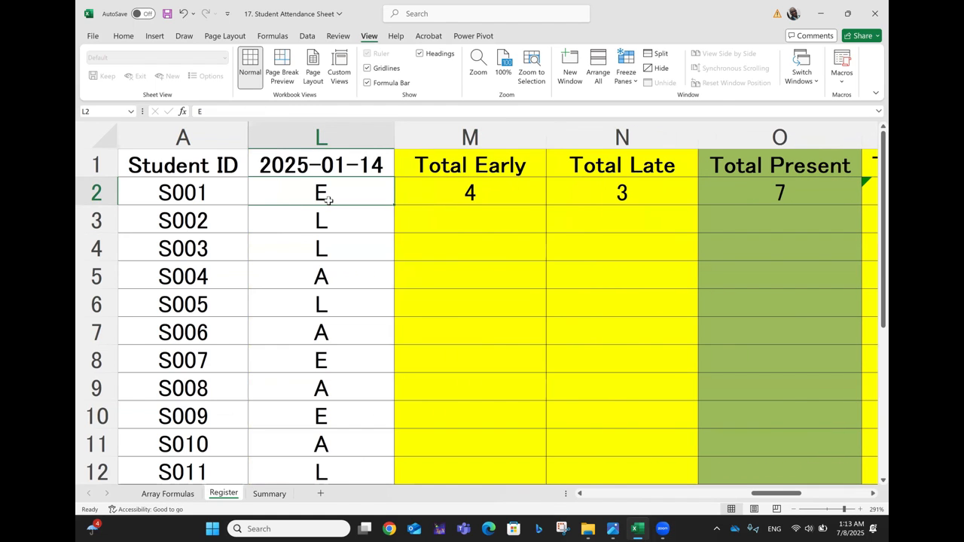
Fill the Total Early formula from M2 down to M21 for all listed students.
left_click(455, 188)
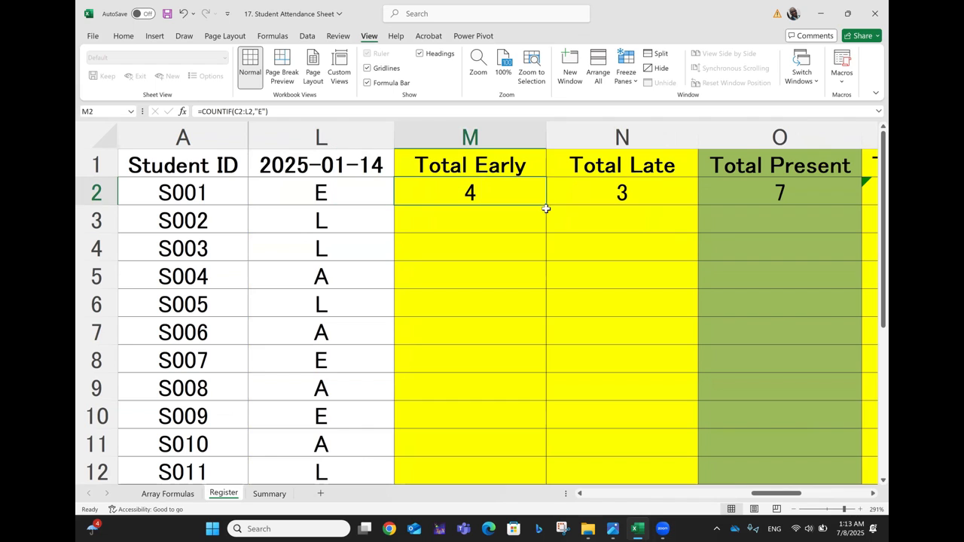
left_click_drag(545, 203, 520, 395)
key("Up")
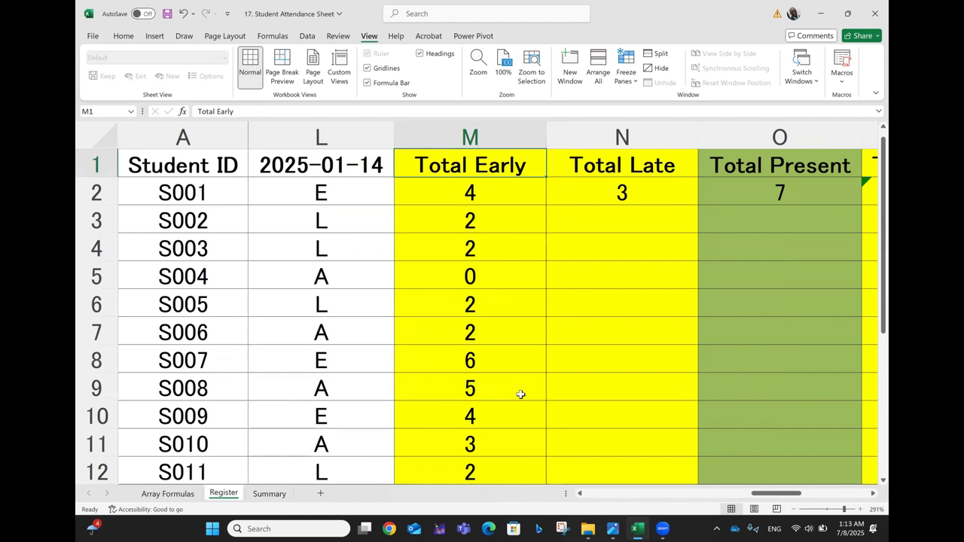
Fill the Total Late formula from N2 down to N21 for all listed students.
key("Right")
left_click(626, 198)
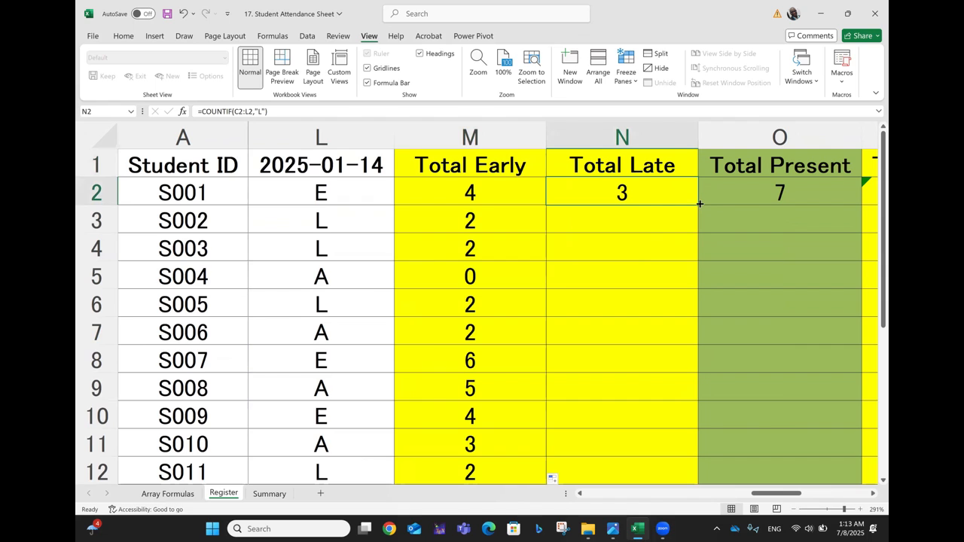
left_click_drag(700, 203, 651, 457)
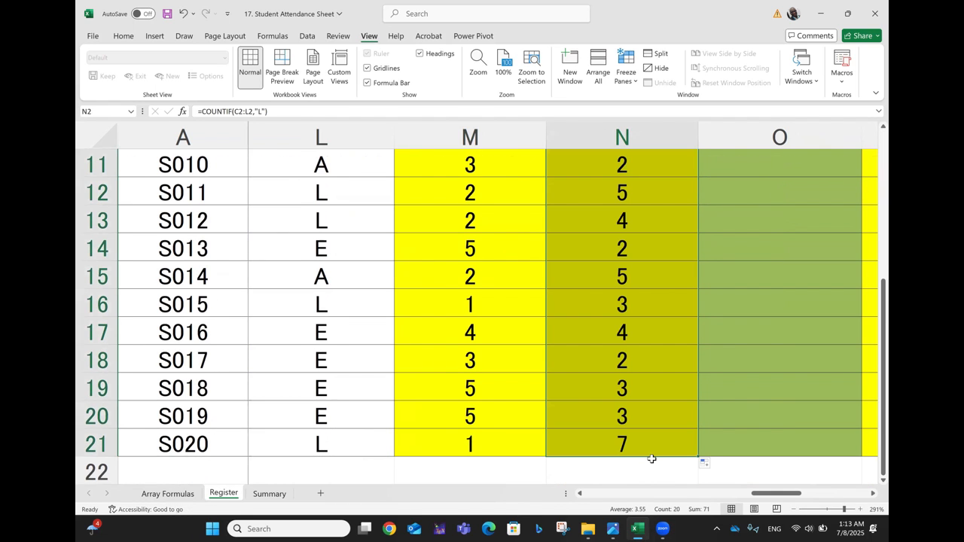
key("ctrl+Up")
key("Right")
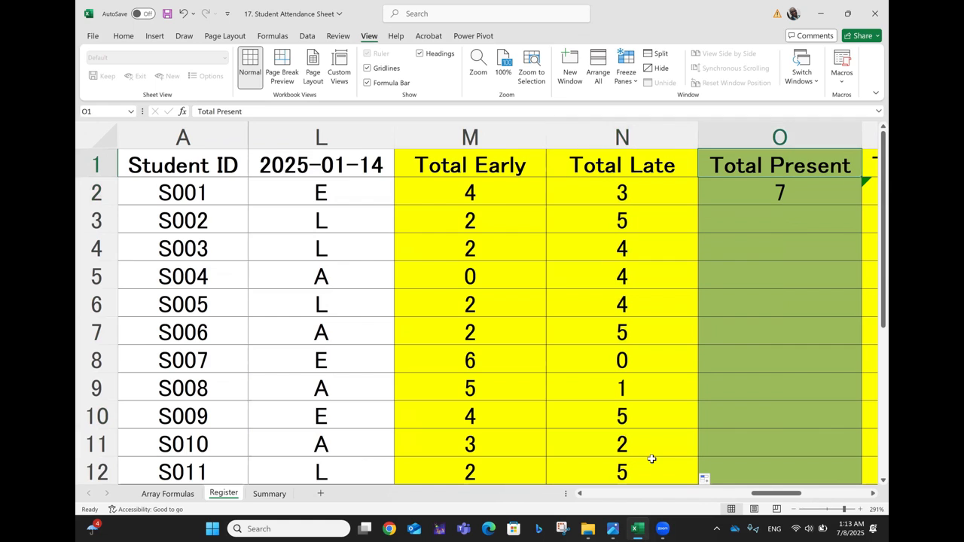
Fill the Total Present formula from O2 down to O21 for all listed students.
left_click(763, 191)
left_click_drag(863, 205, 825, 434)
key("Up")
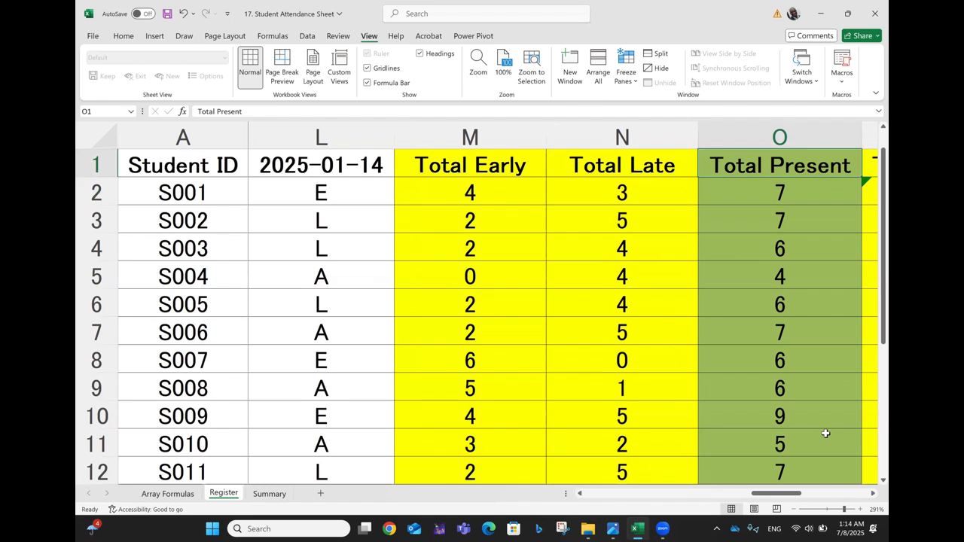
Check the copied Total Present formulas, tracing the attendance codes in row 10 across to its totals.
key("Down")
key("Down")
key("Down")
key("Down")
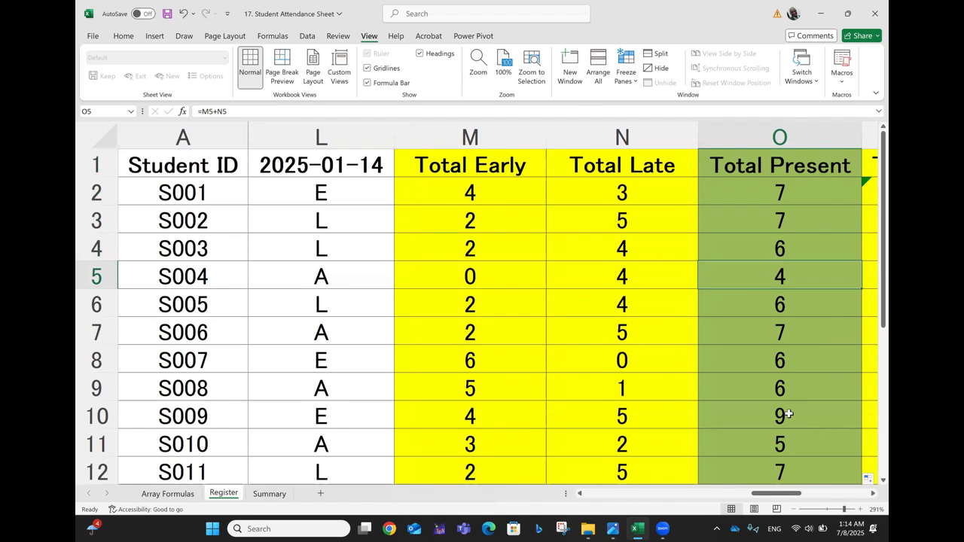
left_click(769, 418)
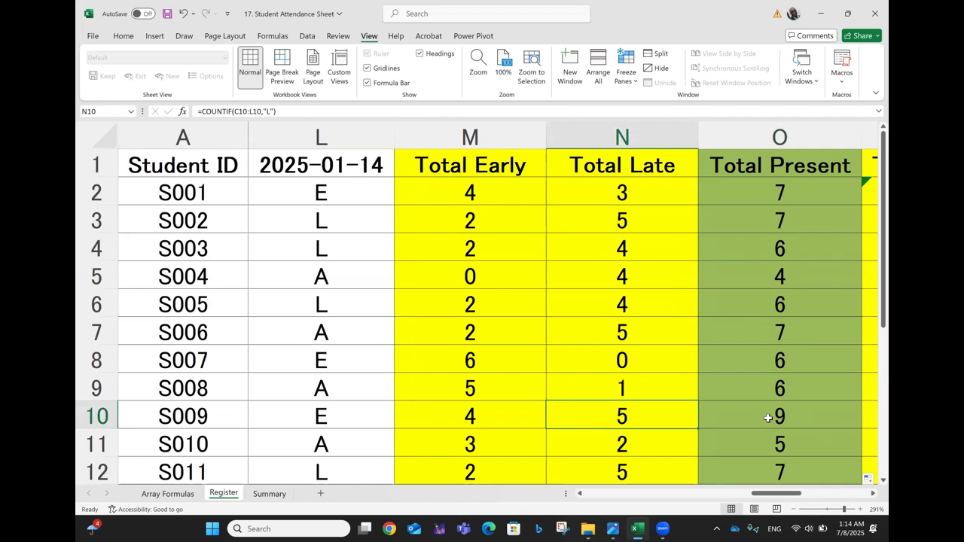
key("ctrl+Left")
key("Right")
key("Right")
key("Right")
key("Right")
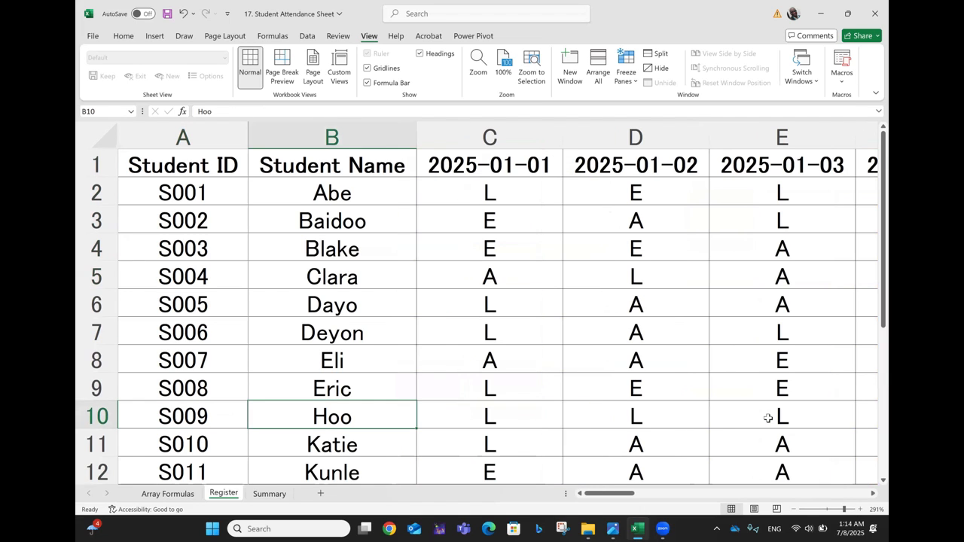
key("Right")
key("Right")
key("Right")
key("Right")
key("Right")
key("Right")
key("Right")
key("Right")
key("Right")
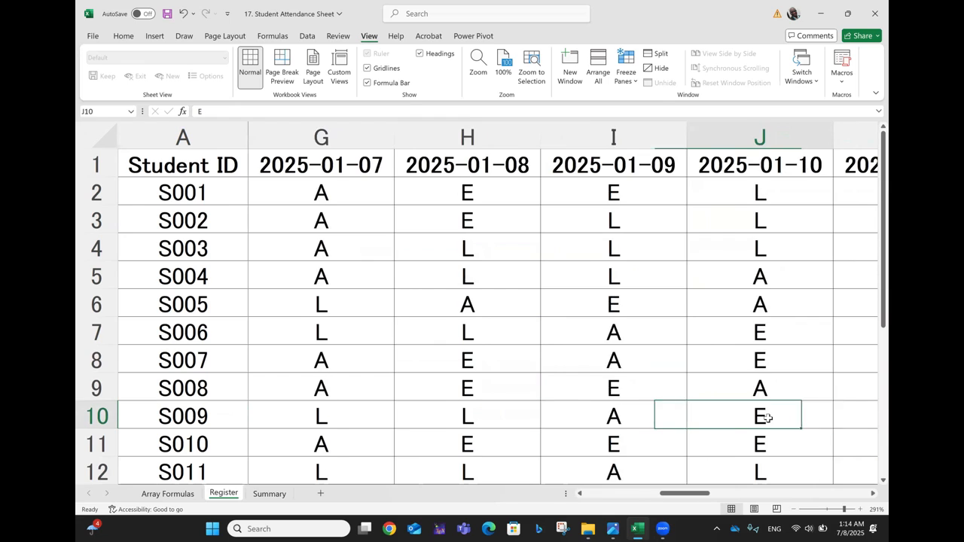
key("Right")
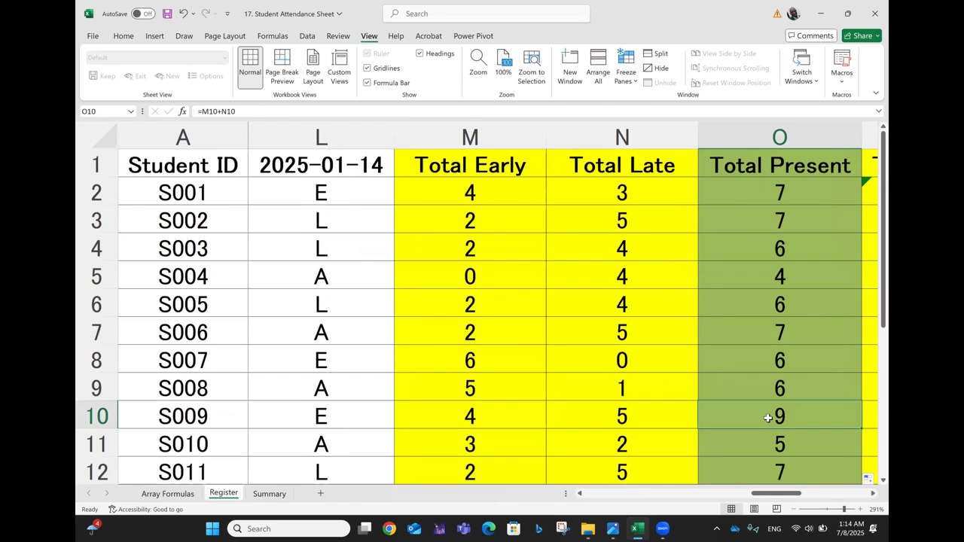
key("Right")
key("Right")
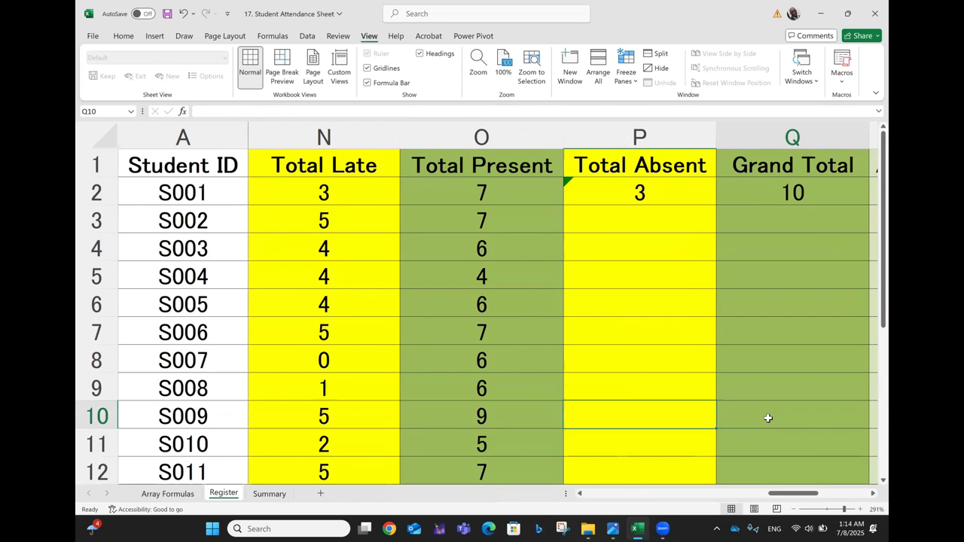
Fill the Total Absent formula from P2 down to P21 for all listed students.
left_click(623, 200)
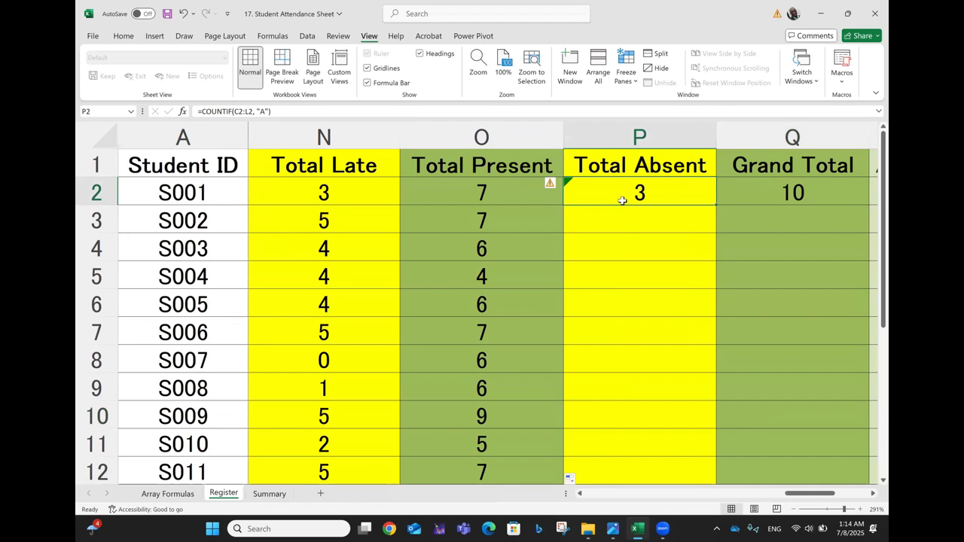
left_click_drag(717, 208, 717, 441)
key("ctrl+Up")
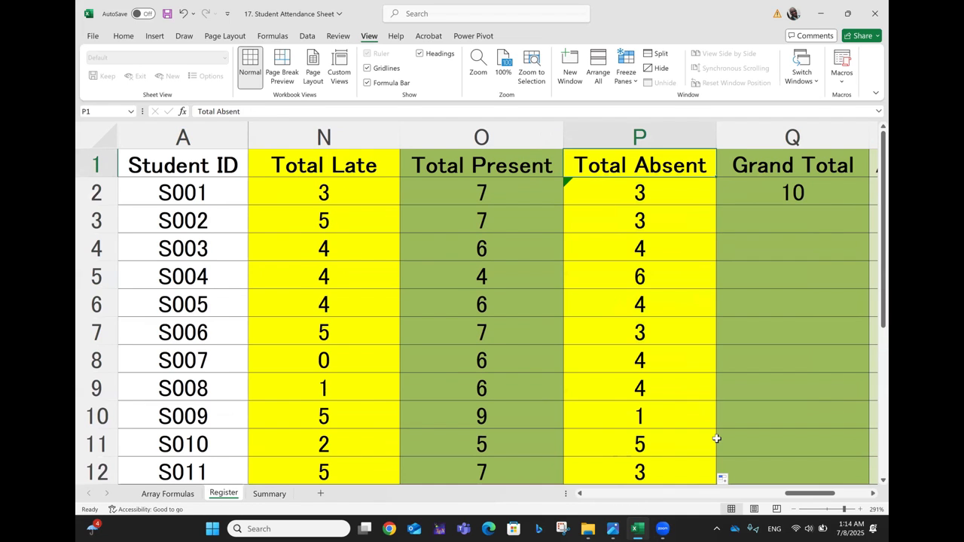
left_click(782, 195)
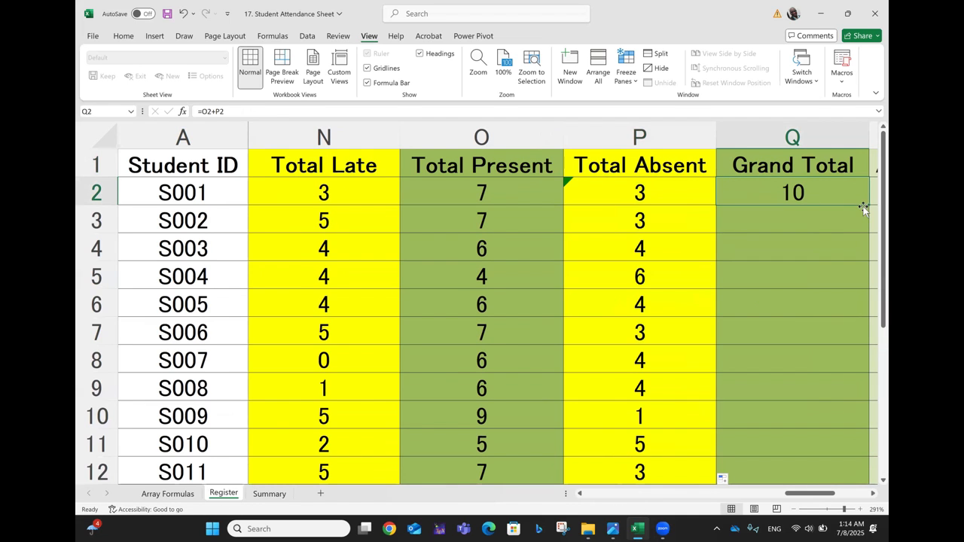
left_click_drag(868, 208, 848, 456)
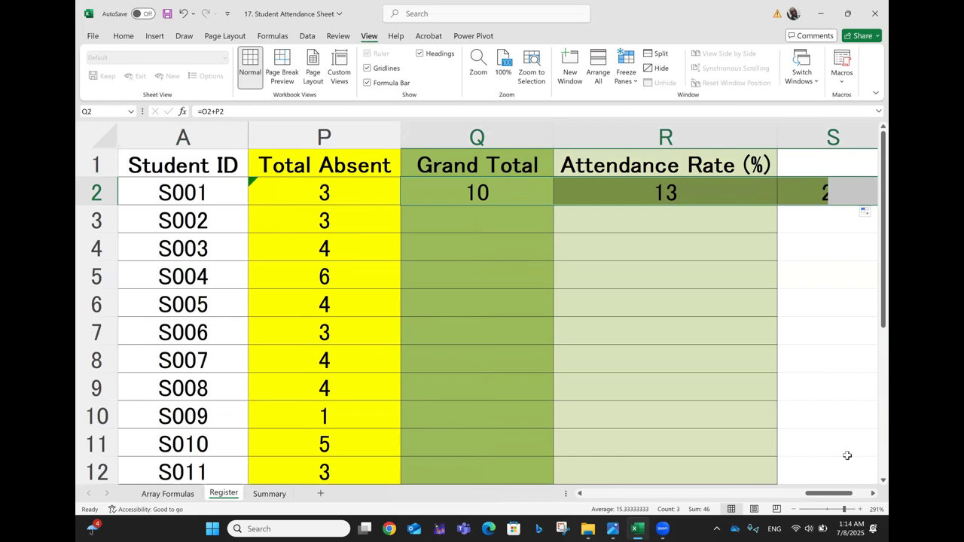
key("ctrl+z")
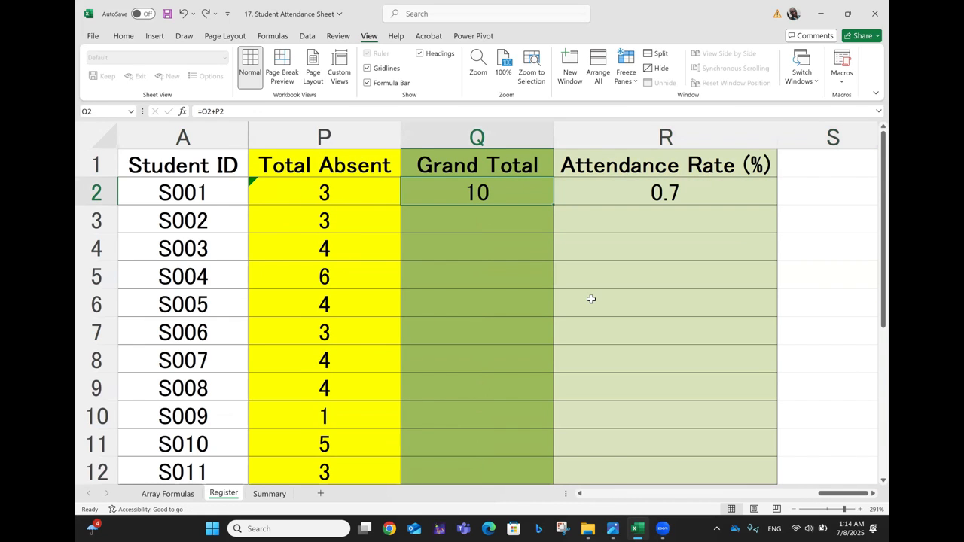
Fill the Grand Total formula from Q2 down to Q21 for all listed students.
left_click(480, 244)
left_click(474, 193)
left_click_drag(554, 204, 508, 461)
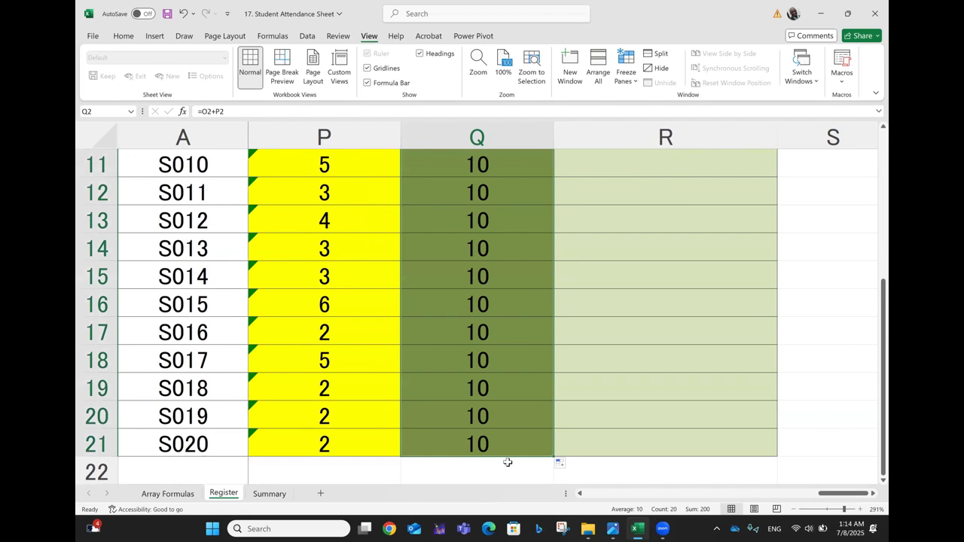
scroll(508, 463, "up", 4)
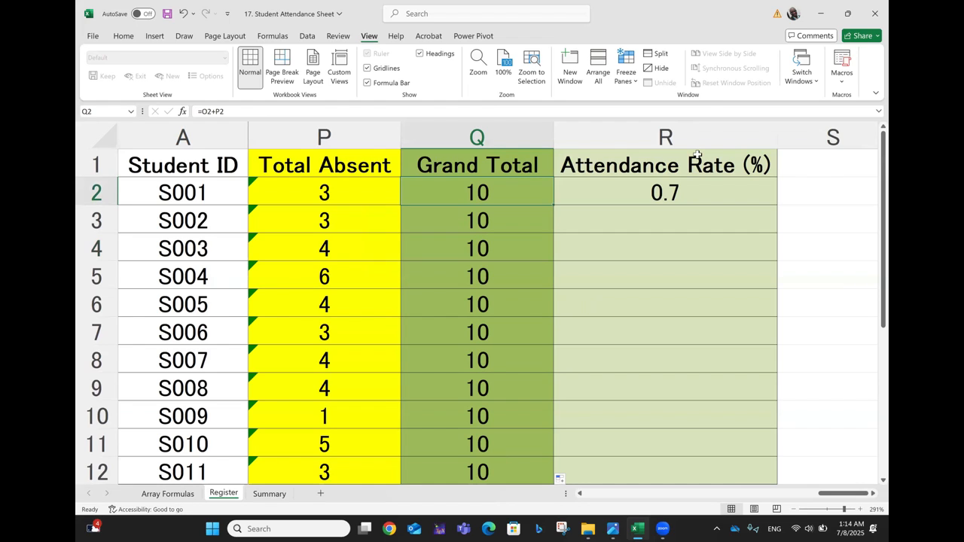
Trace the Attendance Rate formula in R2 back to its Total Present and Grand Total cells in row 2.
left_click(668, 196)
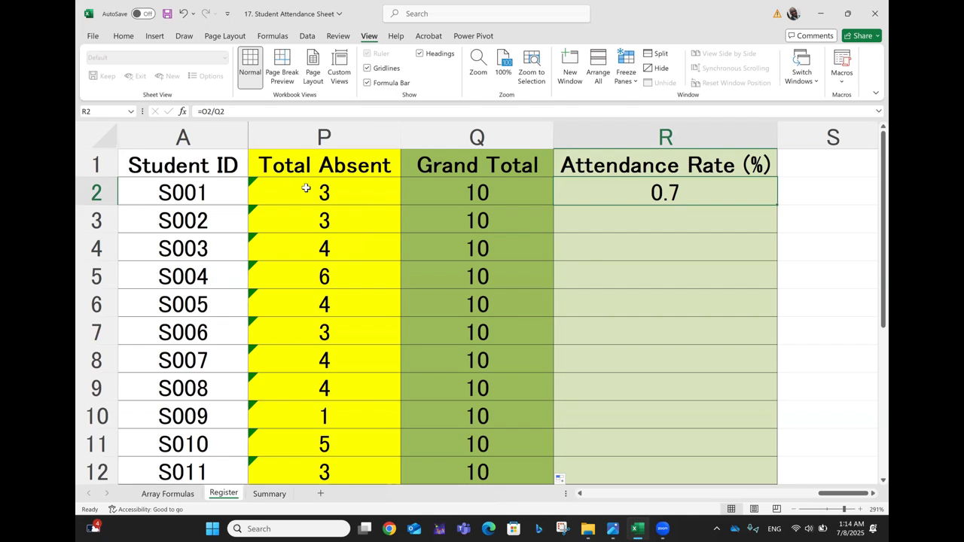
key("Left")
key("Left")
key("Left")
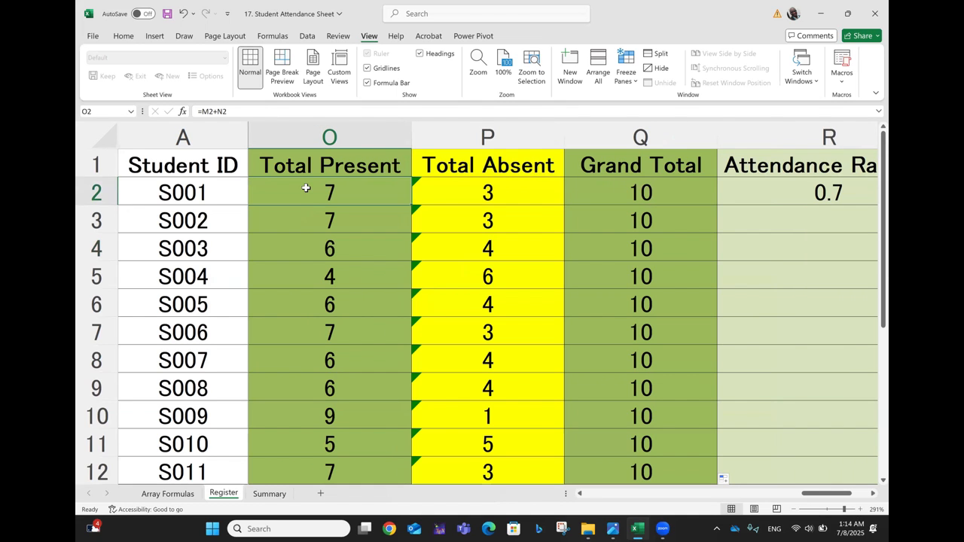
key("Right")
key("Right")
key("Right")
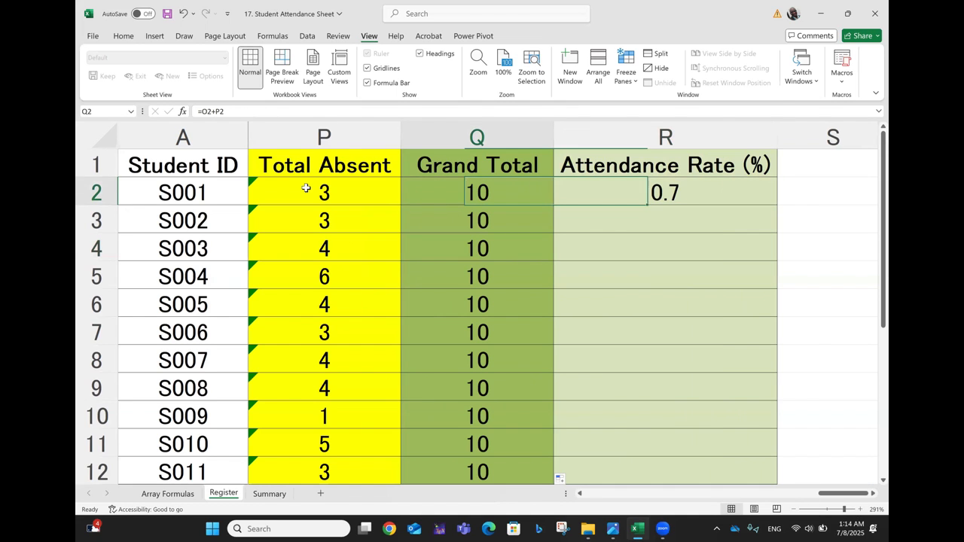
key("Left")
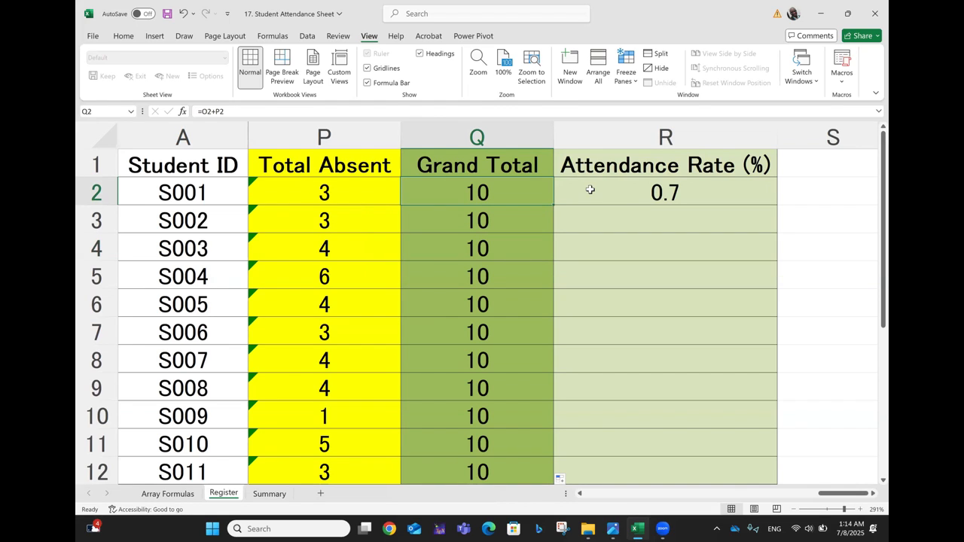
Fill the Attendance Rate formula =O2/Q2 from R2 down to R21 for all listed students.
left_click(622, 193)
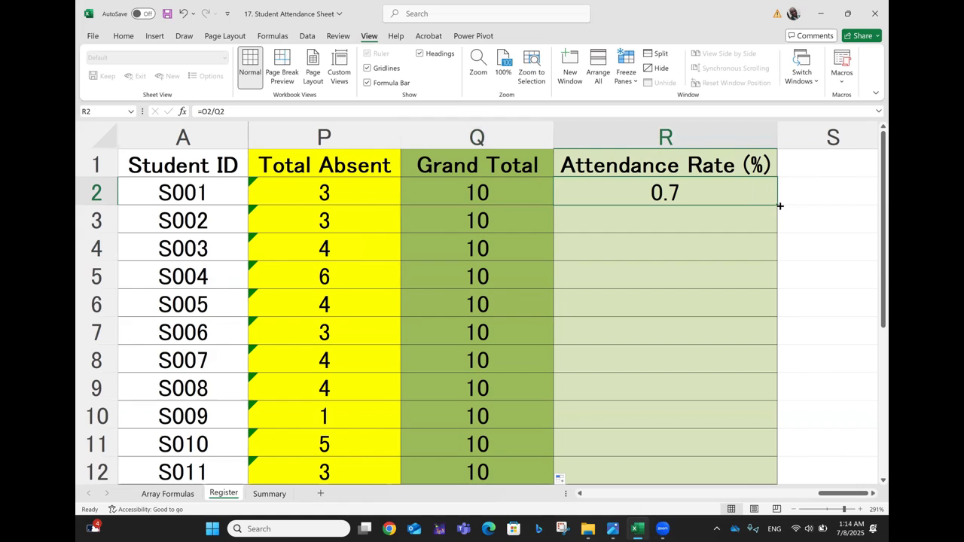
double_click(696, 195)
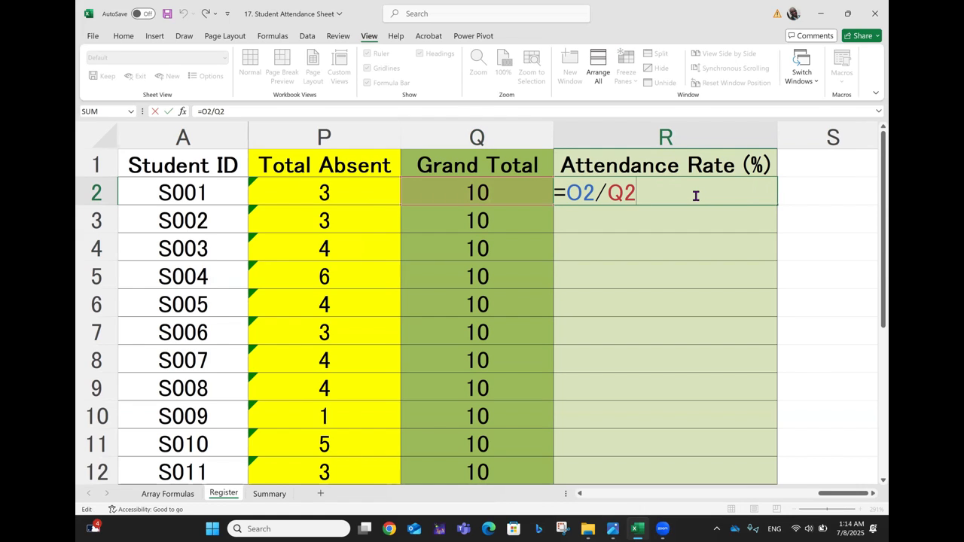
key("Return")
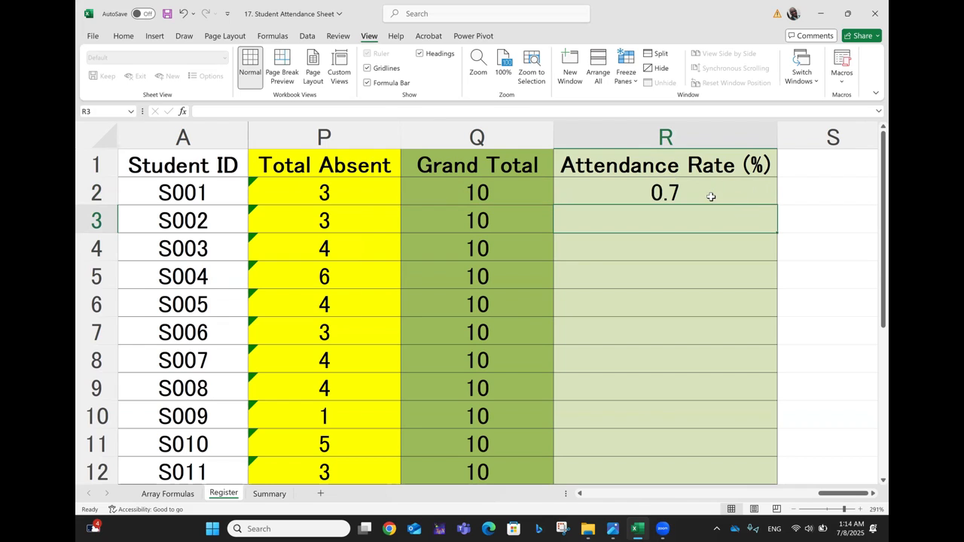
left_click(712, 196)
left_click_drag(780, 205, 787, 392)
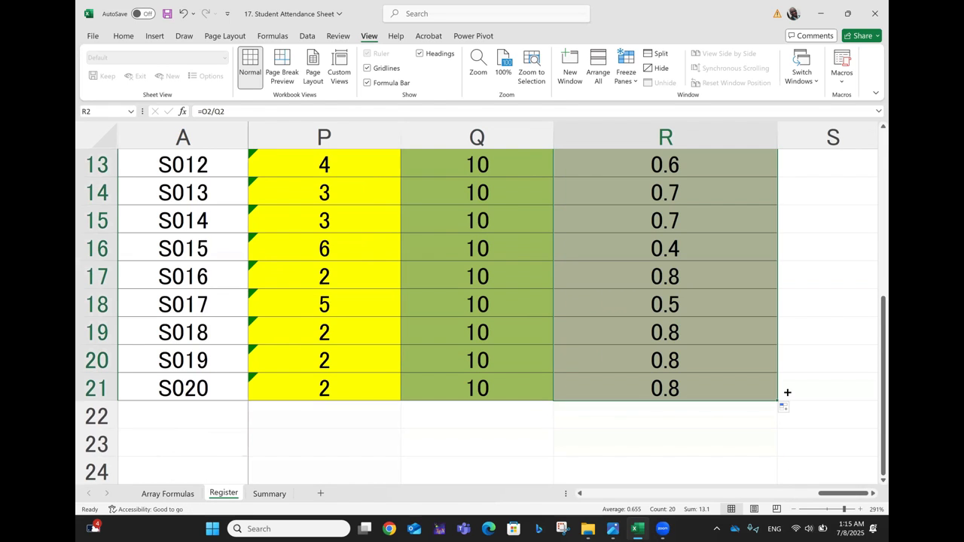
Check the copied Attendance Rate formulas cell by cell through column R for all listed students.
key("Up")
key("Down")
key("Down")
key("Down")
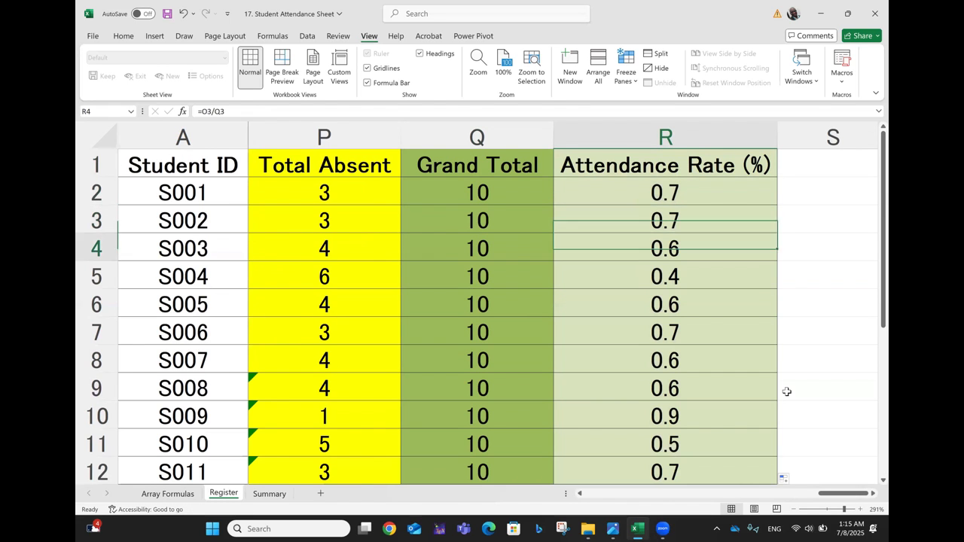
key("Down")
key("Down")
key("Down")
key("Down")
key("Down")
key("Down")
key("Down")
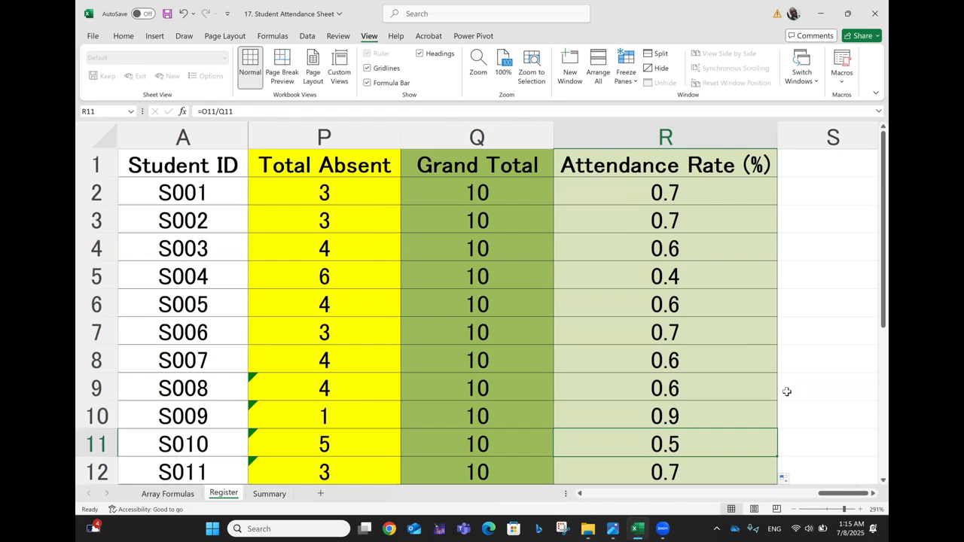
key("Down")
key("Down")
key("Down")
key("Down")
key("Down")
key("Down")
key("Down")
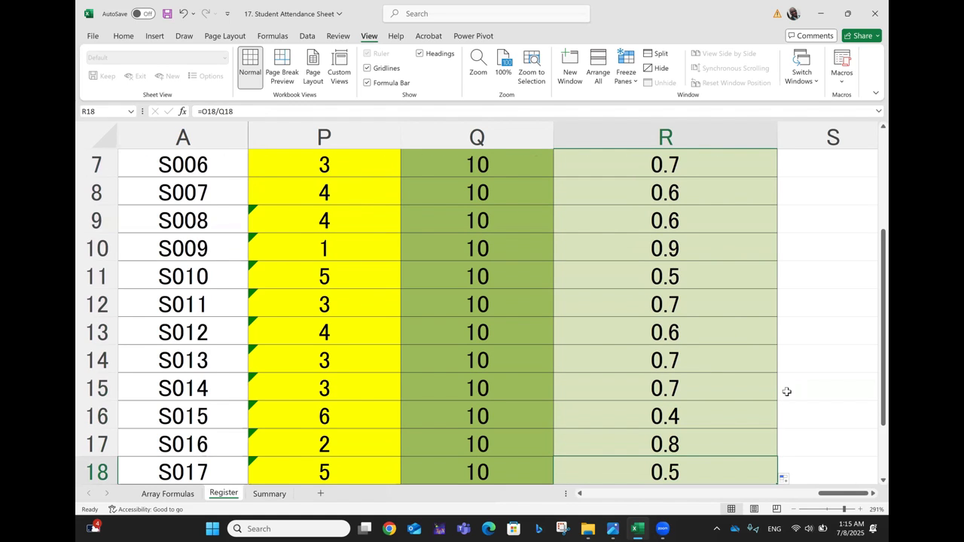
key("Down")
key("Down")
key("Down")
key("Down")
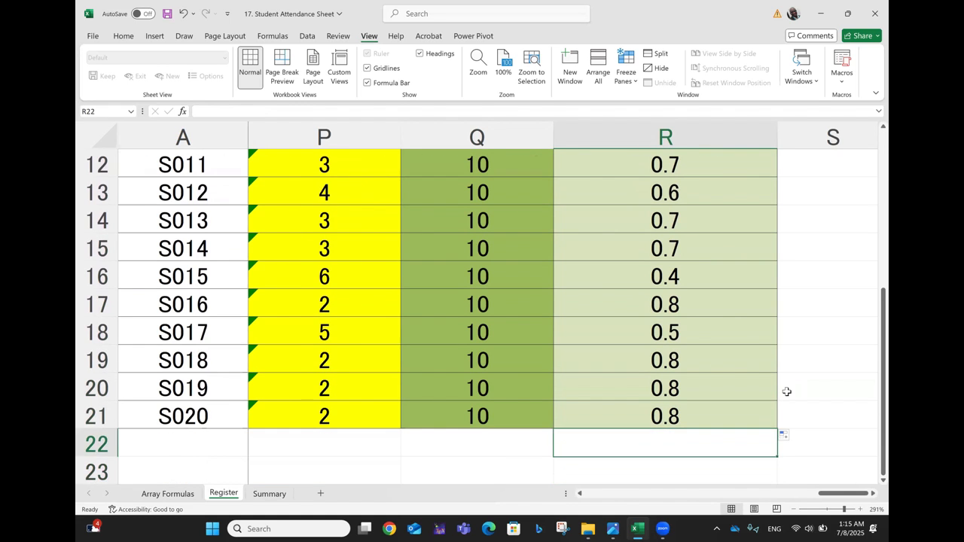
key("Up")
key("Up")
key("Up")
key("Up")
key("Up")
key("Up")
key("Up")
key("Up")
key("Up")
key("Up")
key("Up")
key("Up")
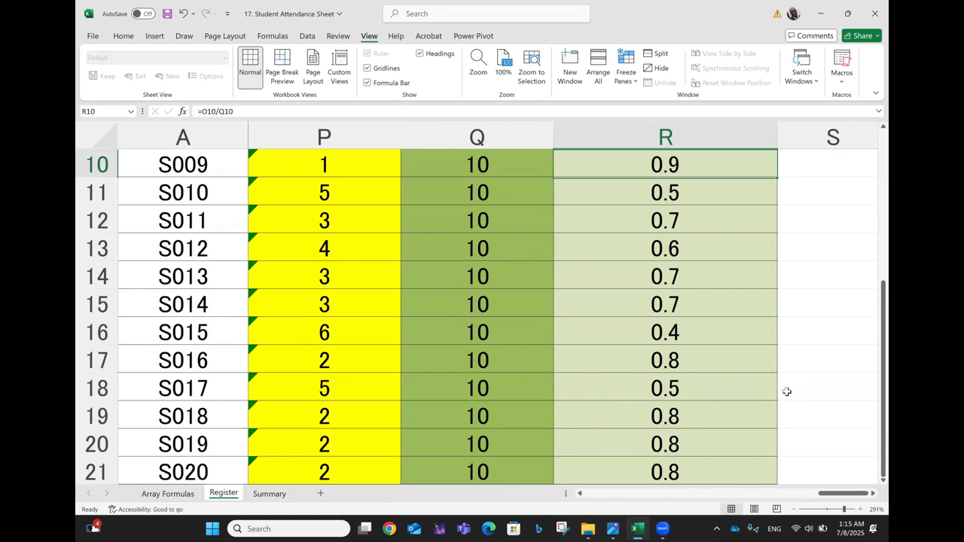
key("Up")
key("Up")
key("Up")
key("Up")
key("Up")
key("Up")
key("Up")
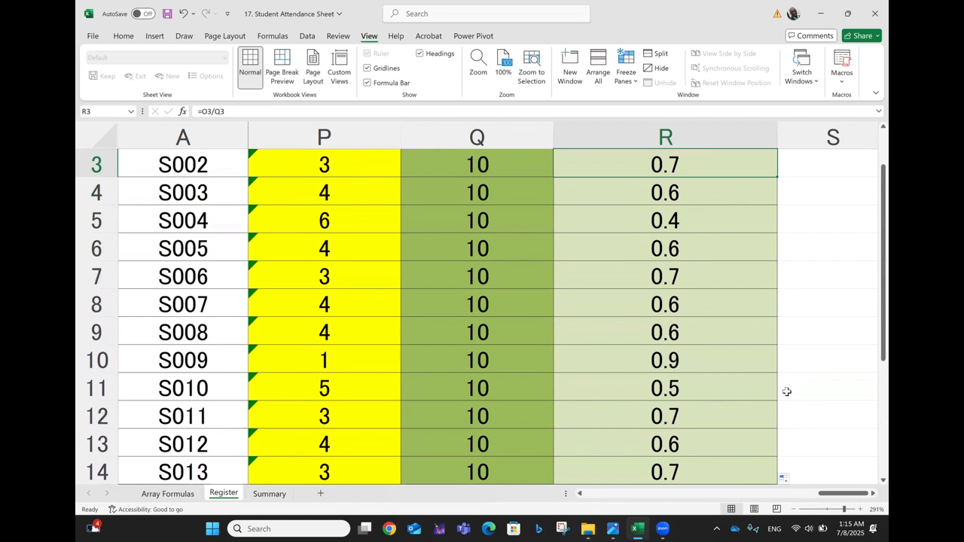
key("Up")
key("Up")
key("Down")
key("Down")
key("Down")
key("Down")
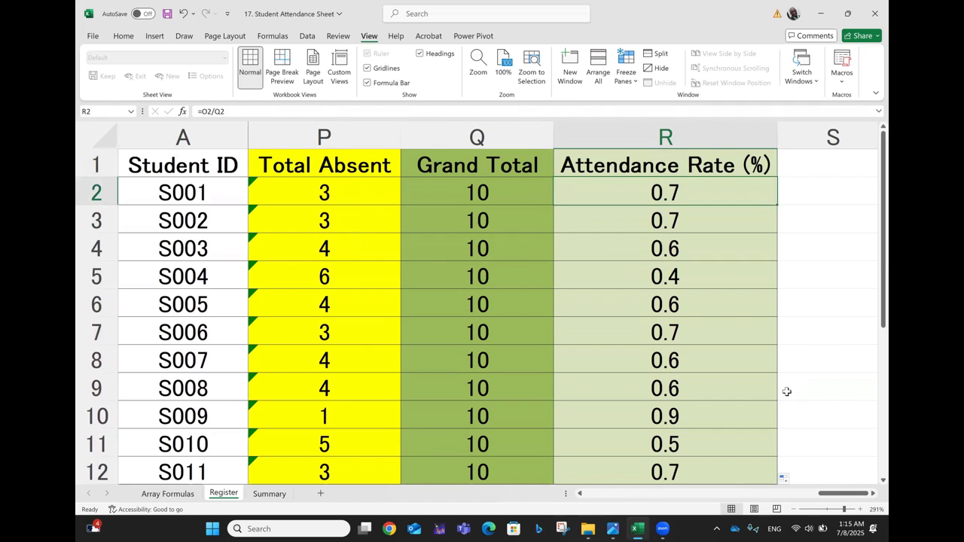
key("Down")
key("Down")
key("Down")
key("Down")
key("Down")
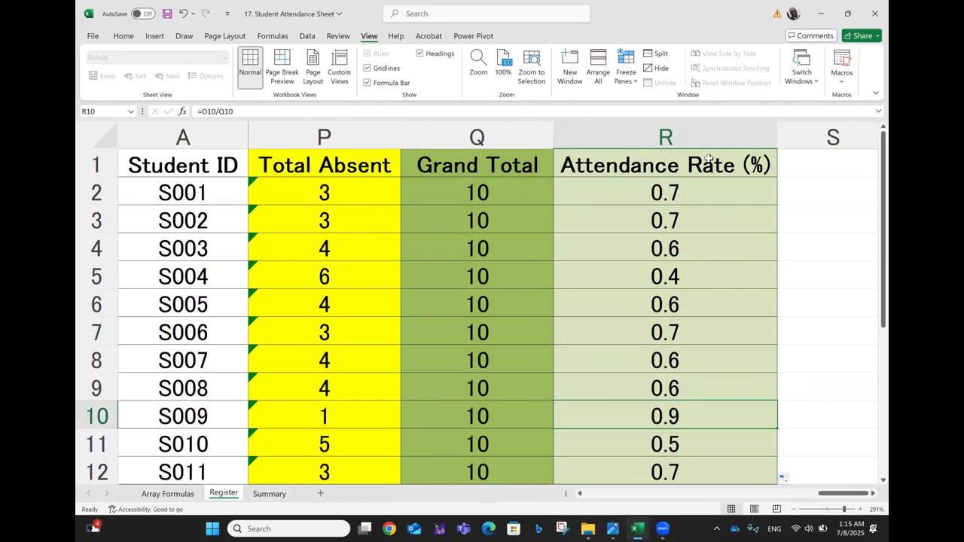
Change the Attendance Rate formula in R2 to =O2/Q2*100 and fill it down to R21.
double_click(693, 195)
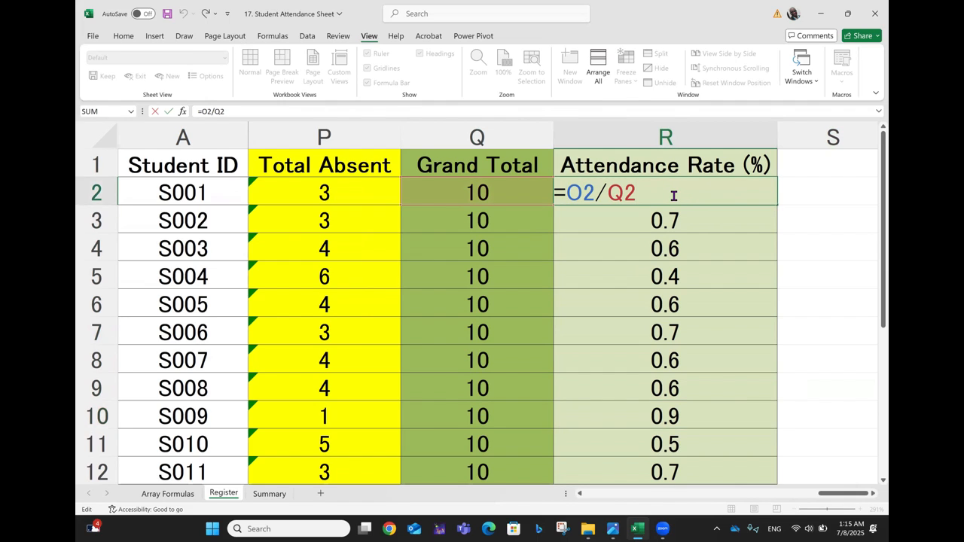
type("*100")
key("Return")
left_click(677, 195)
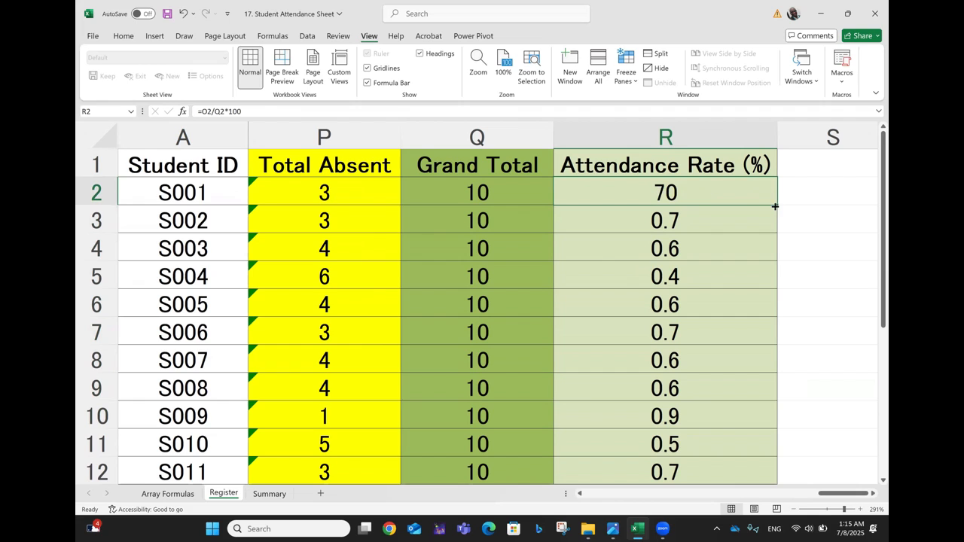
left_click_drag(775, 206, 751, 459)
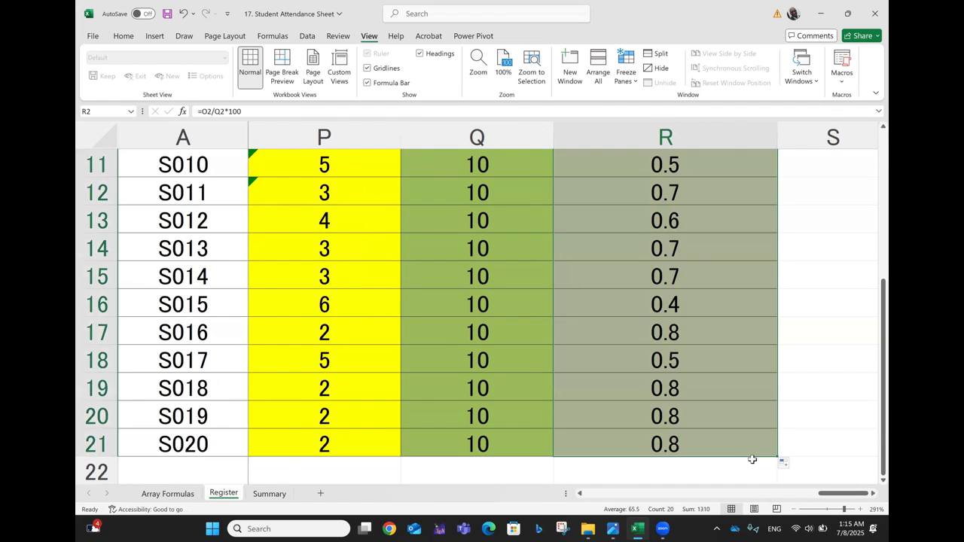
key("ctrl+Up")
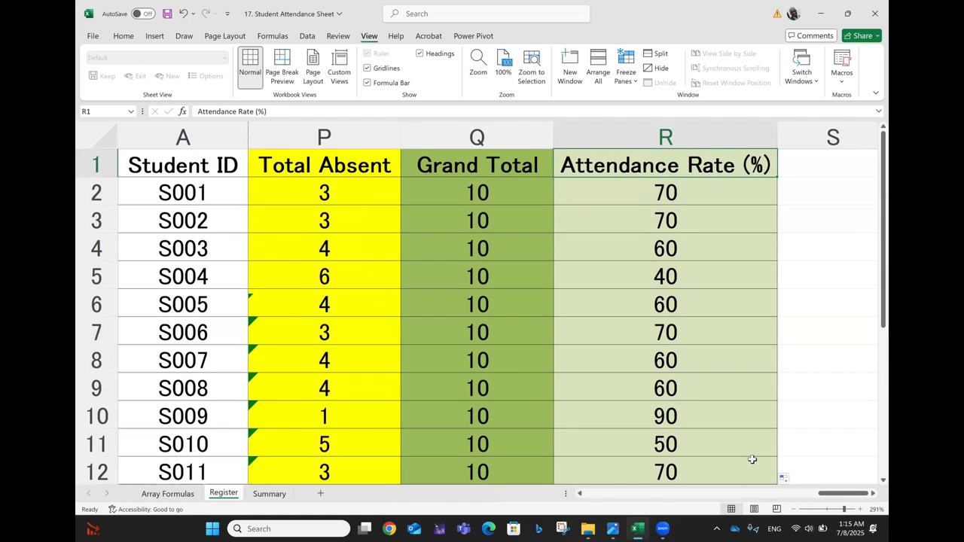
Trace student S004's attendance codes in row 5 across the dates to the totals and the attendance rate.
left_click(640, 280)
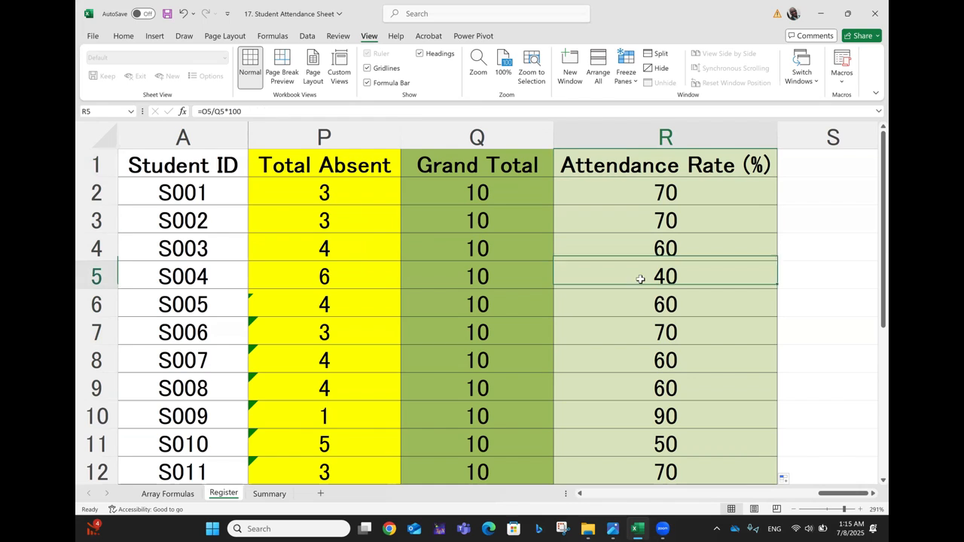
key("Left")
key("Left")
key("Left")
key("Left")
key("Left")
key("Left")
key("Left")
key("Left")
key("Left")
key("Left")
key("Left")
key("Left")
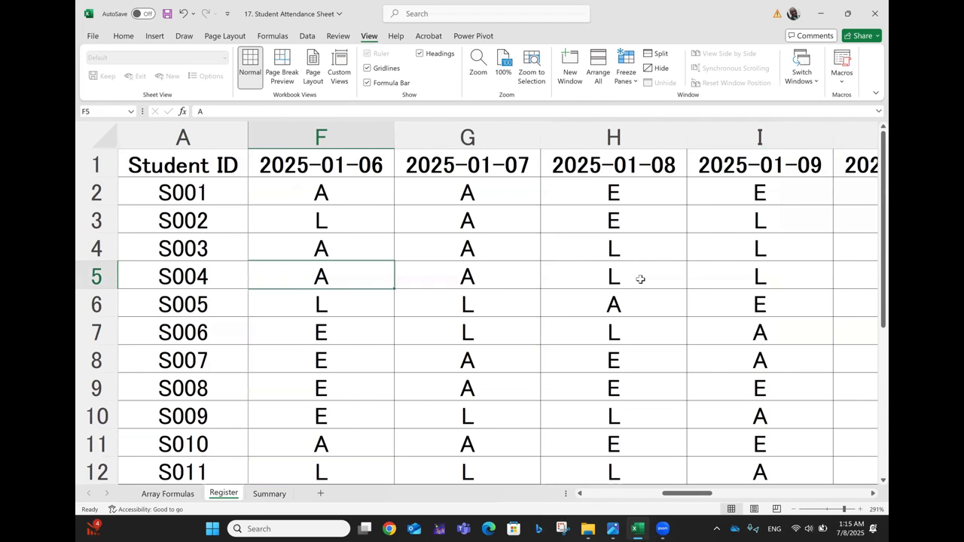
key("Left")
key("Left")
key("Left")
key("Left")
key("Right")
key("Right")
key("Right")
key("Right")
key("Right")
key("Right")
key("Right")
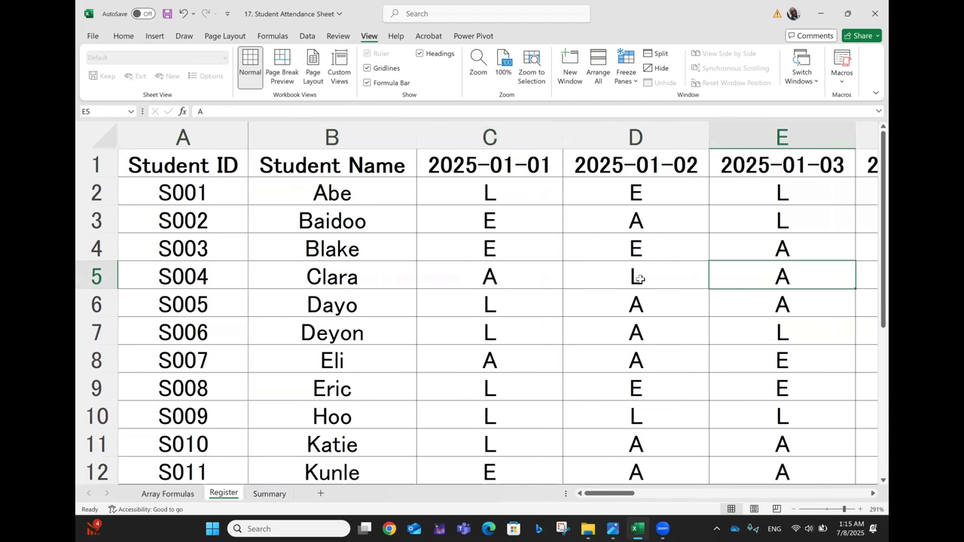
key("Right")
key("Right")
key("Right")
key("Right")
key("Right")
key("Right")
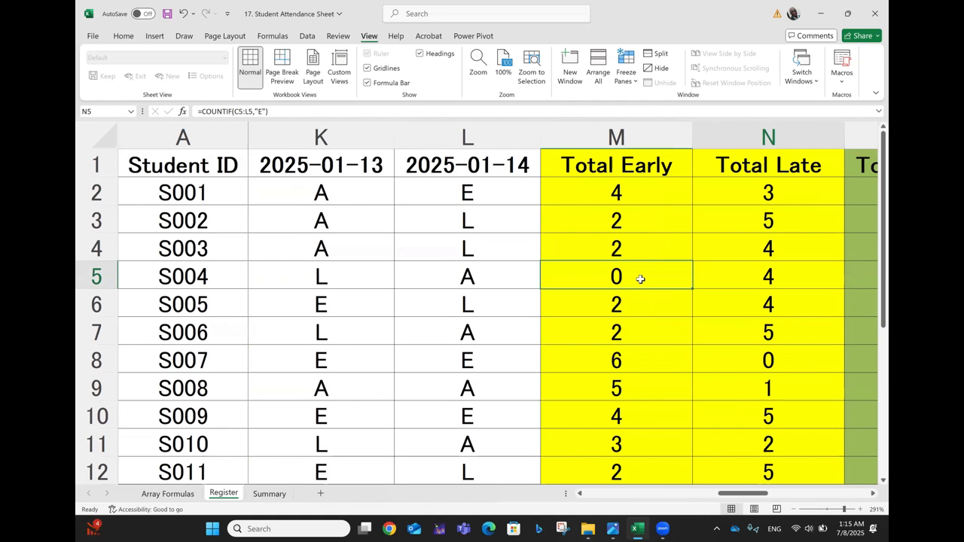
key("Right")
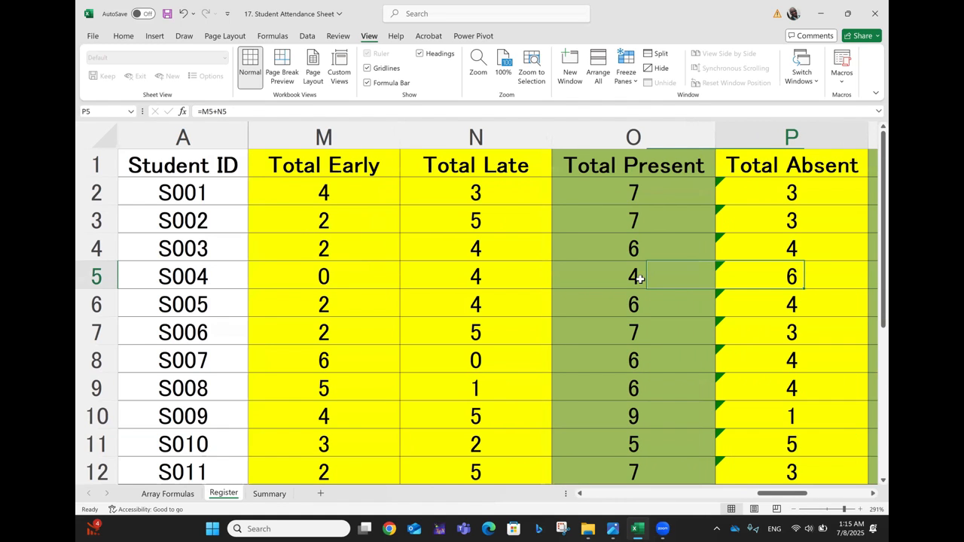
key("Right")
key("Right")
key("Right")
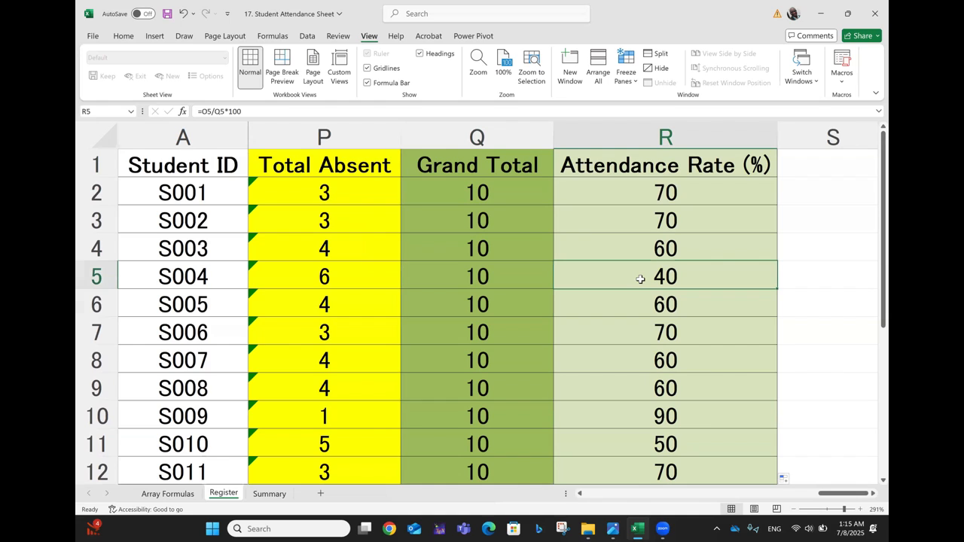
Review the attendance rates down column R and trace the row 16 rate back to its student record.
key("Down")
key("Down")
key("Down")
key("Down")
key("Down")
key("Down")
key("Down")
key("Down")
key("Down")
key("Down")
key("Down")
key("Down")
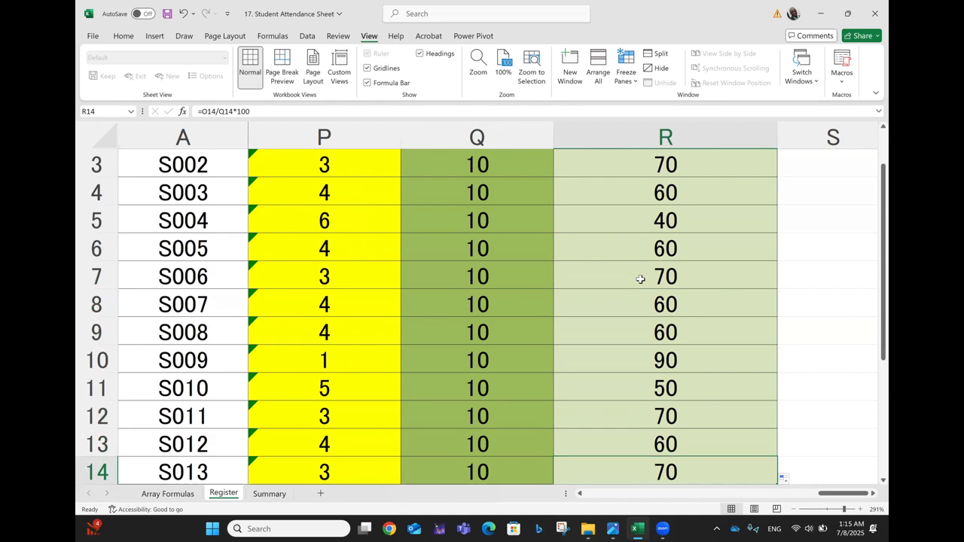
key("Up")
key("Left")
key("Left")
key("Left")
key("Left")
key("Left")
key("Left")
key("Left")
key("Left")
key("Left")
key("Left")
key("Left")
key("Left")
key("Left")
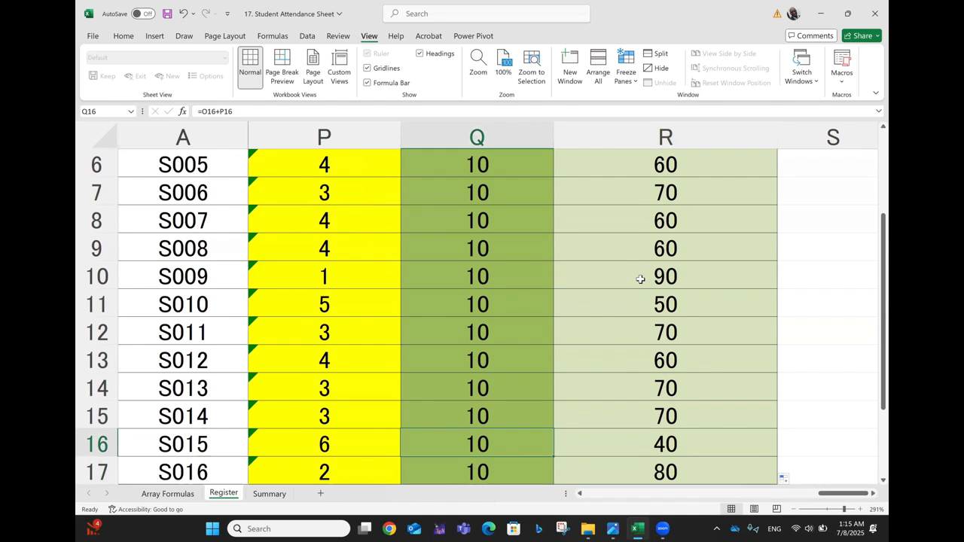
key("Left")
key("Left")
key("Left")
key("Left")
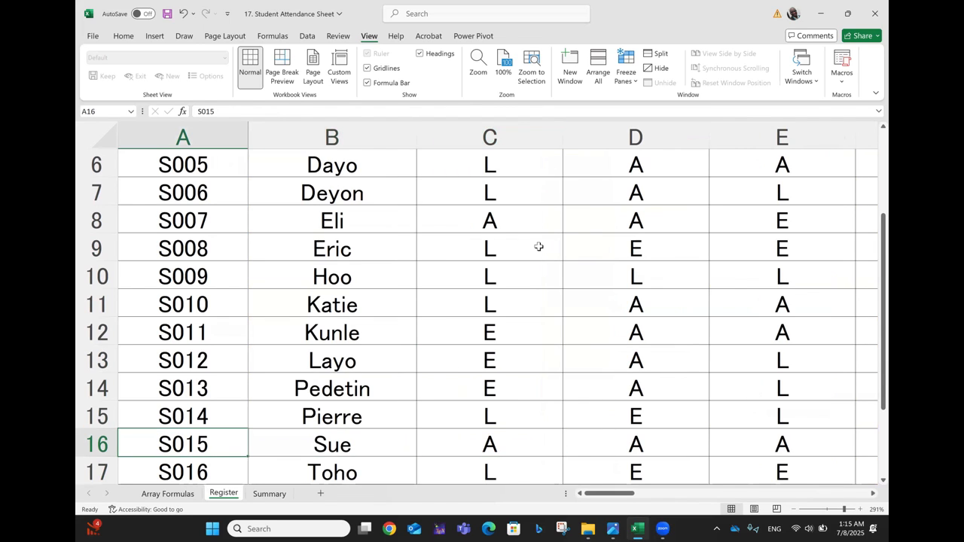
Examine the COUNTIF formula in A2 of the Summary sheet that counts students early on 2025-01-01.
left_click(269, 494)
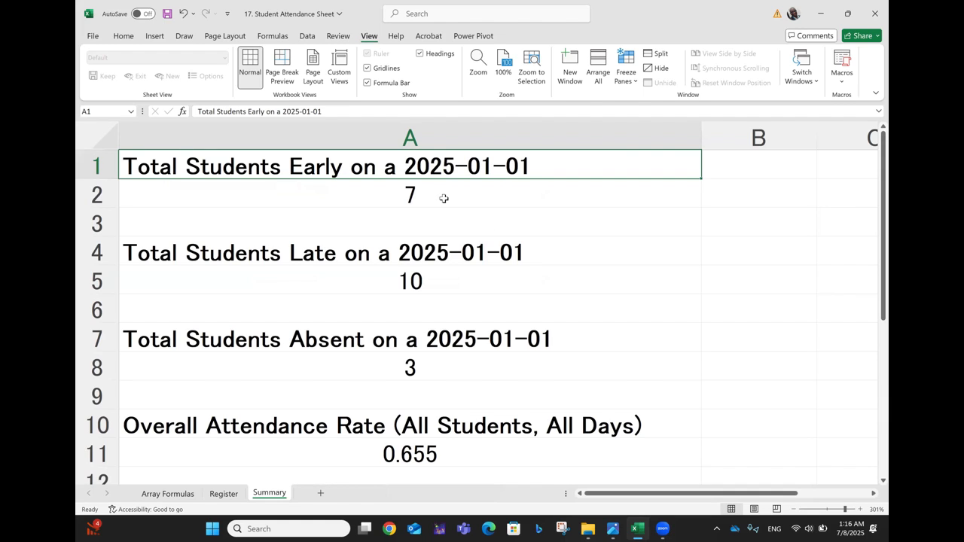
left_click(404, 190)
left_click(221, 496)
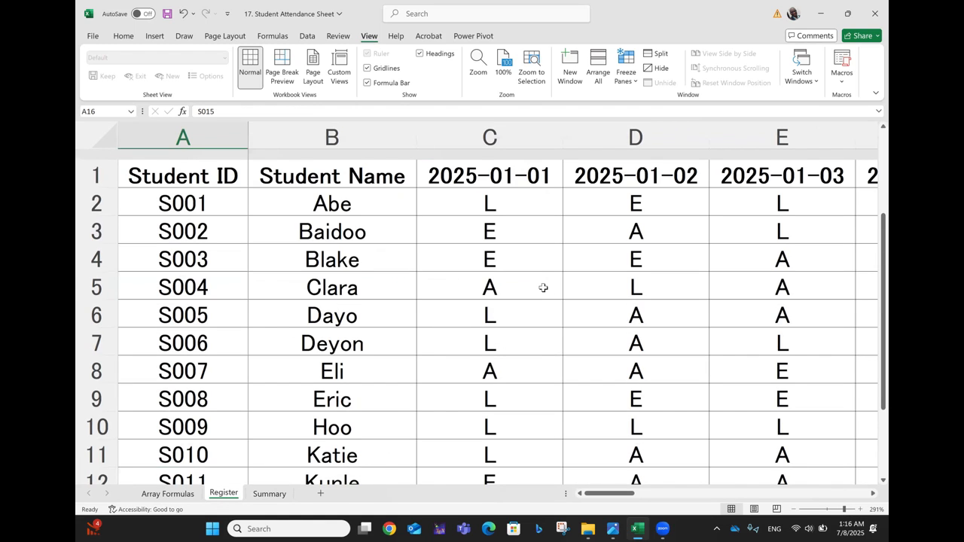
left_click(271, 494)
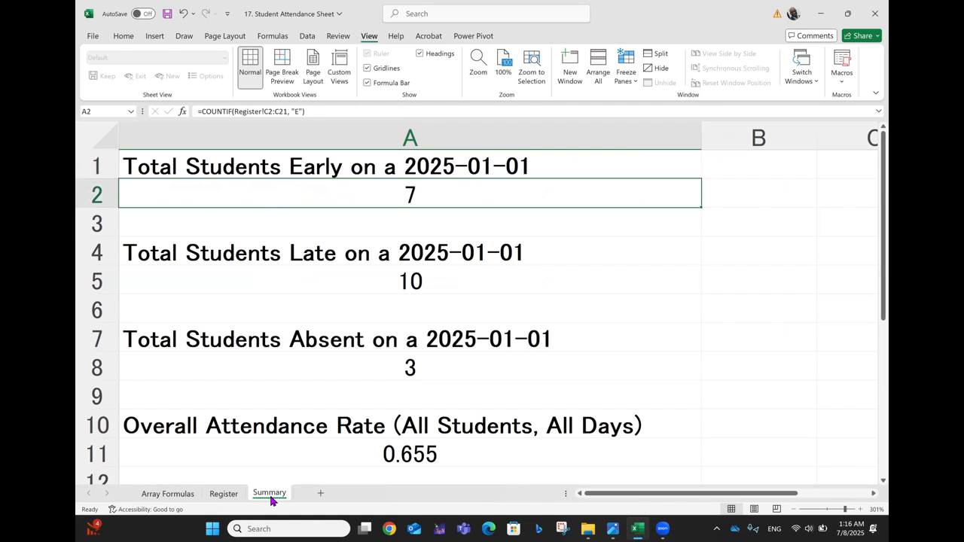
double_click(392, 188)
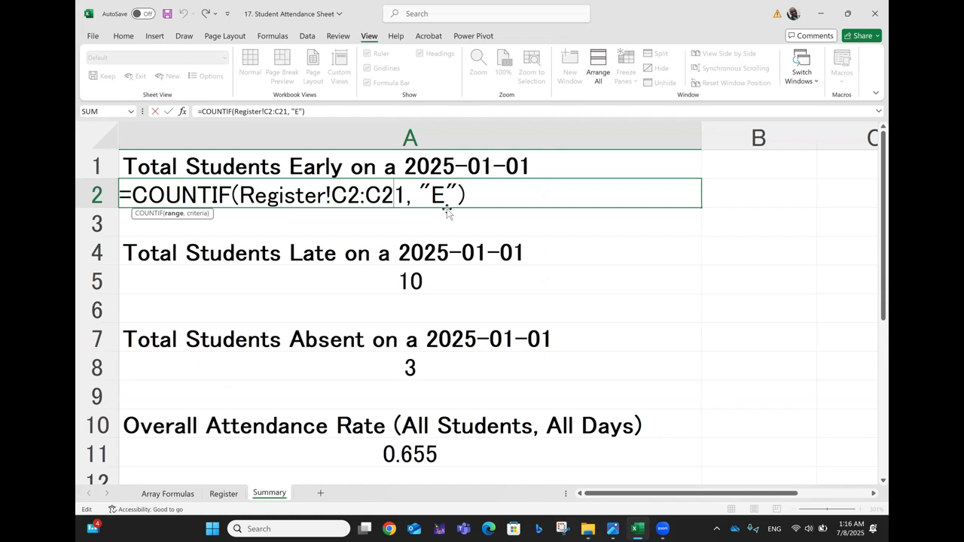
key("Return")
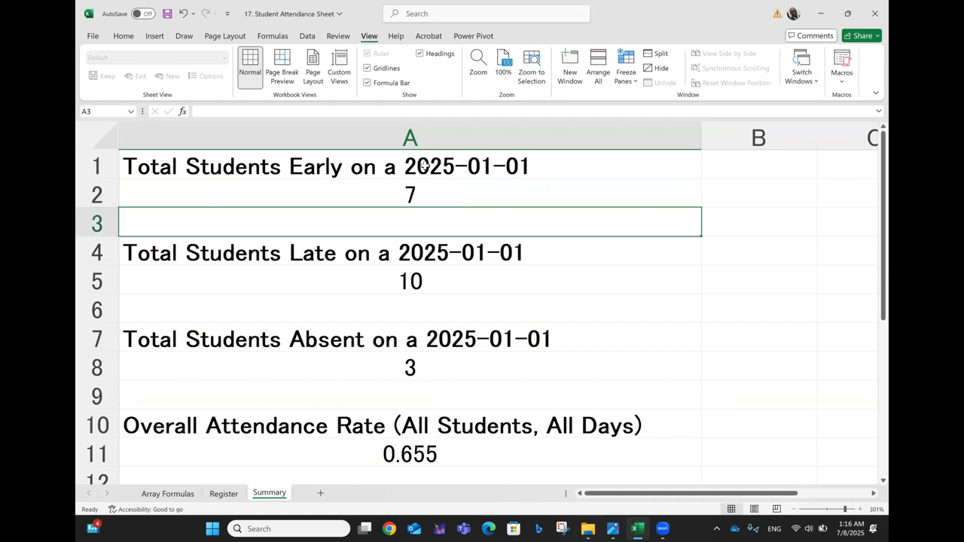
Select C2:C21 on the Register sheet to inspect the 2025-01-01 codes that the summary formula counts.
left_click(224, 494)
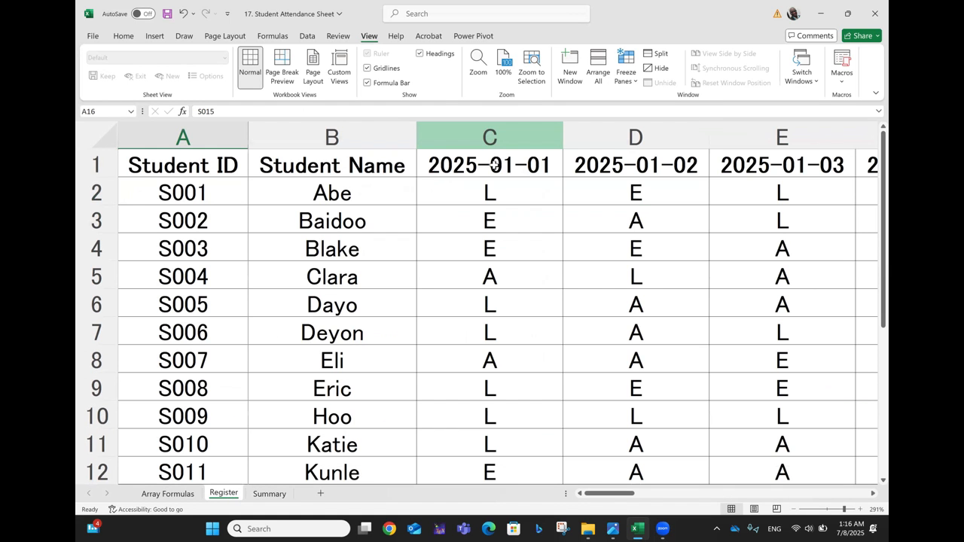
key("ctrl+Home")
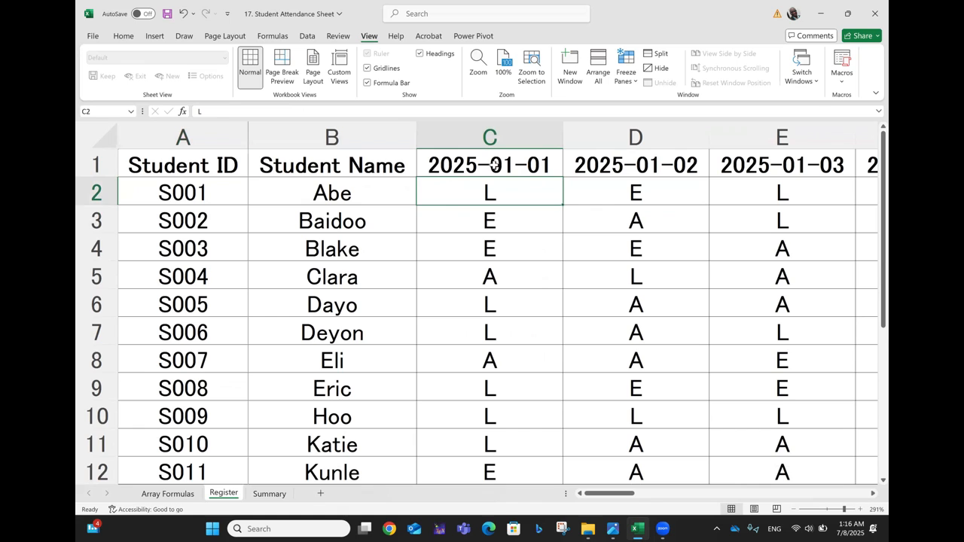
key("shift+Down")
key("shift+Down")
key("shift+Down")
key("shift+Down")
key("shift+Down")
key("shift+Down")
key("shift+Down")
key("shift+Down")
key("shift+Down")
key("shift+Down")
key("shift+Down")
key("shift+Down")
key("shift+Down")
key("shift+Down")
key("shift+Down")
key("shift+Down")
key("shift+Down")
key("shift+Down")
key("shift+Down")
key("shift+Down")
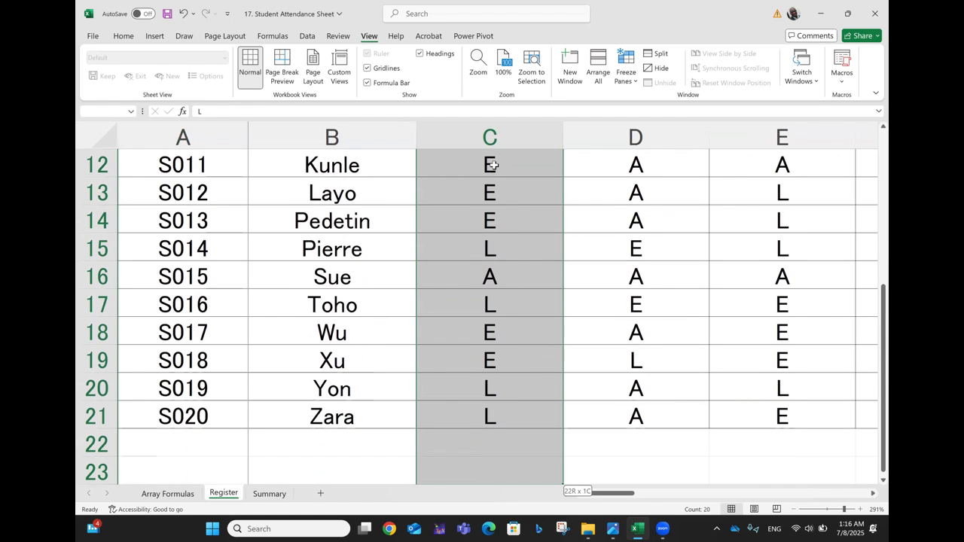
key("shift+Down")
key("shift+Up")
key("shift+Up")
key("shift+Up")
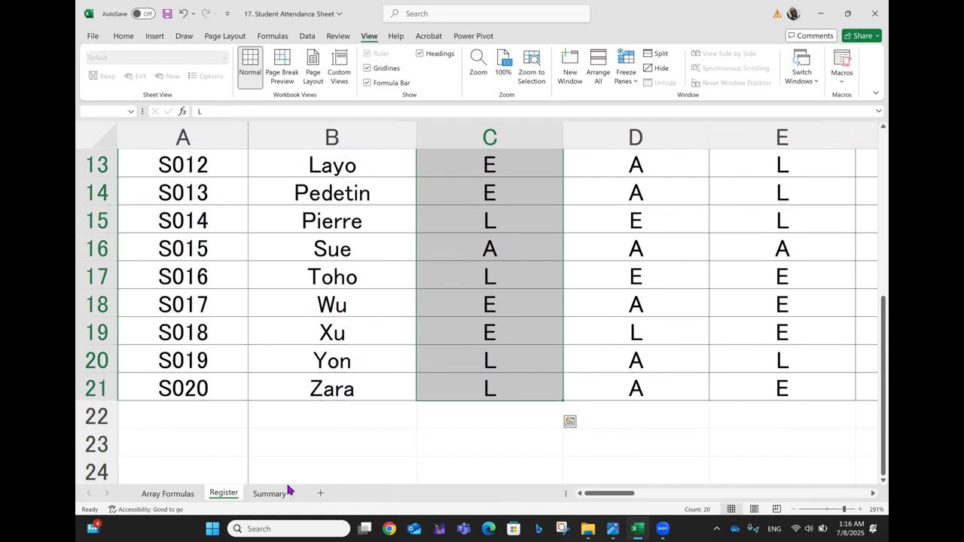
Examine the Summary sheet's COUNTIF formulas in A5 and A8 that count late and absent students on 2025-01-01.
left_click(268, 493)
left_click(418, 199)
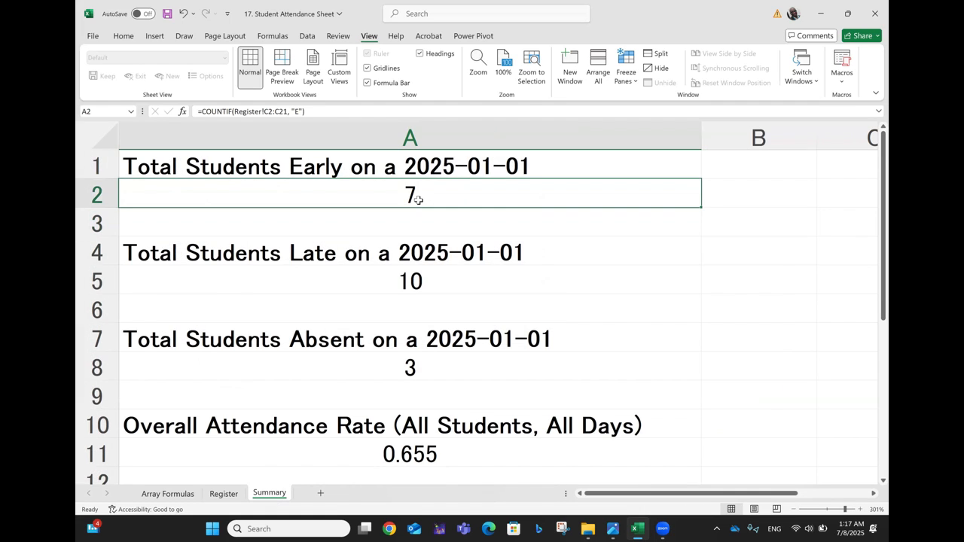
double_click(460, 282)
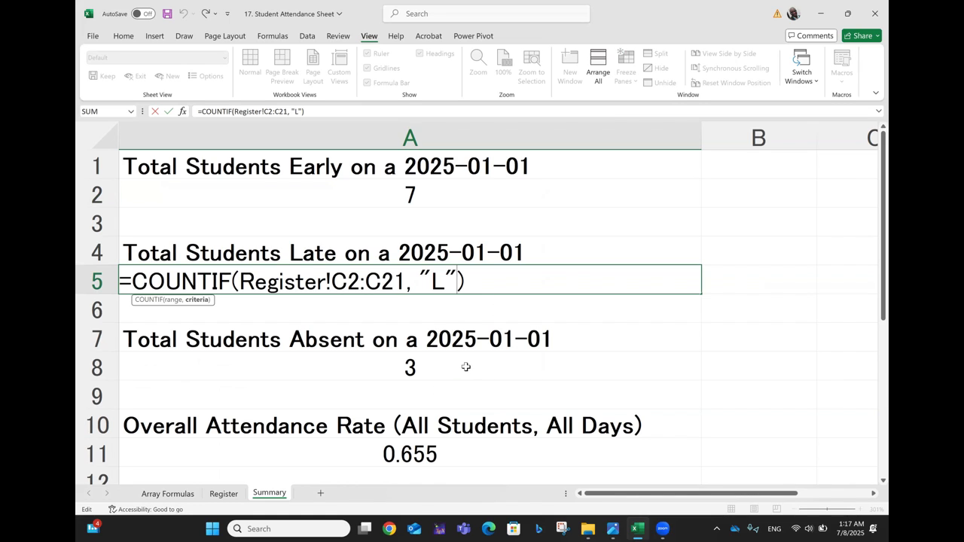
left_click(443, 371)
double_click(443, 371)
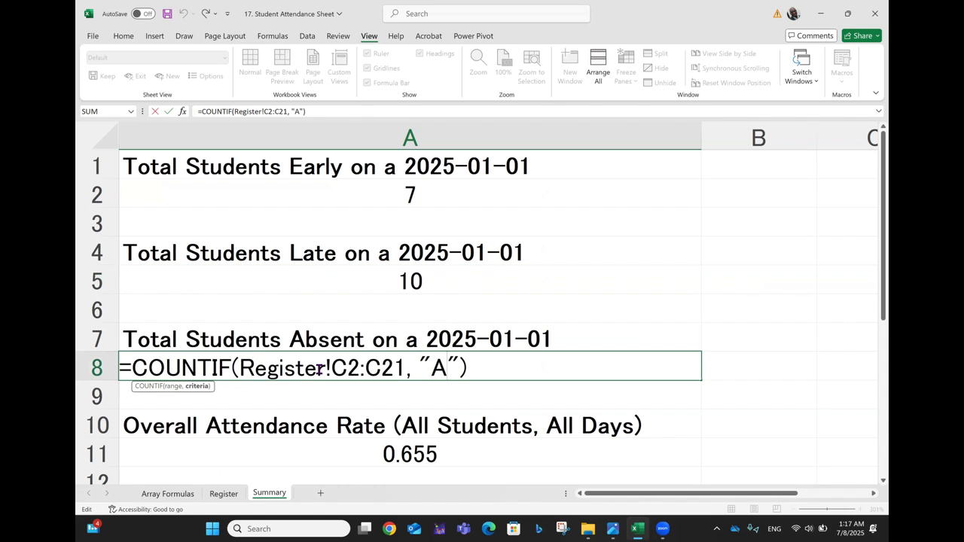
Examine the overall attendance rate formula in A11 that divides early and late counts by all register entries.
scroll(474, 370, "down", 1)
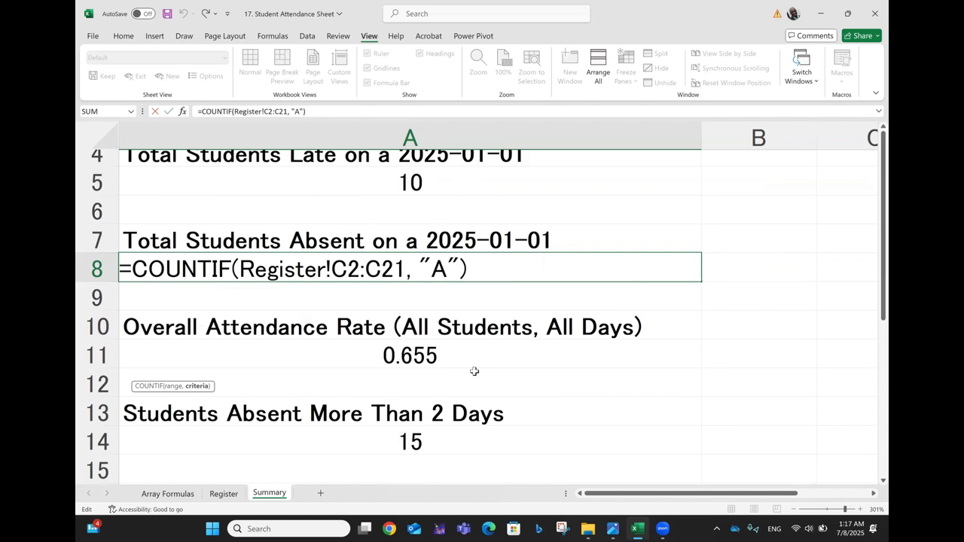
scroll(474, 371, "down", 1)
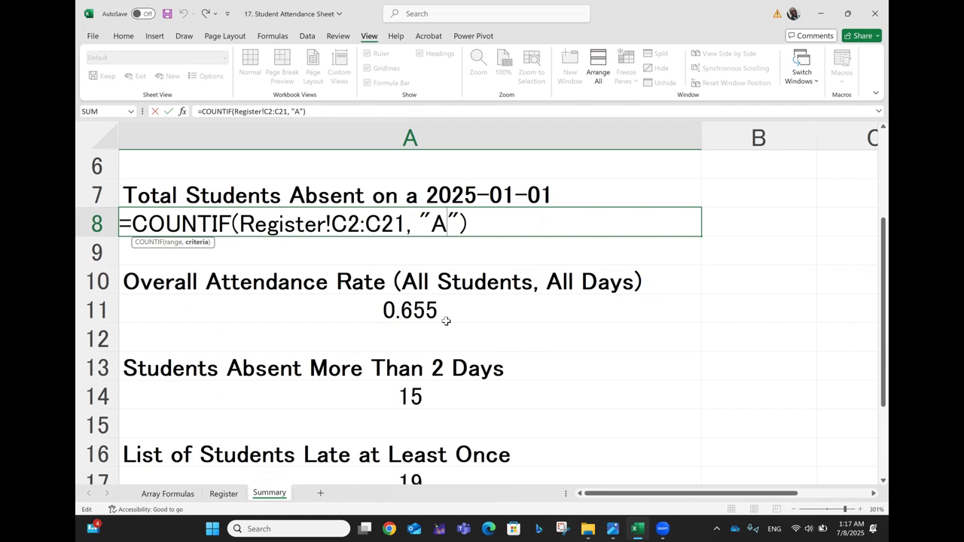
double_click(417, 308)
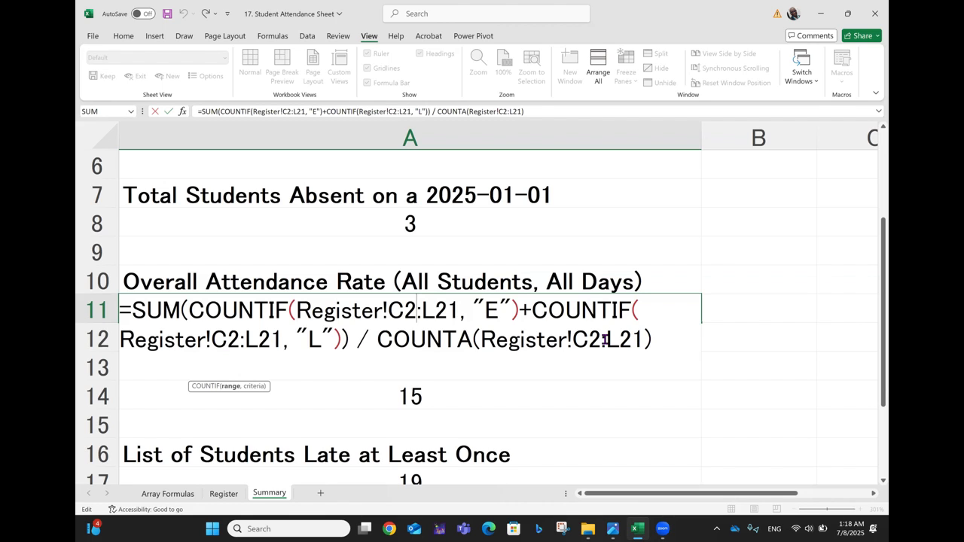
key("Return")
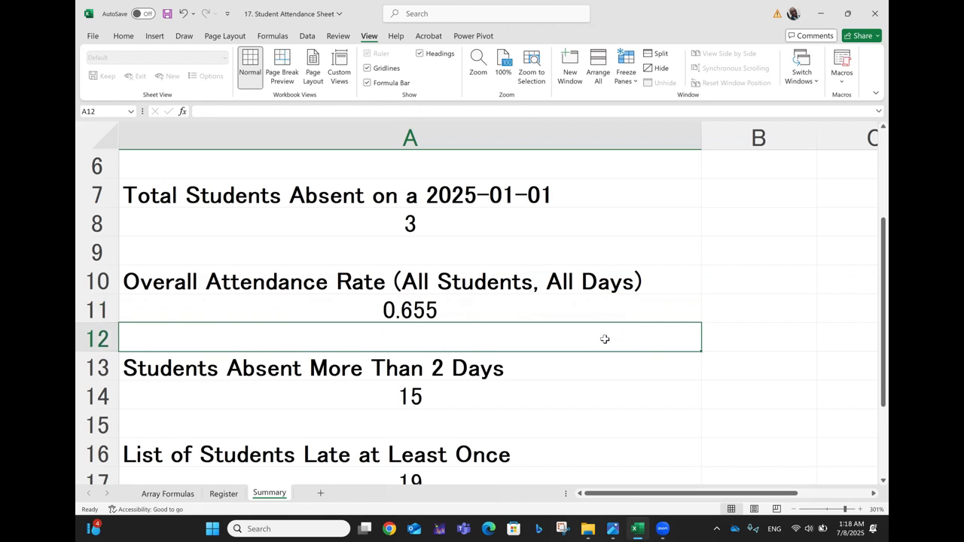
Append *100 to the overall attendance rate formula in A11 to express the rate as a percentage figure.
left_click(450, 305)
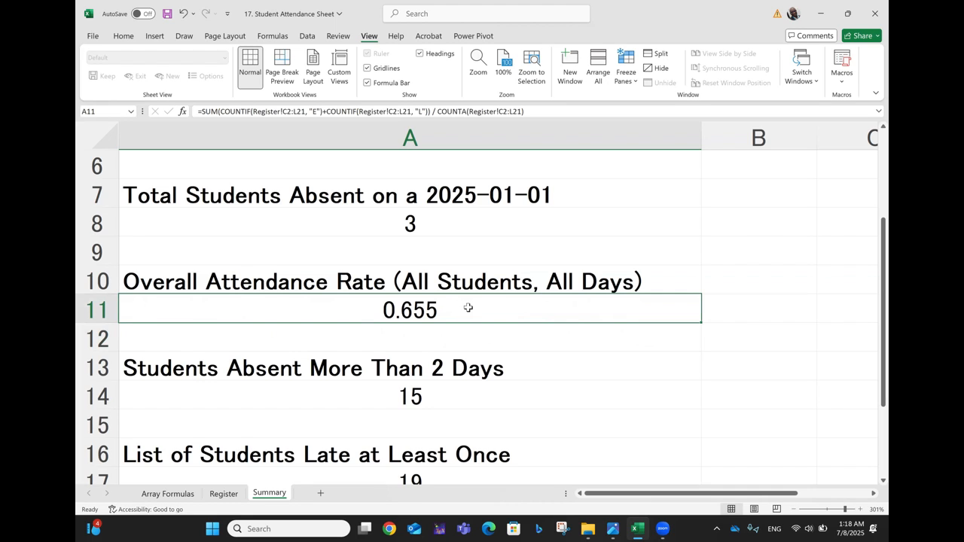
double_click(467, 307)
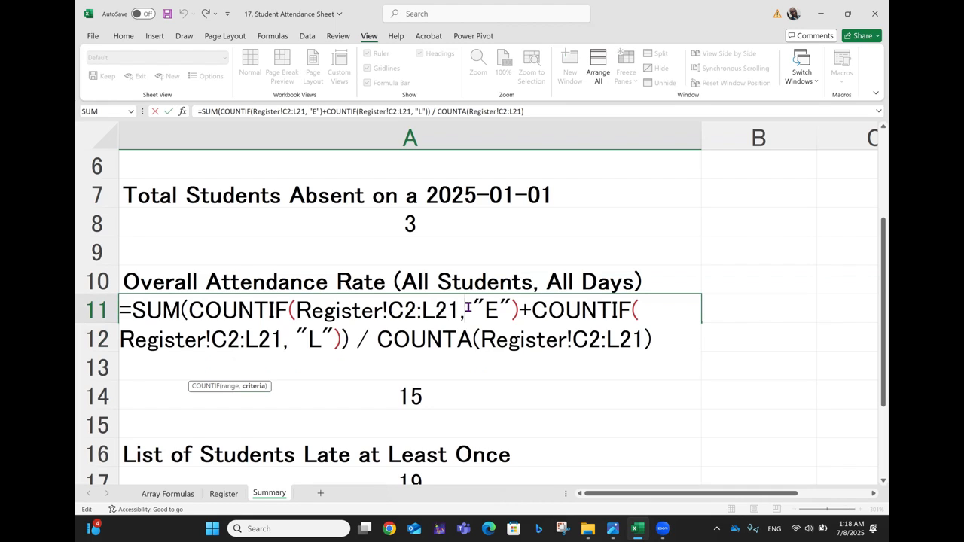
left_click(663, 340)
type("*100")
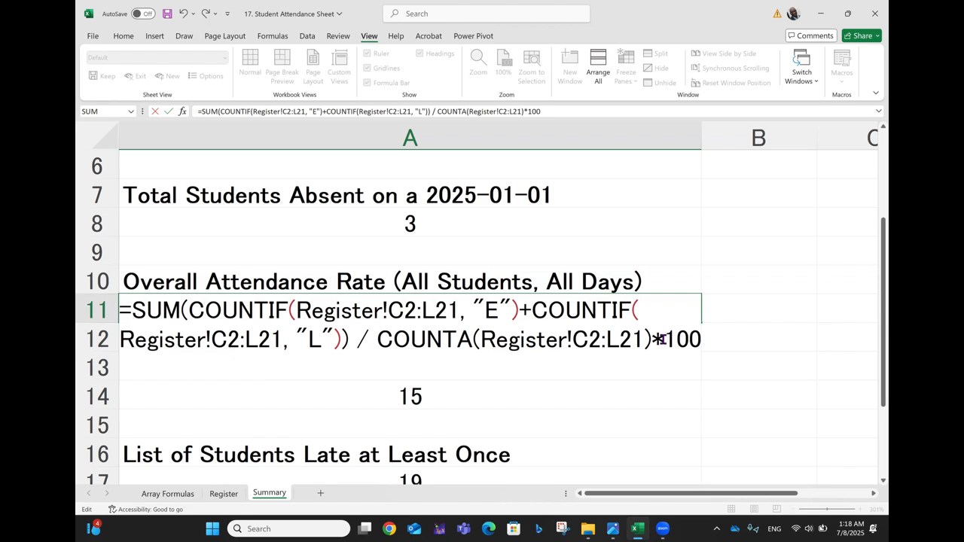
key("Return")
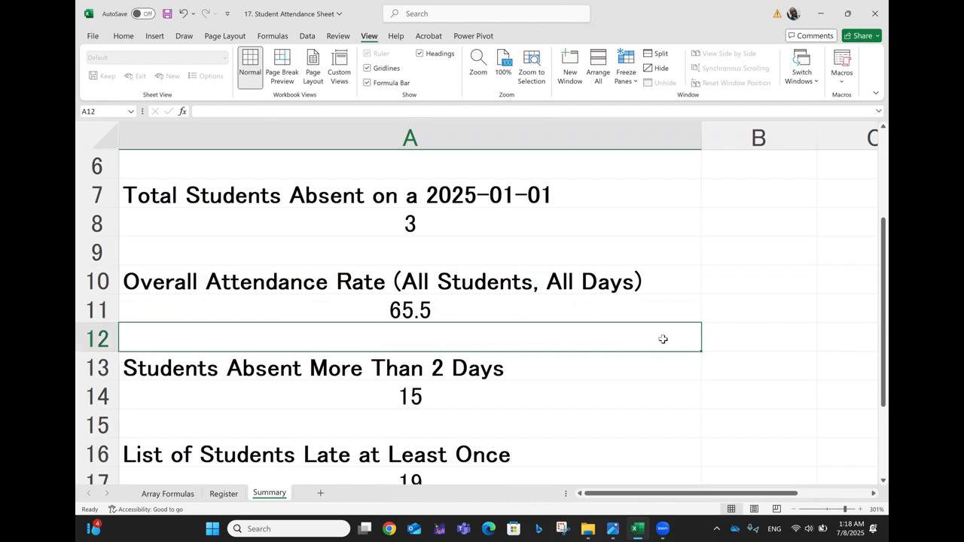
Examine the SUM, MMULT and TRANSPOSE formula in A14 that counts students absent more than 2 days.
scroll(663, 339, "down", 1)
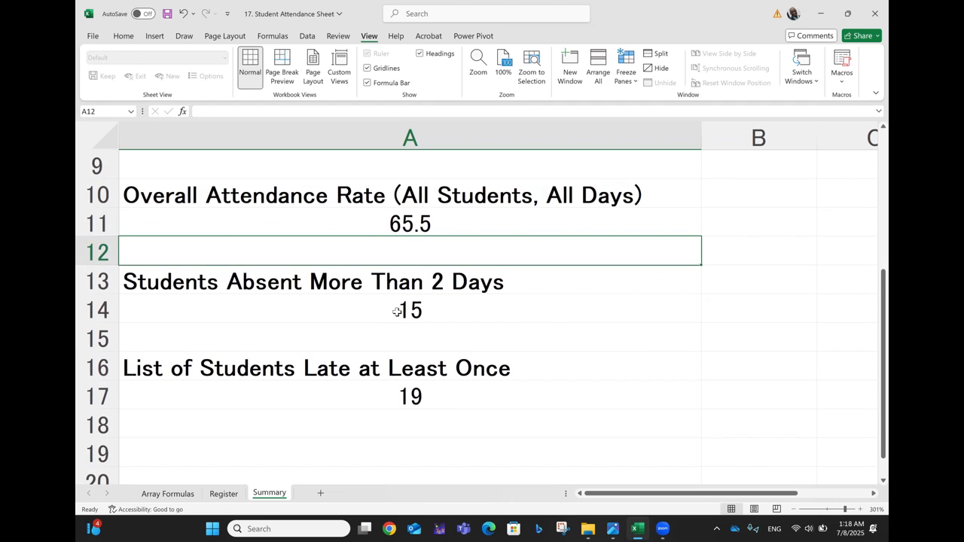
left_click(362, 317)
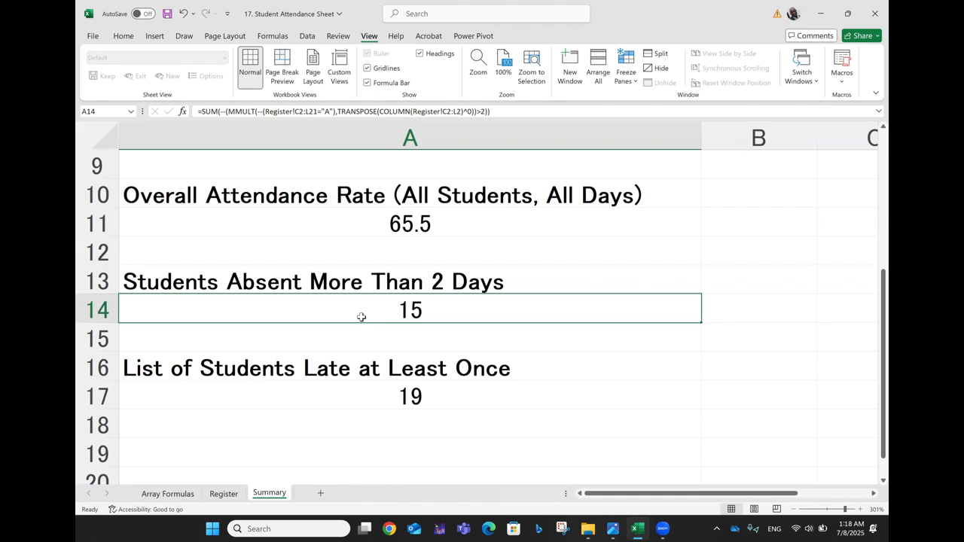
double_click(361, 318)
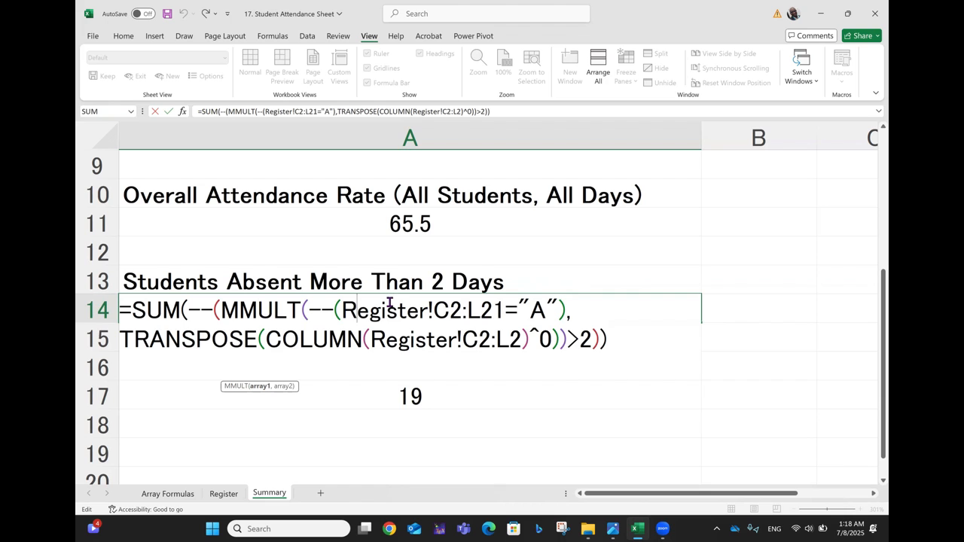
key("Return")
left_click(442, 302)
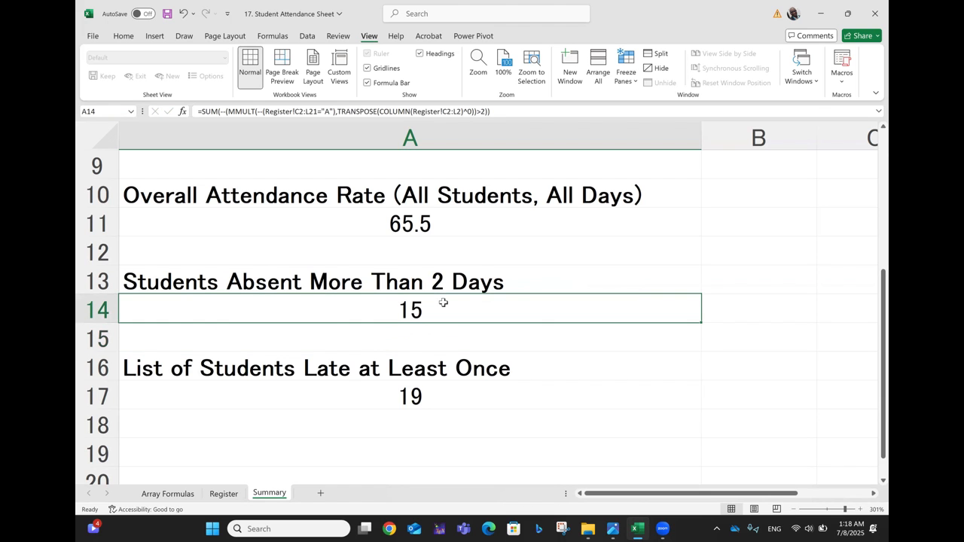
Go to the Total Absent header in P1 of the Register sheet to find the figures behind the absence count.
left_click(217, 497)
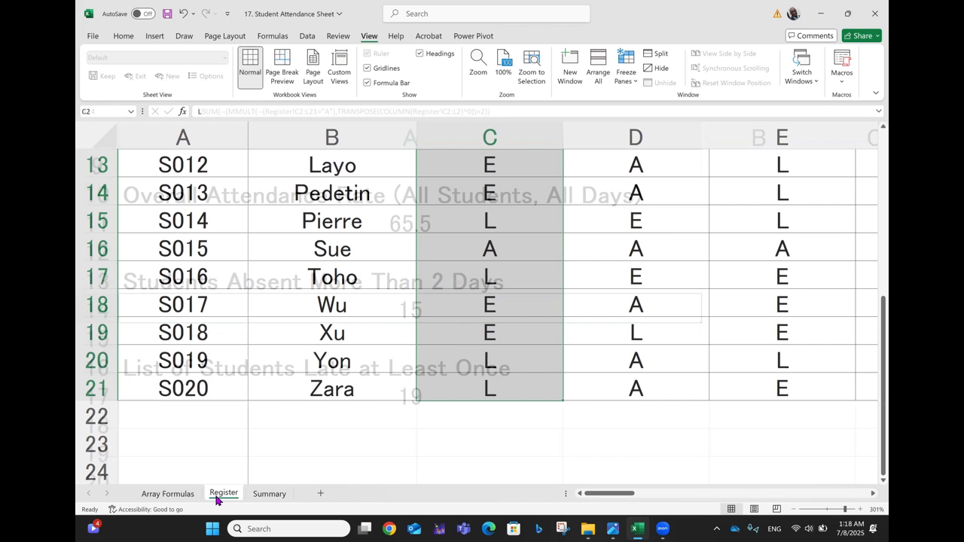
left_click(493, 335)
key("Right")
key("Right")
key("Right")
key("Right")
key("Right")
key("Right")
key("Right")
key("Right")
key("Right")
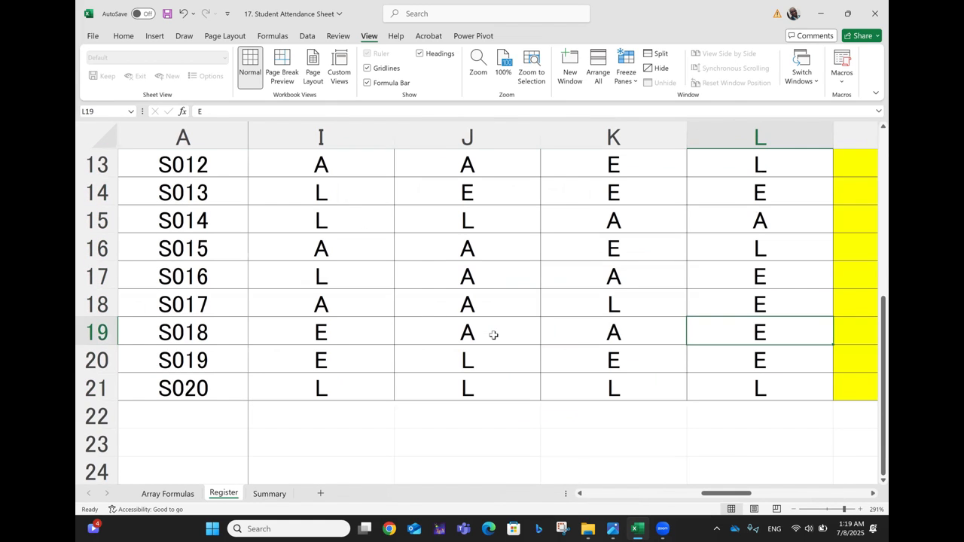
key("Up")
key("Up")
key("Up")
key("Up")
key("Up")
key("Up")
key("Up")
key("Up")
key("Up")
key("Up")
key("Up")
key("Up")
key("Up")
key("Up")
key("Up")
key("Up")
key("Up")
key("Up")
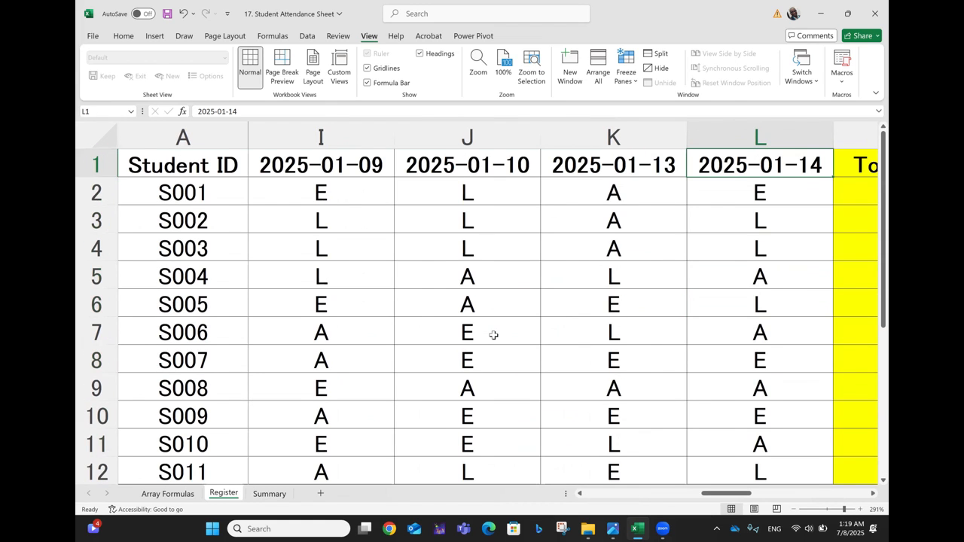
key("Right")
key("Right")
key("Right")
key("Right")
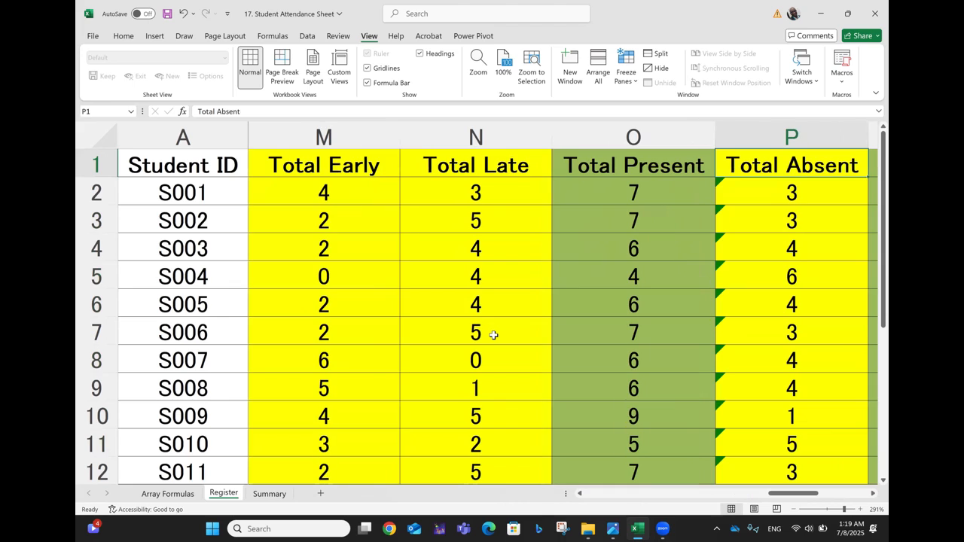
key("Left")
key("Left")
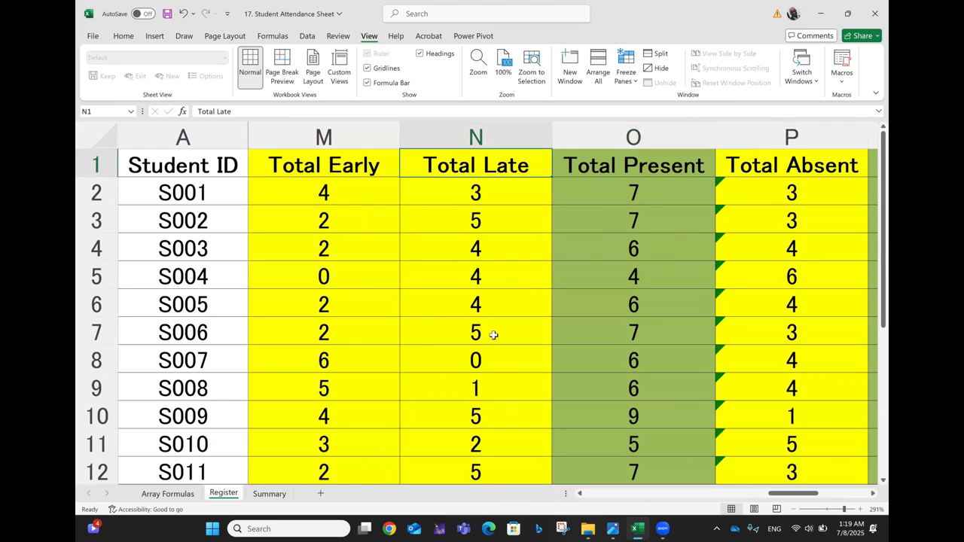
key("Right")
key("Right")
Check each student's Total Absent value down column P for absences of more than 2 days.
key("Down")
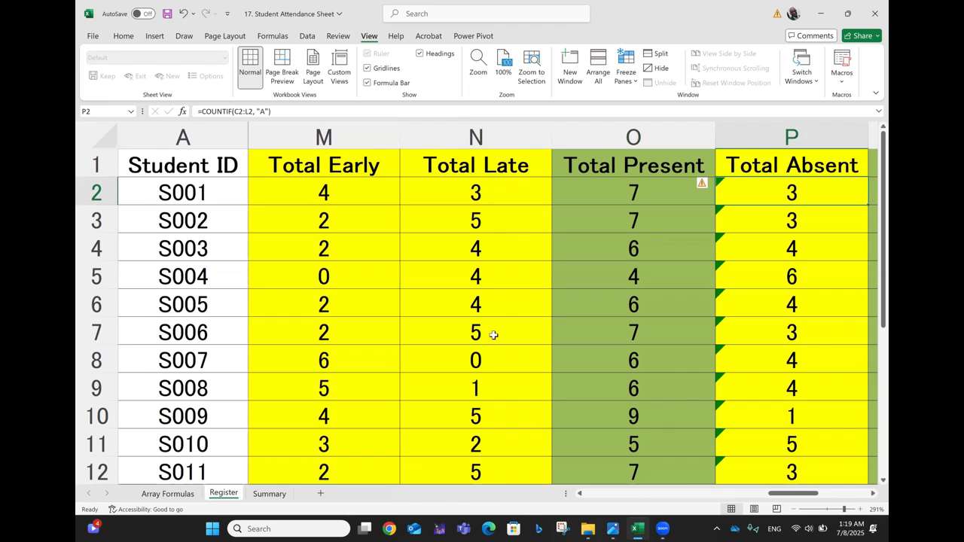
key("Down")
key("Down")
key("Down")
key("Down")
key("Down")
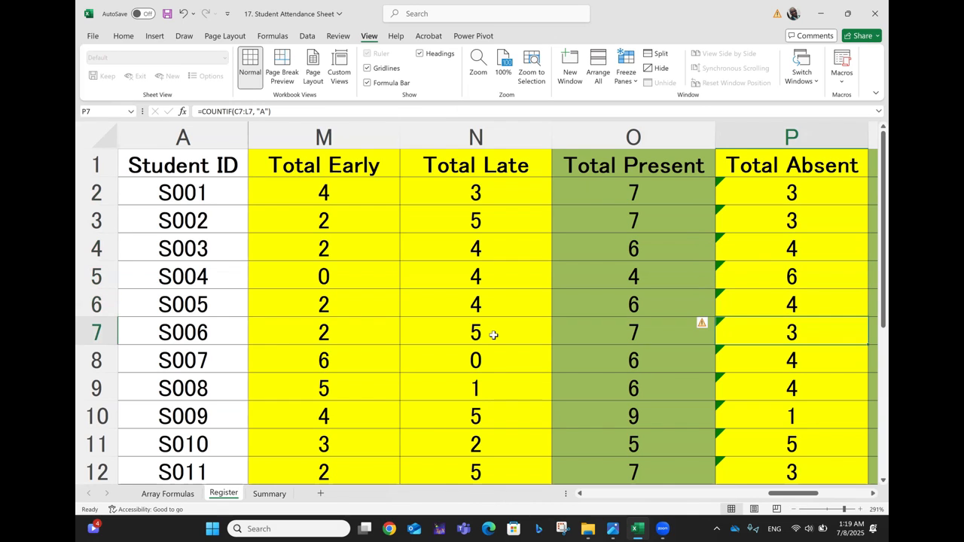
key("Down")
key("Down")
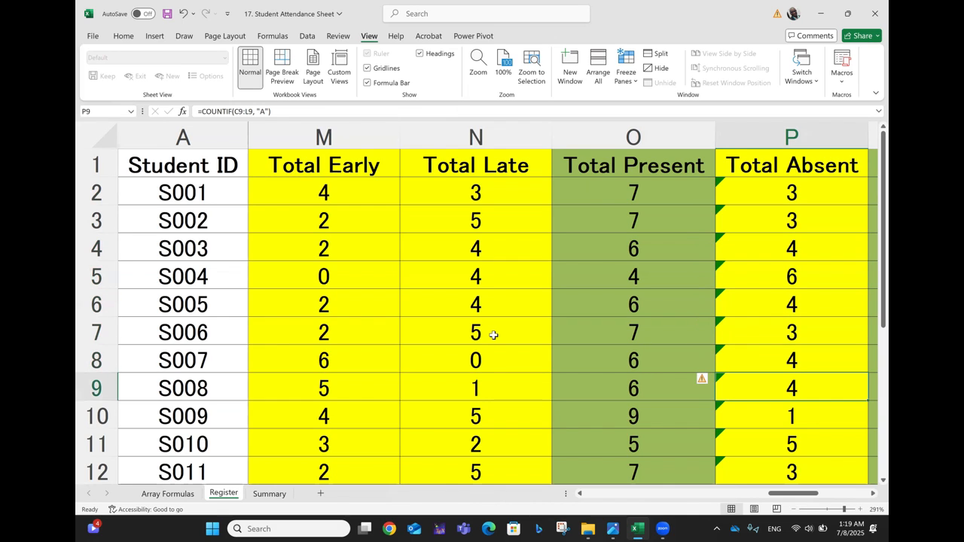
key("Down")
key("Down")
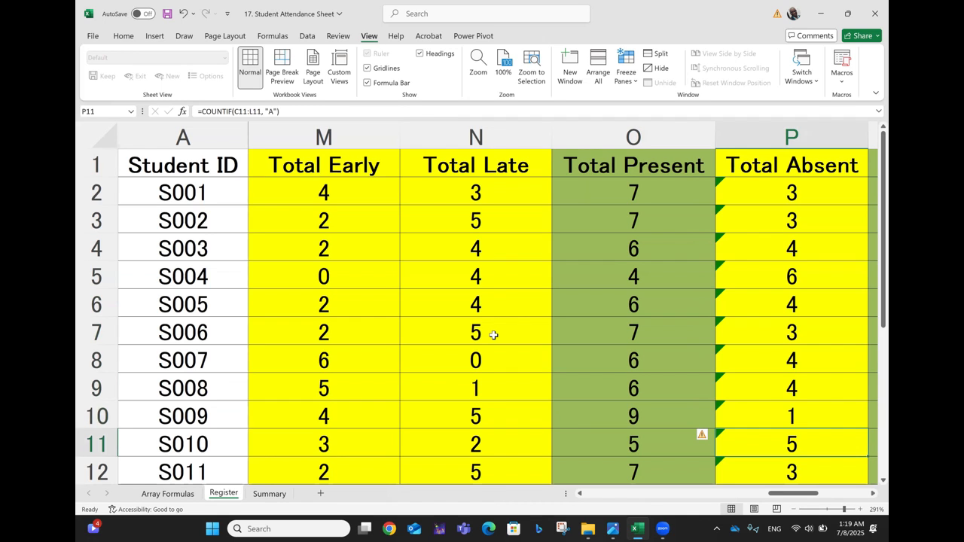
key("Down")
key("Down")
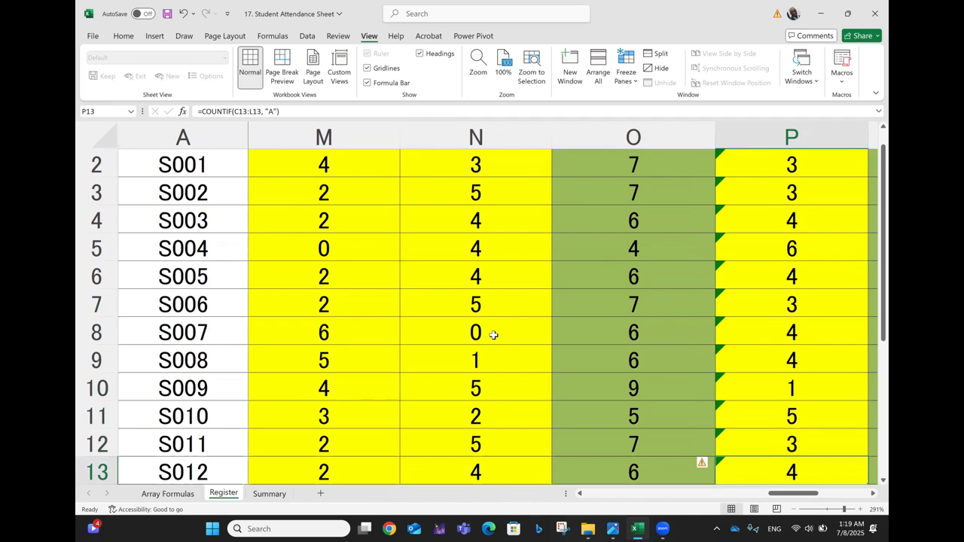
key("Down")
key("Down")
key("Down")
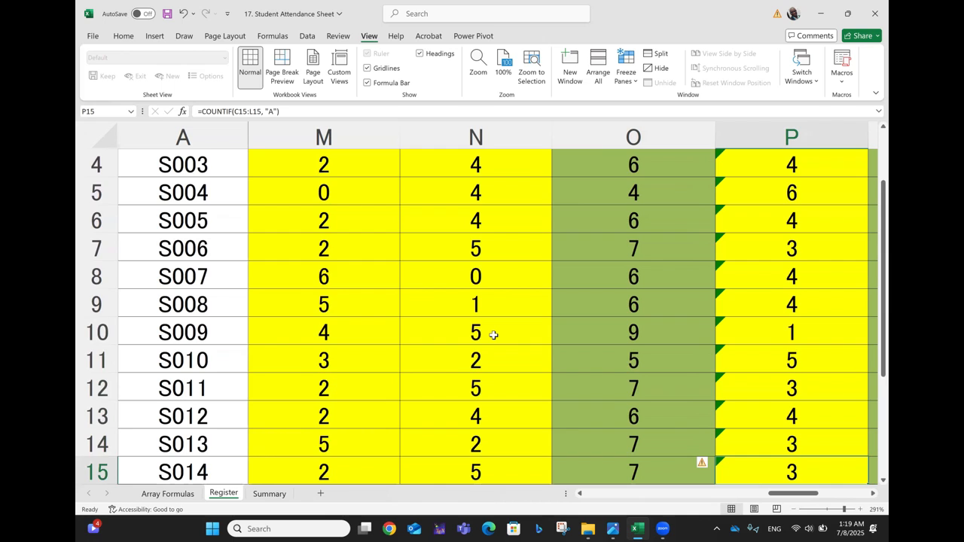
key("Down")
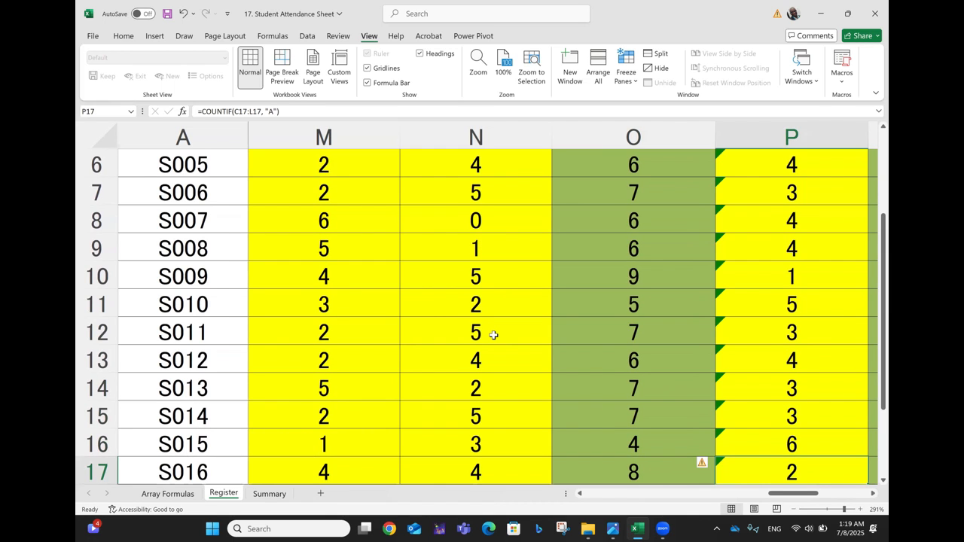
key("Down")
key("Down")
key("Down")
key("Down")
key("Down")
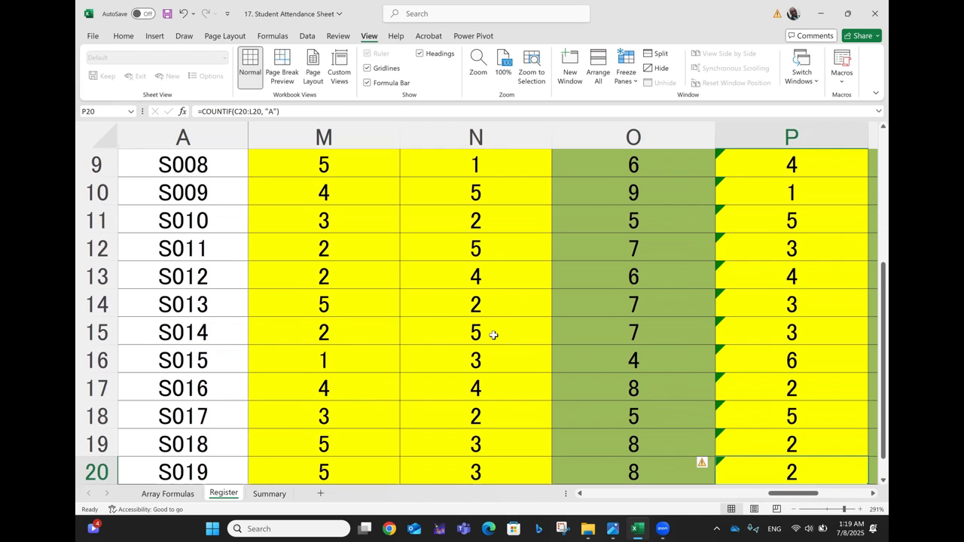
Recheck the Total Absent values from the last students back up column P to S001 in P2.
key("Up")
key("Up")
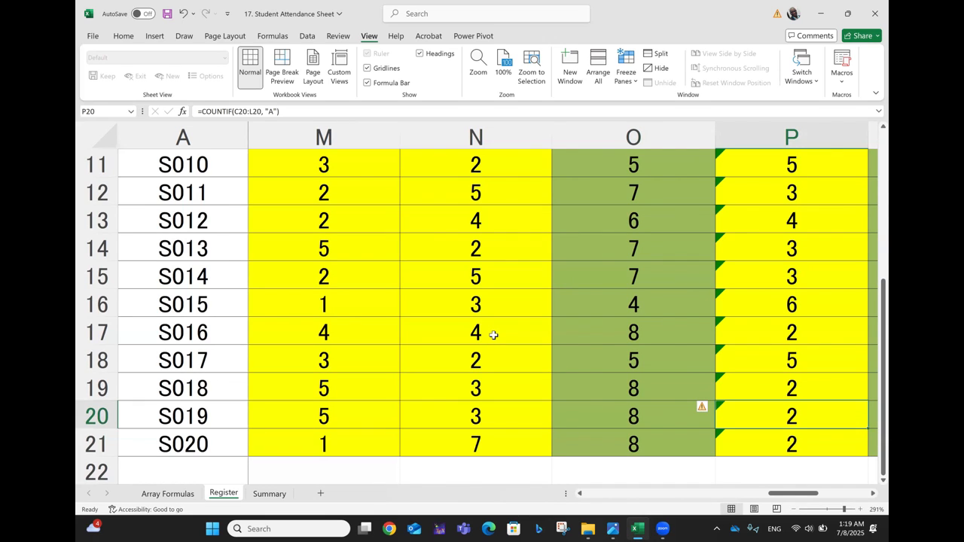
key("Up")
key("Up")
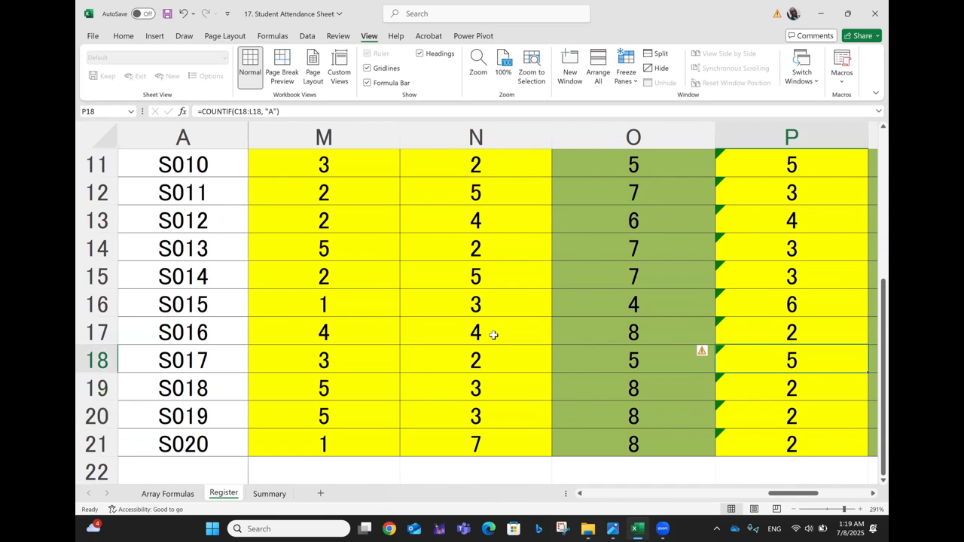
key("Up")
key("Up")
key("Up")
key("Up")
key("Up")
key("Up")
key("Up")
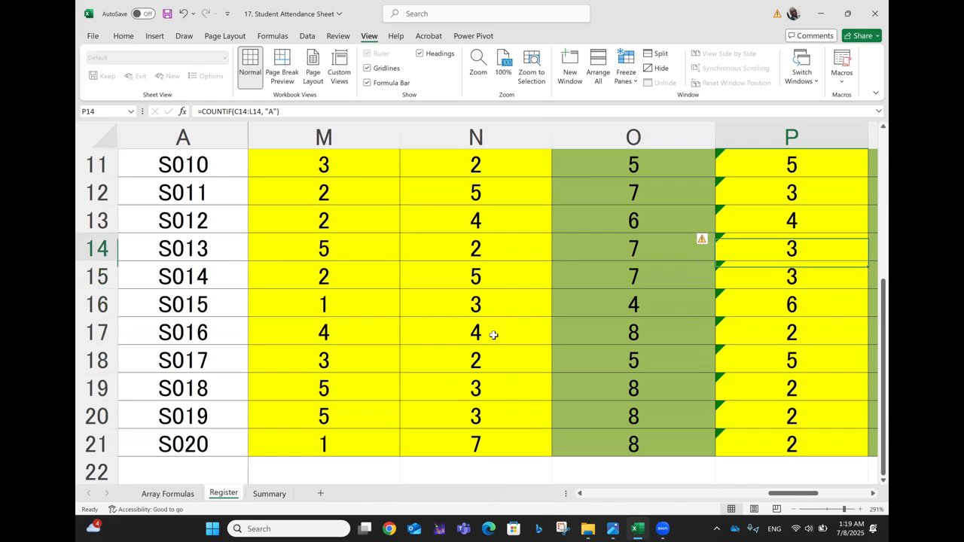
key("Up")
key("Up")
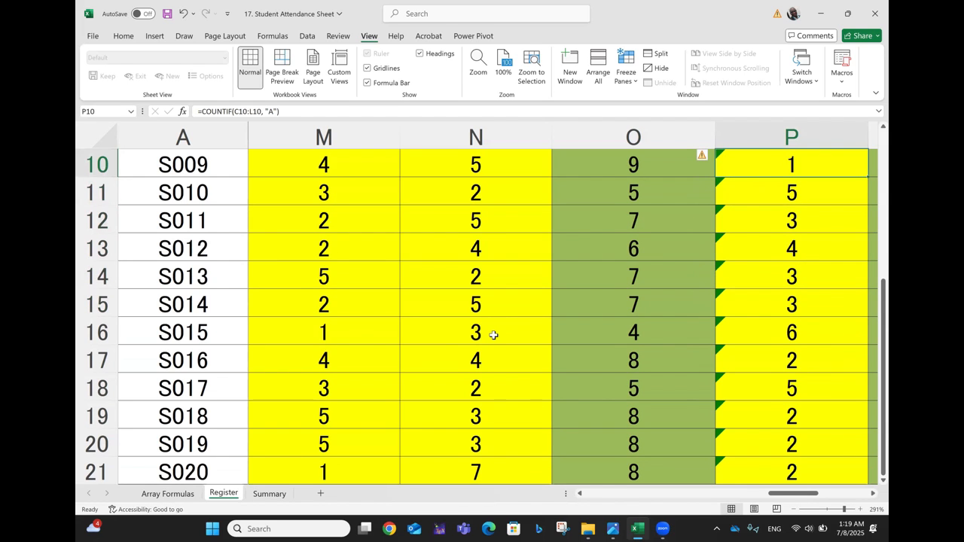
key("Up")
key("Up")
key("Up")
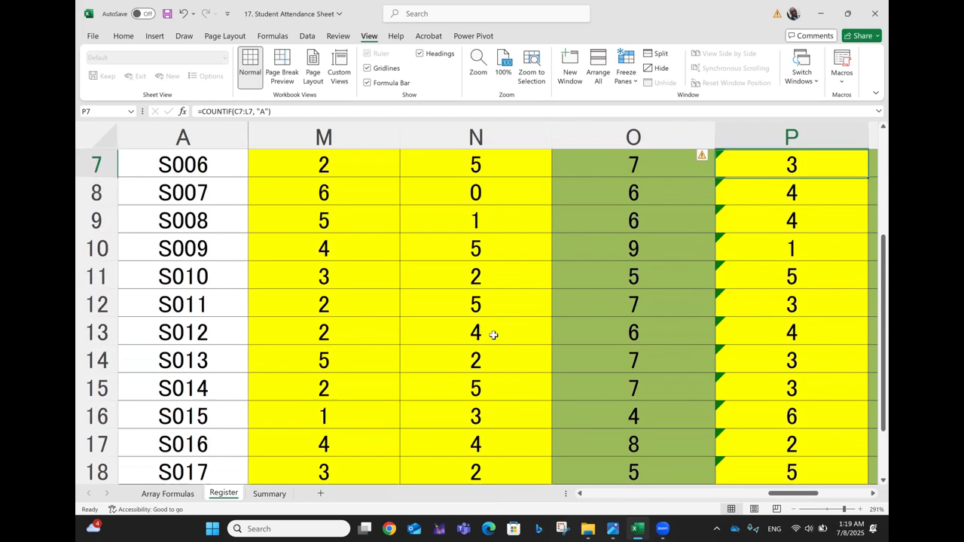
key("Up")
key("Up")
key("Up")
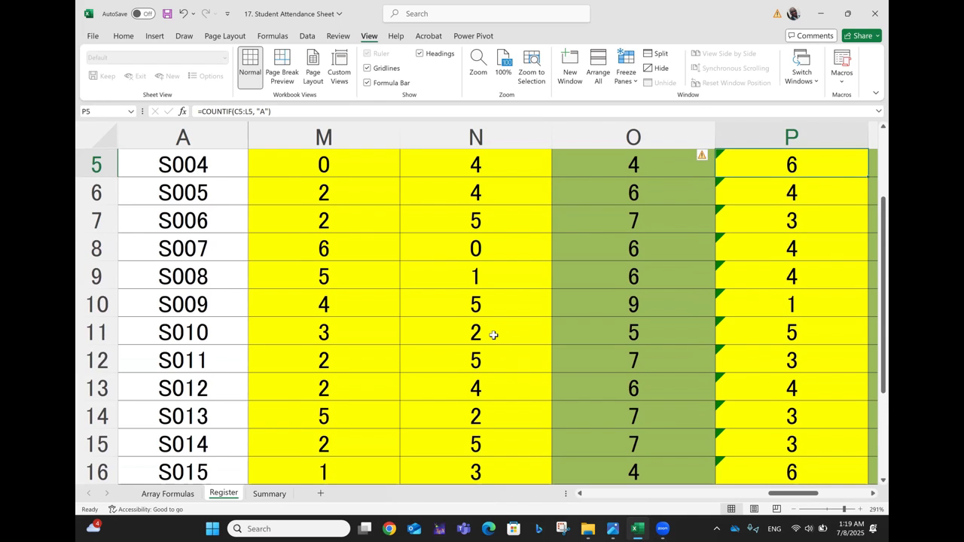
key("Up")
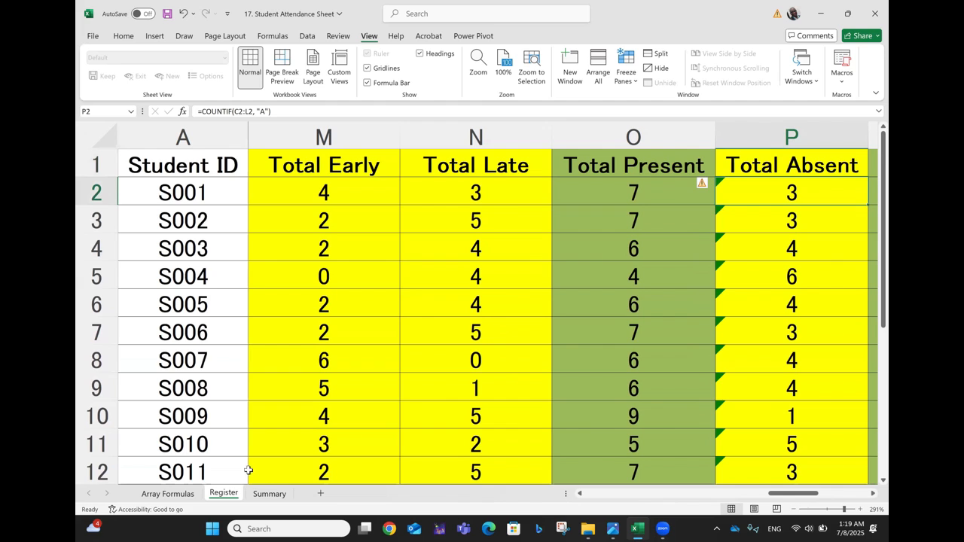
Return to the Summary sheet and reread the A14 formula counting students absent more than 2 days, leaving it as is.
left_click(268, 494)
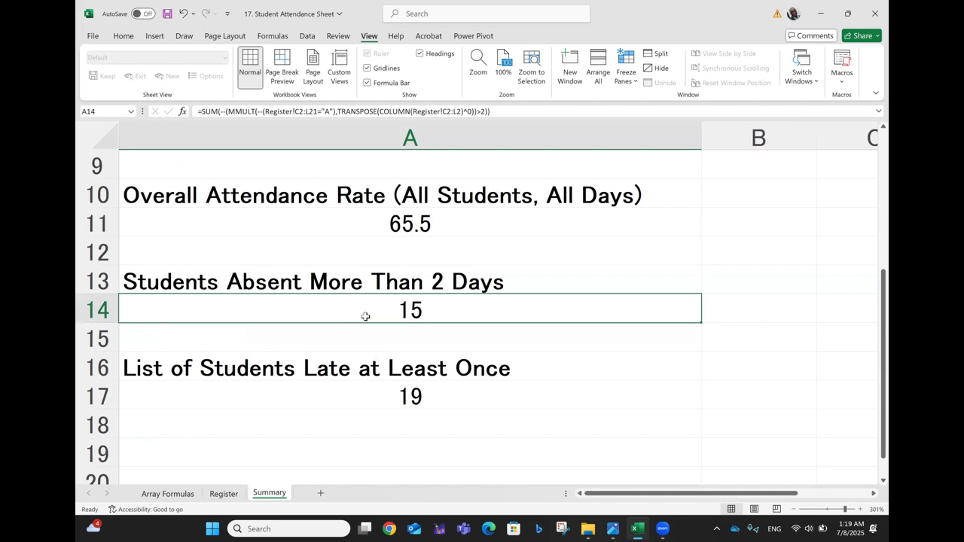
double_click(339, 310)
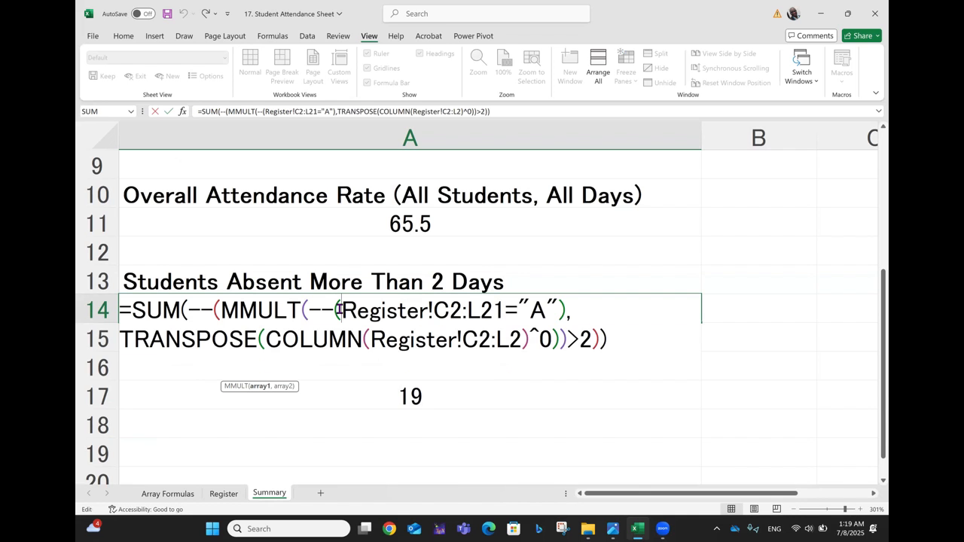
key("Return")
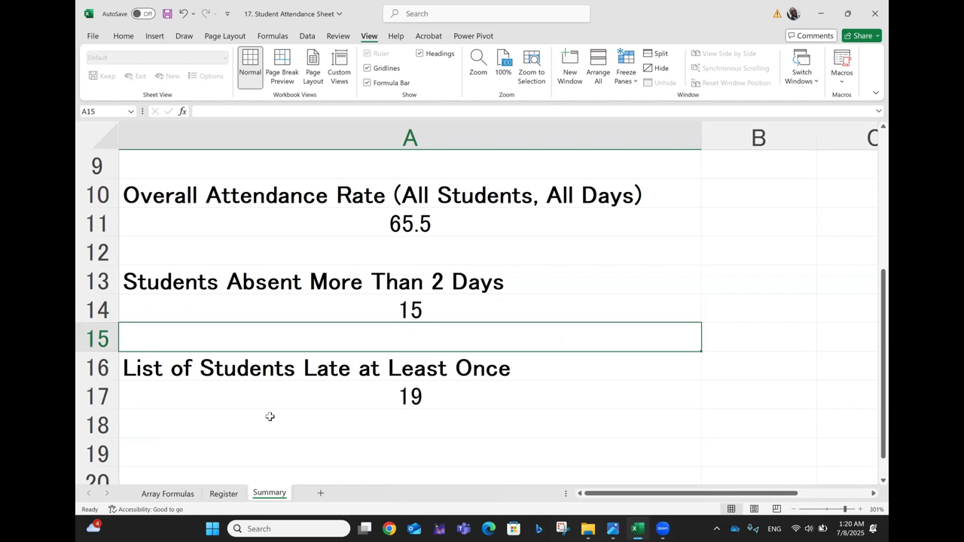
Examine the SUM, MMULT and TRANSPOSE formula in A17 that counts students late at least once.
left_click(351, 399)
double_click(351, 399)
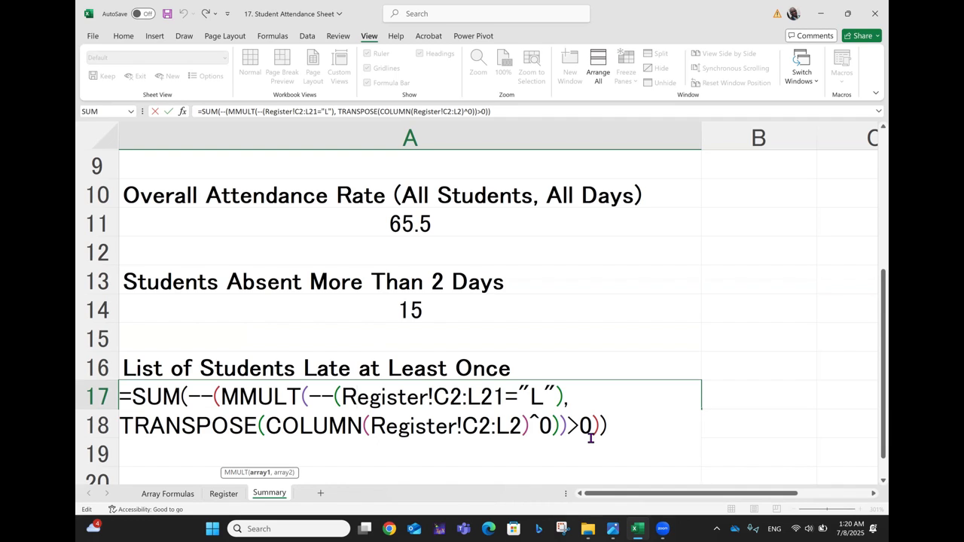
key("Return")
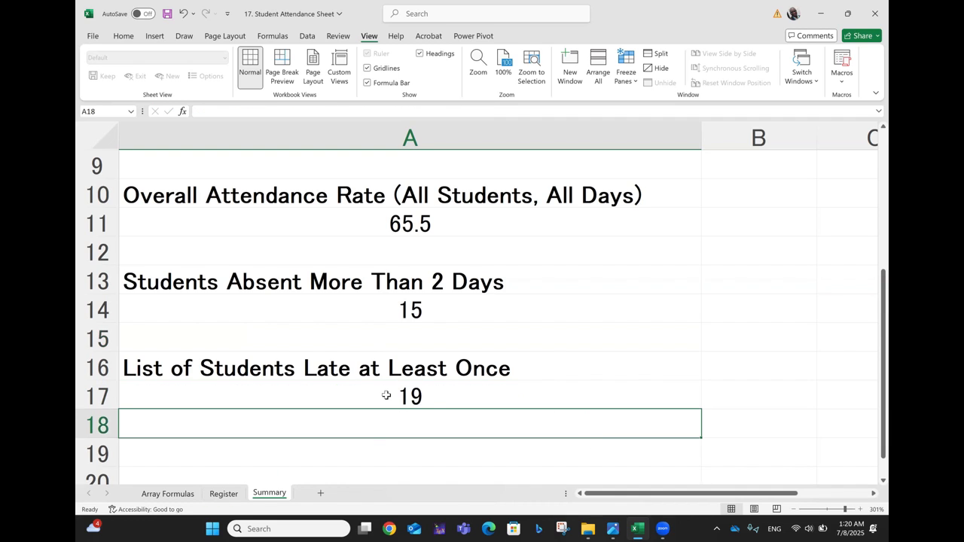
left_click(432, 395)
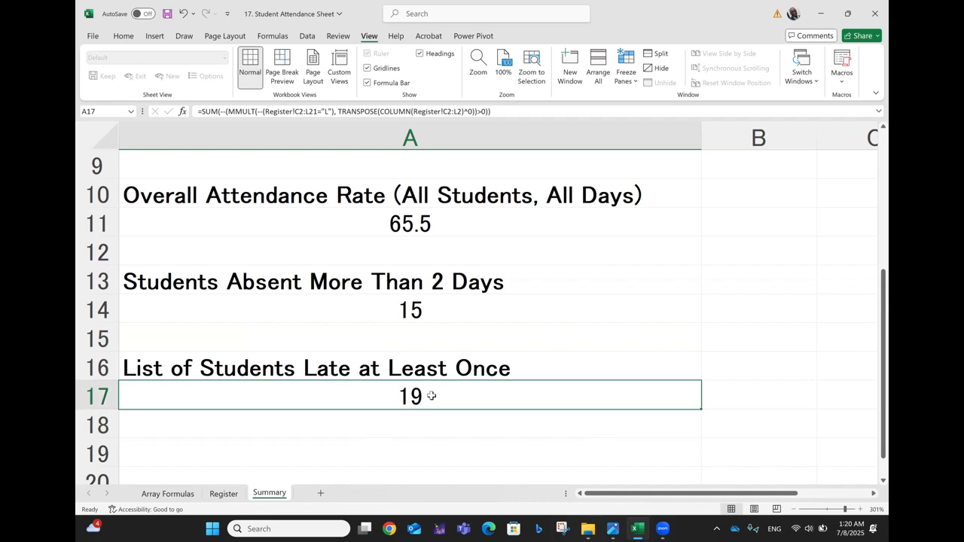
Go to the first Total Late value in N2 of the Register sheet to find the figures behind the late count.
left_click(222, 494)
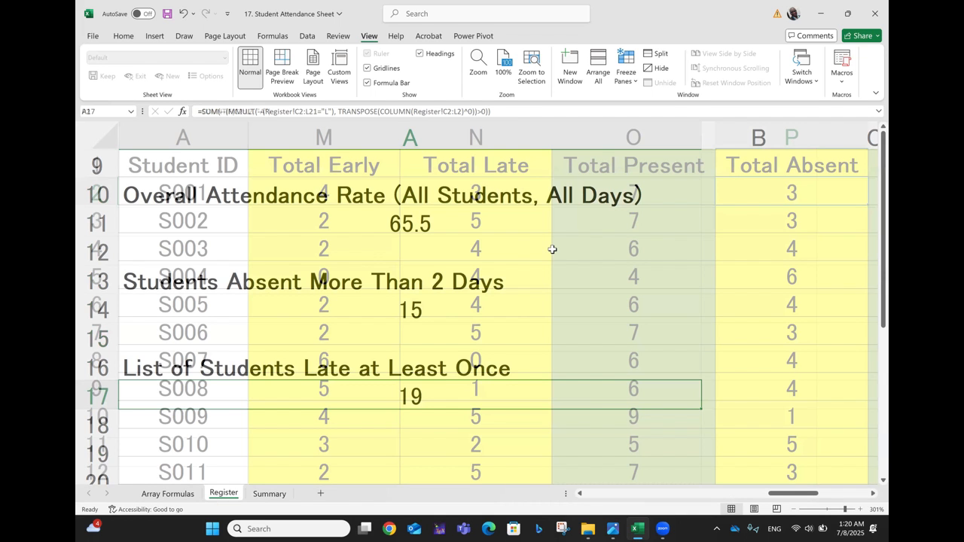
key("Right")
key("Right")
key("Right")
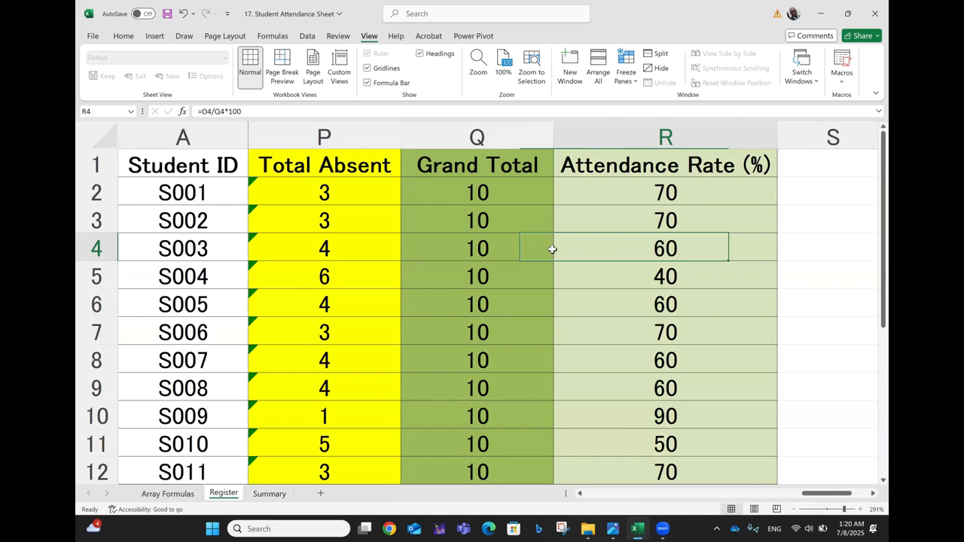
key("Up")
key("Up")
key("Up")
key("Left")
key("Left")
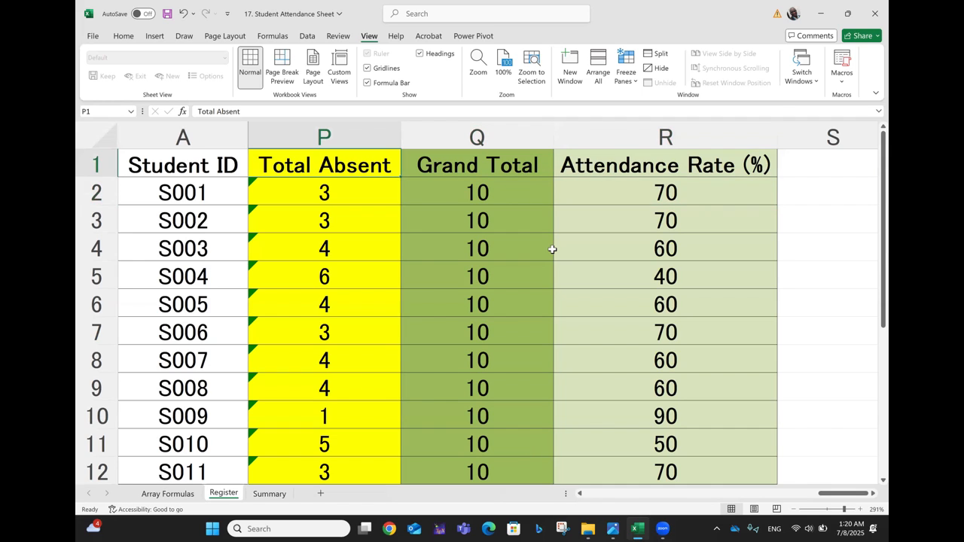
key("Down")
key("Left")
key("Left")
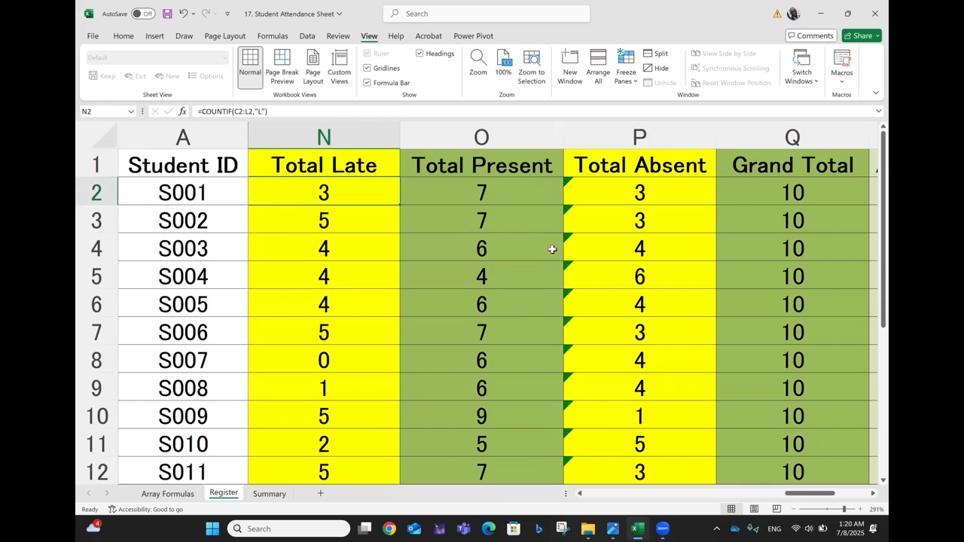
Check the Total Late values down column N as far as student S007 in N8.
key("Down")
key("Down")
key("Down")
key("Down")
key("Down")
key("Down")
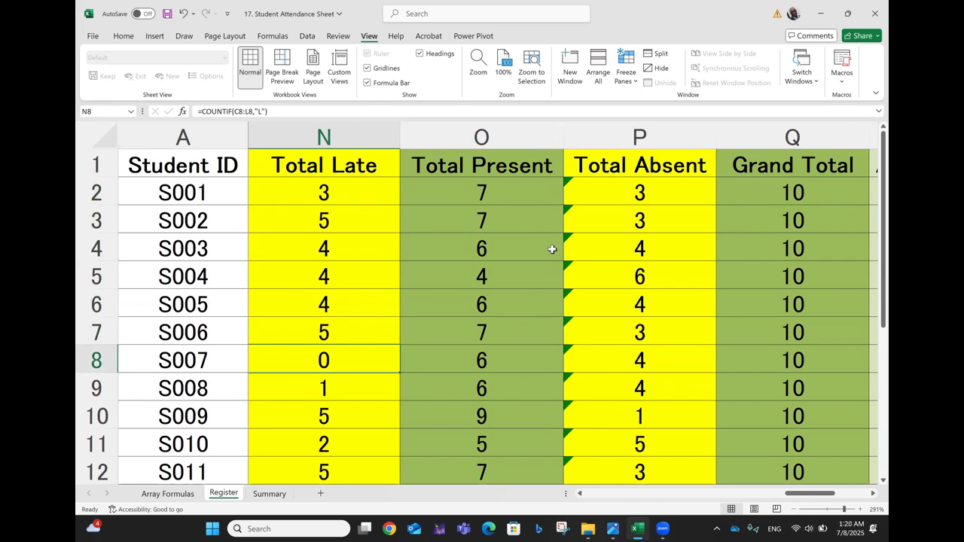
Check the daily attendance marks of student S007 across row 8, from the name in column B to 2025-01-09, for late entries.
key("Left")
key("Left")
key("Left")
key("Left")
key("Left")
key("Left")
key("Left")
key("Left")
key("Left")
key("Left")
key("Left")
key("Left")
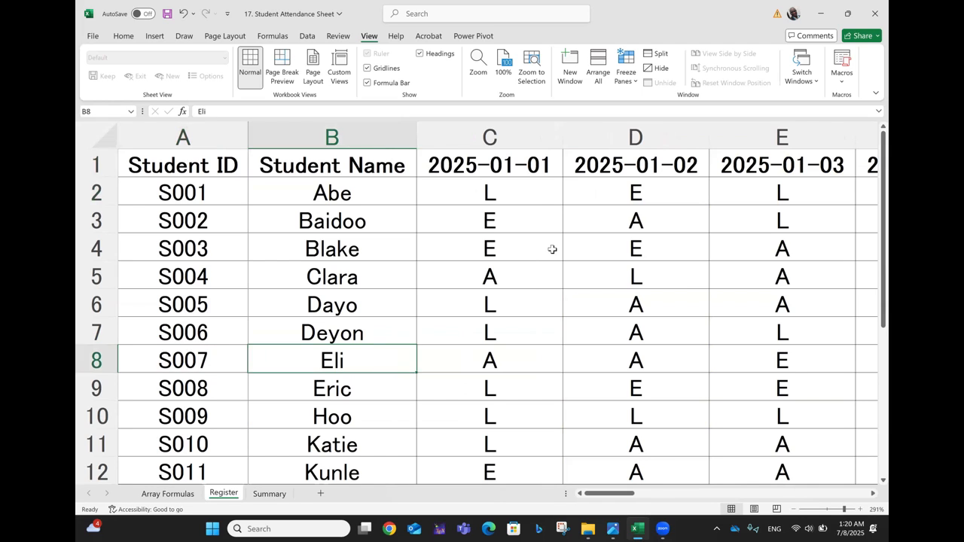
key("Right")
key("Right")
key("Right")
key("Right")
key("Right")
key("Right")
key("Right")
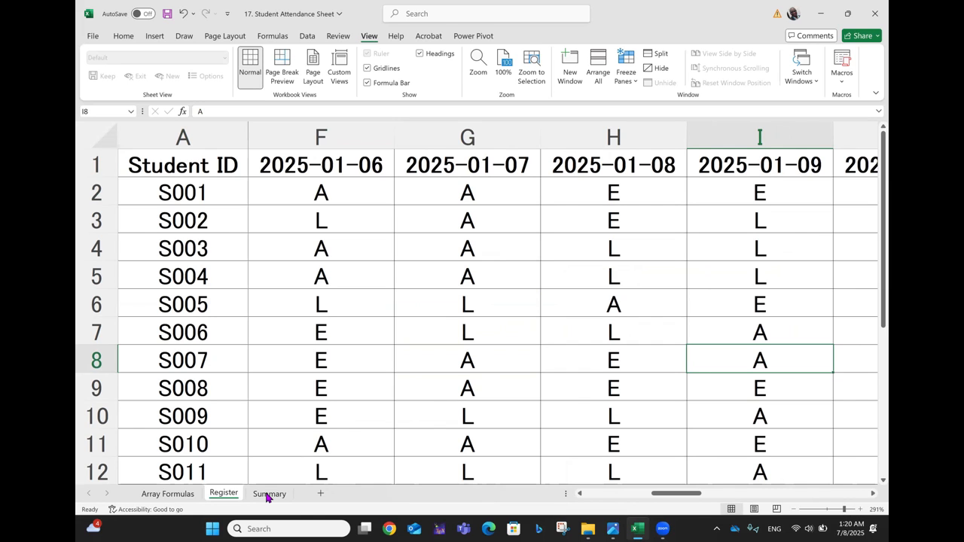
Go back to the Summary sheet and look through column A, ending at the first heading in A1.
left_click(267, 494)
key("Down")
key("Down")
key("Down")
key("Down")
key("Down")
key("Down")
key("Down")
key("Down")
key("Down")
key("Down")
key("Down")
key("Down")
key("Down")
key("Down")
key("Down")
key("Down")
key("Down")
key("Down")
key("Down")
key("Down")
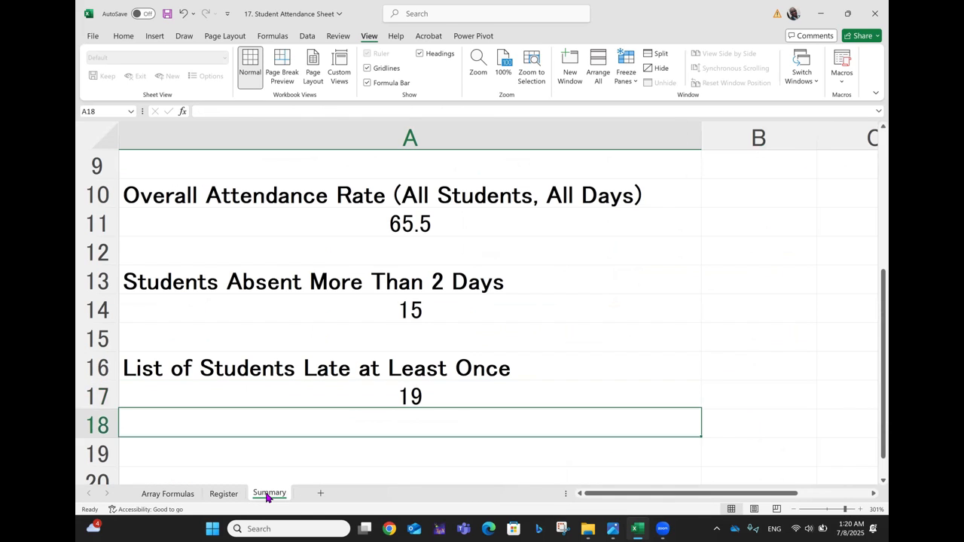
key("Up")
key("Up")
key("Up")
key("Up")
key("Up")
key("Up")
key("Up")
key("Up")
key("Up")
key("Up")
key("Up")
key("Up")
key("Up")
key("Up")
key("Up")
key("Up")
key("Up")
key("Up")
key("Up")
key("Up")
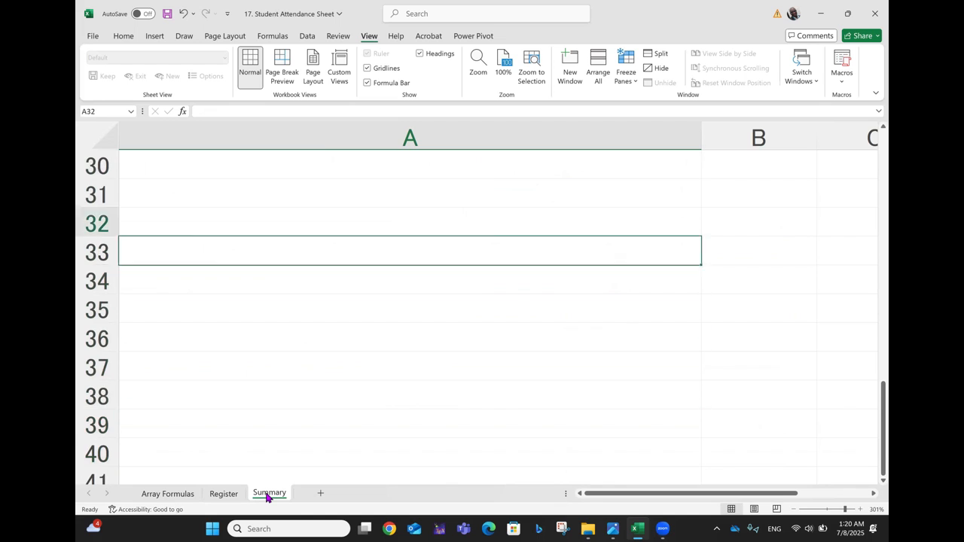
key("Up")
key("Up")
key("Up")
key("Up")
key("Up")
key("Up")
key("Up")
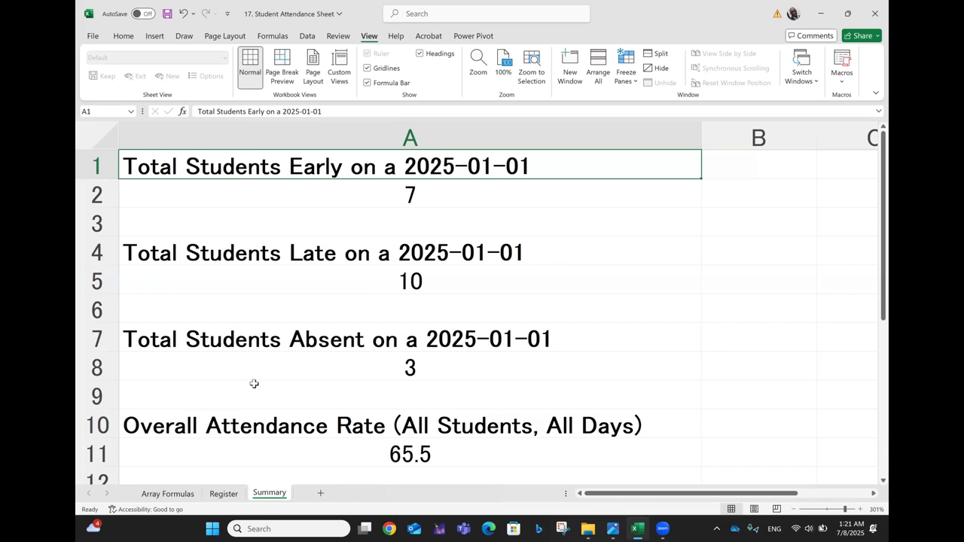
Examine the COUNTIF formulas in A8 and A5 that count absent and late students on 2025-01-01.
left_click_drag(286, 385, 290, 374)
double_click(290, 374)
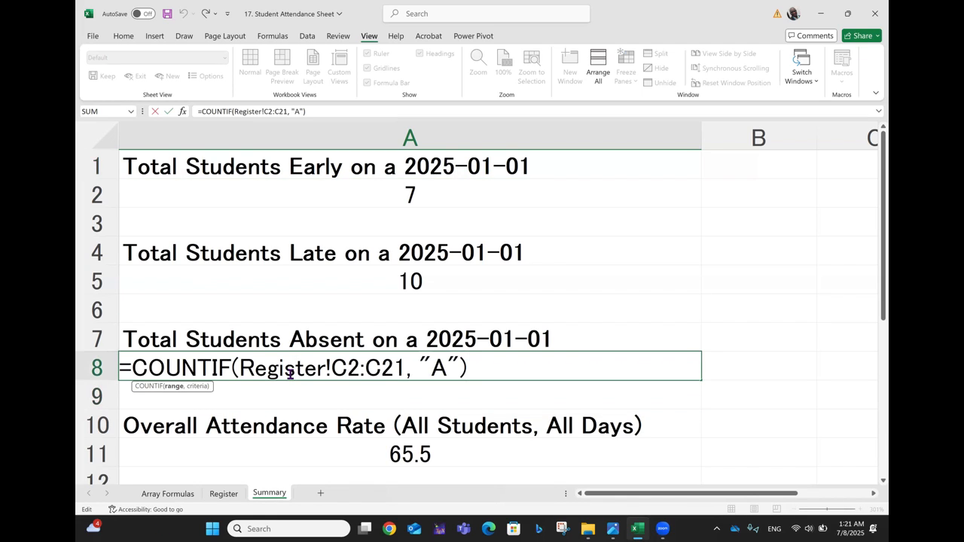
left_click(388, 282)
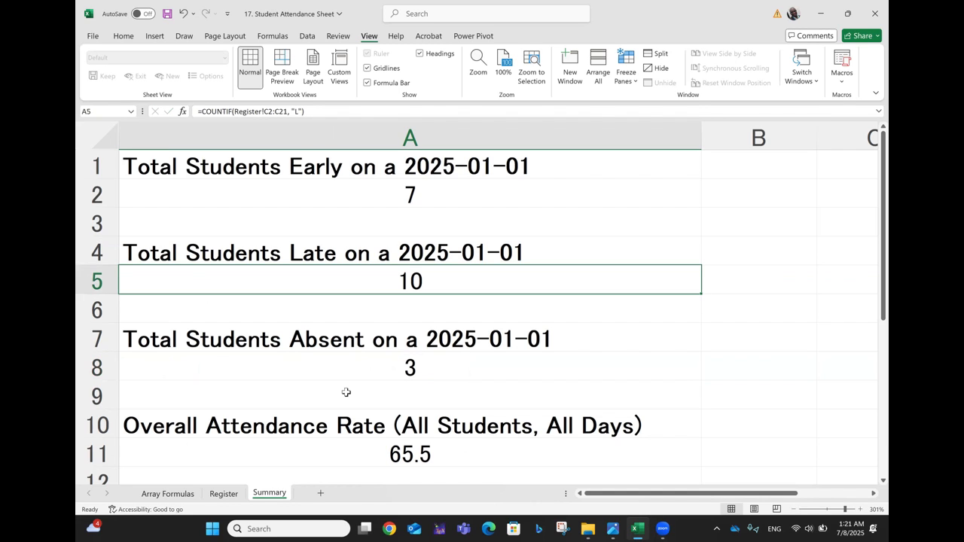
View the Array Formulas sheet and return to the Summary sheet for a final look at its figures.
left_click(168, 494)
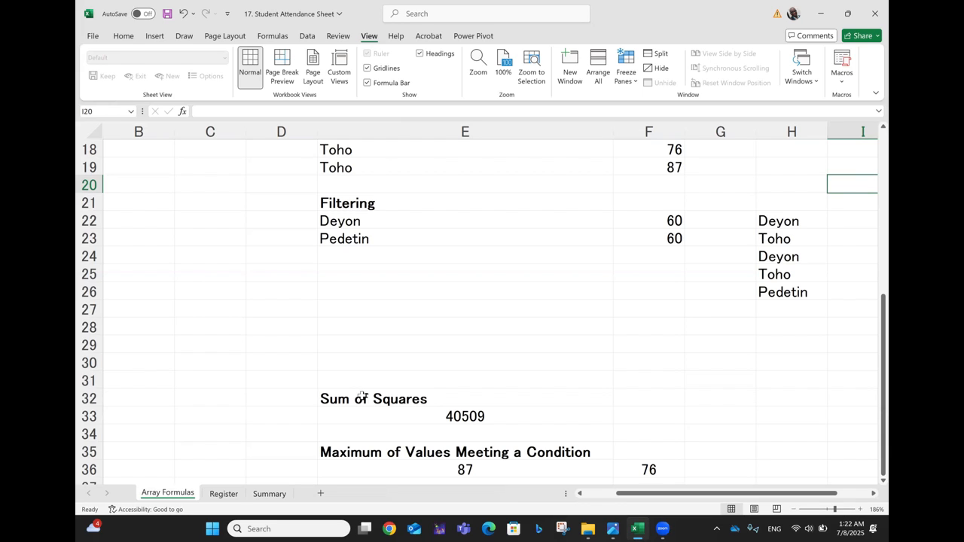
left_click(273, 496)
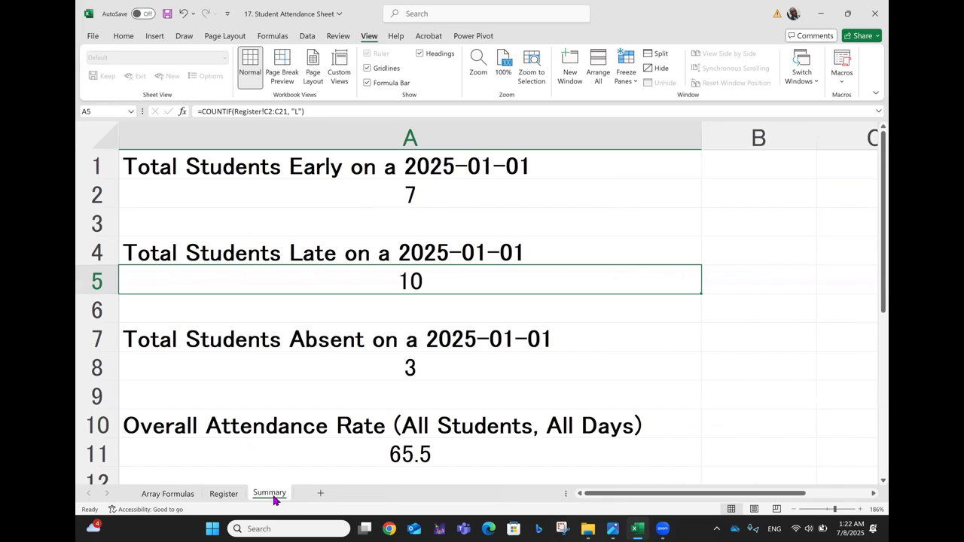
scroll(274, 500, "up", 8, "ctrl")
left_click(874, 9)
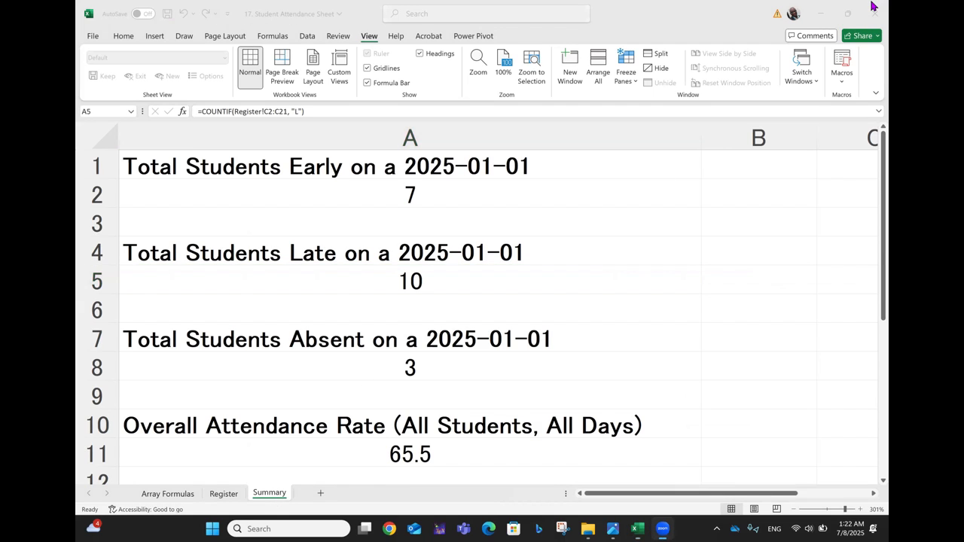